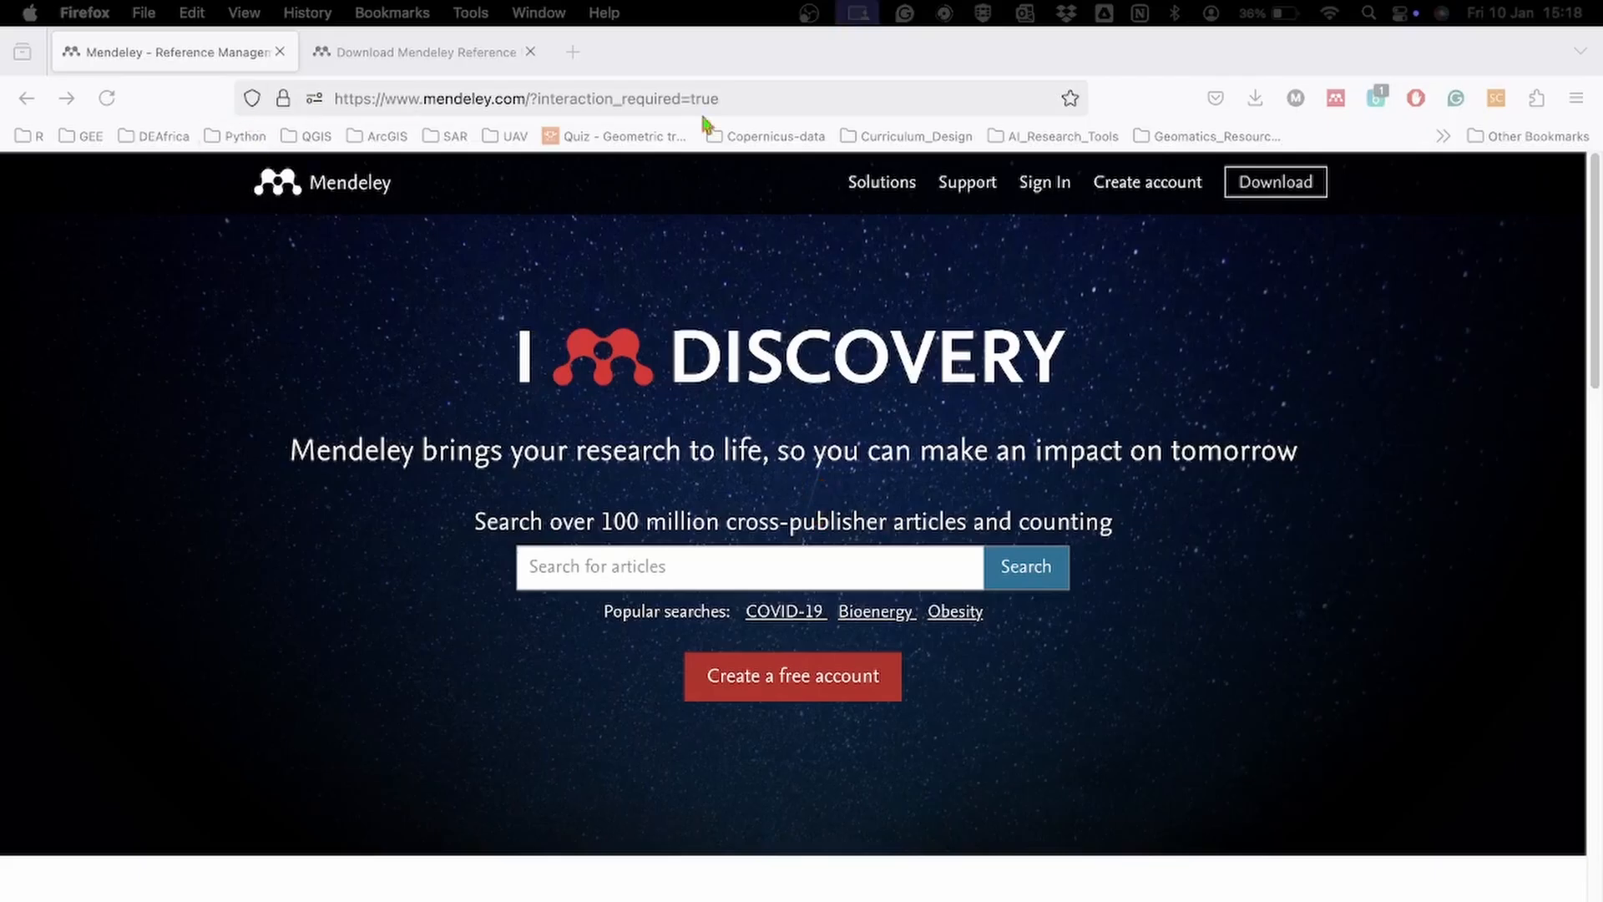
Look through the Mendeley home page, including the library access, easy referencing and download sections
scroll(725, 644, "down", 6)
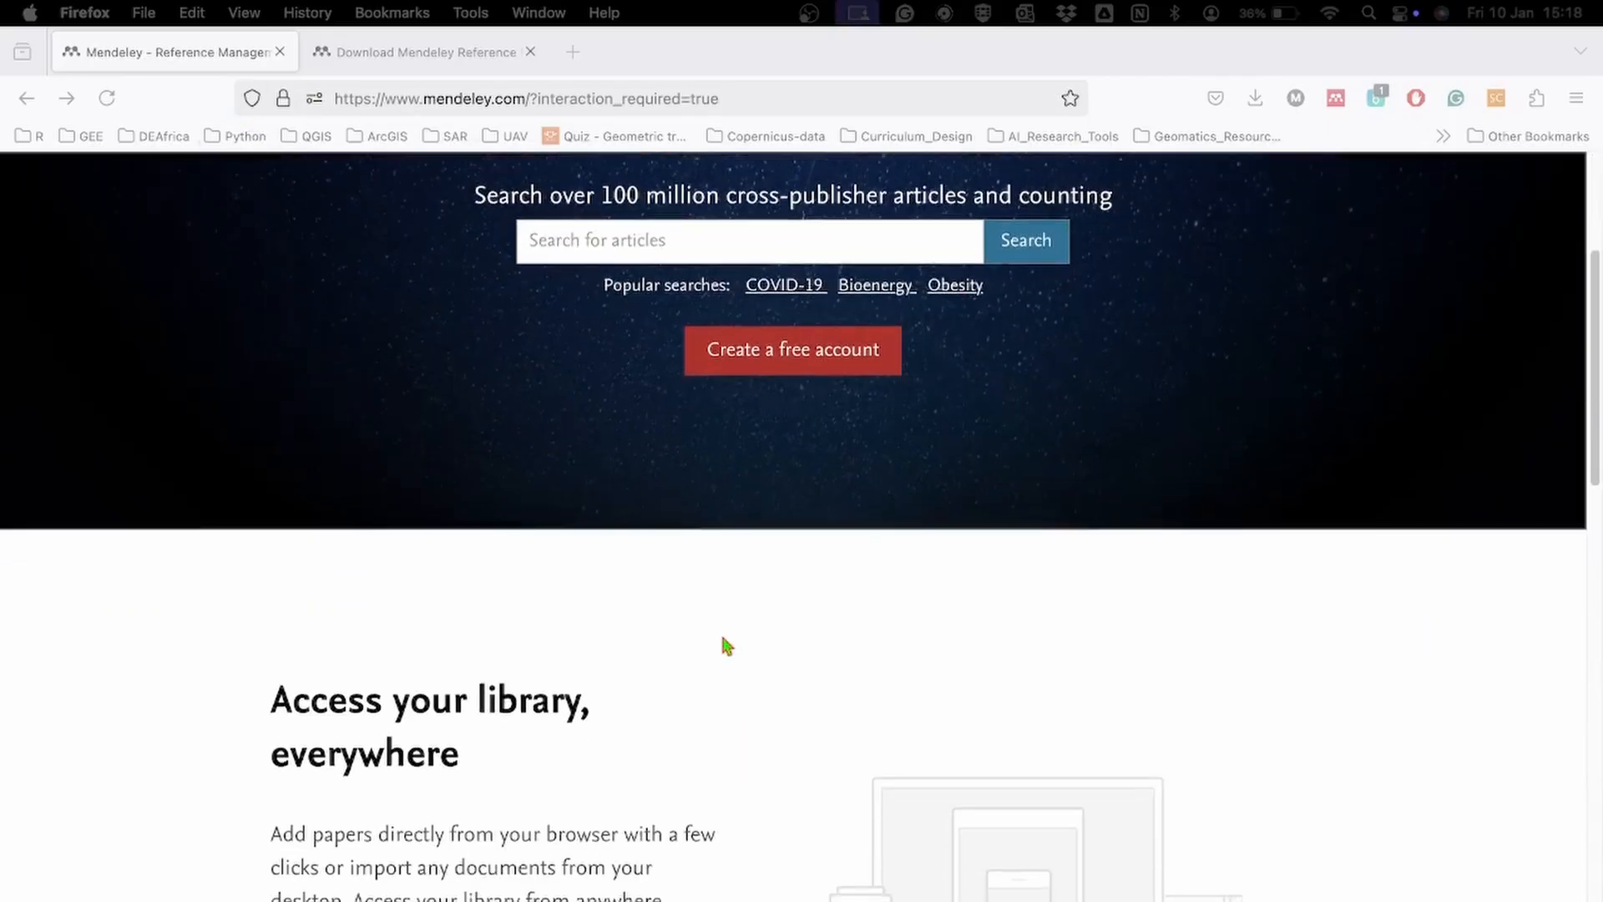
scroll(725, 645, "down", 3)
scroll(724, 645, "down", 1)
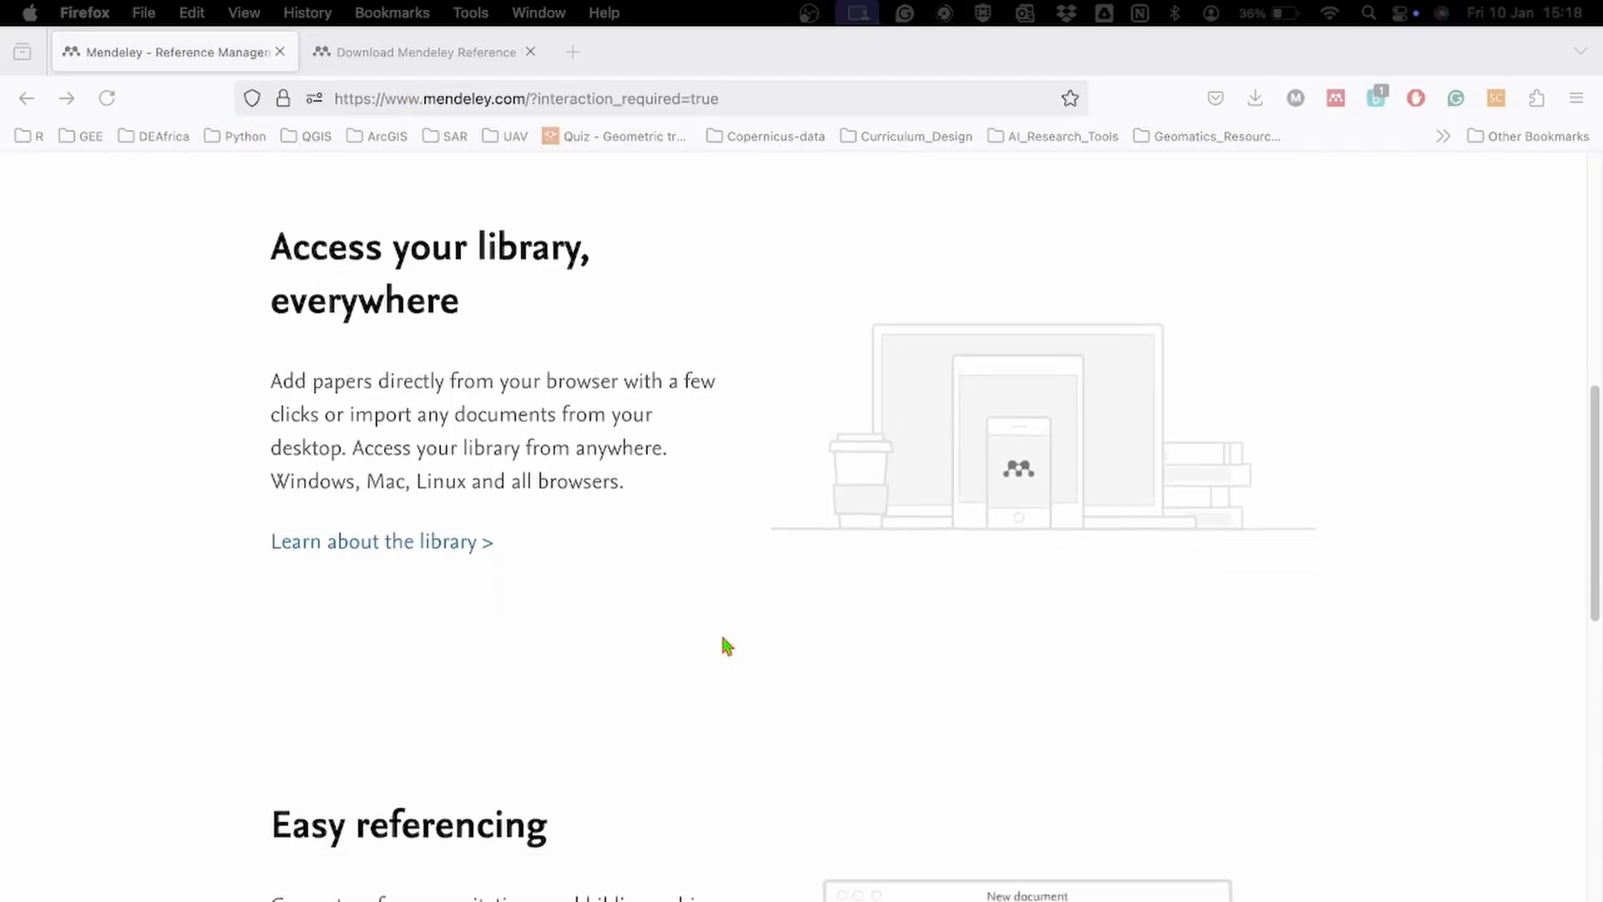
scroll(726, 645, "down", 1)
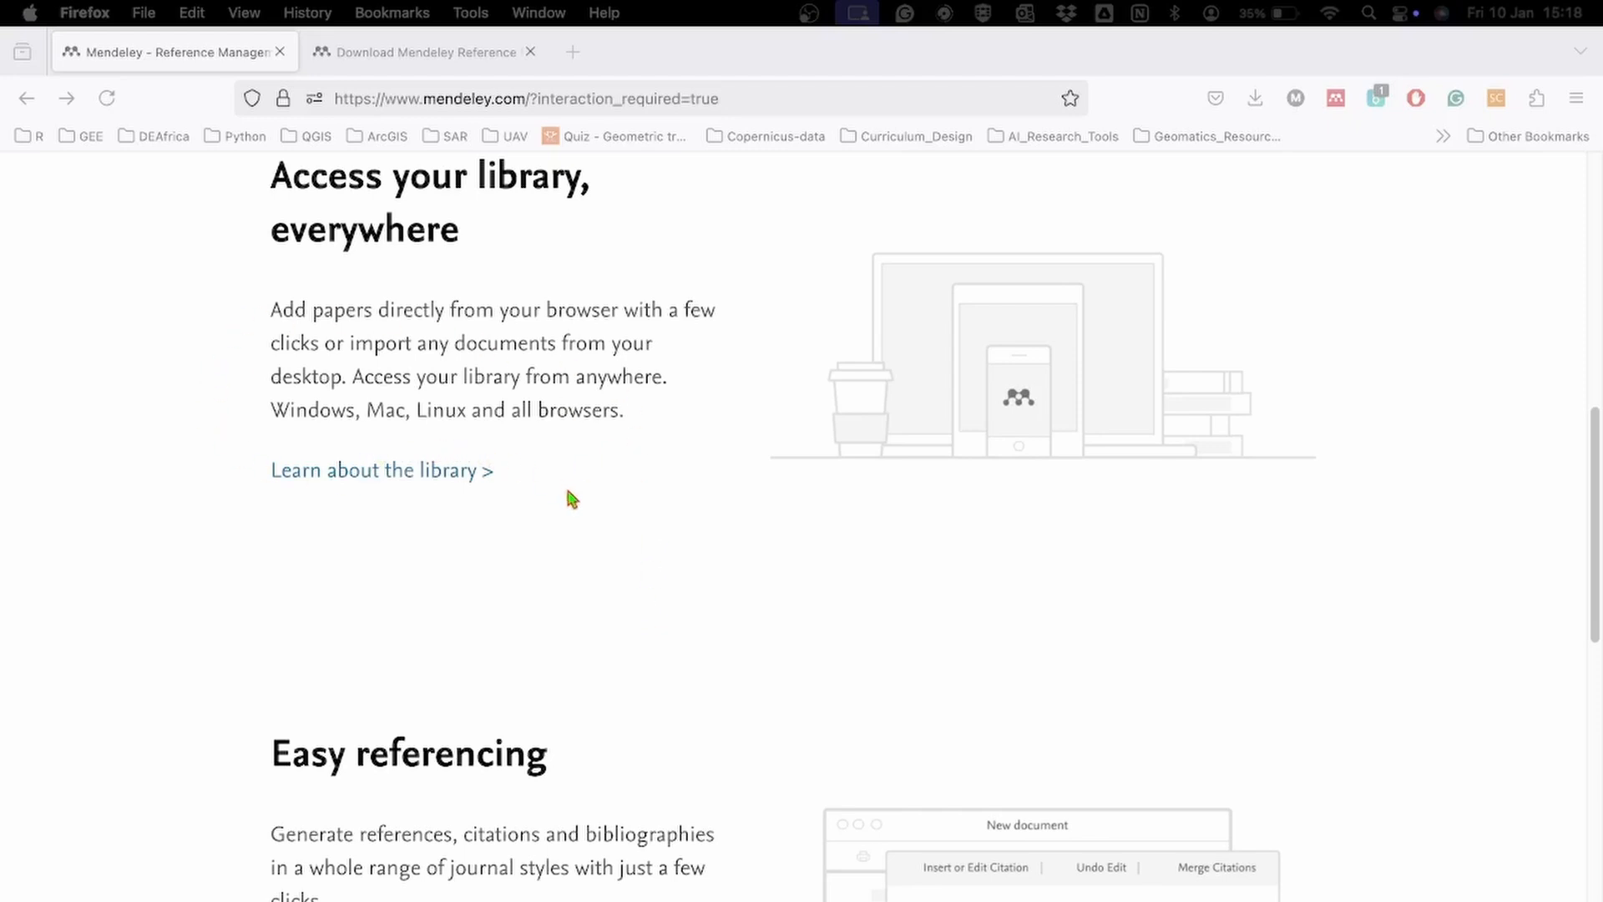
scroll(585, 572, "down", 1)
scroll(588, 578, "down", 1)
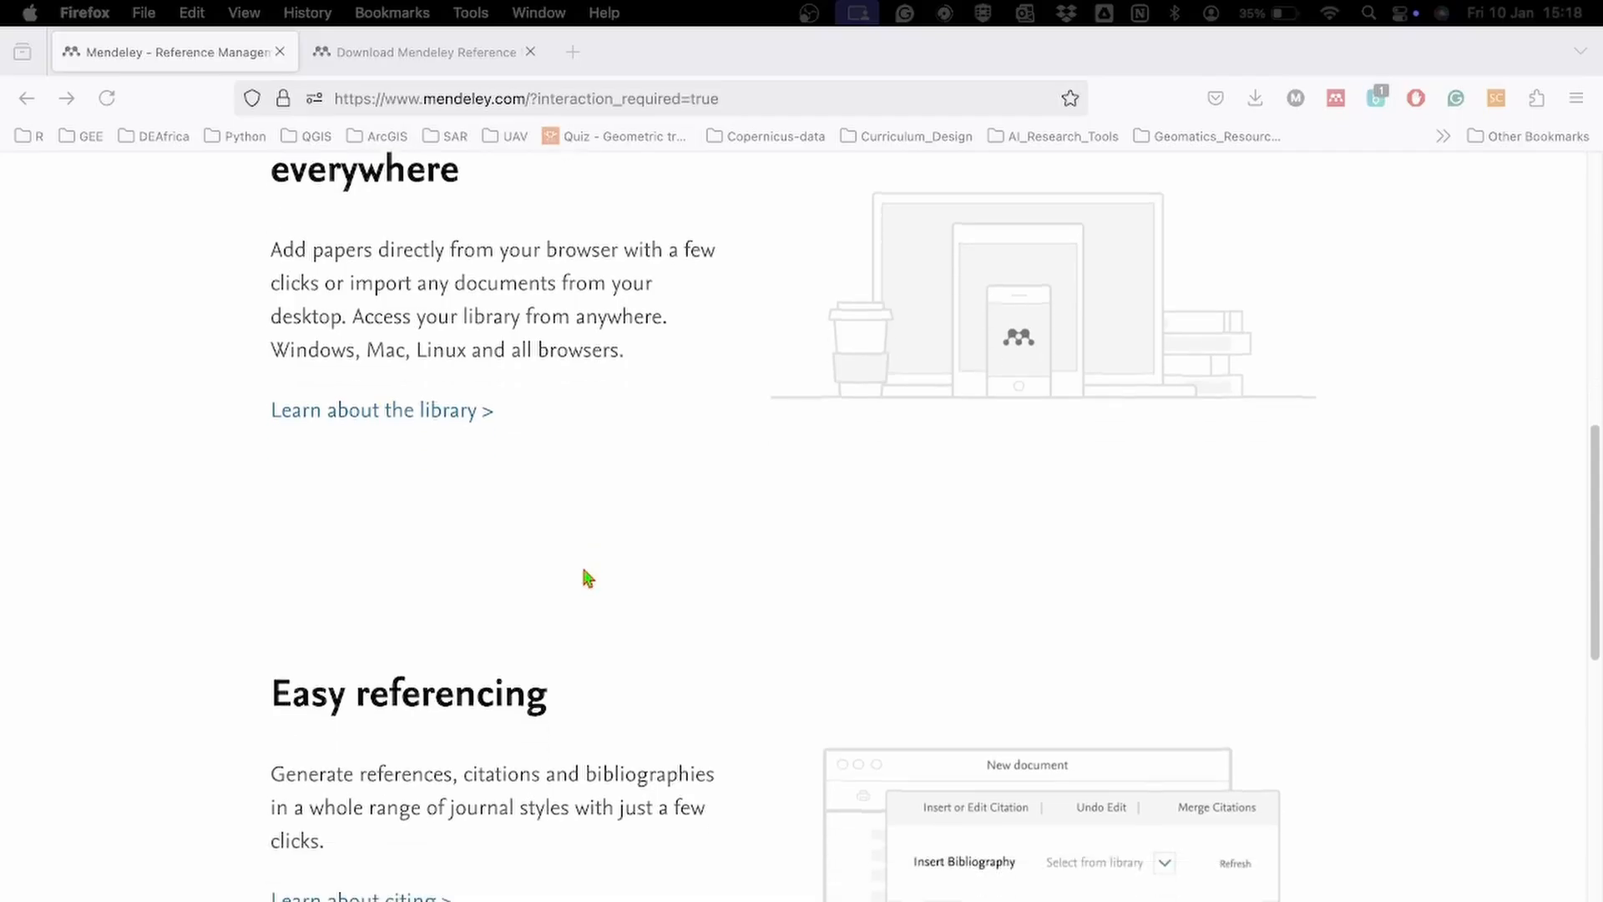
scroll(588, 578, "down", 5)
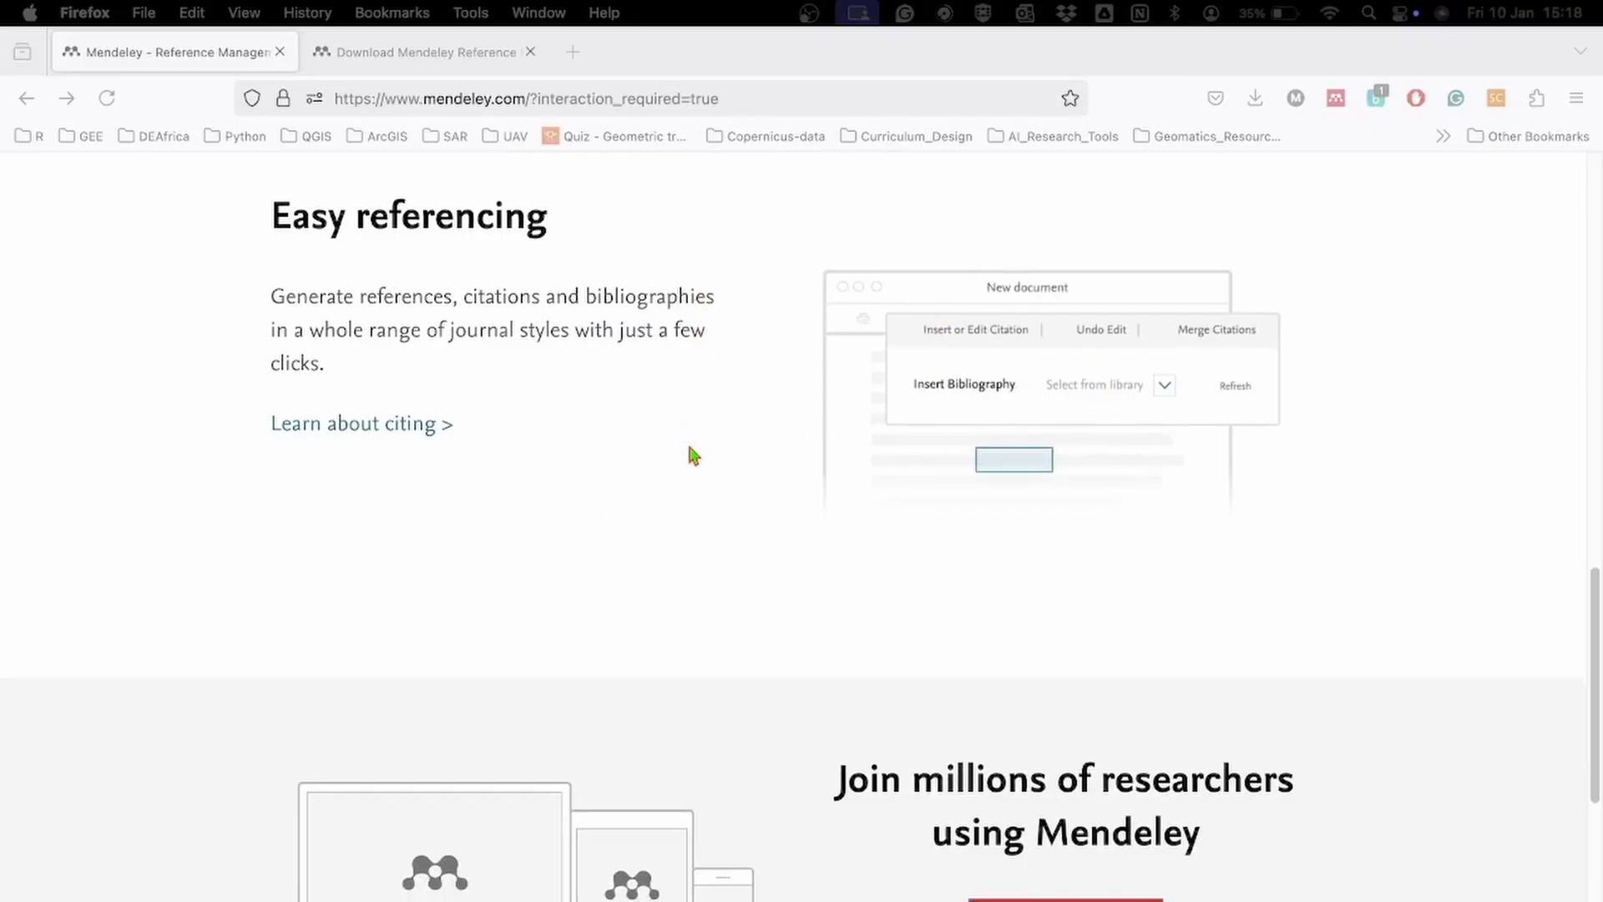
scroll(690, 455, "down", 2)
scroll(690, 454, "down", 2)
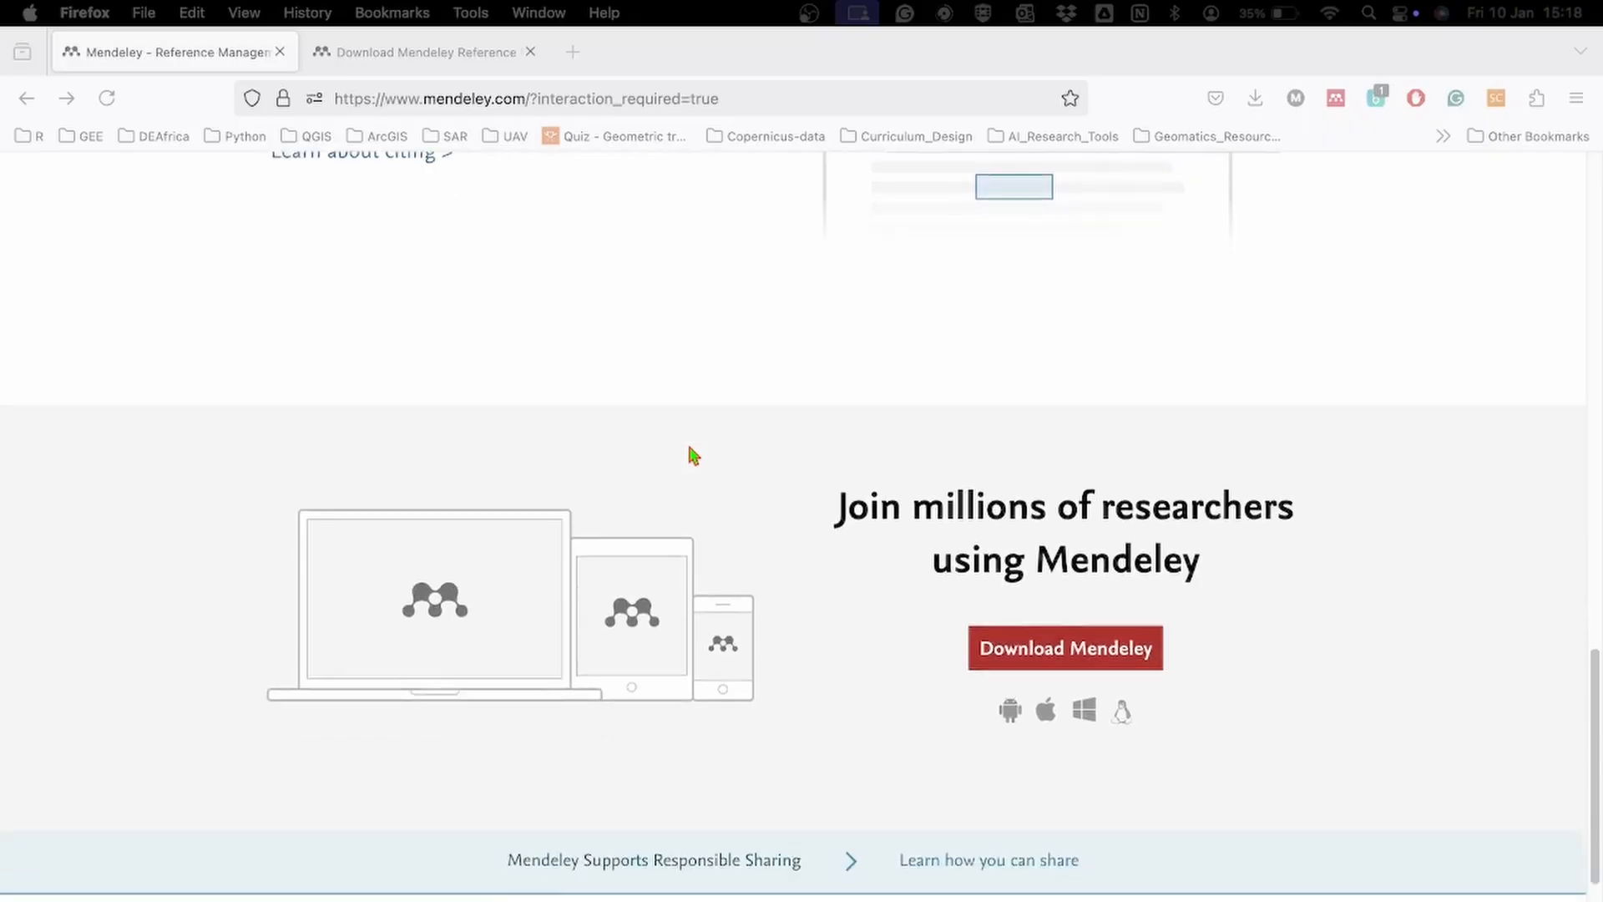
scroll(690, 454, "down", 1)
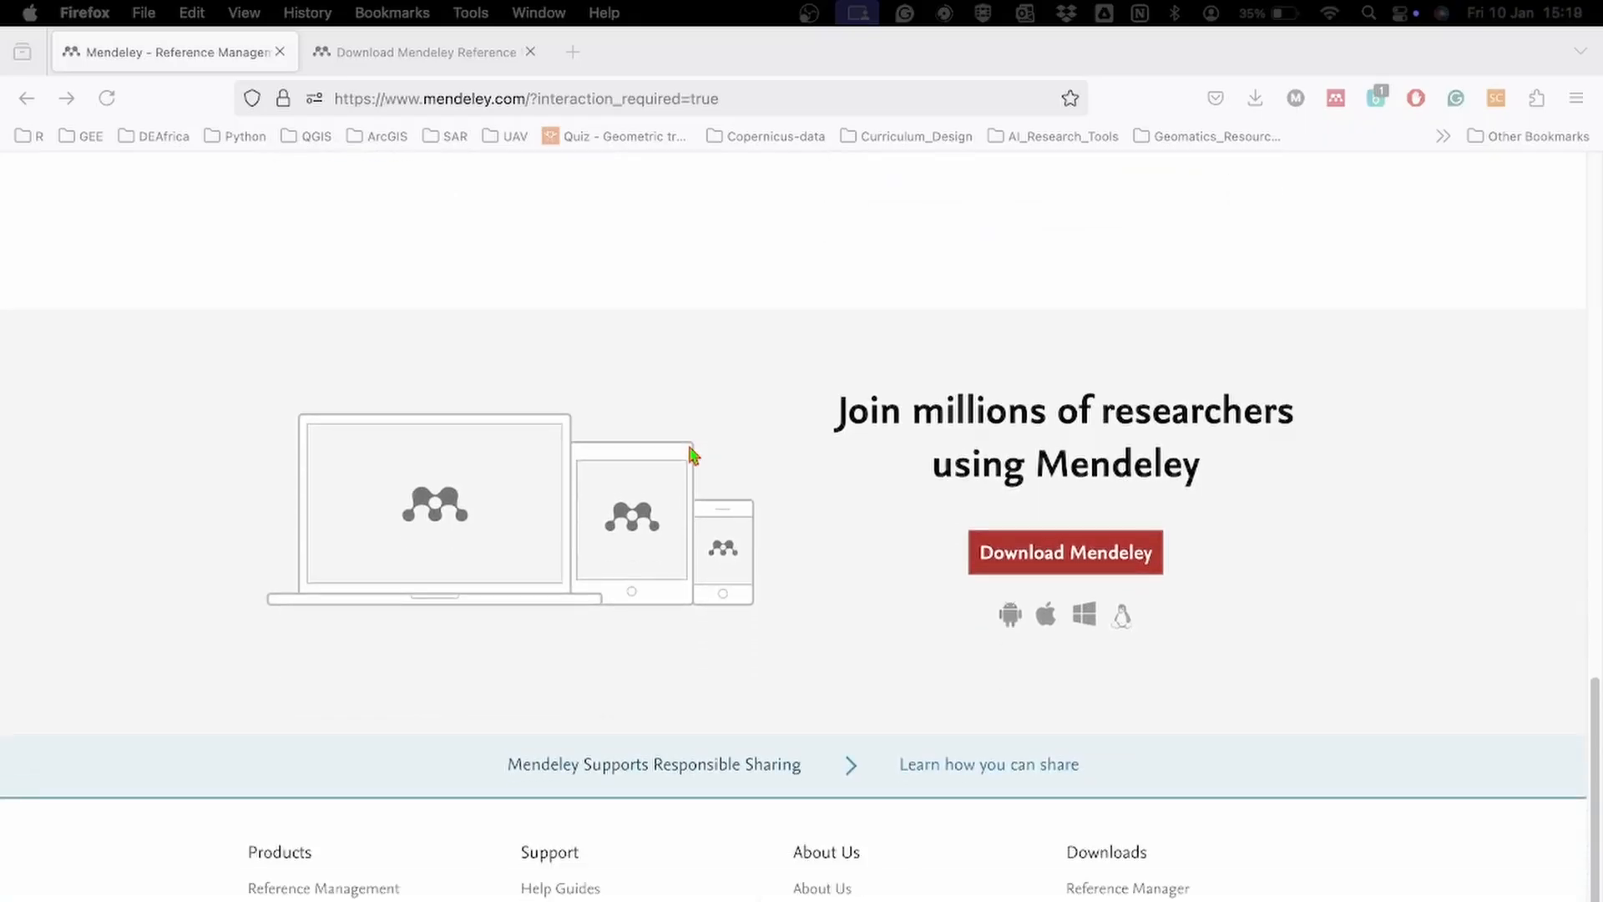
scroll(690, 455, "up", 15)
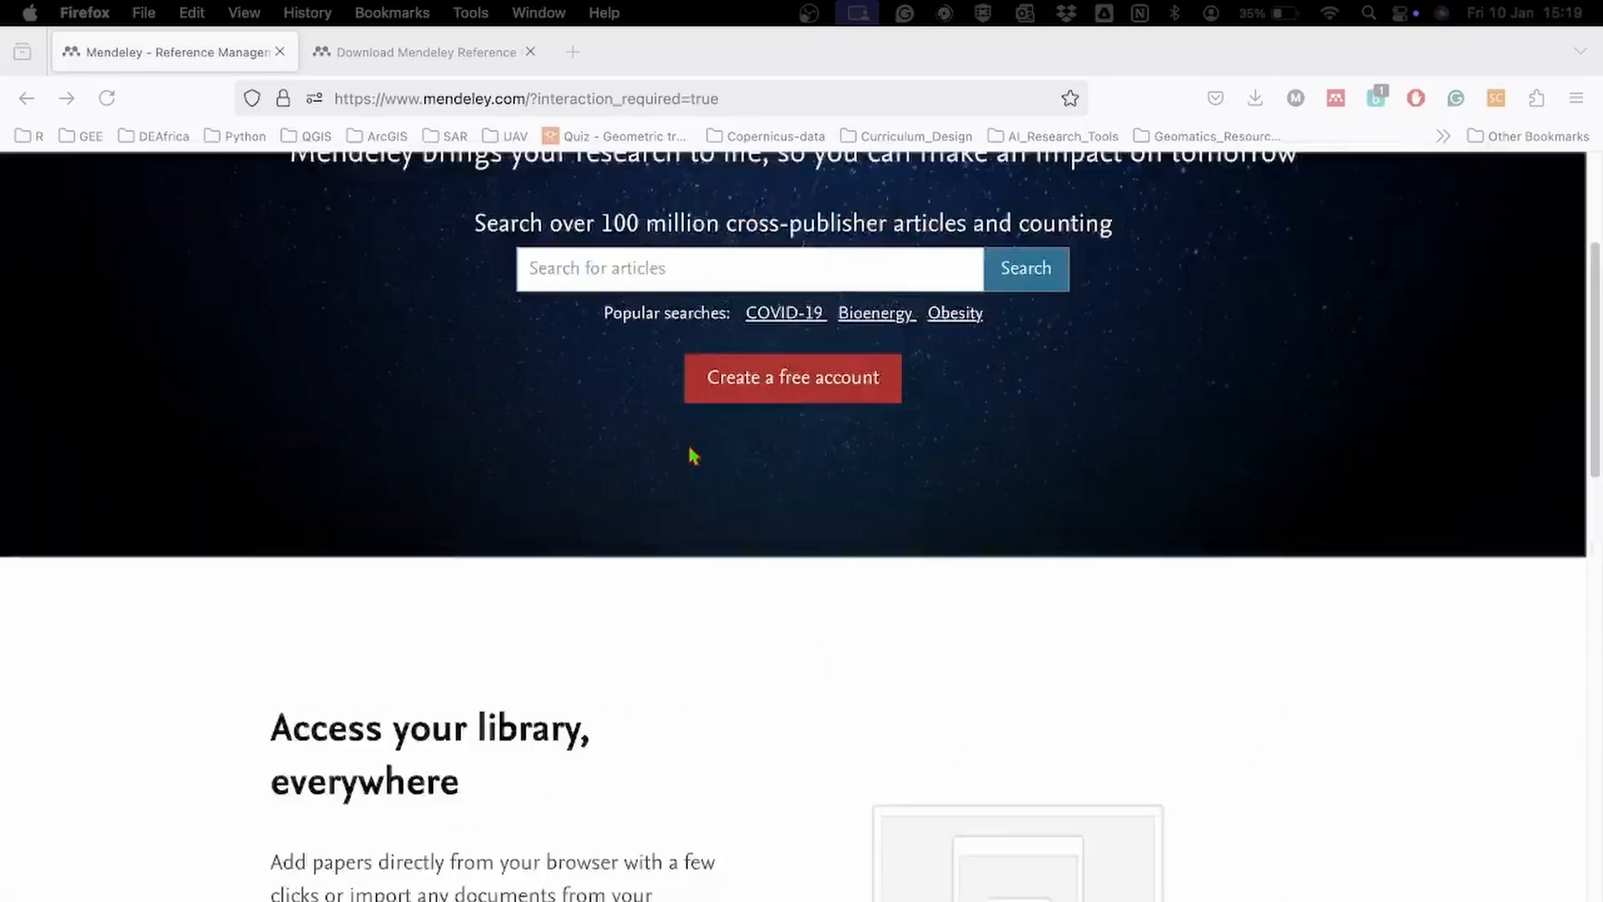
scroll(690, 454, "up", 4)
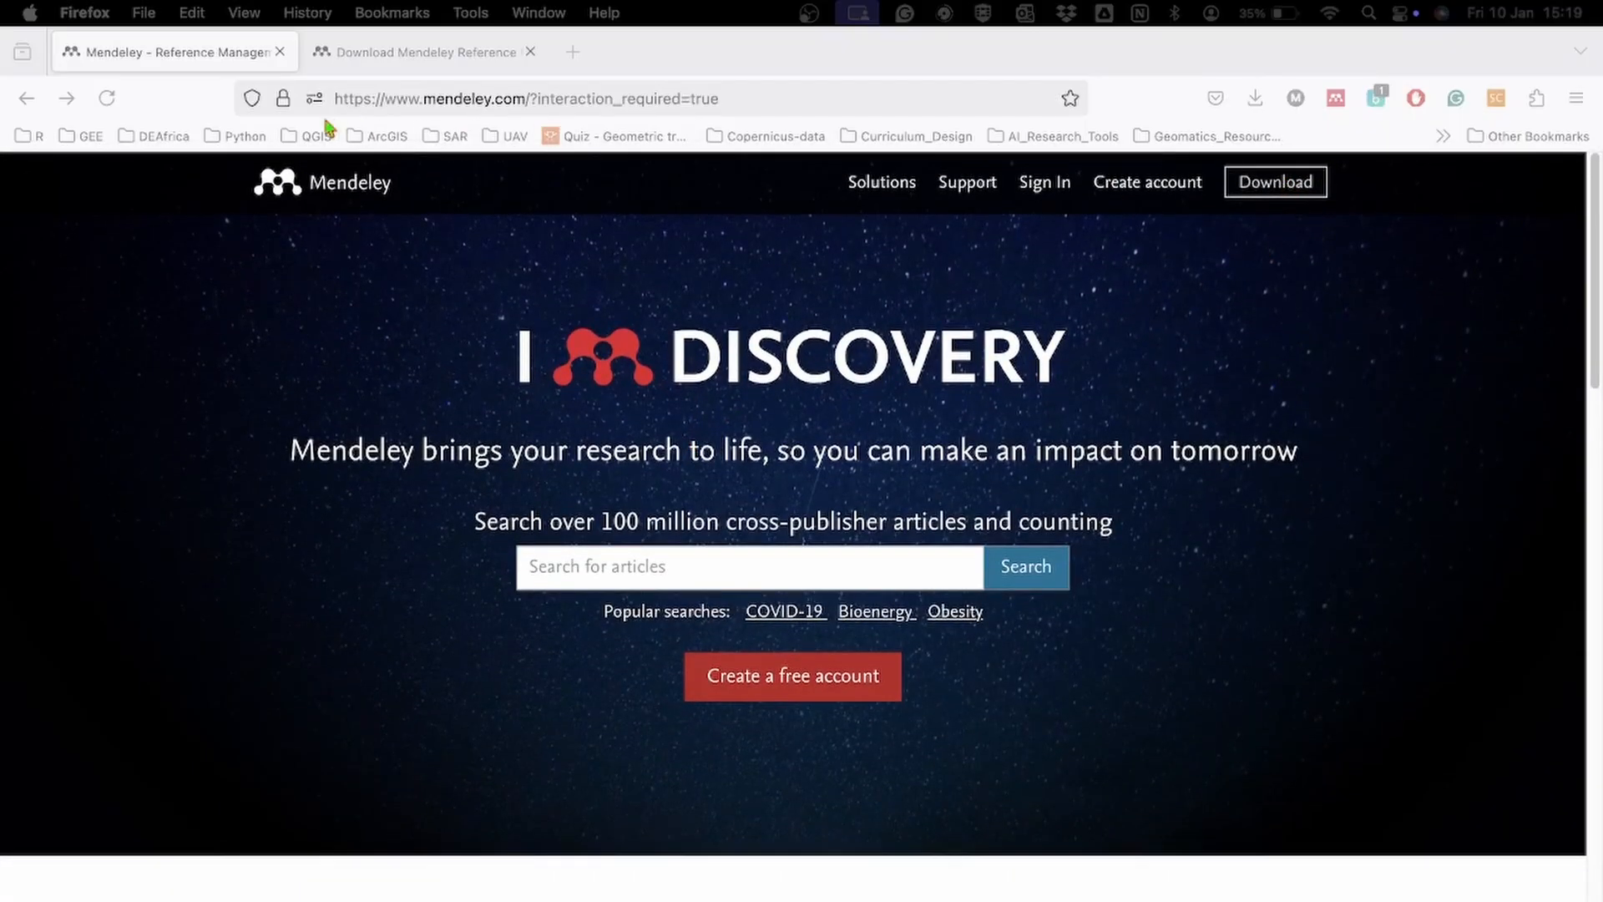
Examine the Mendeley Reference Manager download page, including the system options and feature overview
left_click(364, 58)
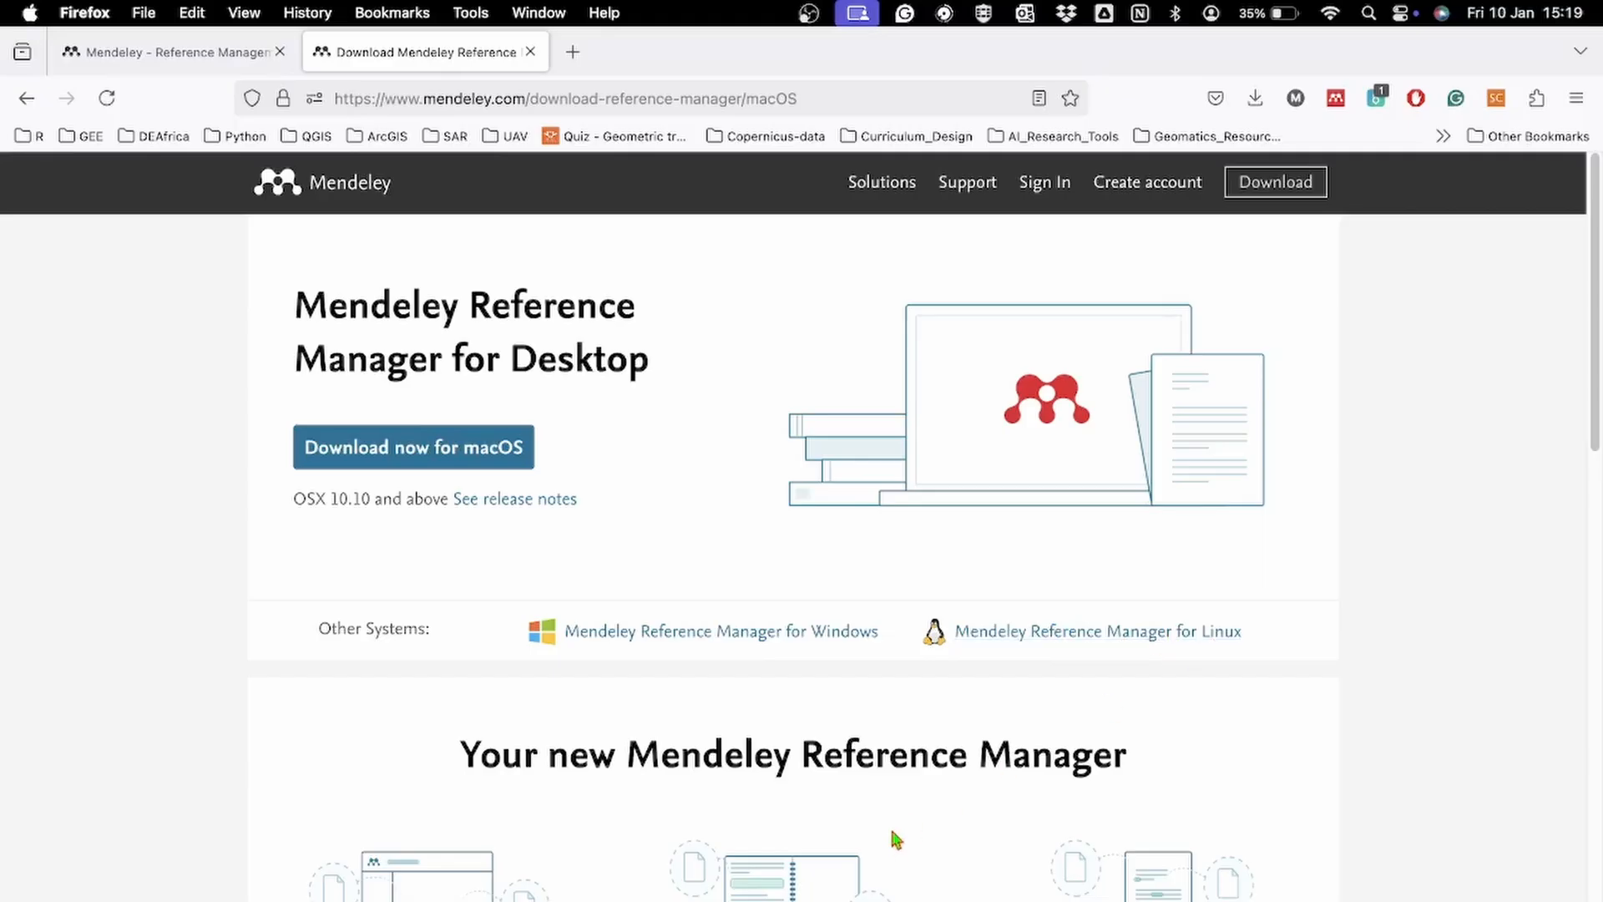
scroll(891, 827, "down", 7)
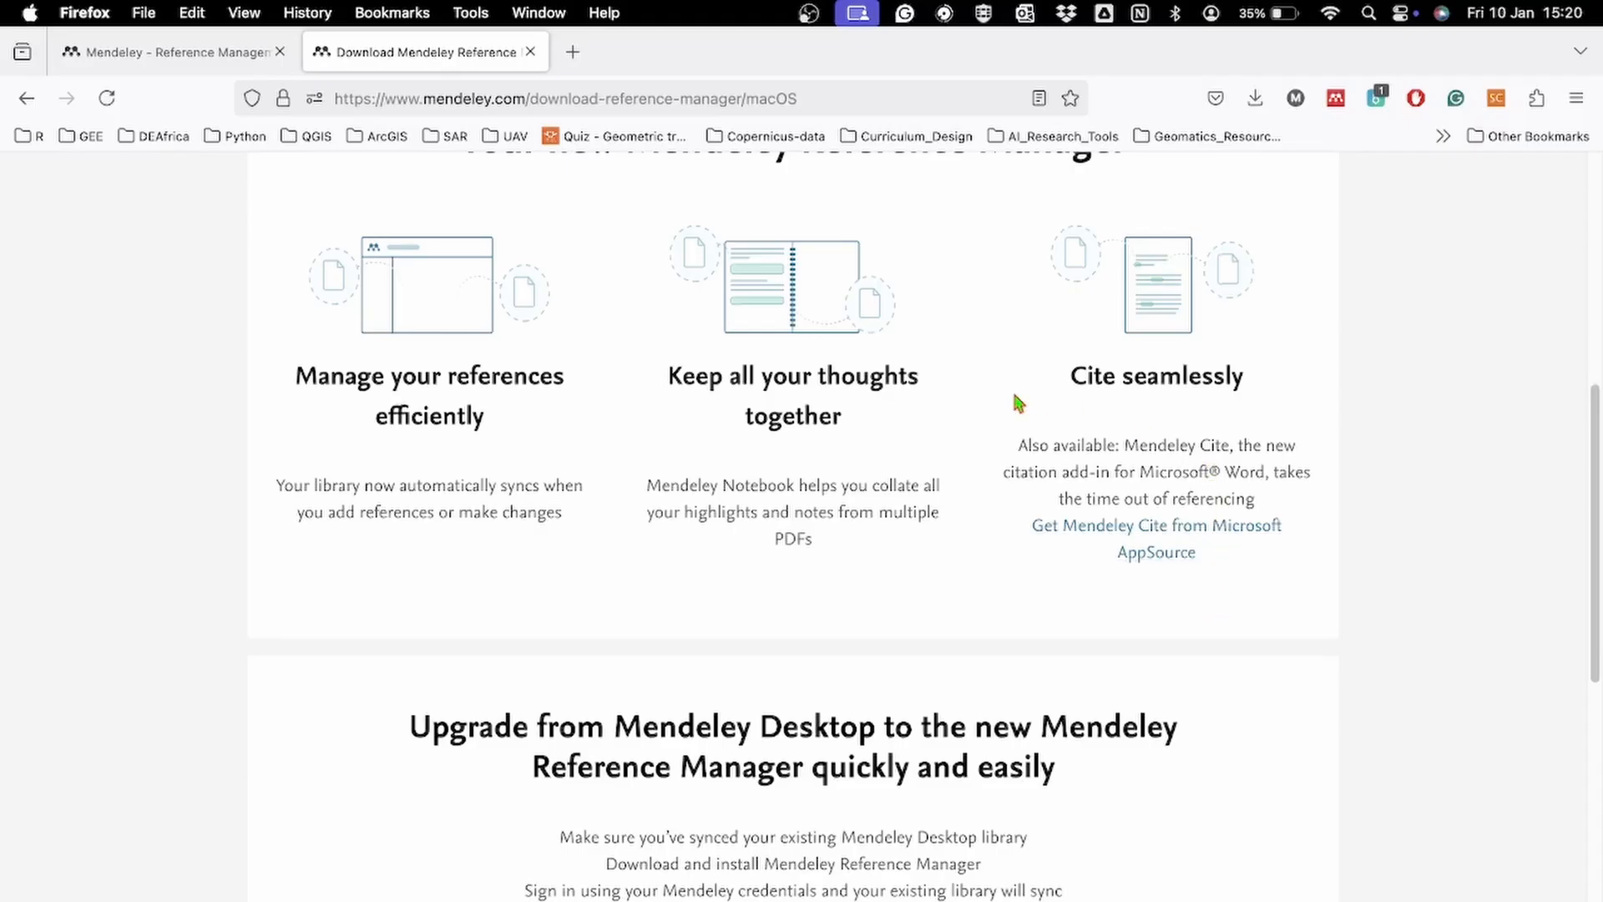
scroll(1018, 403, "up", 10)
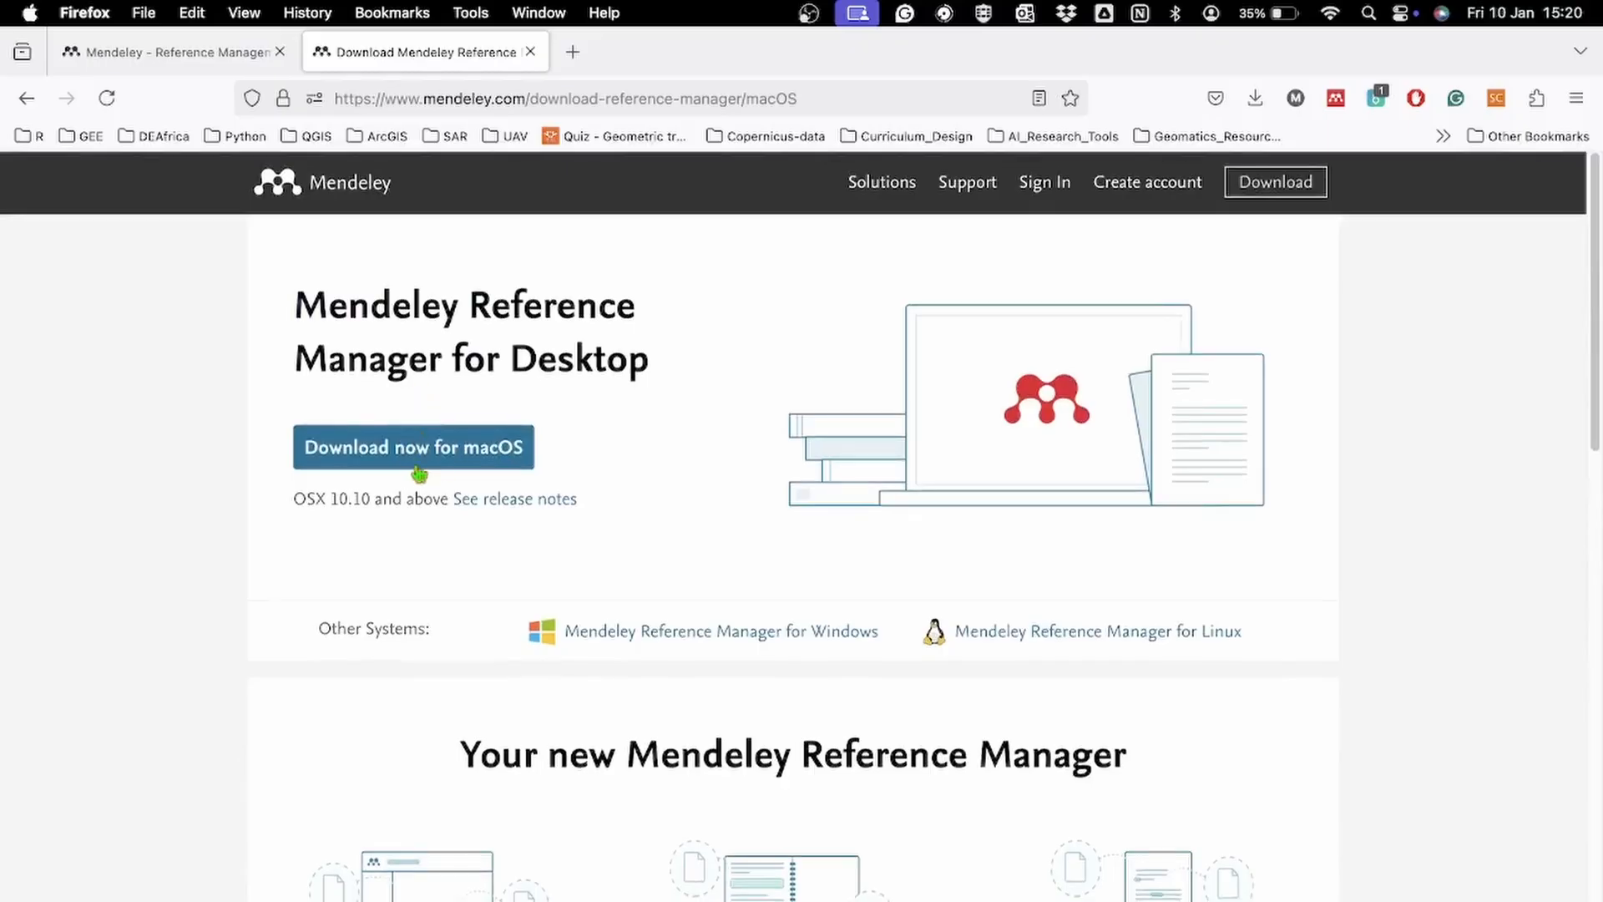
Start downloading Mendeley Reference Manager for macOS, and cancel the download
left_click(468, 458)
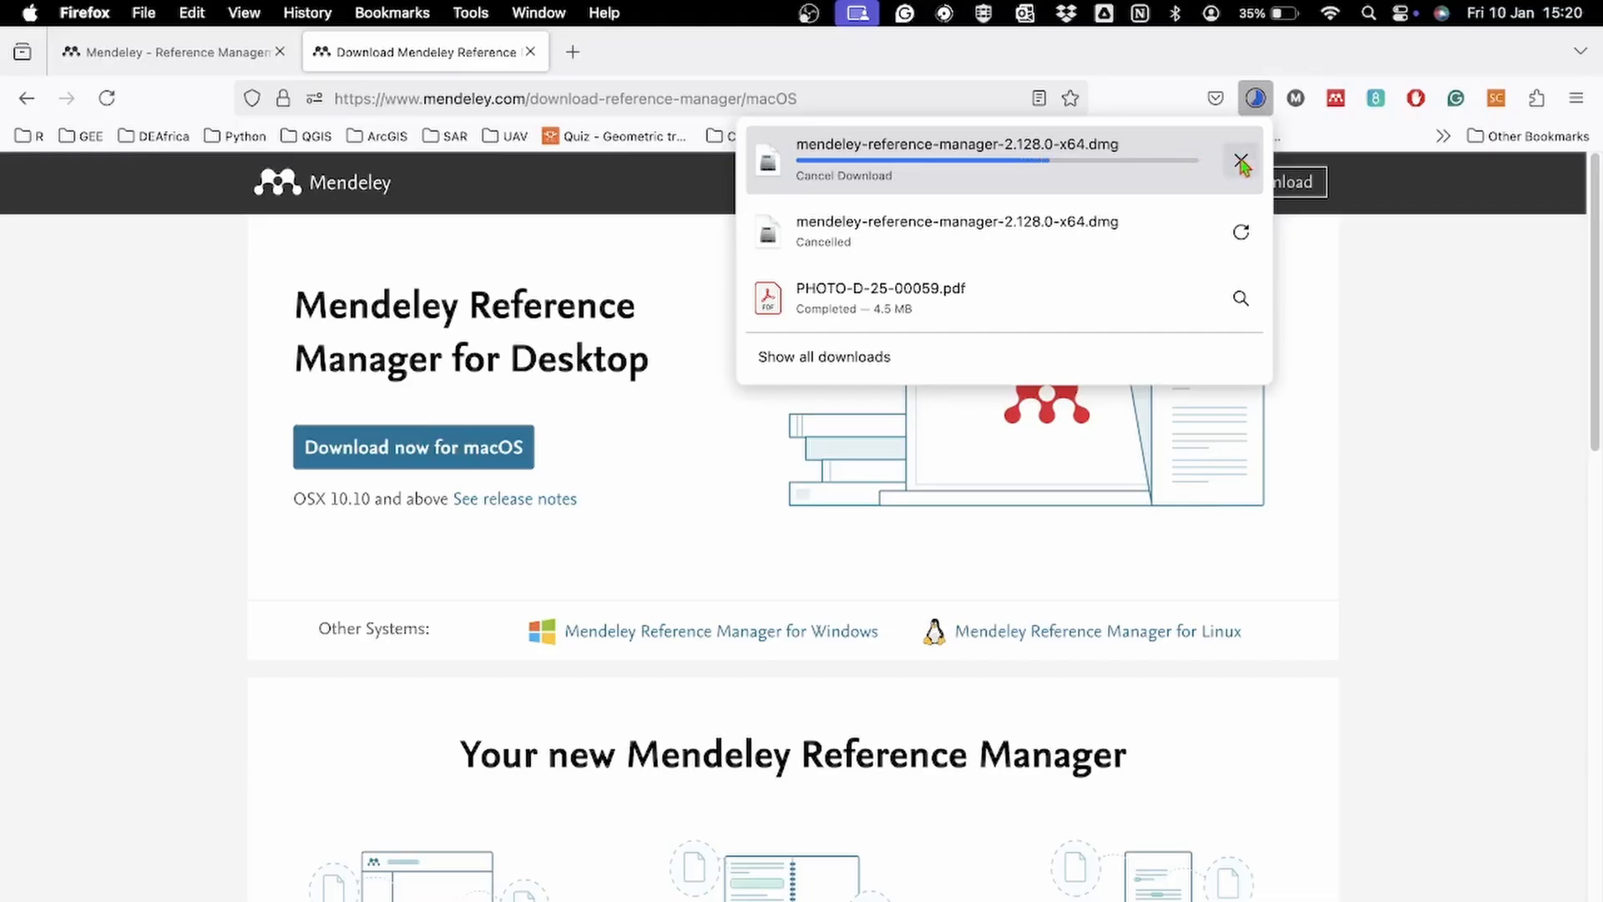
left_click(1242, 162)
left_click(1350, 555)
View the Mendeley Cite add-in page on Microsoft AppSource, and close its tab
scroll(1353, 556, "down", 8)
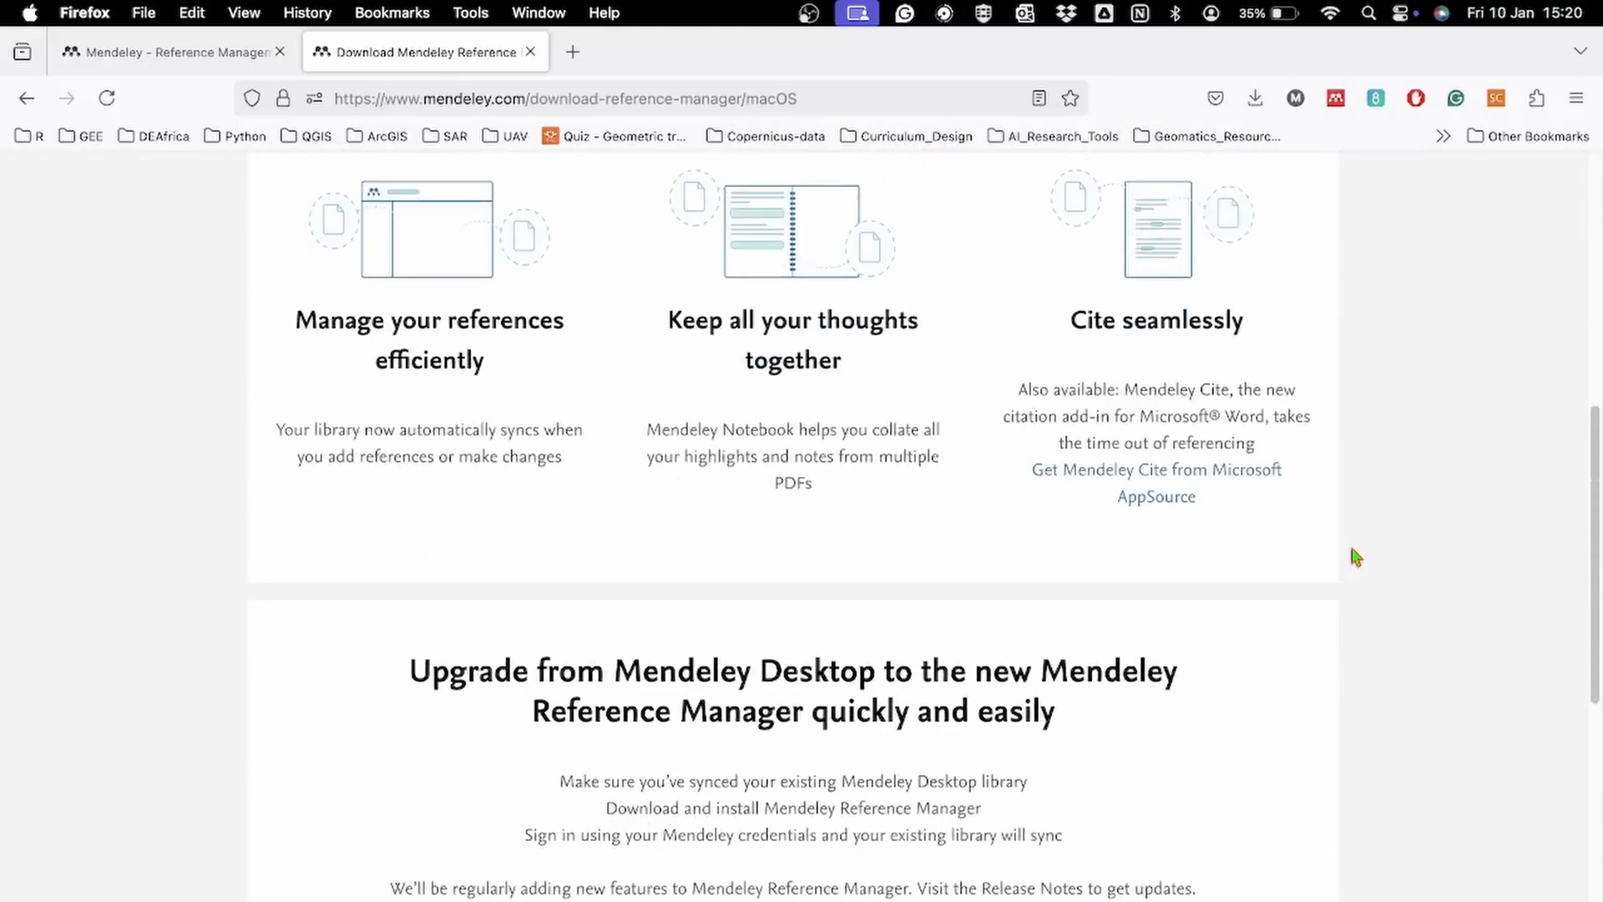
scroll(1353, 554, "down", 1)
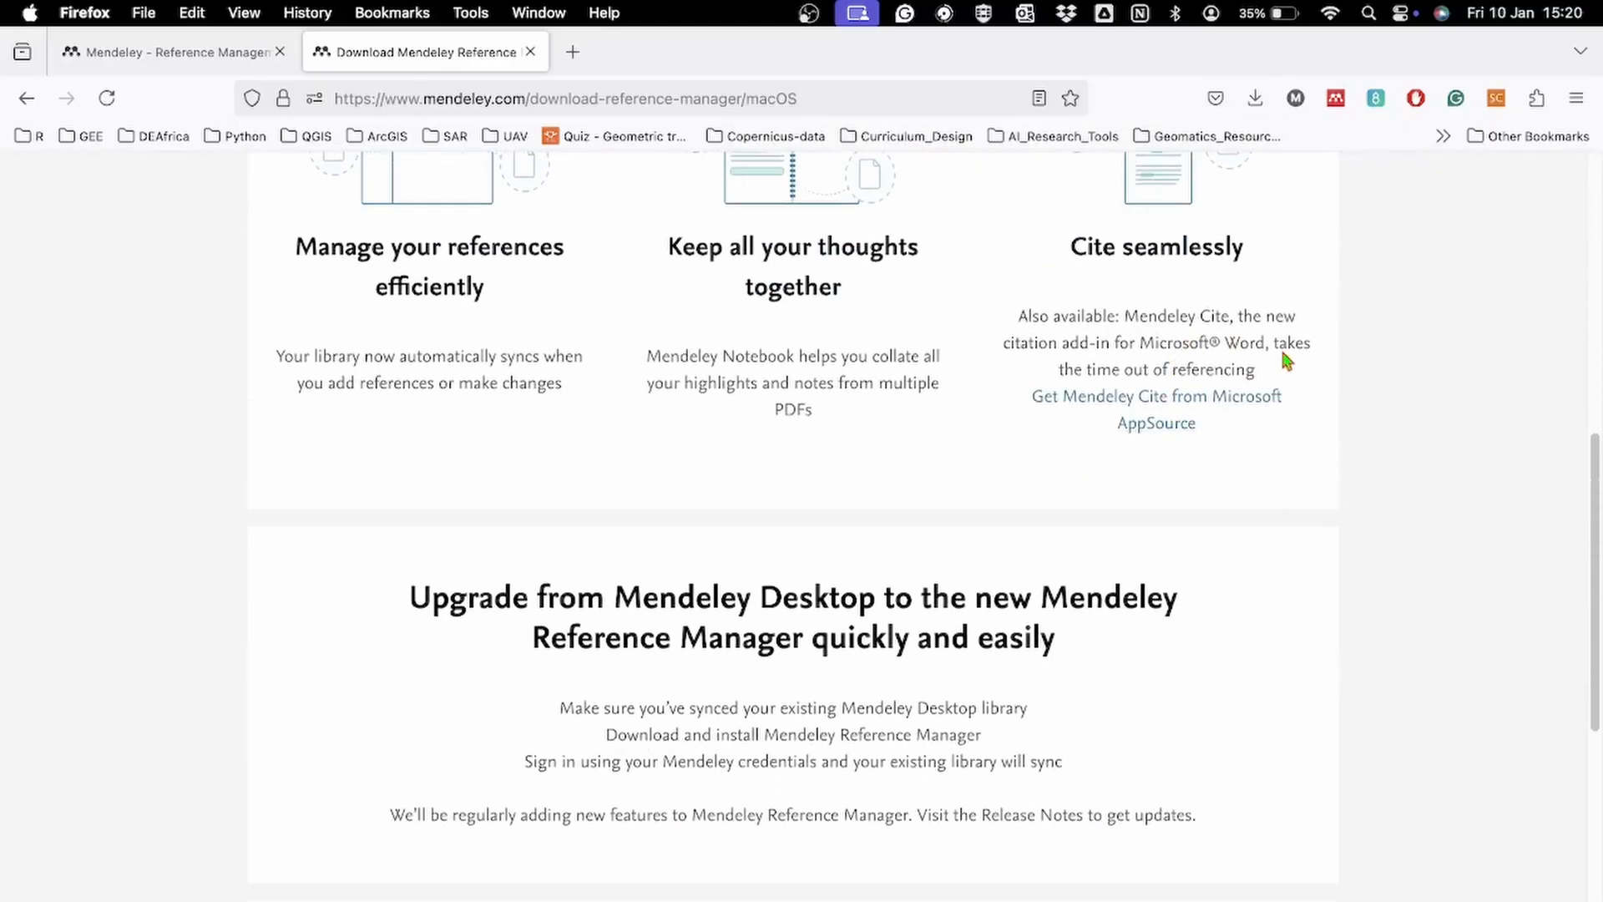
left_click(1225, 406)
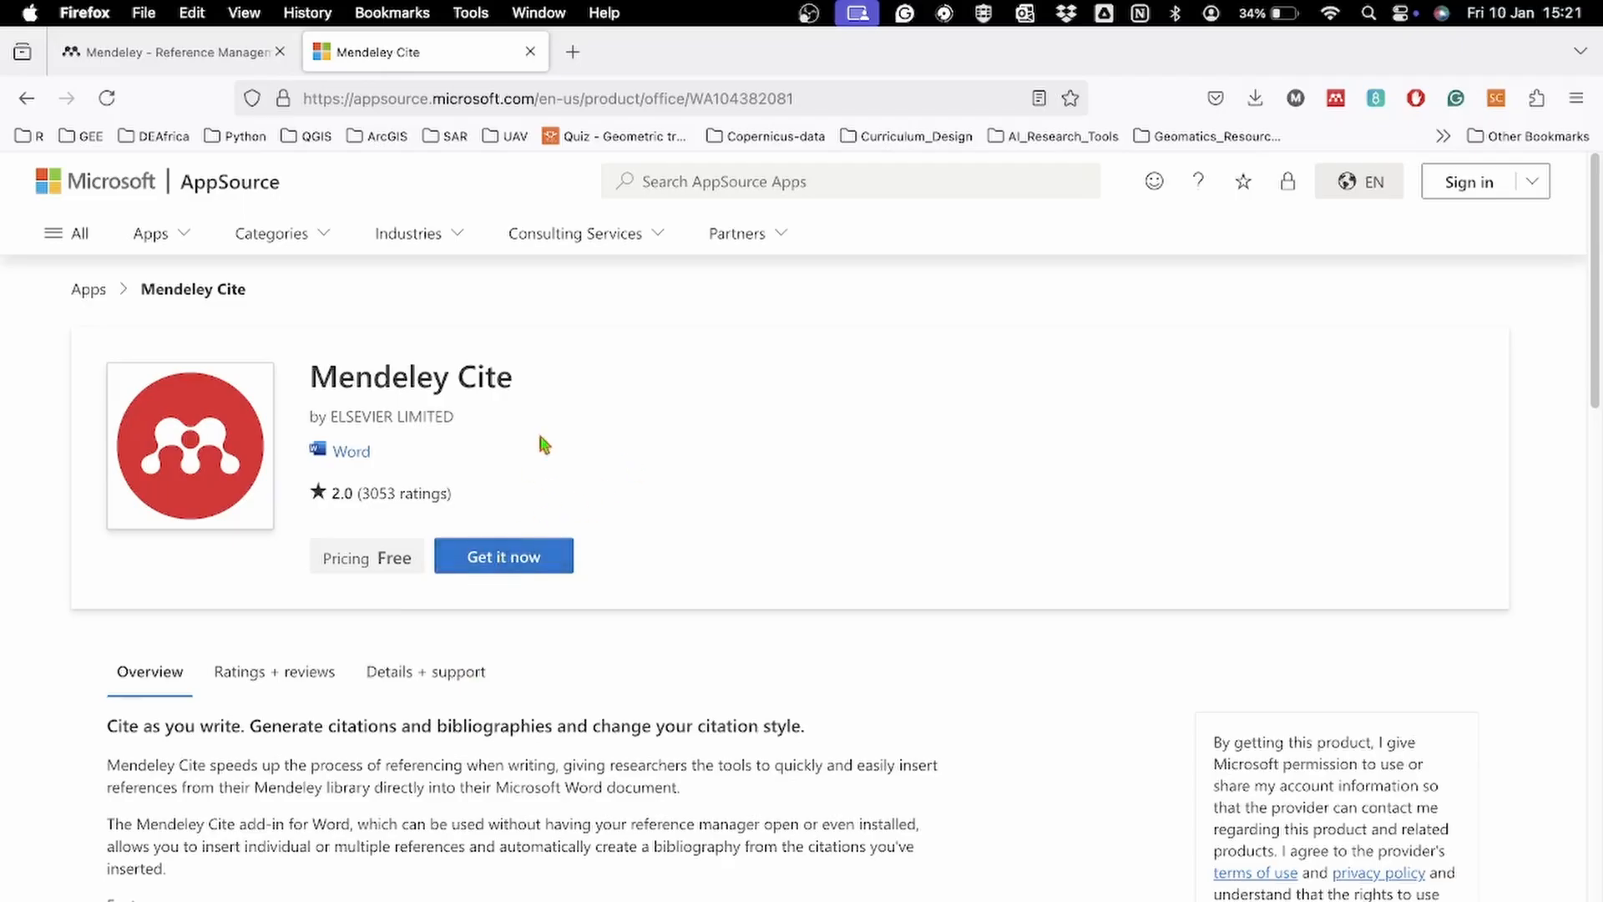
left_click(530, 52)
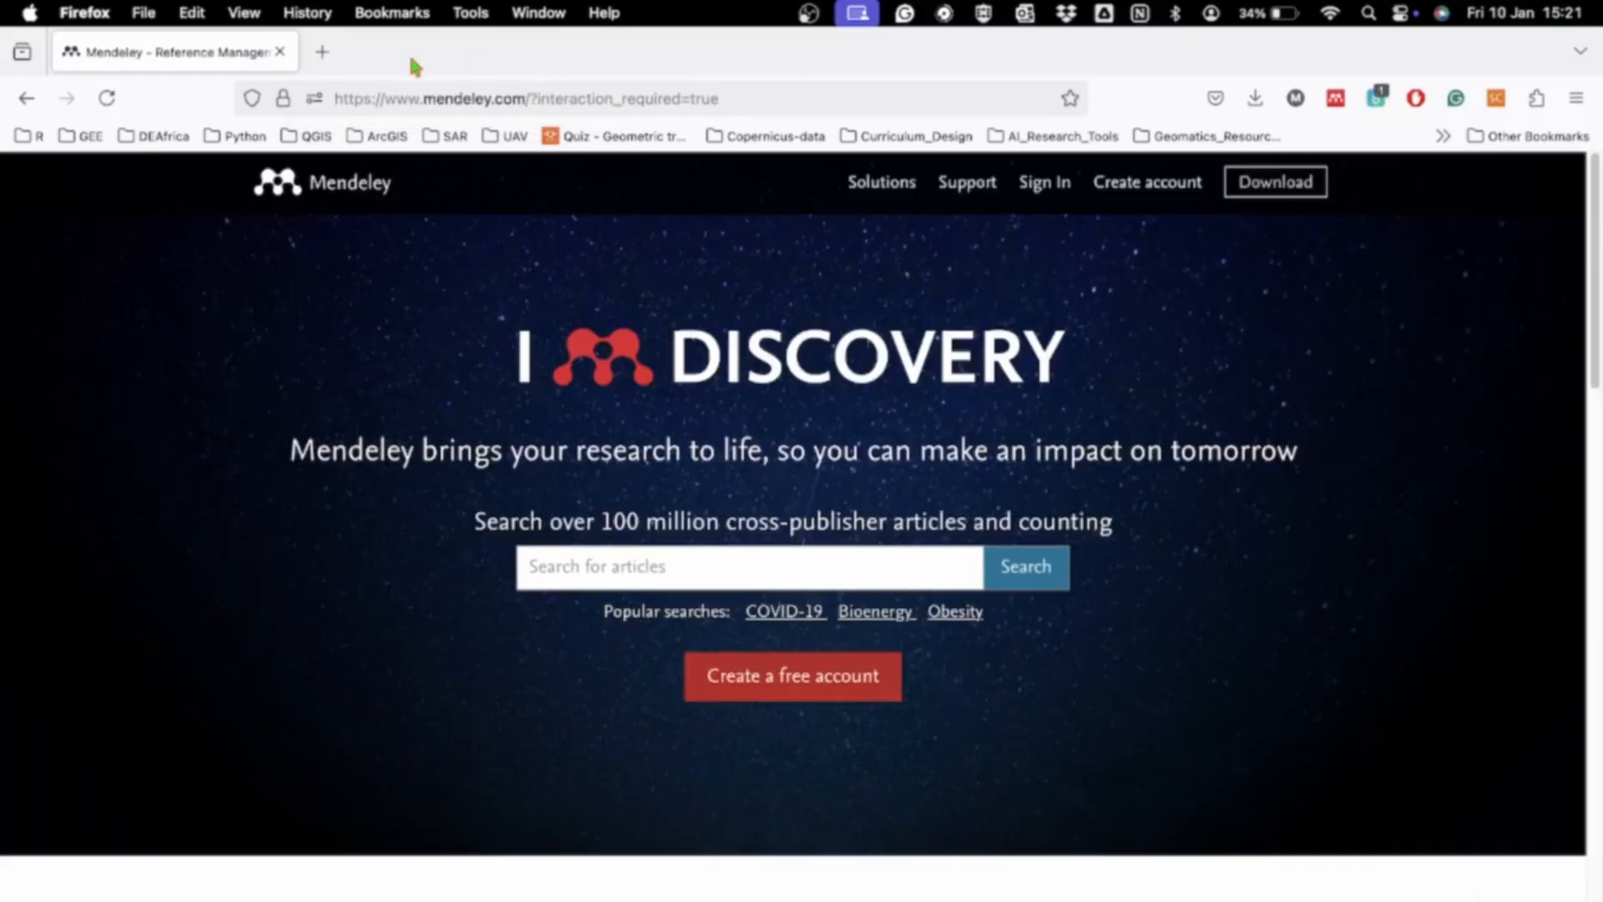
Sign in to Mendeley with the saved account e-mail and password, and open the online library
left_click(1032, 185)
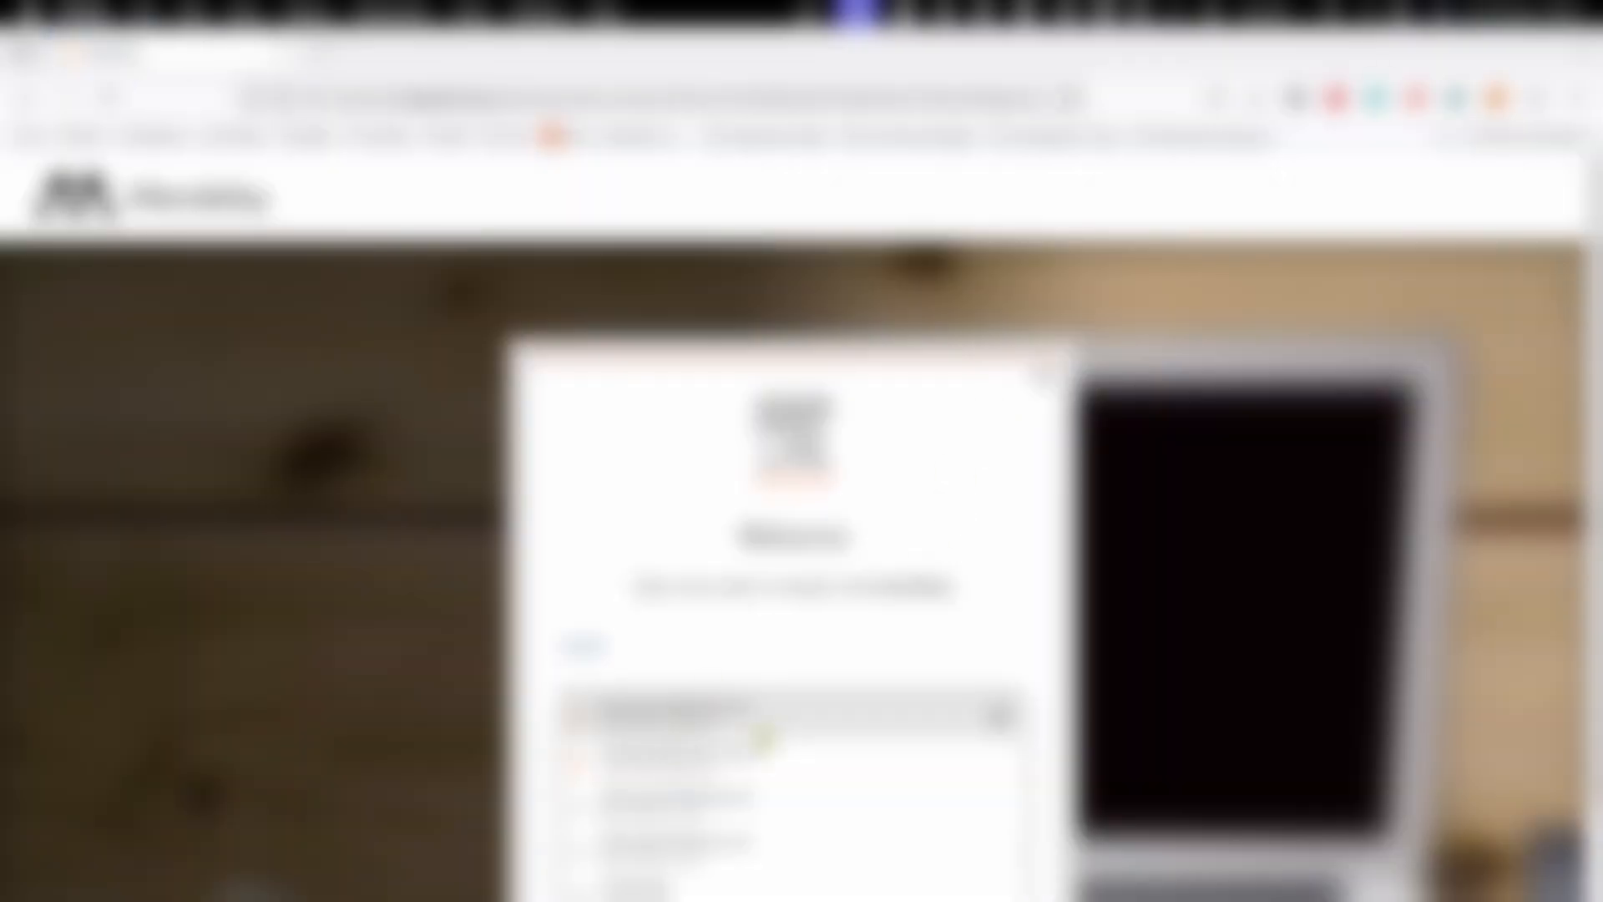
left_click(760, 732)
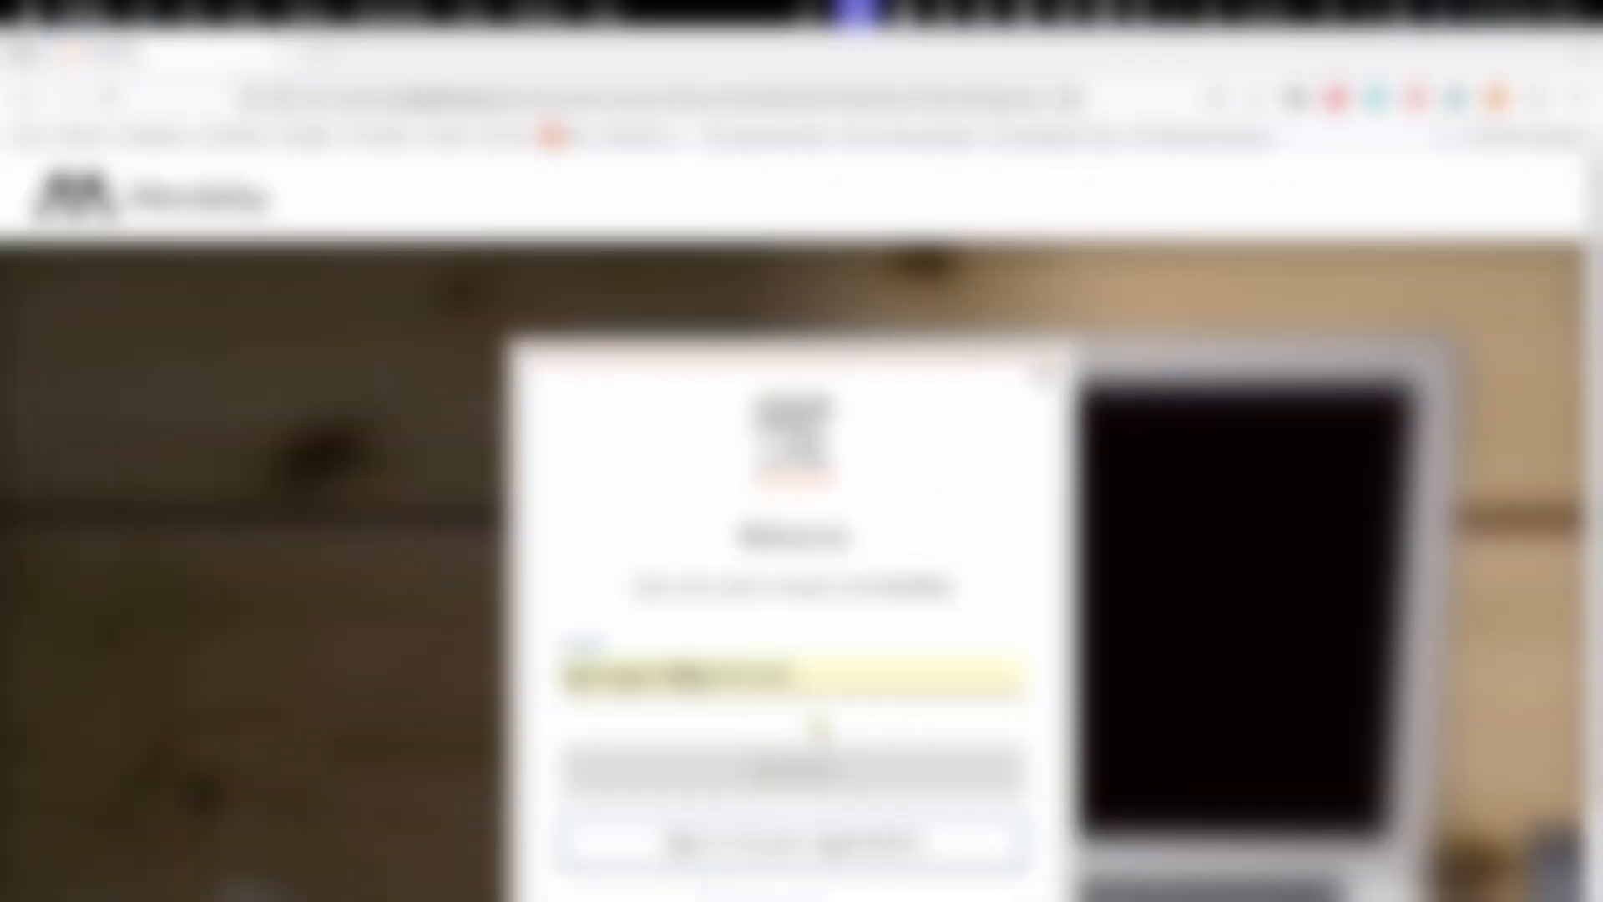
left_click(786, 675)
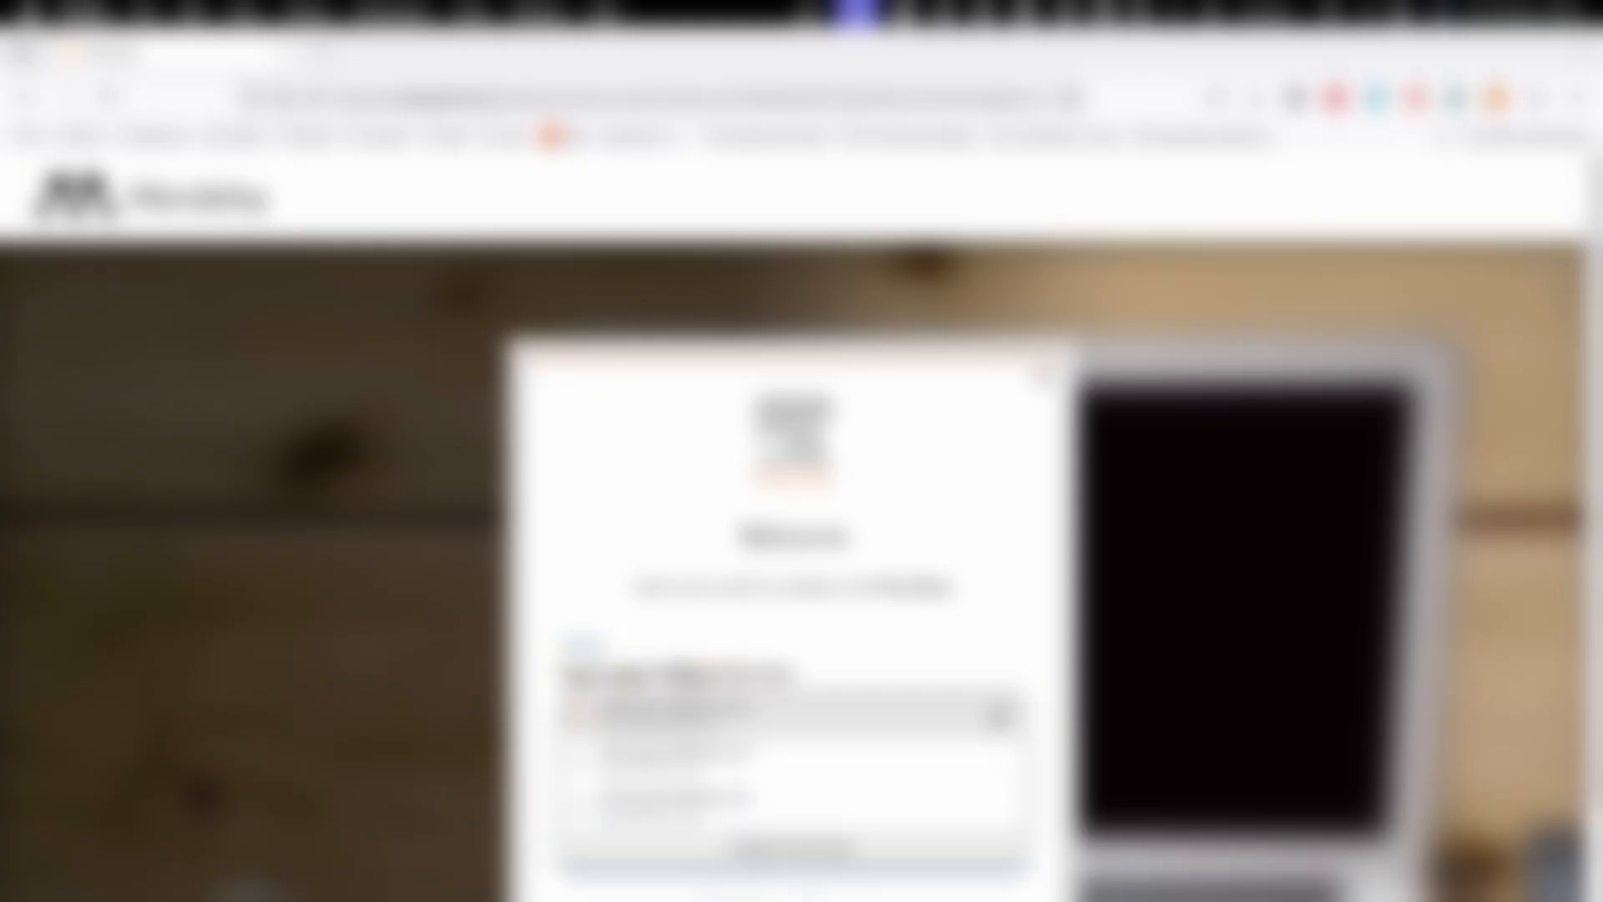
left_click(897, 725)
left_click(898, 752)
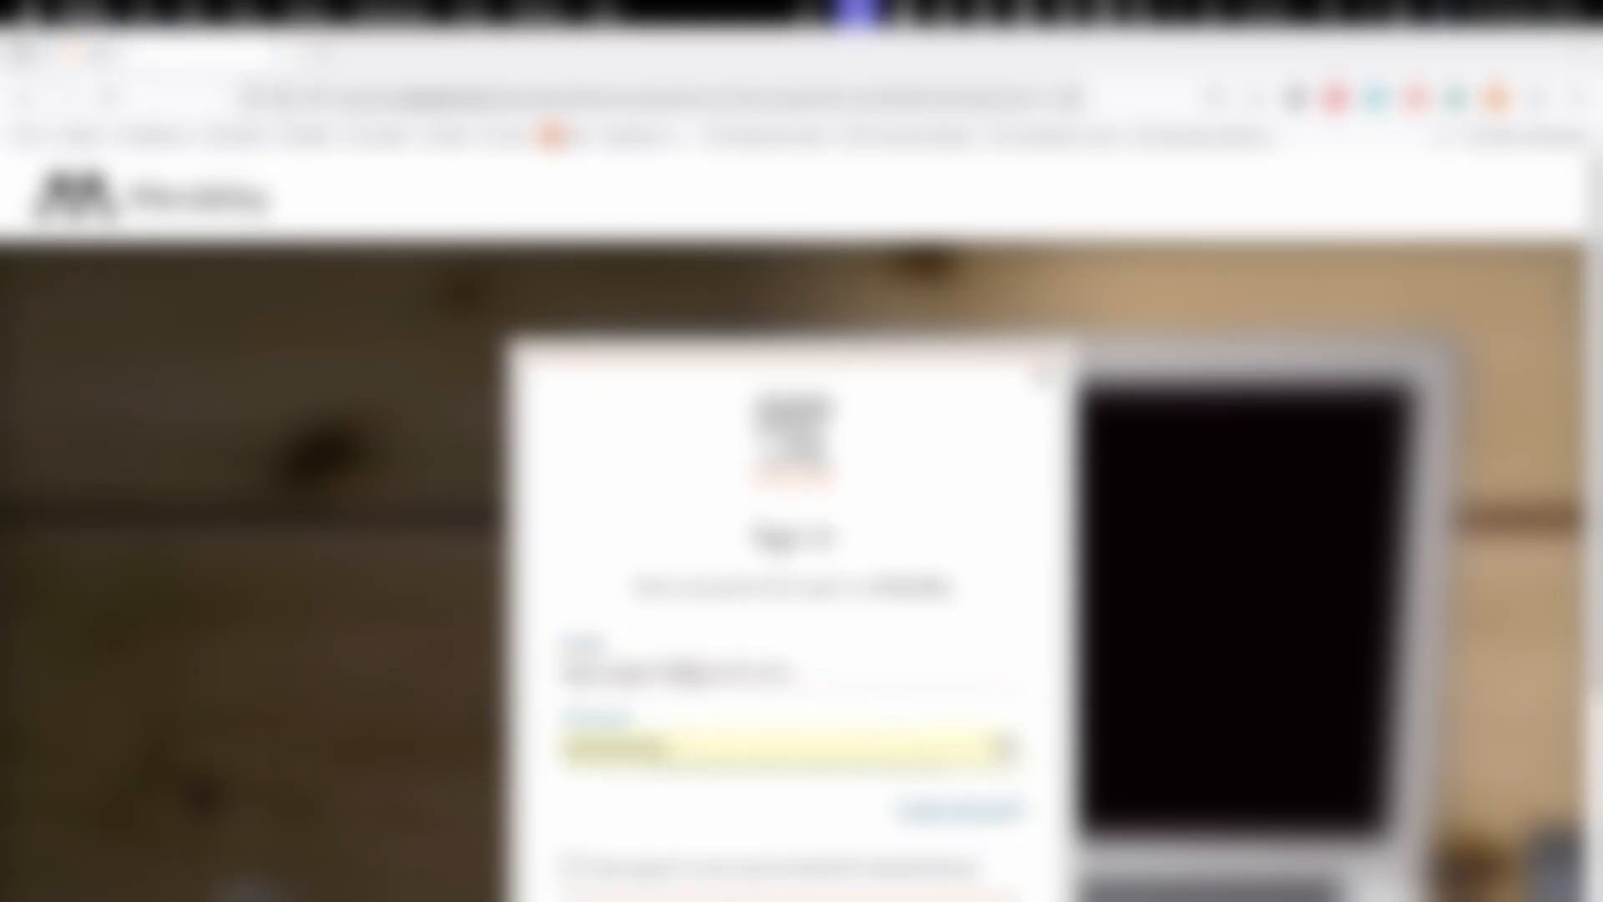
left_click(871, 900)
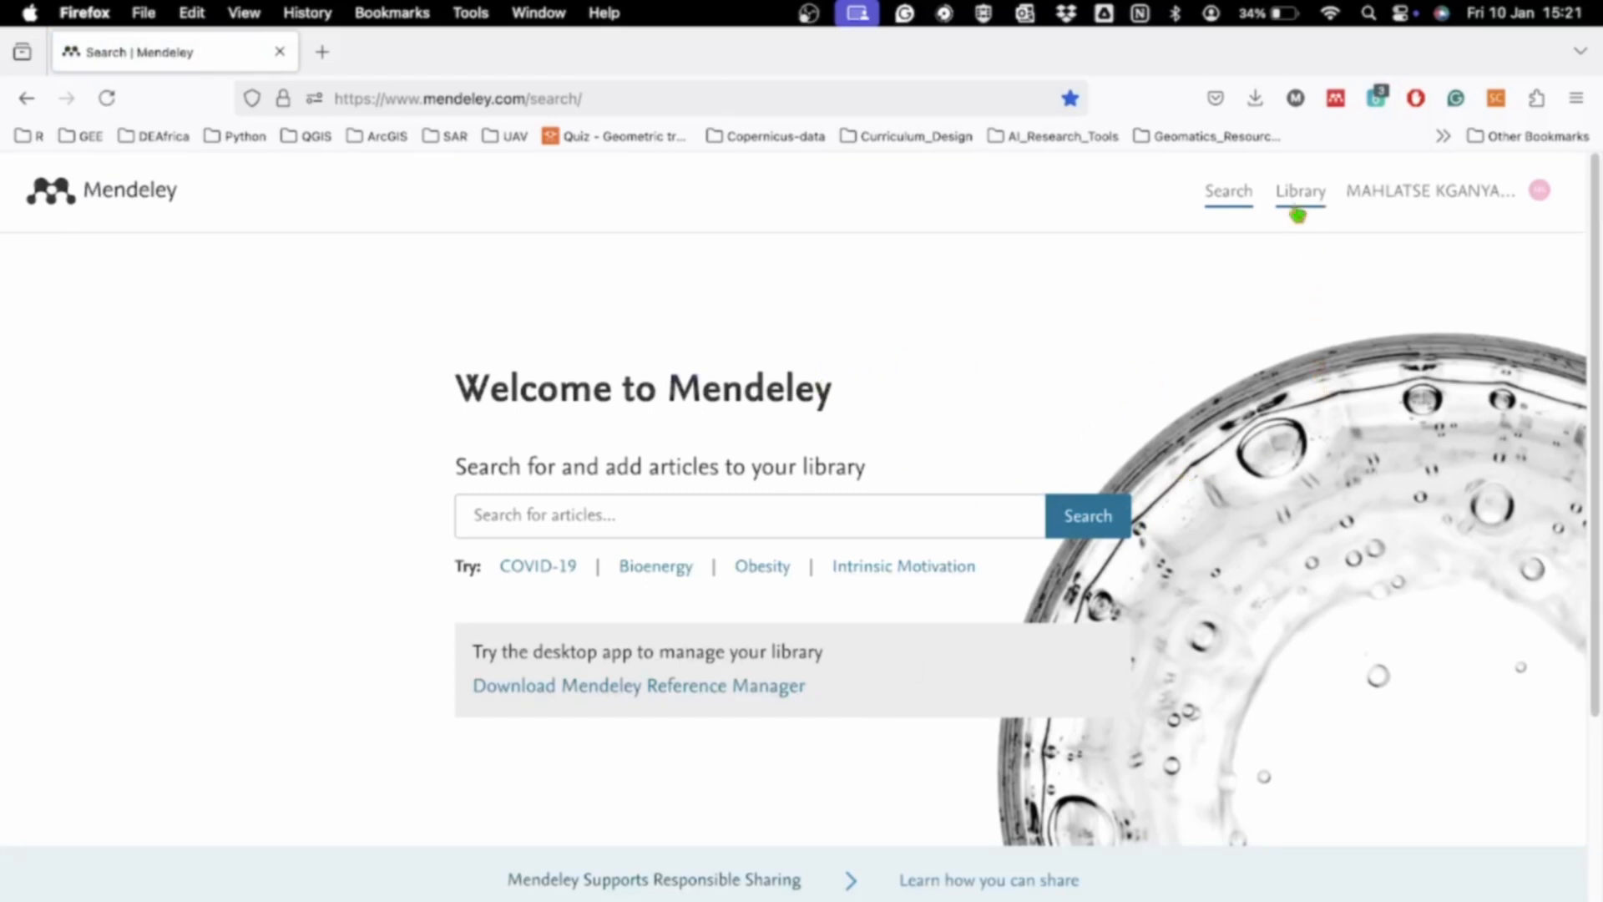
left_click(1298, 202)
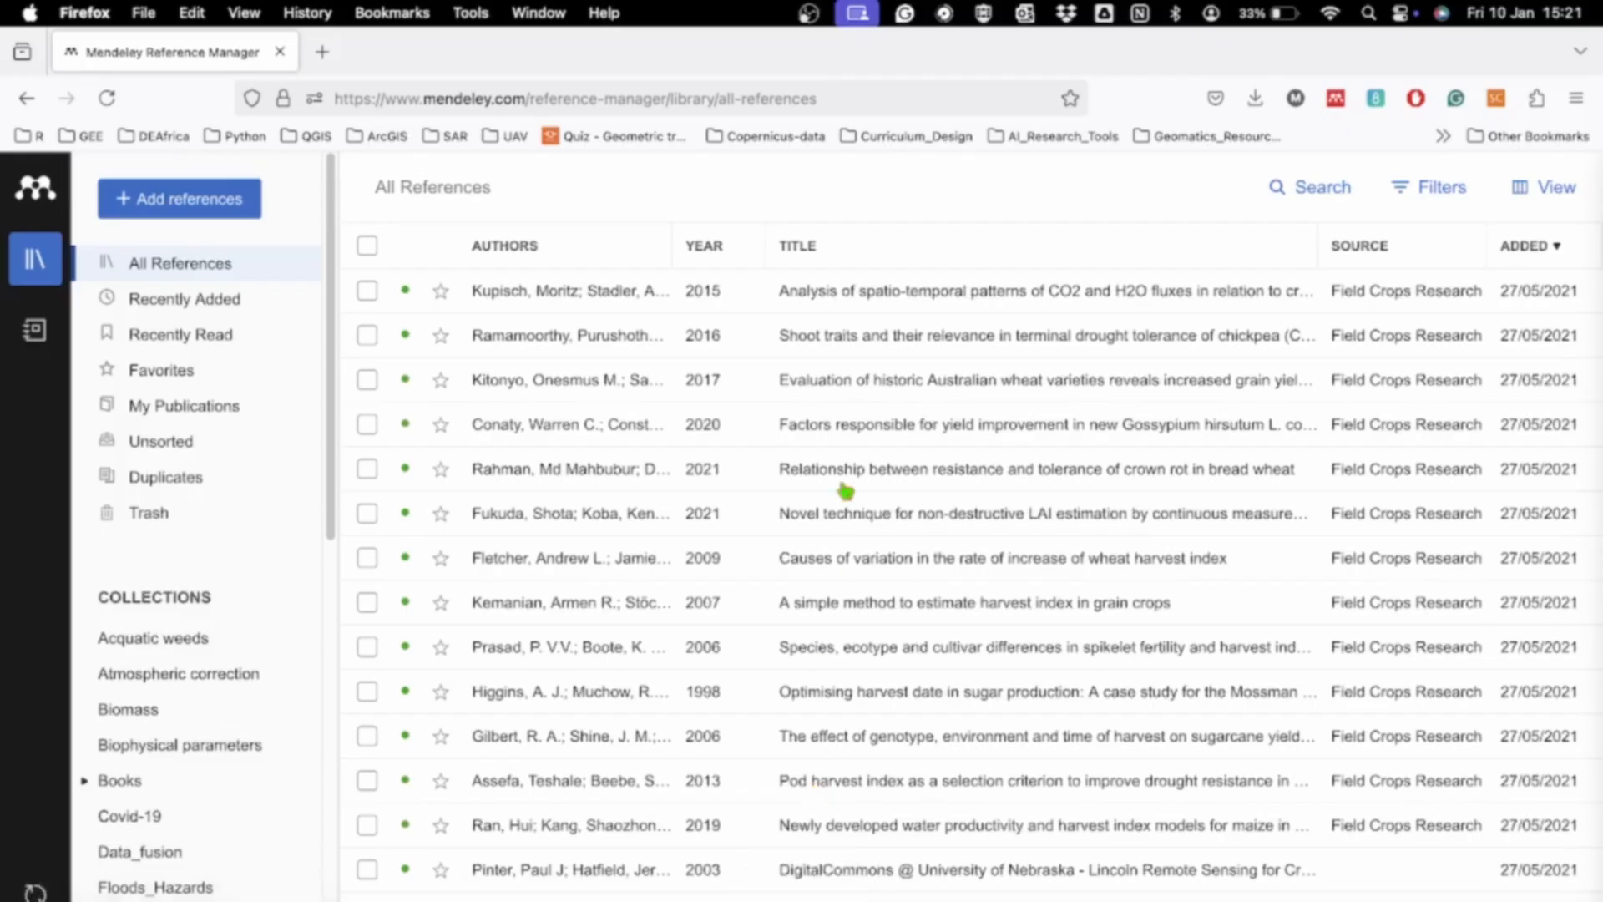
Switch to the Mendeley Reference Manager desktop app and look through the Favorites list
key("ctrl+Right")
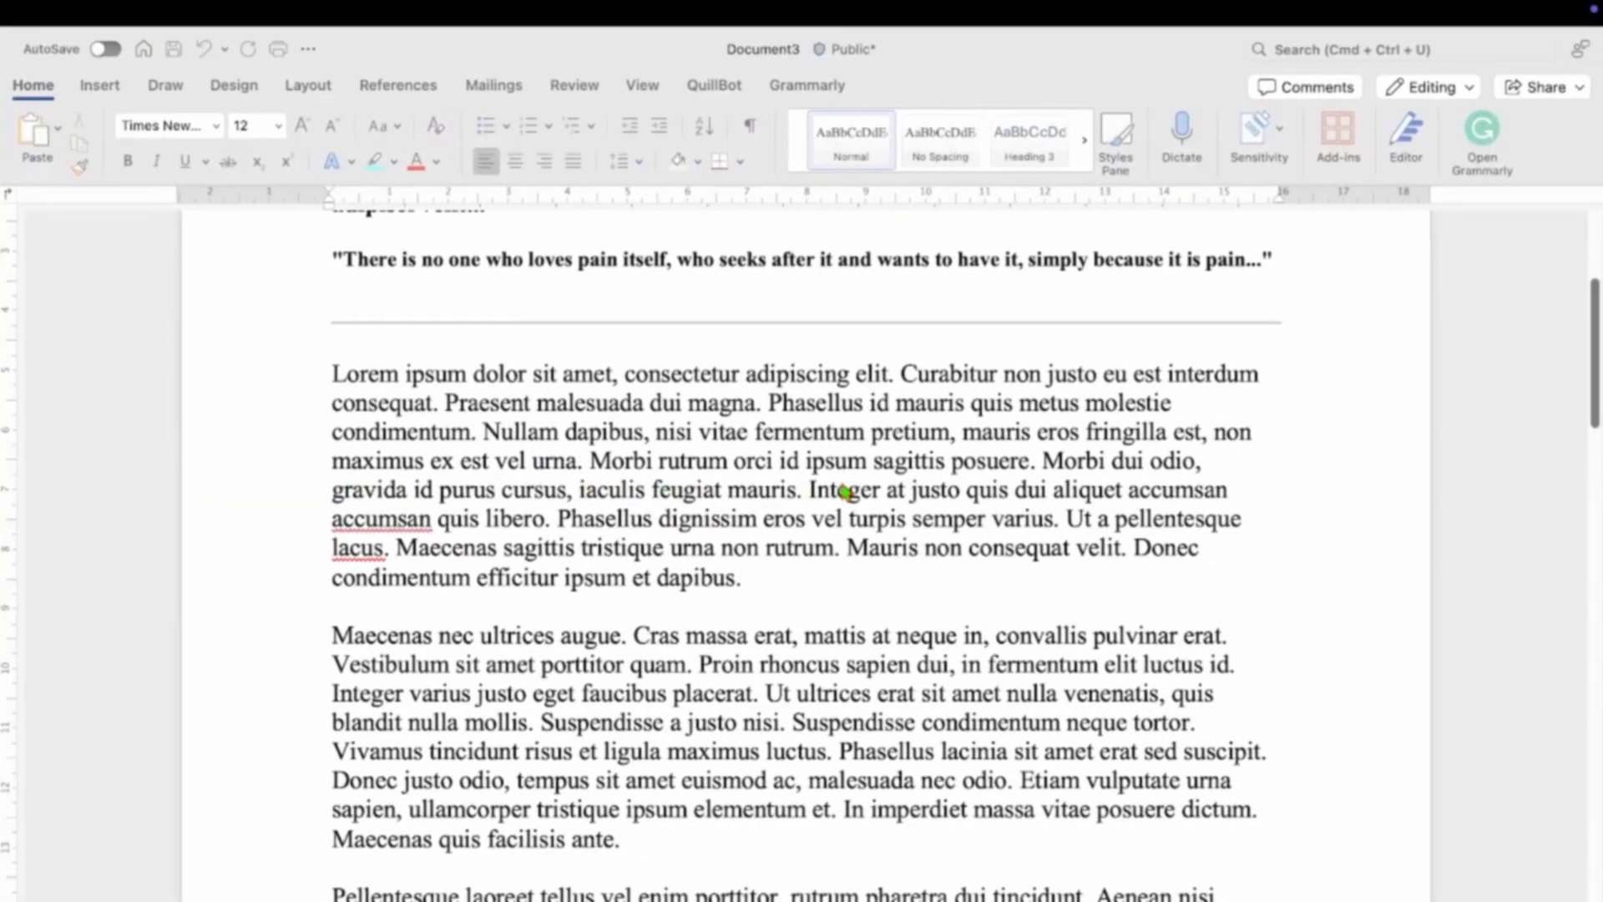
key("ctrl+Right")
key("ctrl+Right")
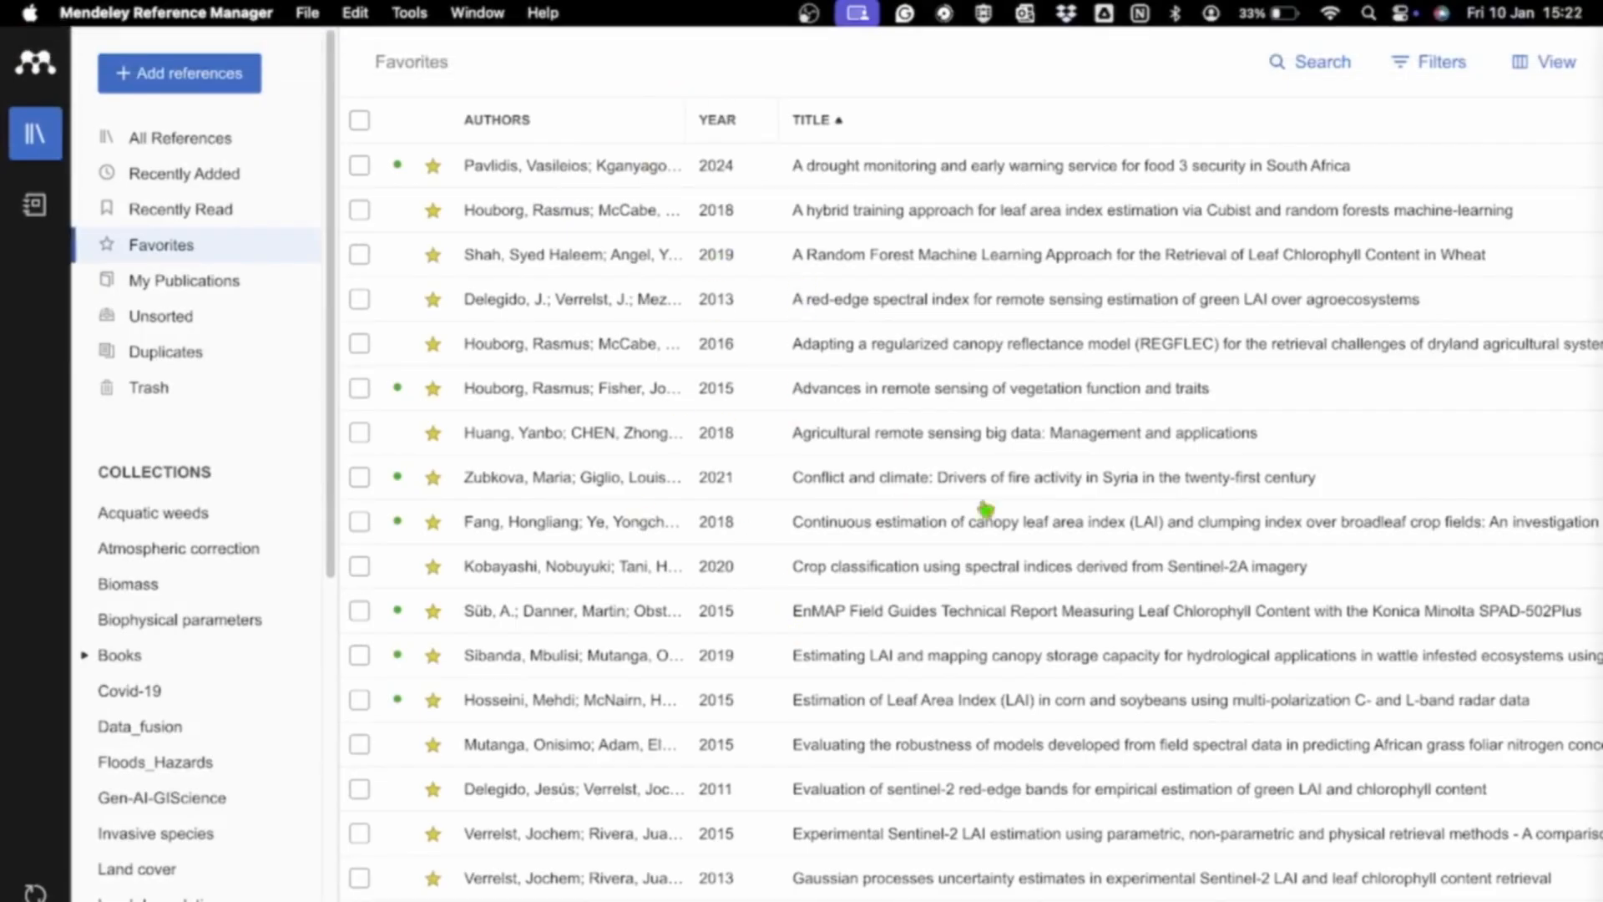
scroll(1013, 511, "down", 10)
scroll(1013, 514, "up", 10)
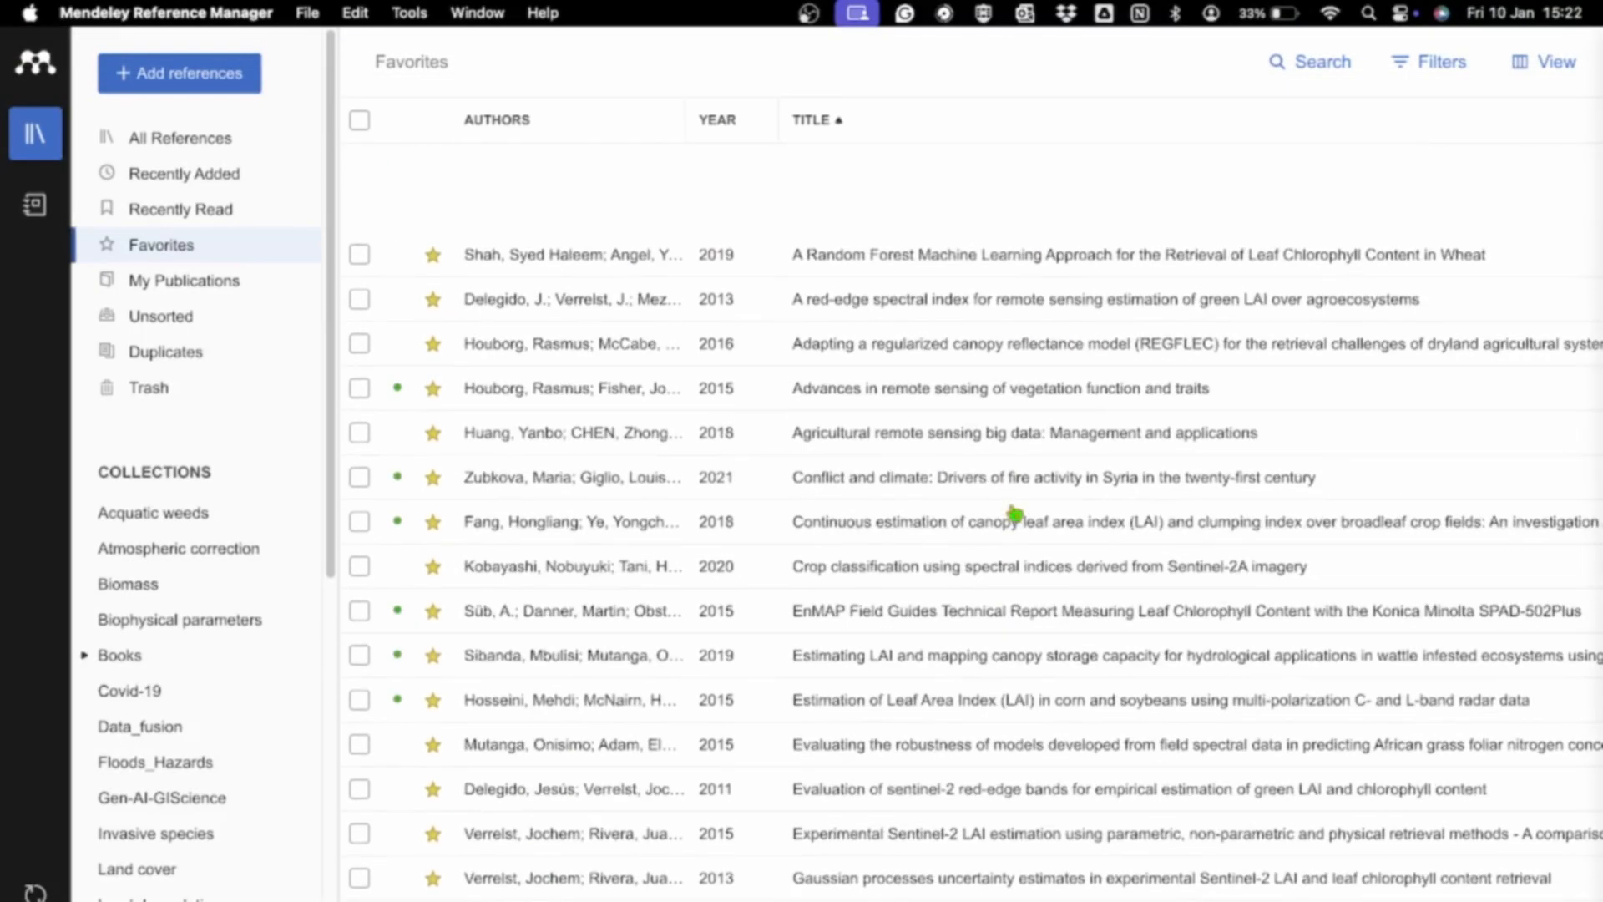
Display All References and look through the collections list, including the entry field for a new collection
left_click(192, 153)
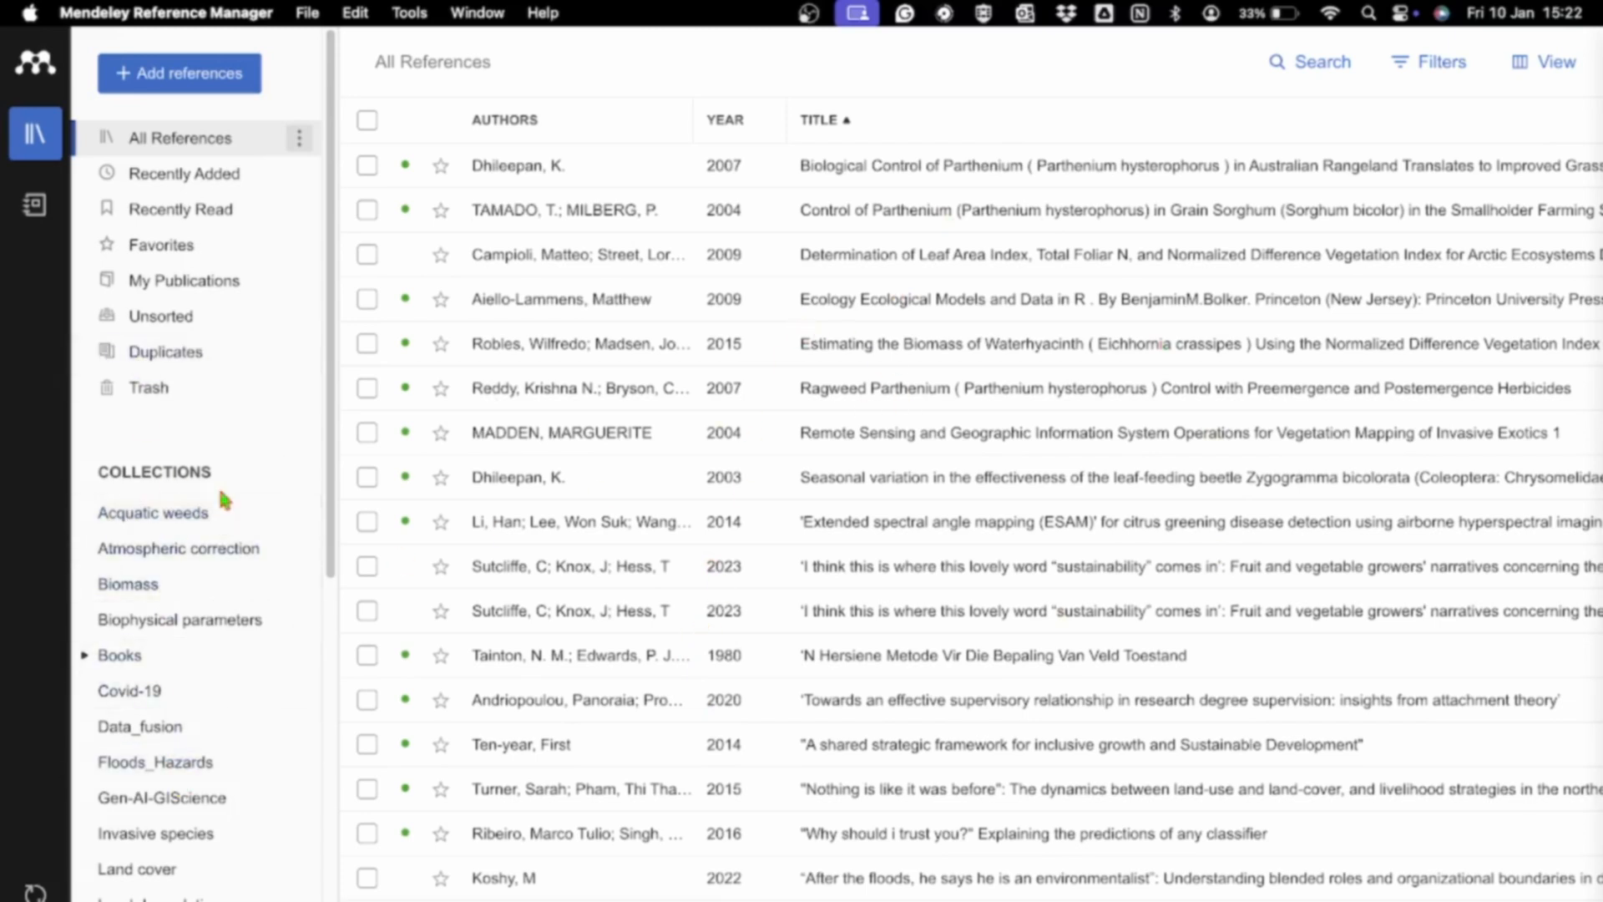
scroll(212, 773, "down", 5)
scroll(213, 777, "down", 3)
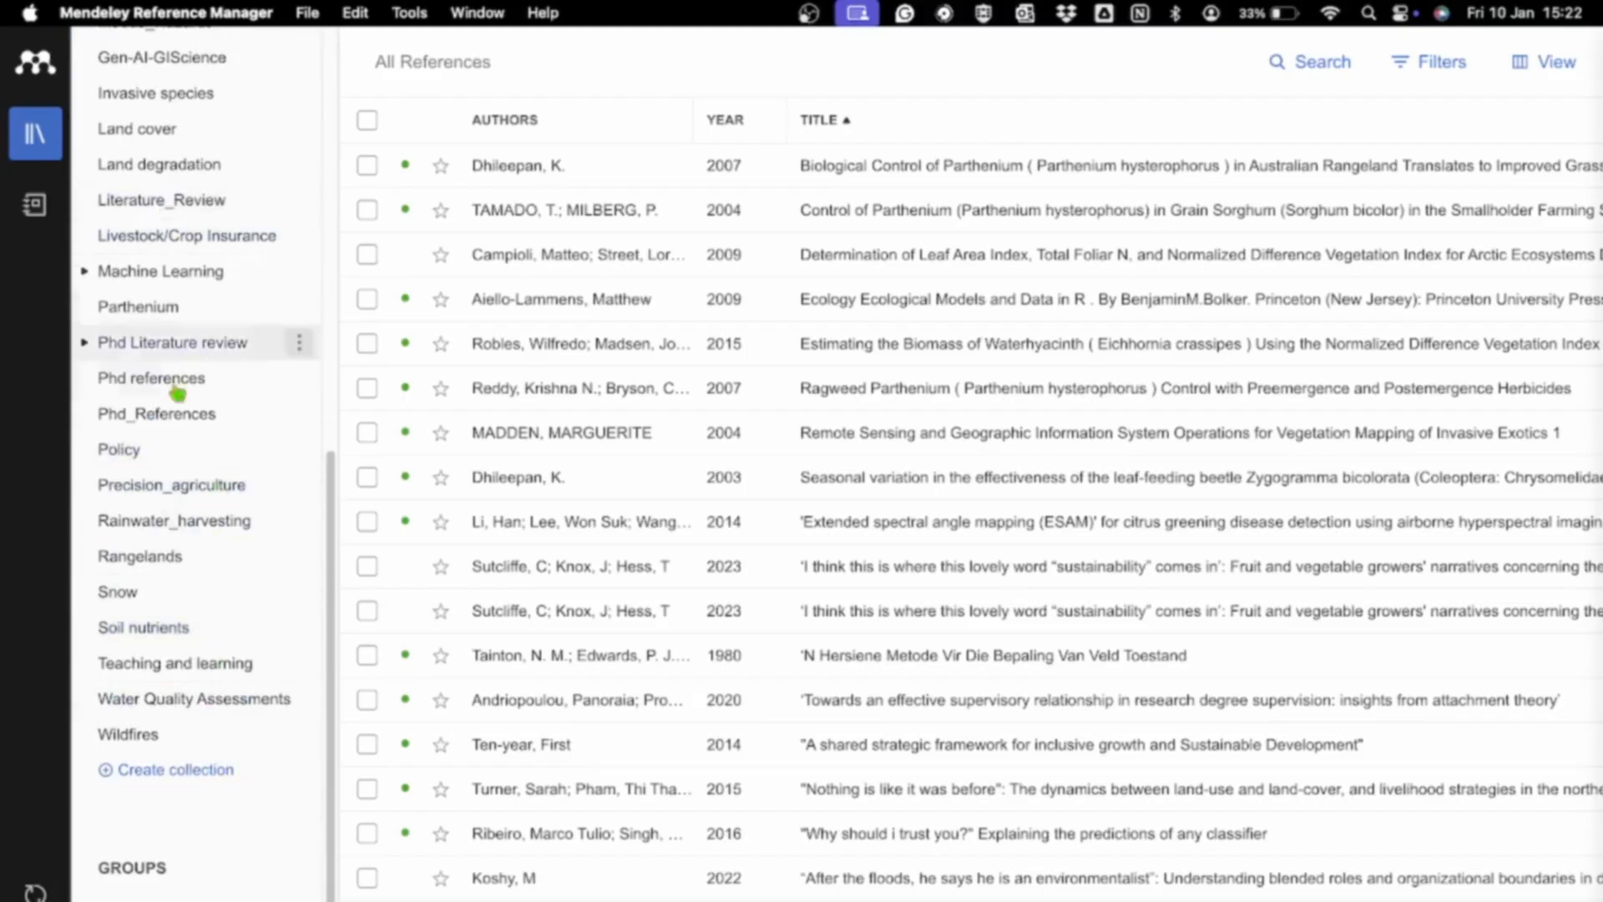
left_click(194, 780)
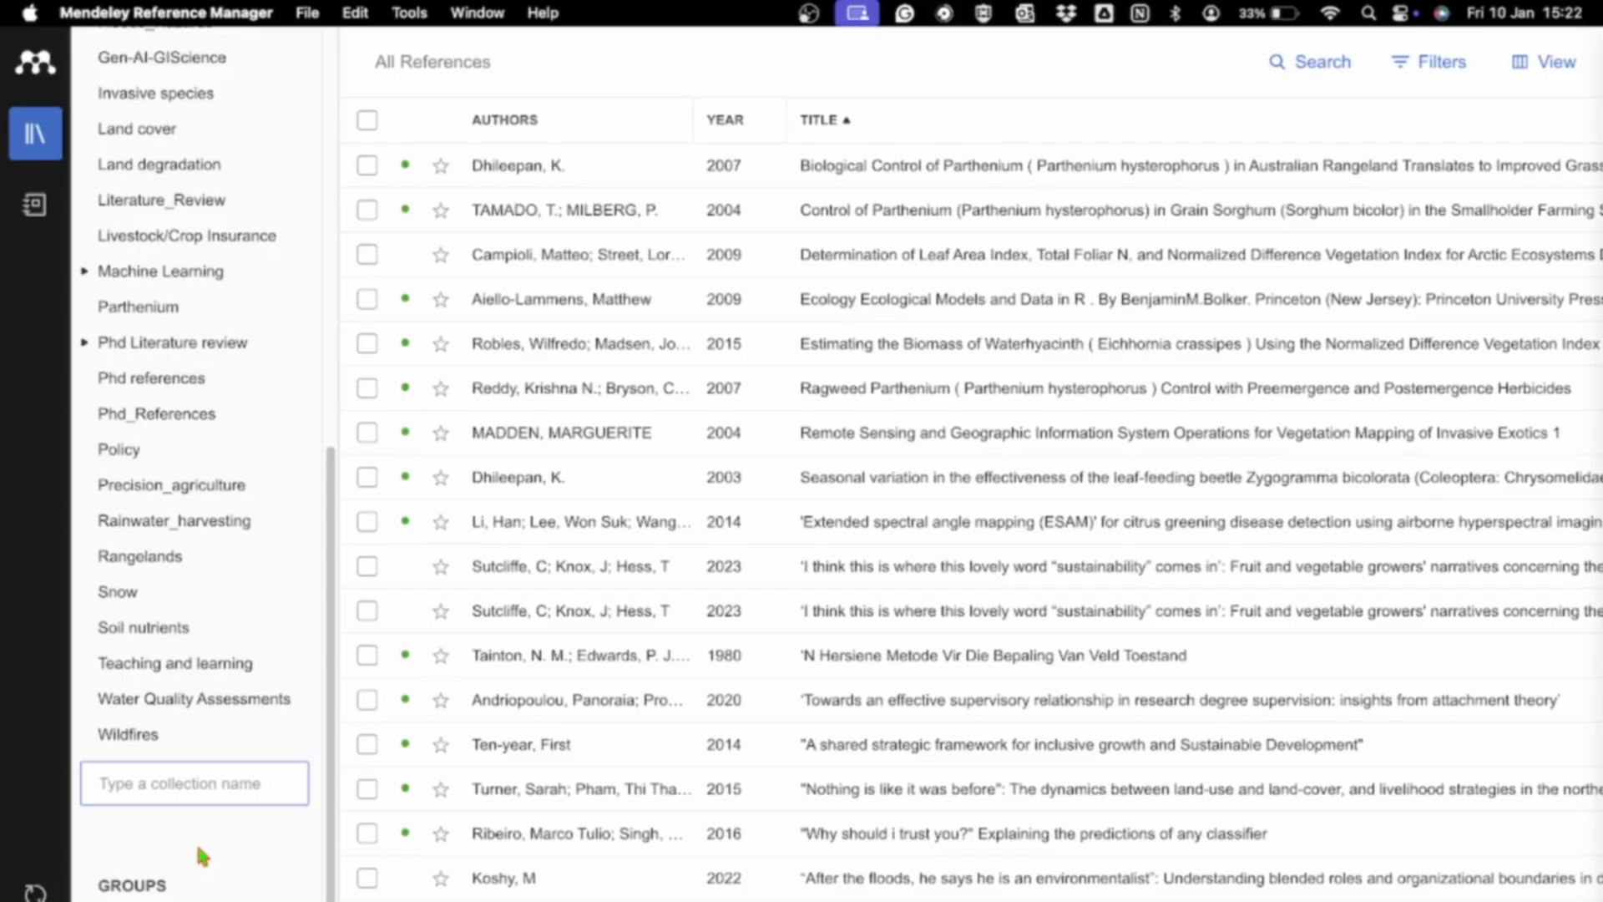
left_click(209, 873)
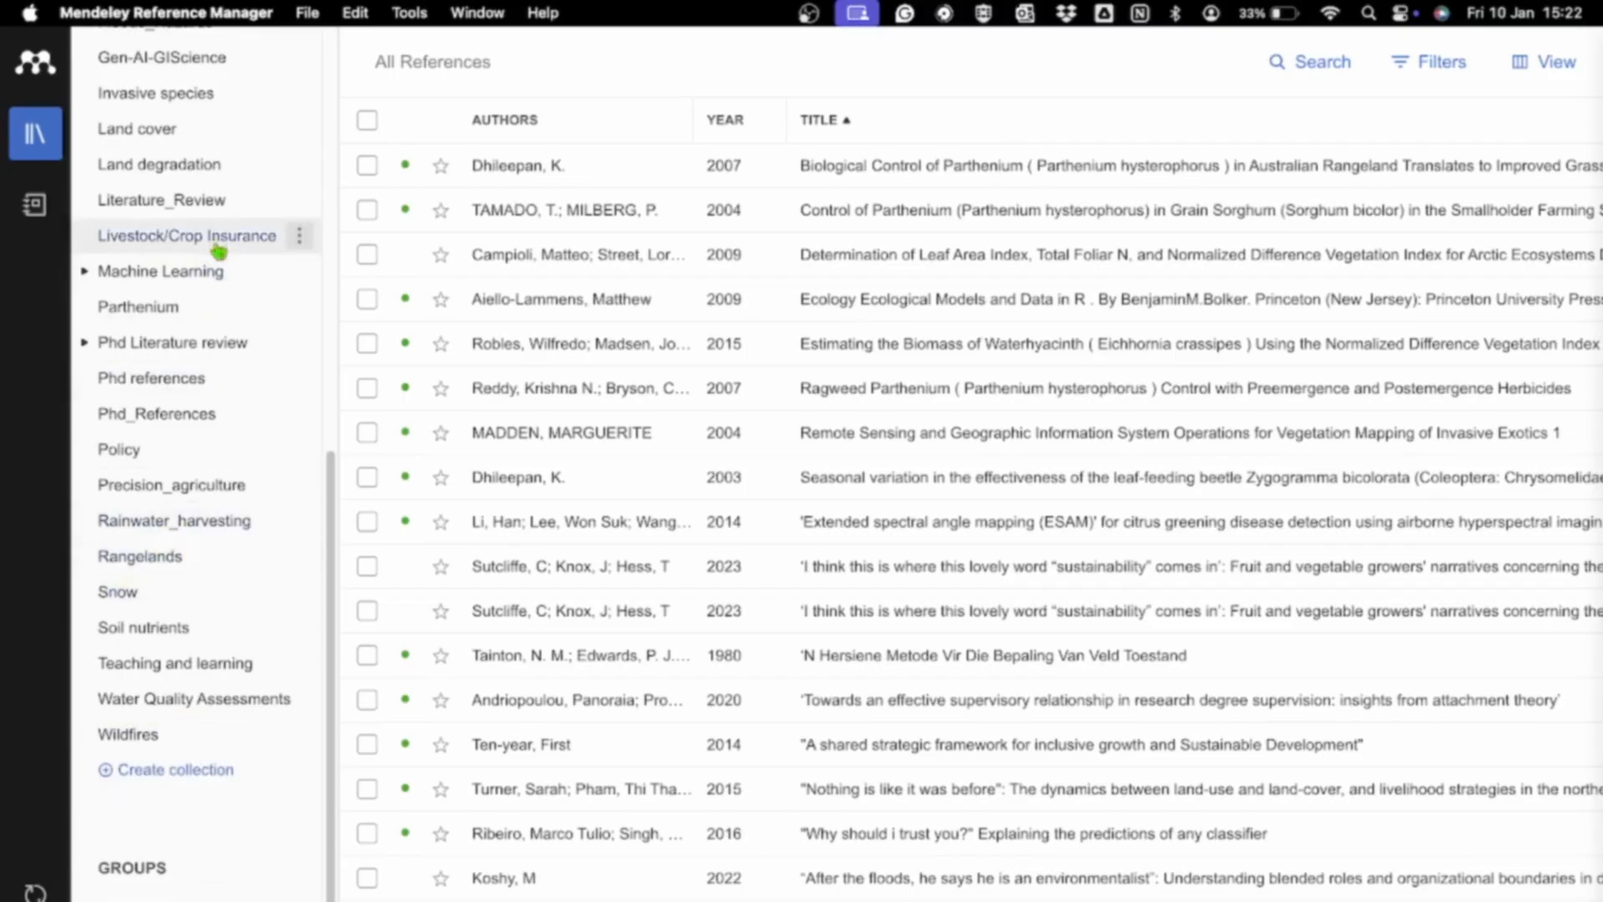
scroll(211, 645, "up", 10)
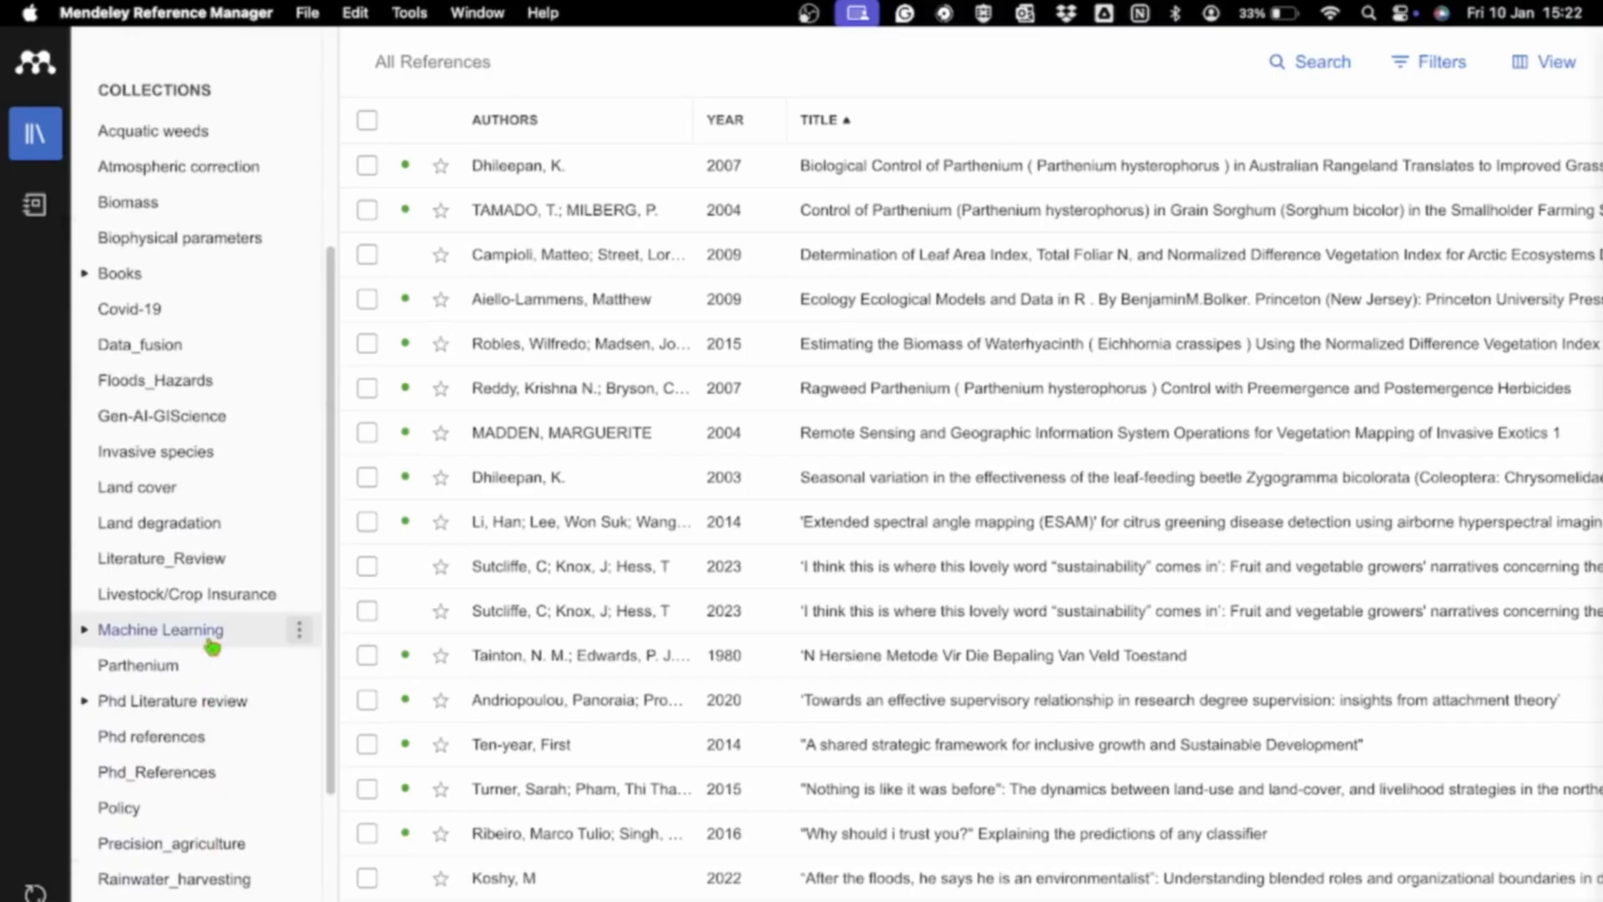
scroll(212, 646, "up", 2)
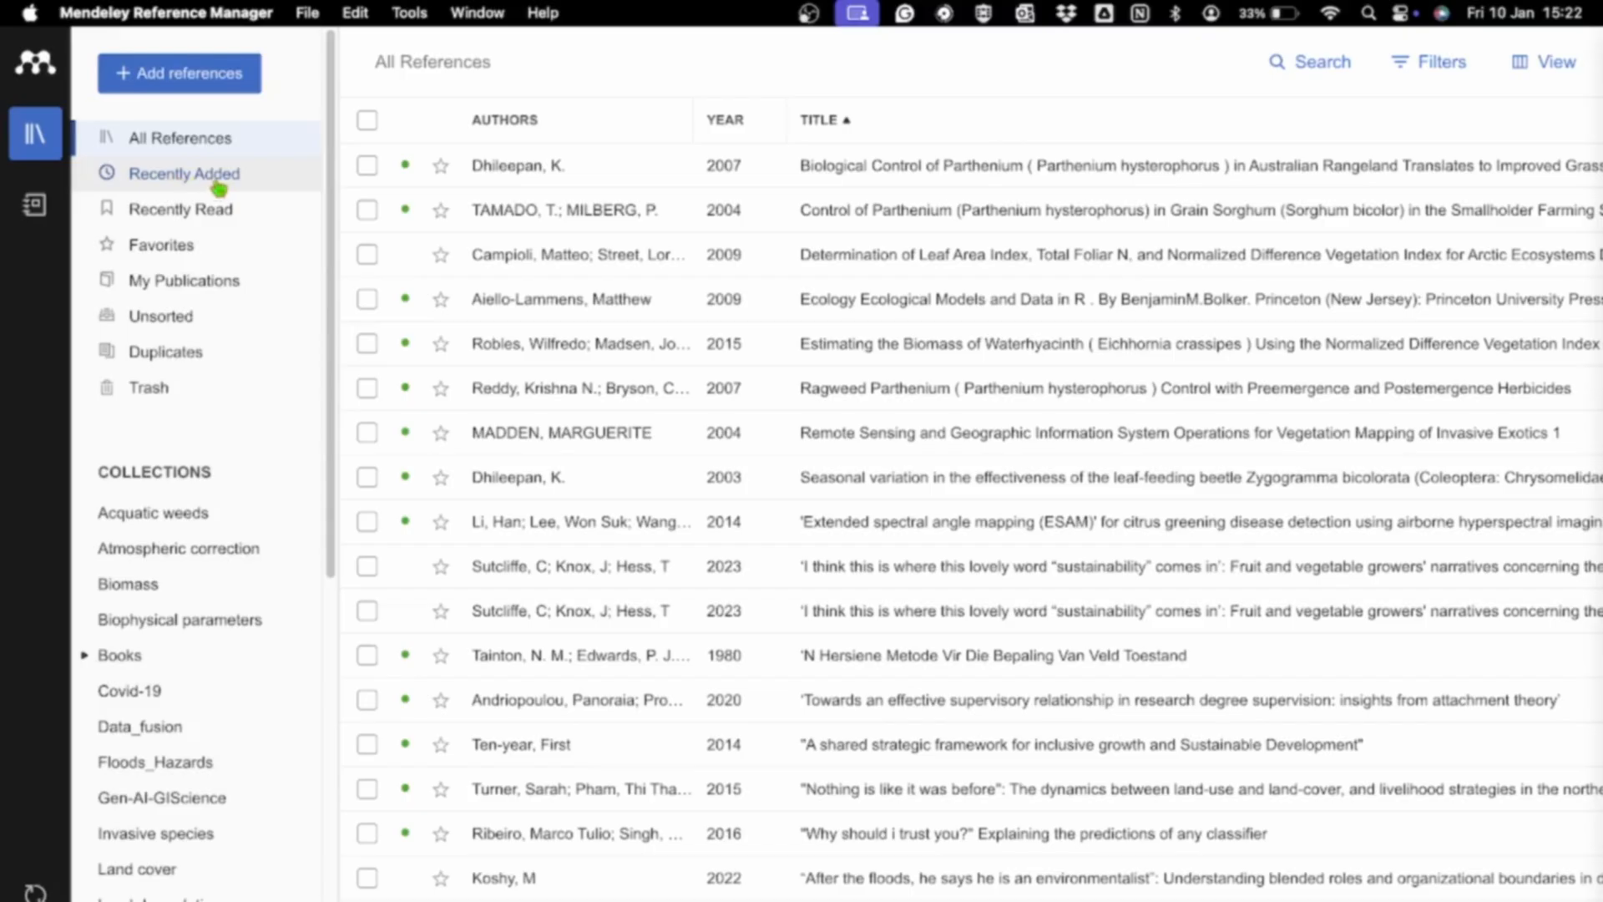
left_click(177, 82)
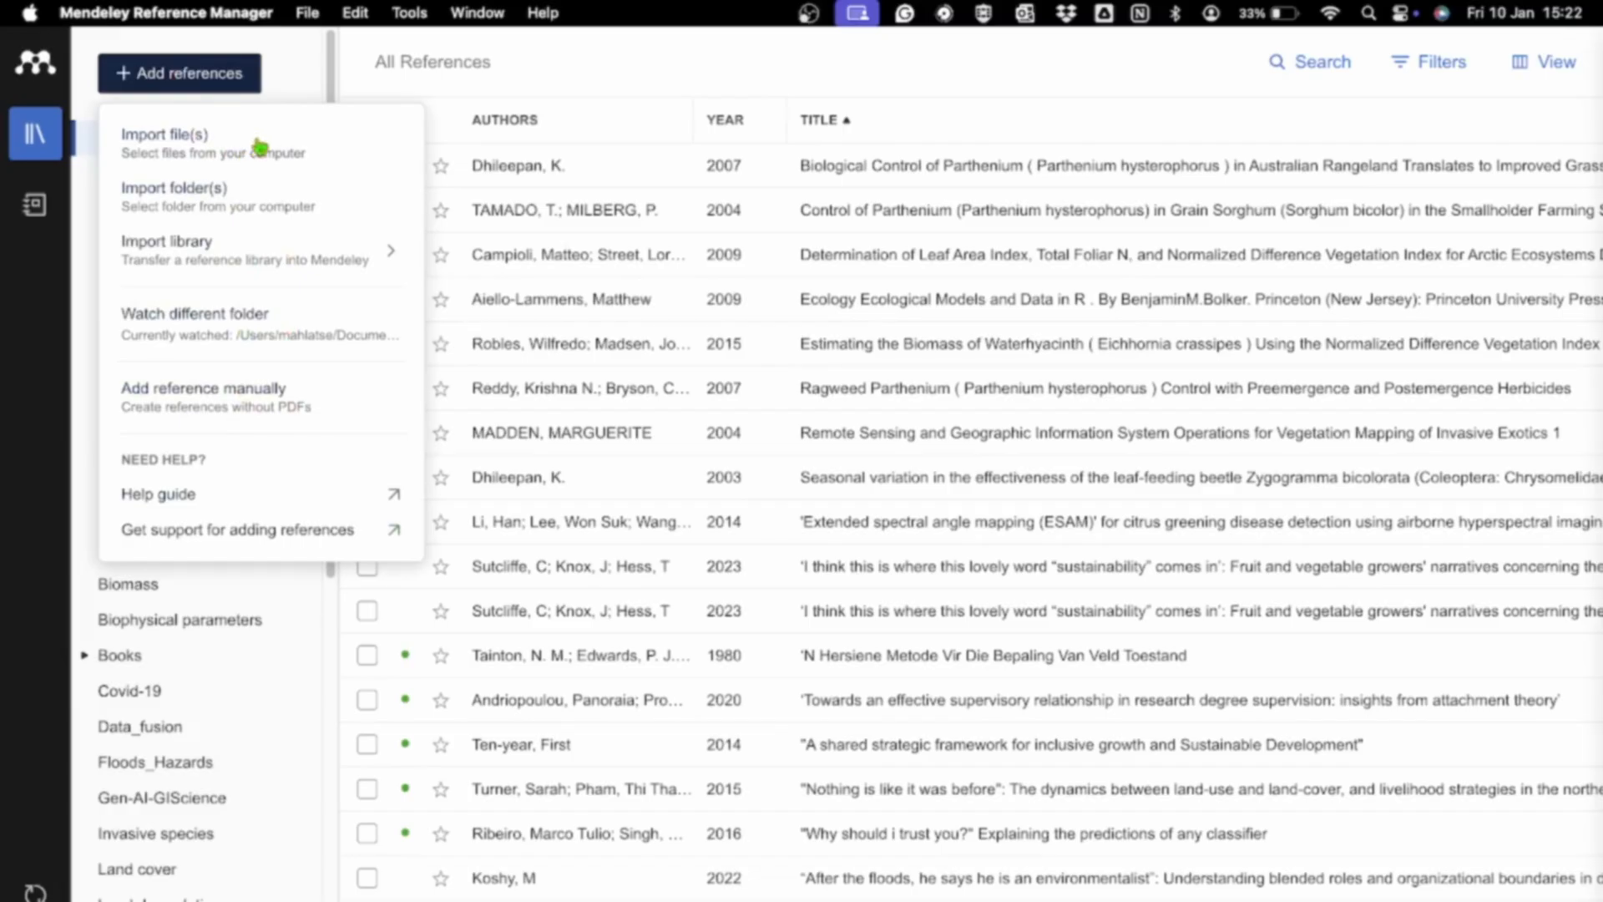
mouse_move(147, 259)
left_click(190, 141)
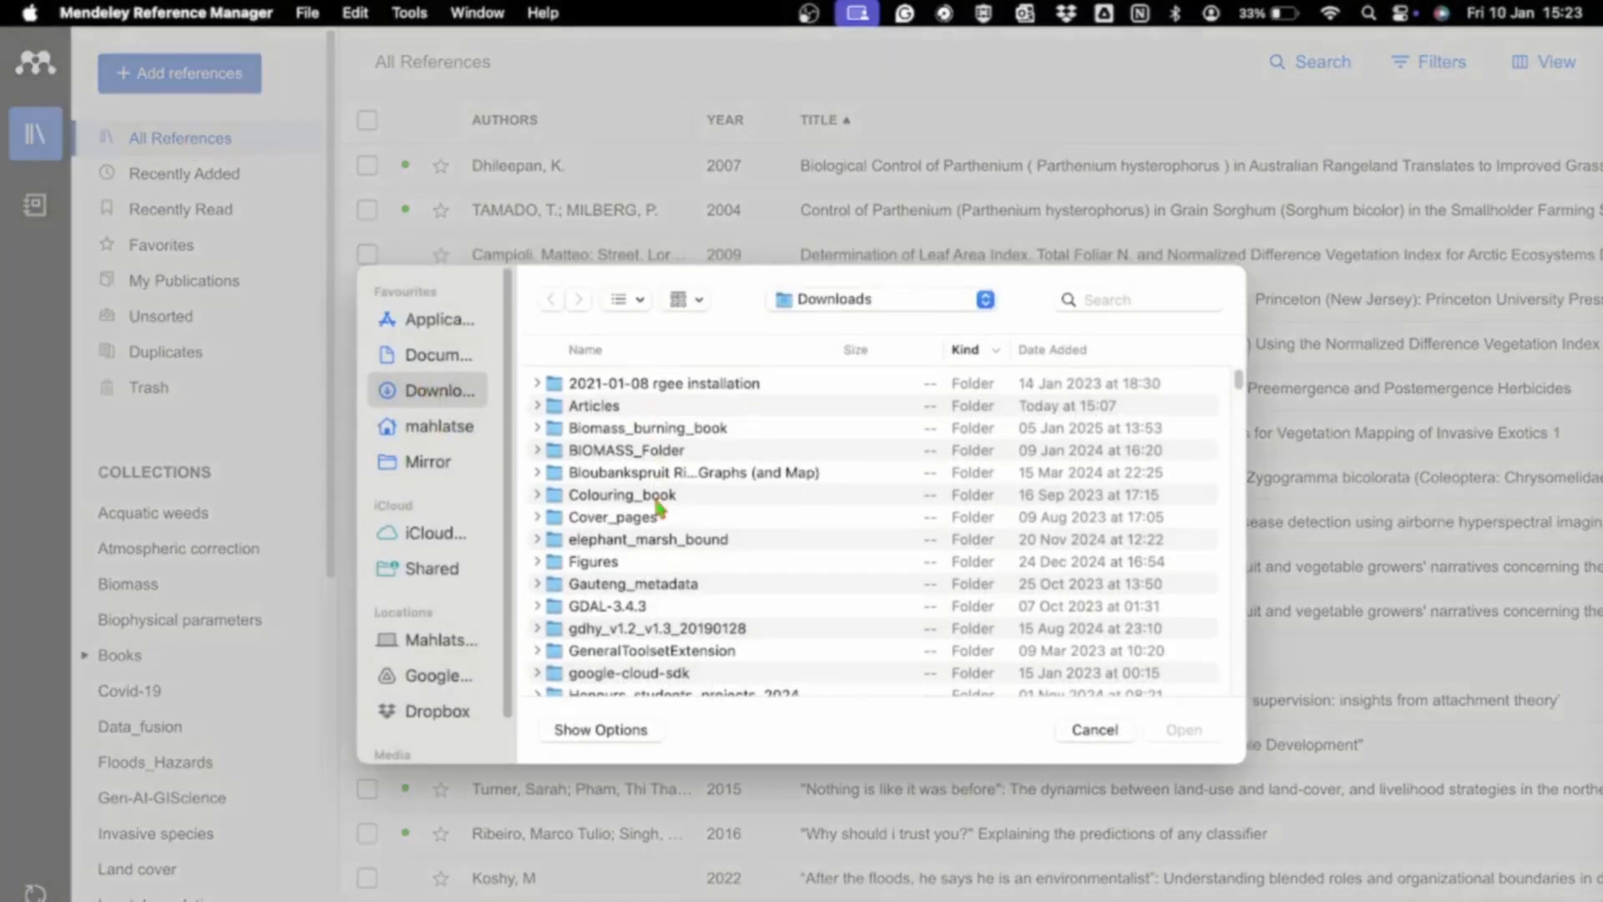
double_click(582, 406)
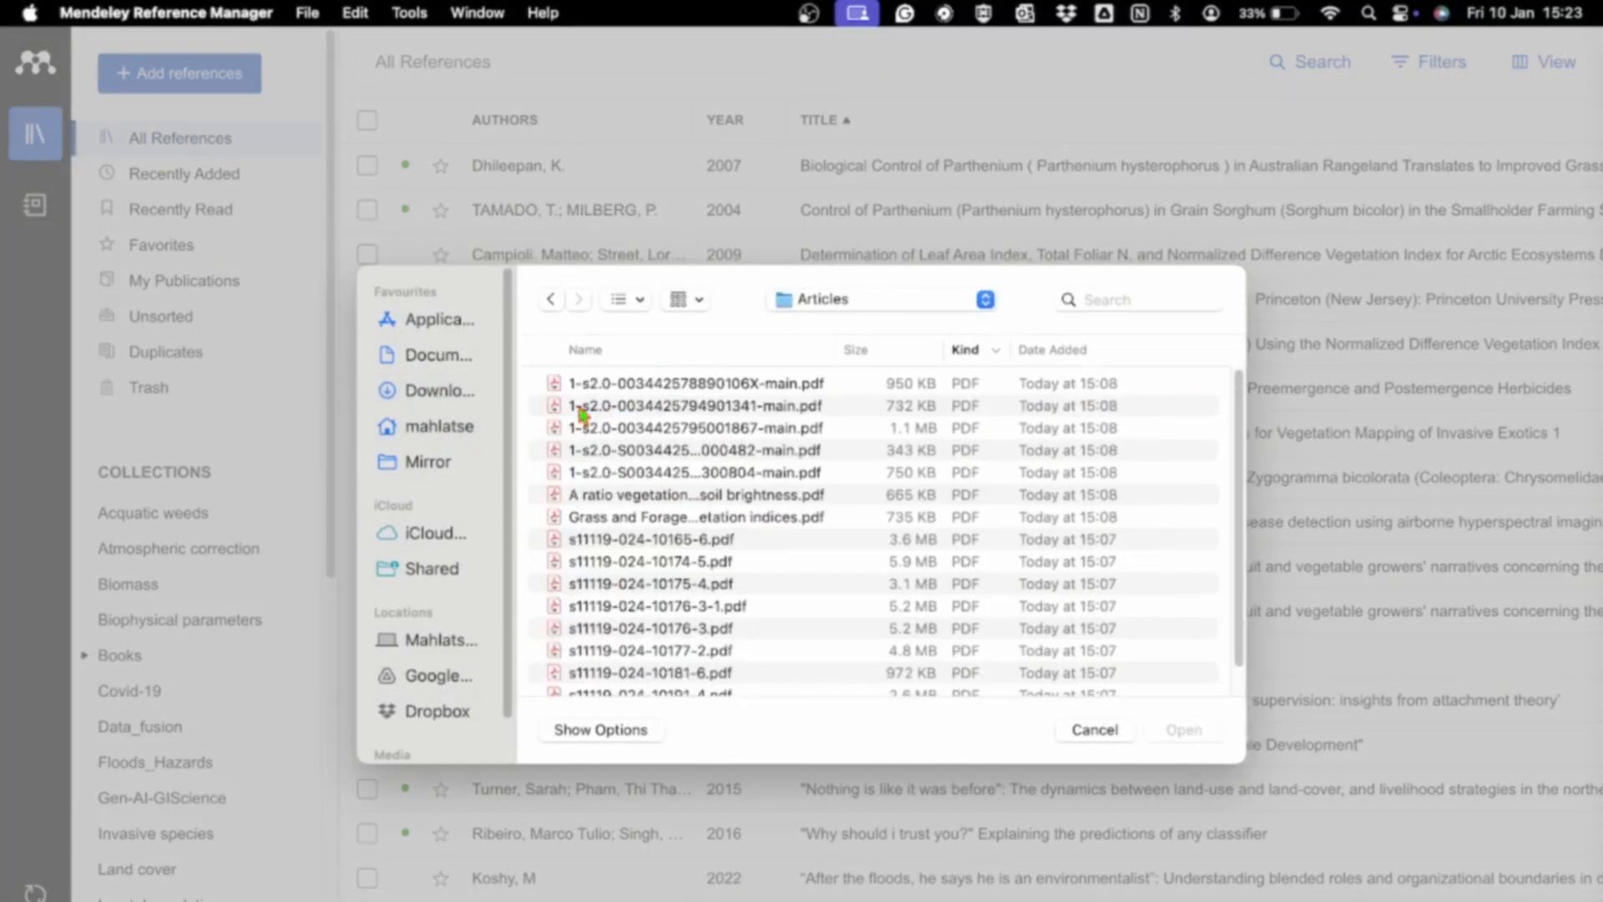
left_click(687, 386)
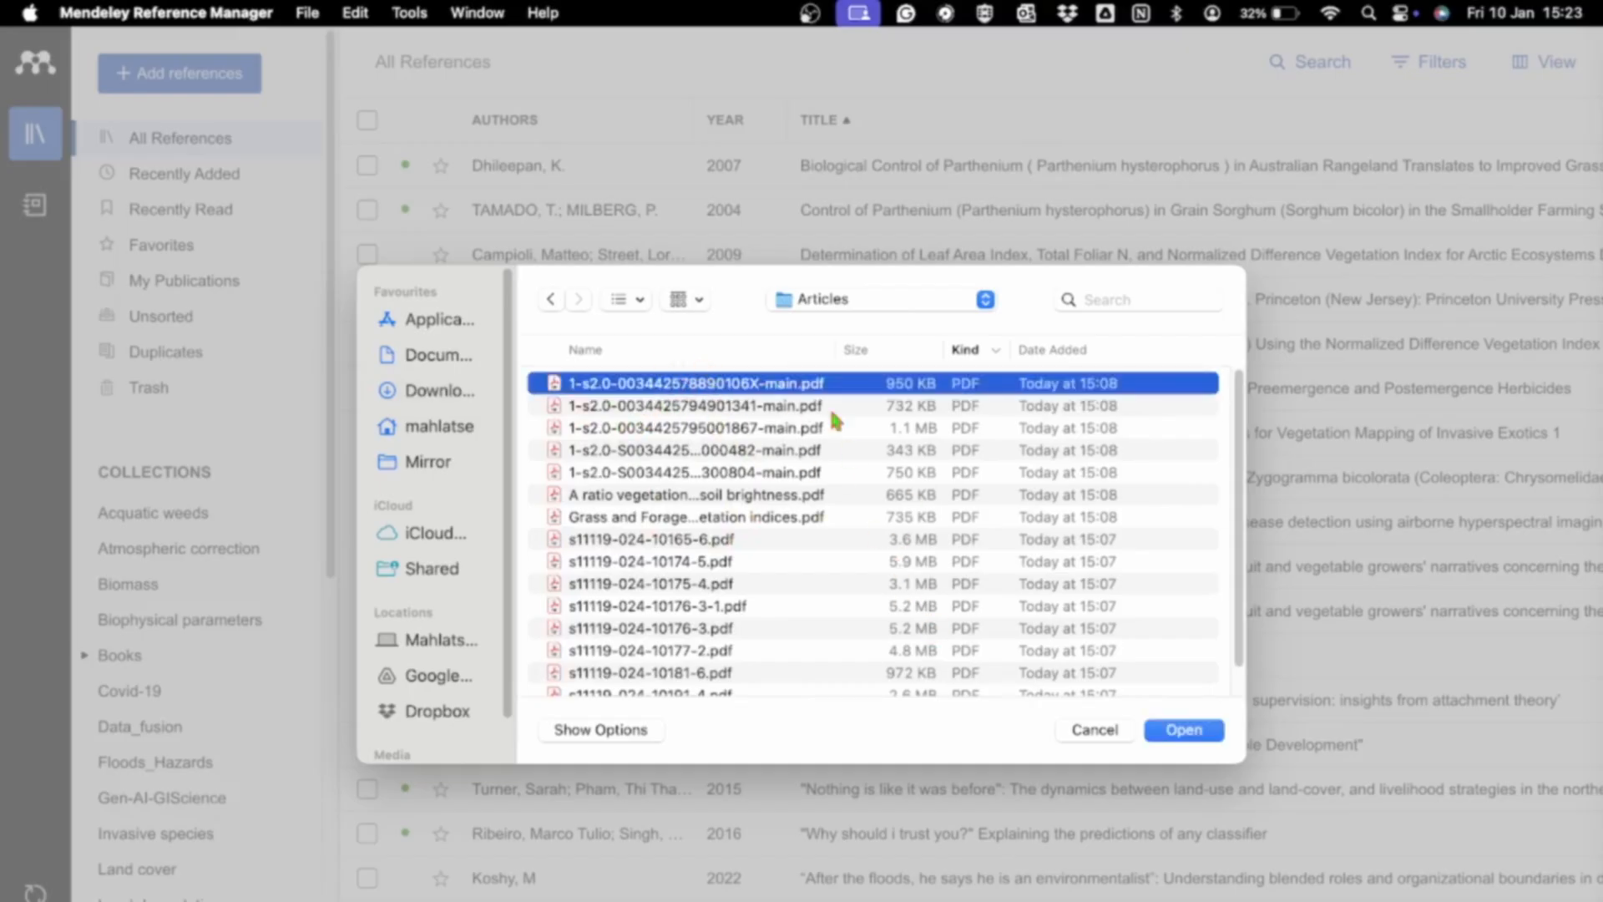
left_click(774, 518, "shift")
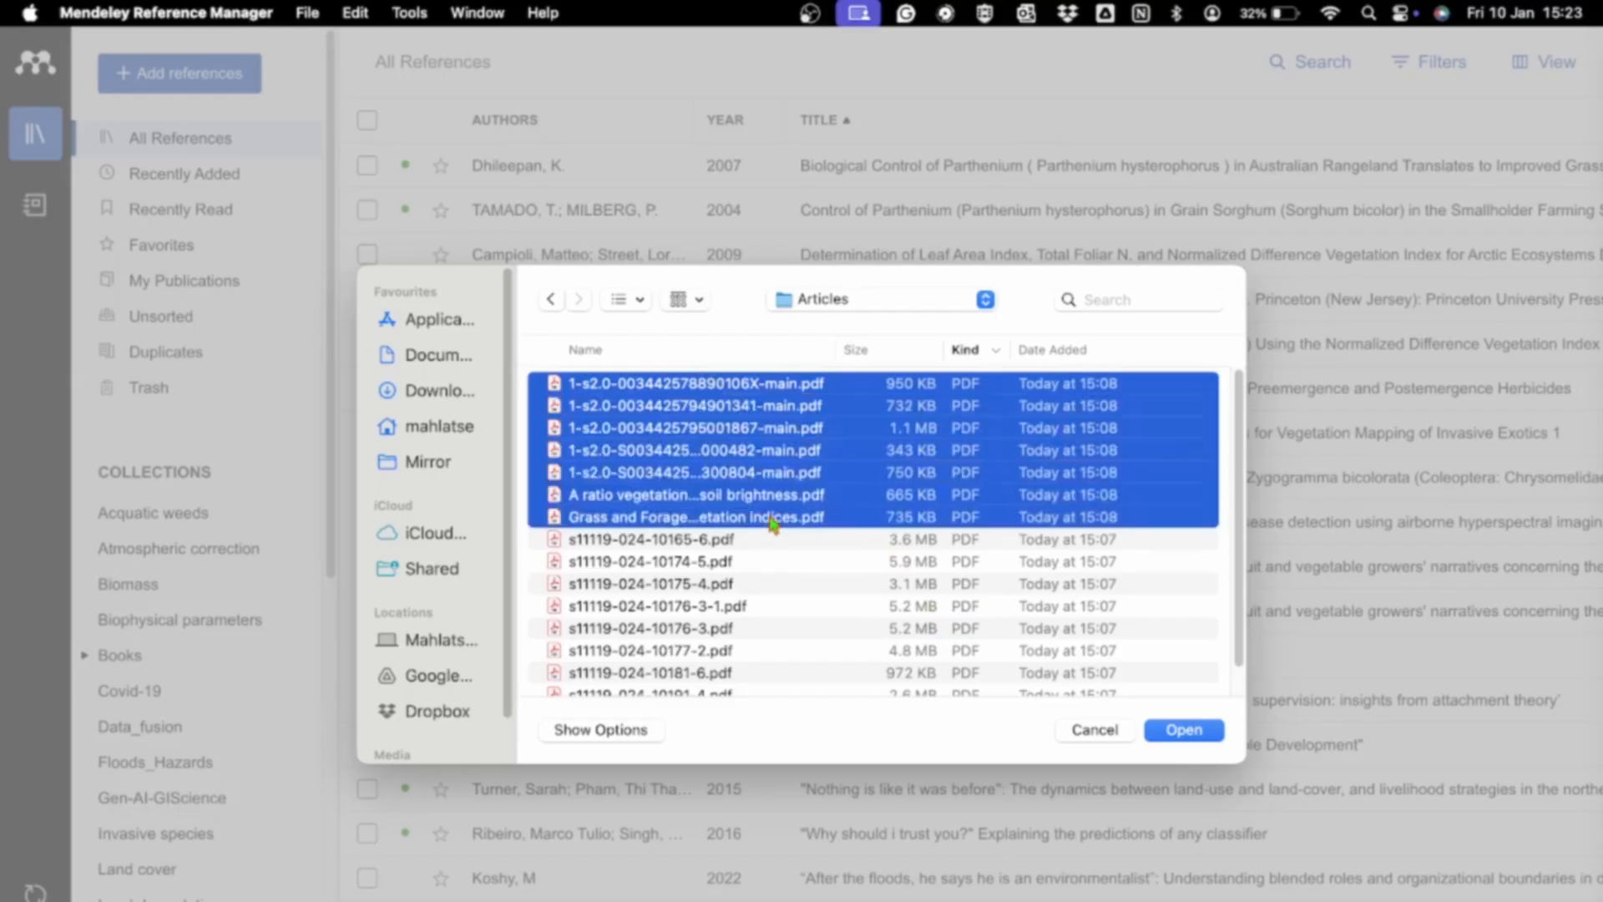
left_click(1180, 731)
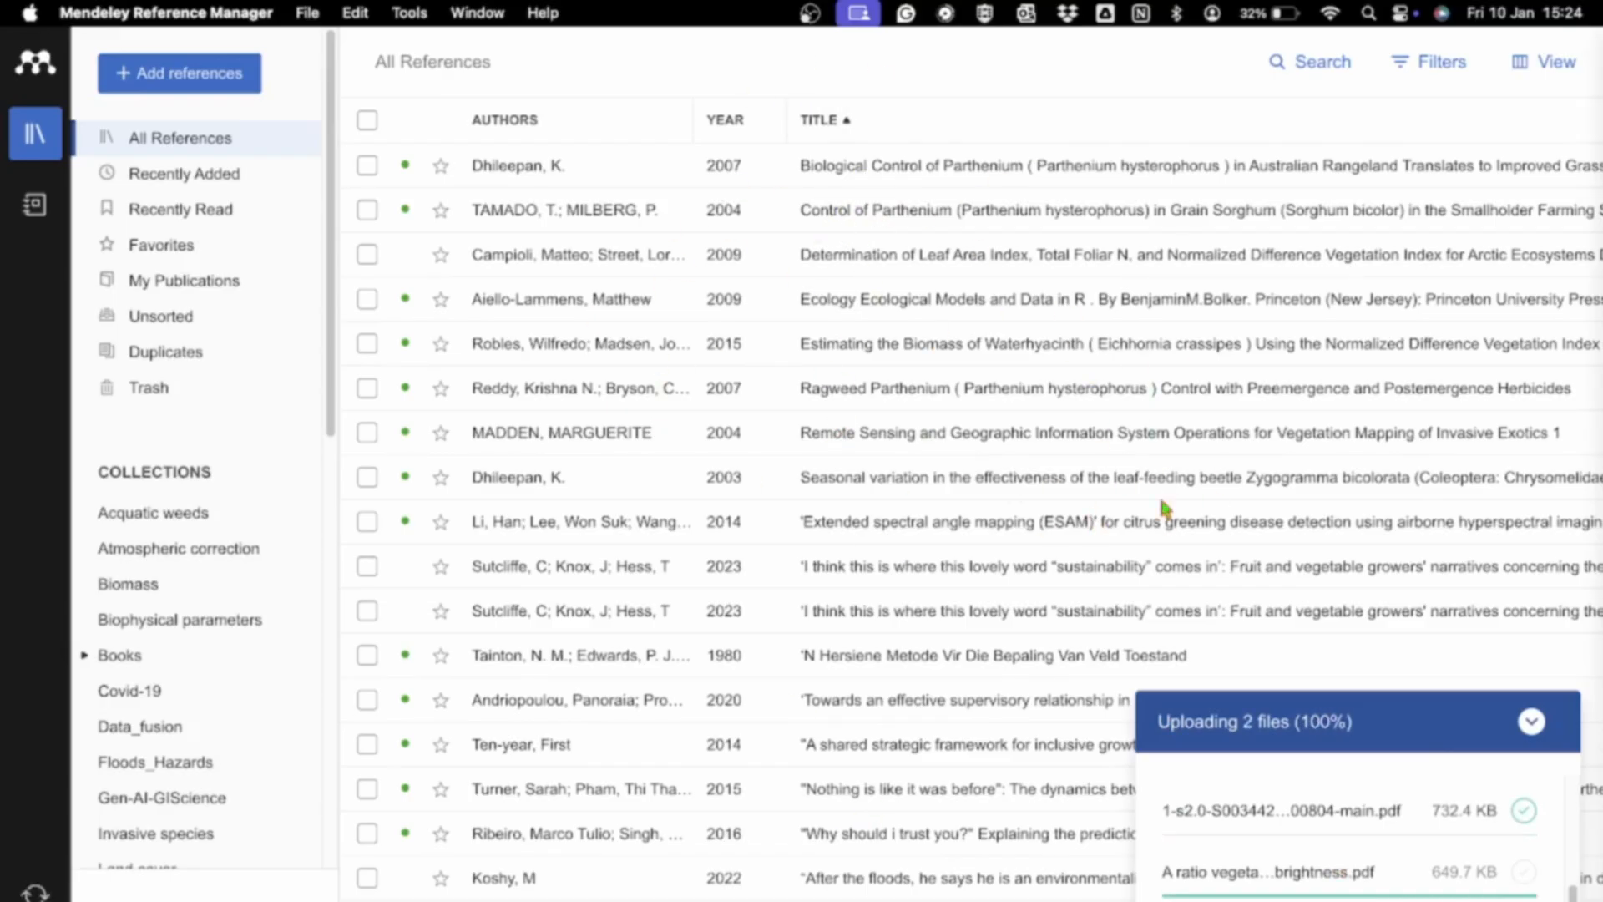
Mark the recently added 2015 paper on soil-adjusted versus soil-unadjusted vegetation indices as a favorite, and display the Favorites list
left_click(190, 174)
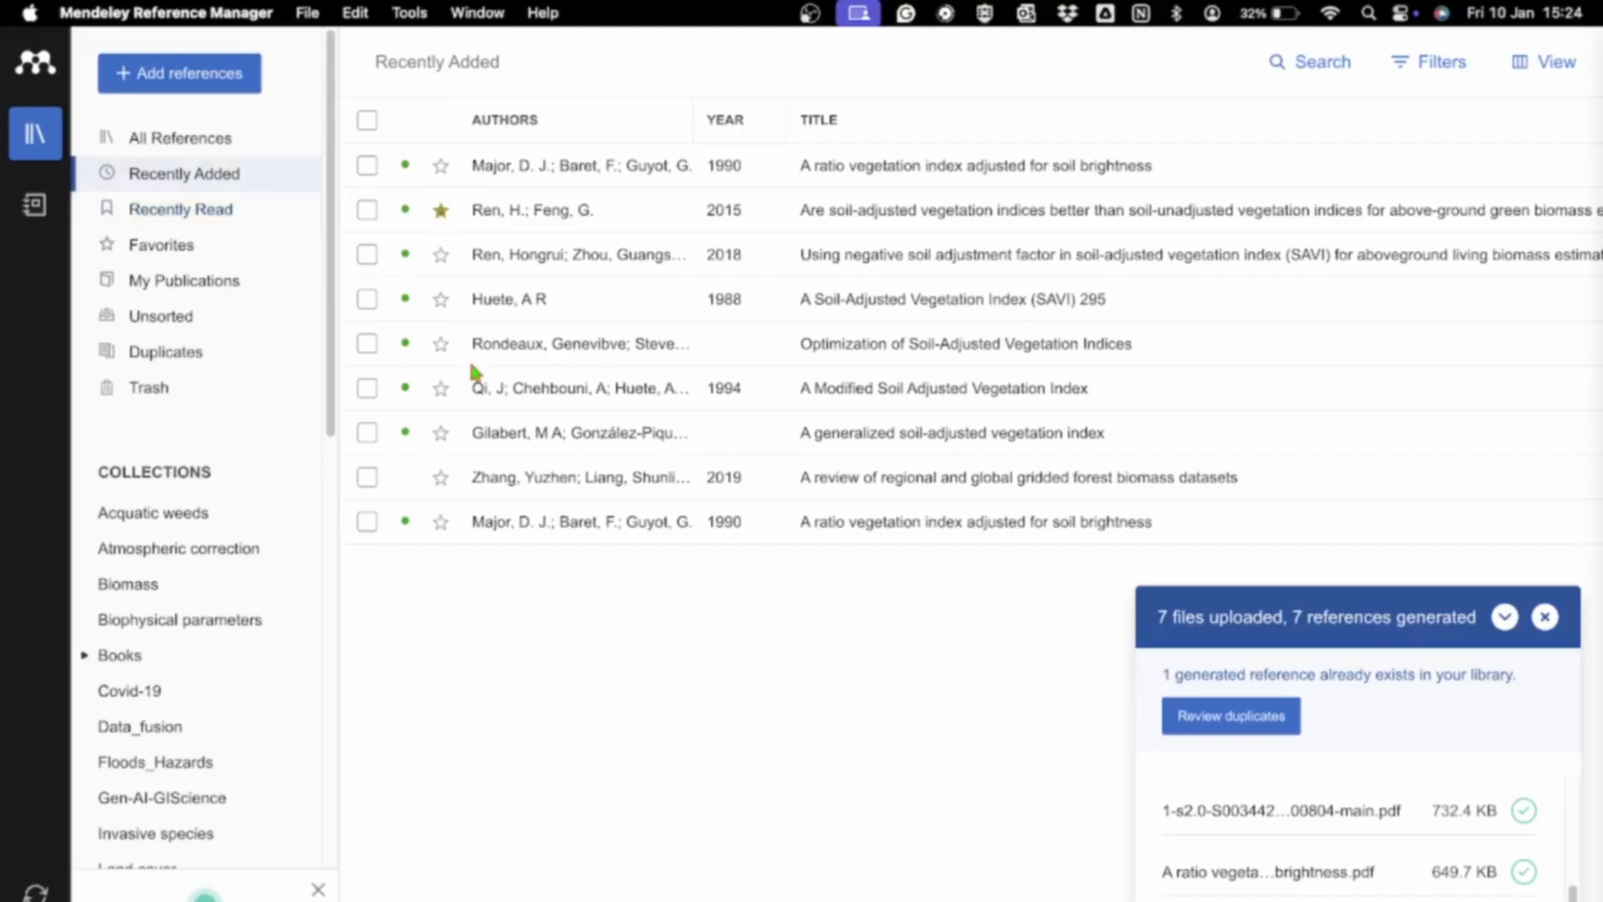
left_click(441, 211)
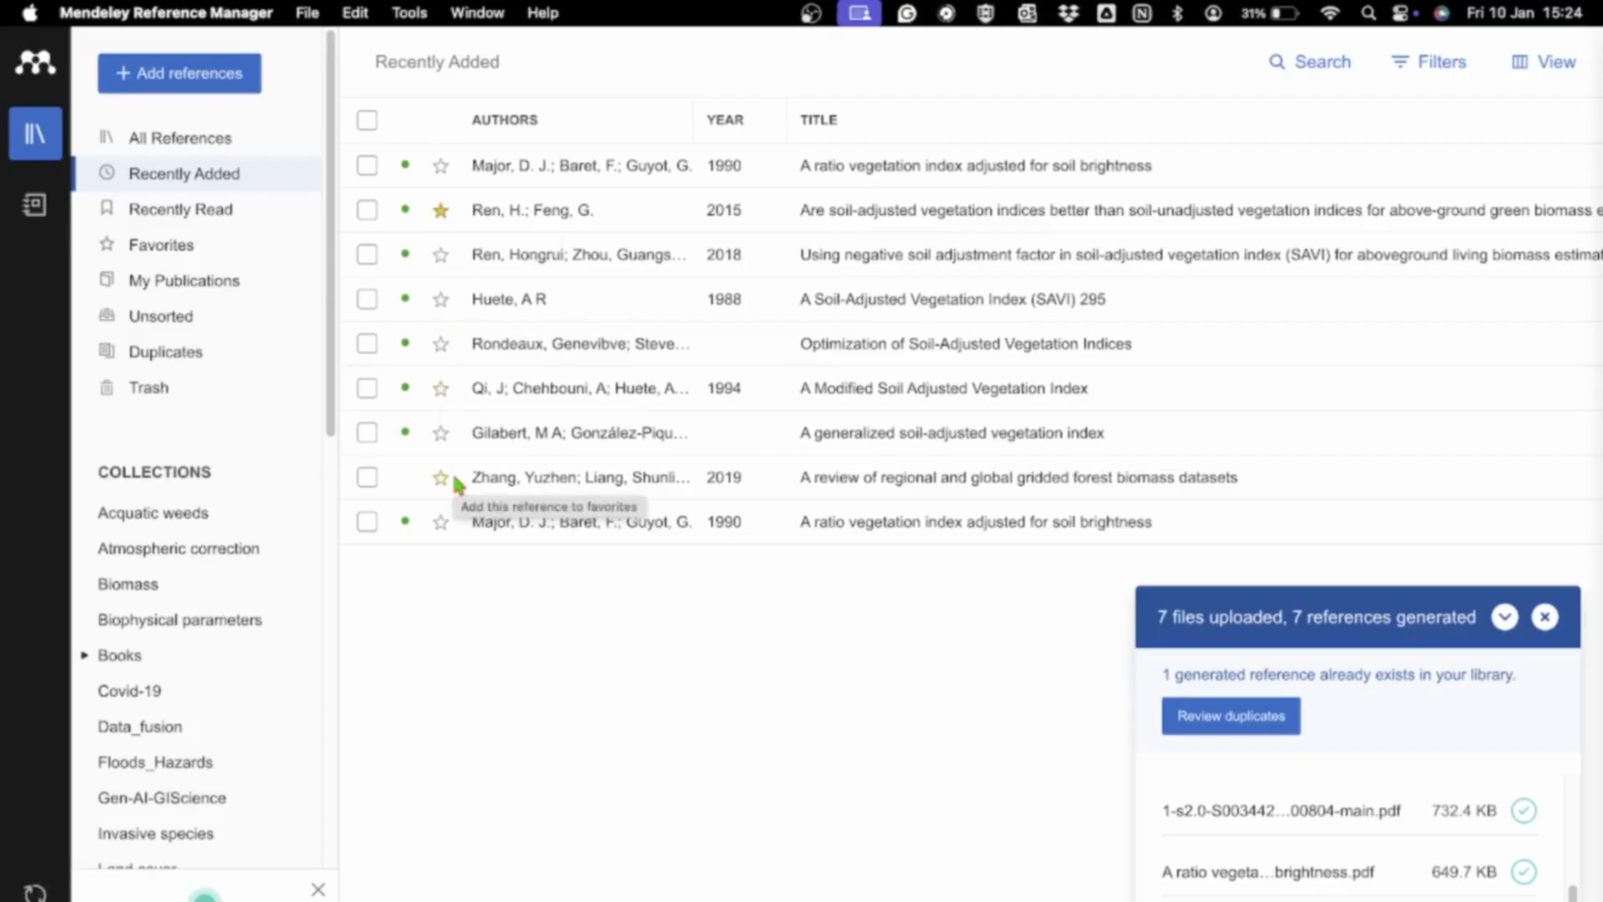
left_click(179, 253)
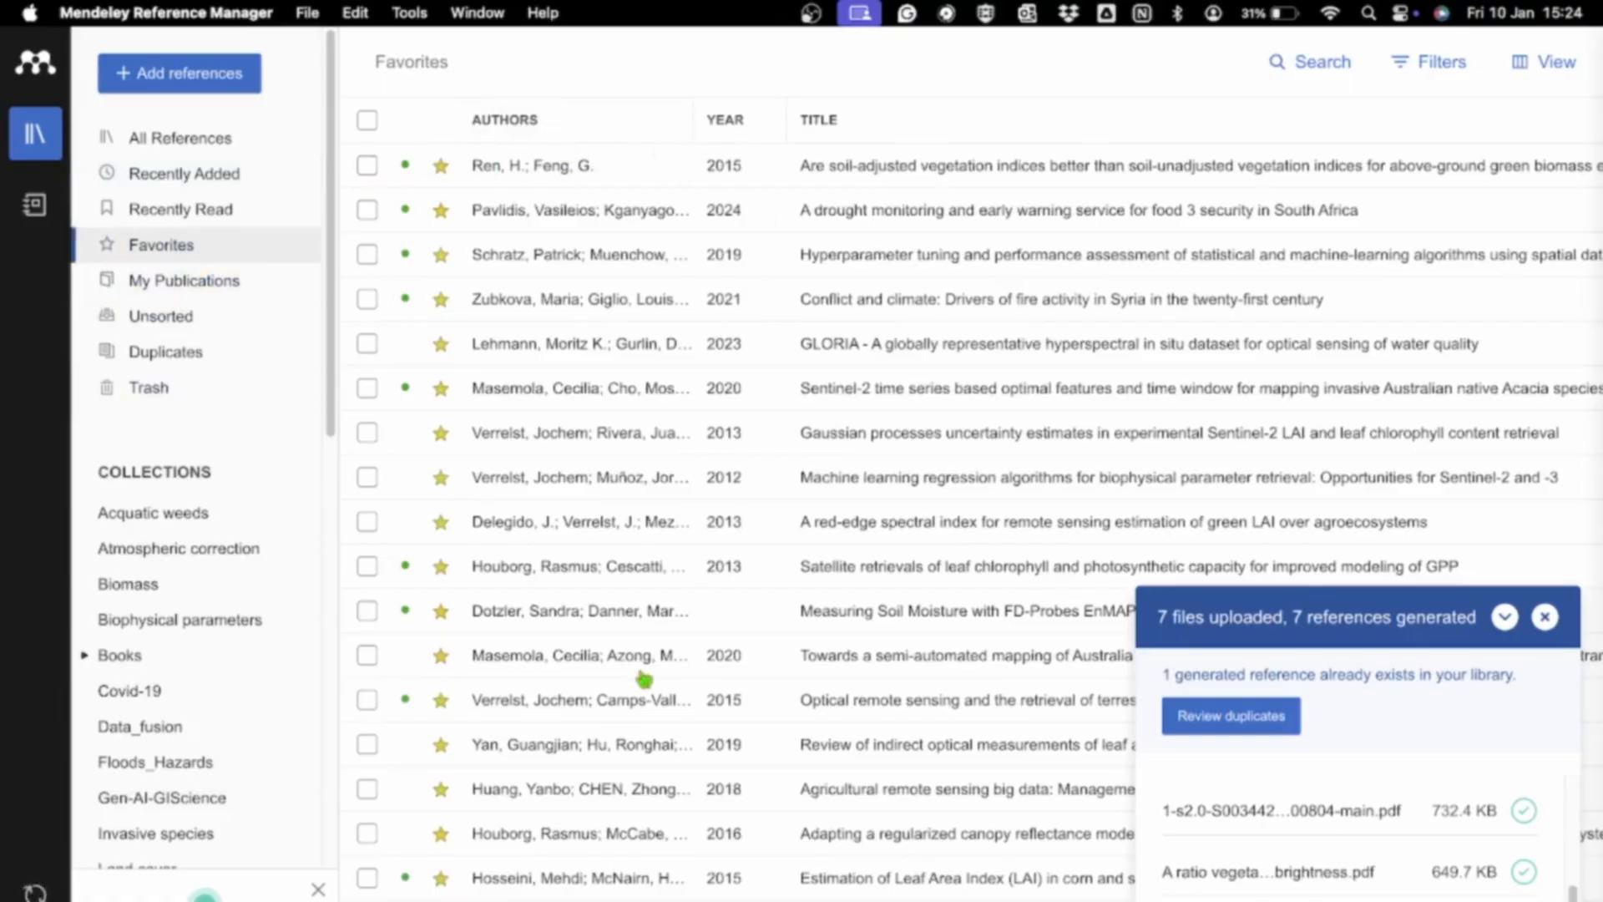
Display My Publications, dismiss the upload summary, and look through the whole list of publications
left_click(216, 288)
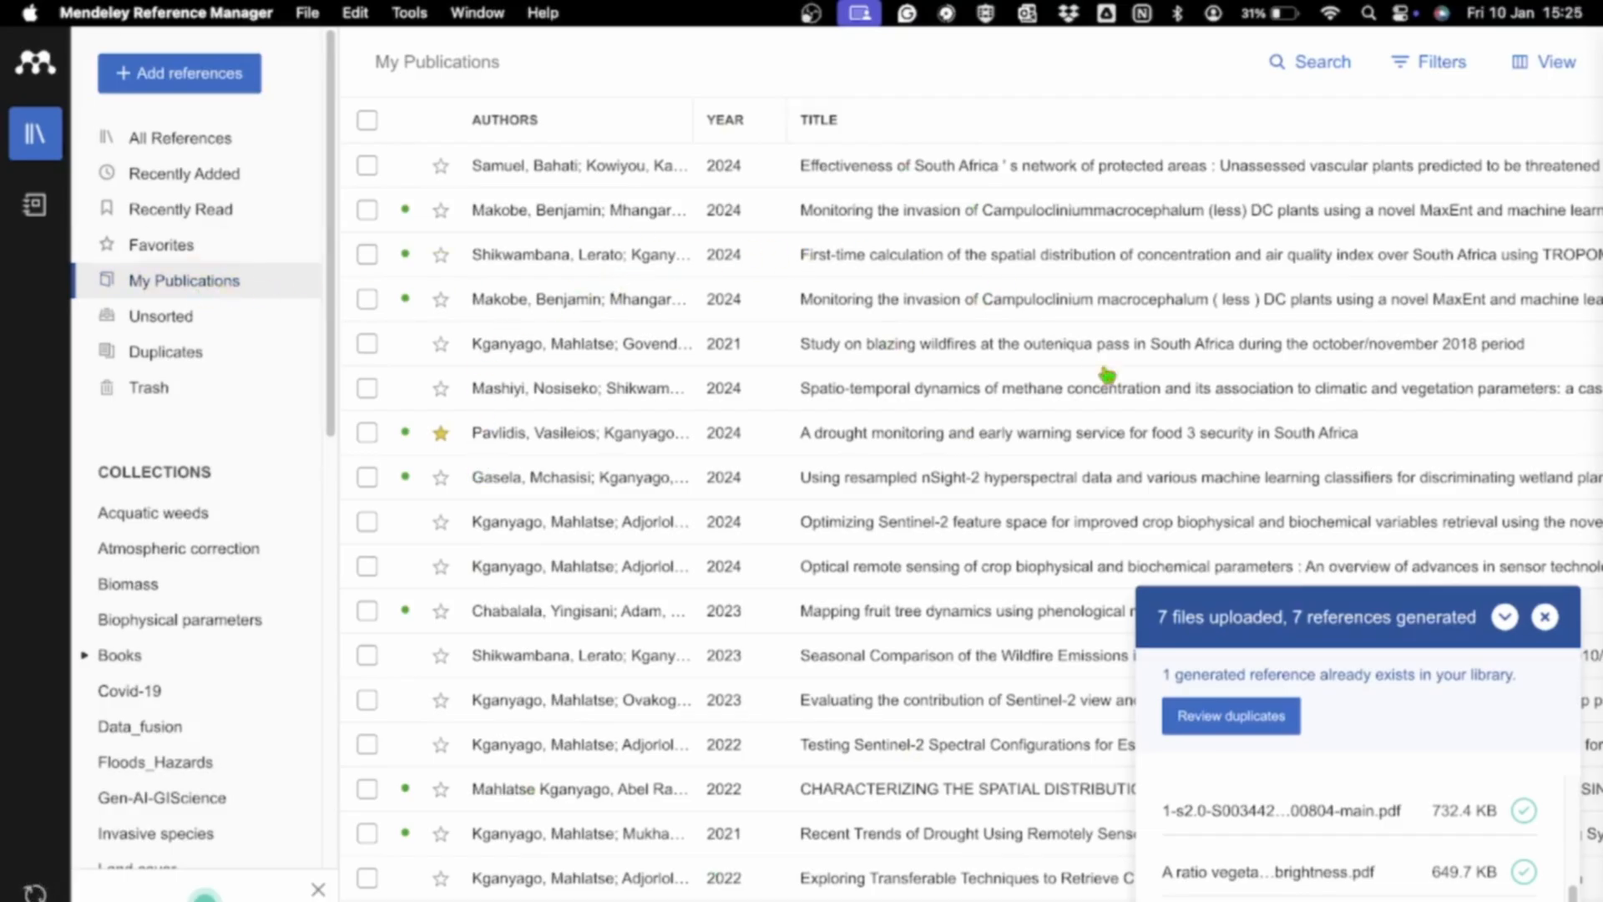
left_click(1548, 622)
scroll(980, 716, "down", 1)
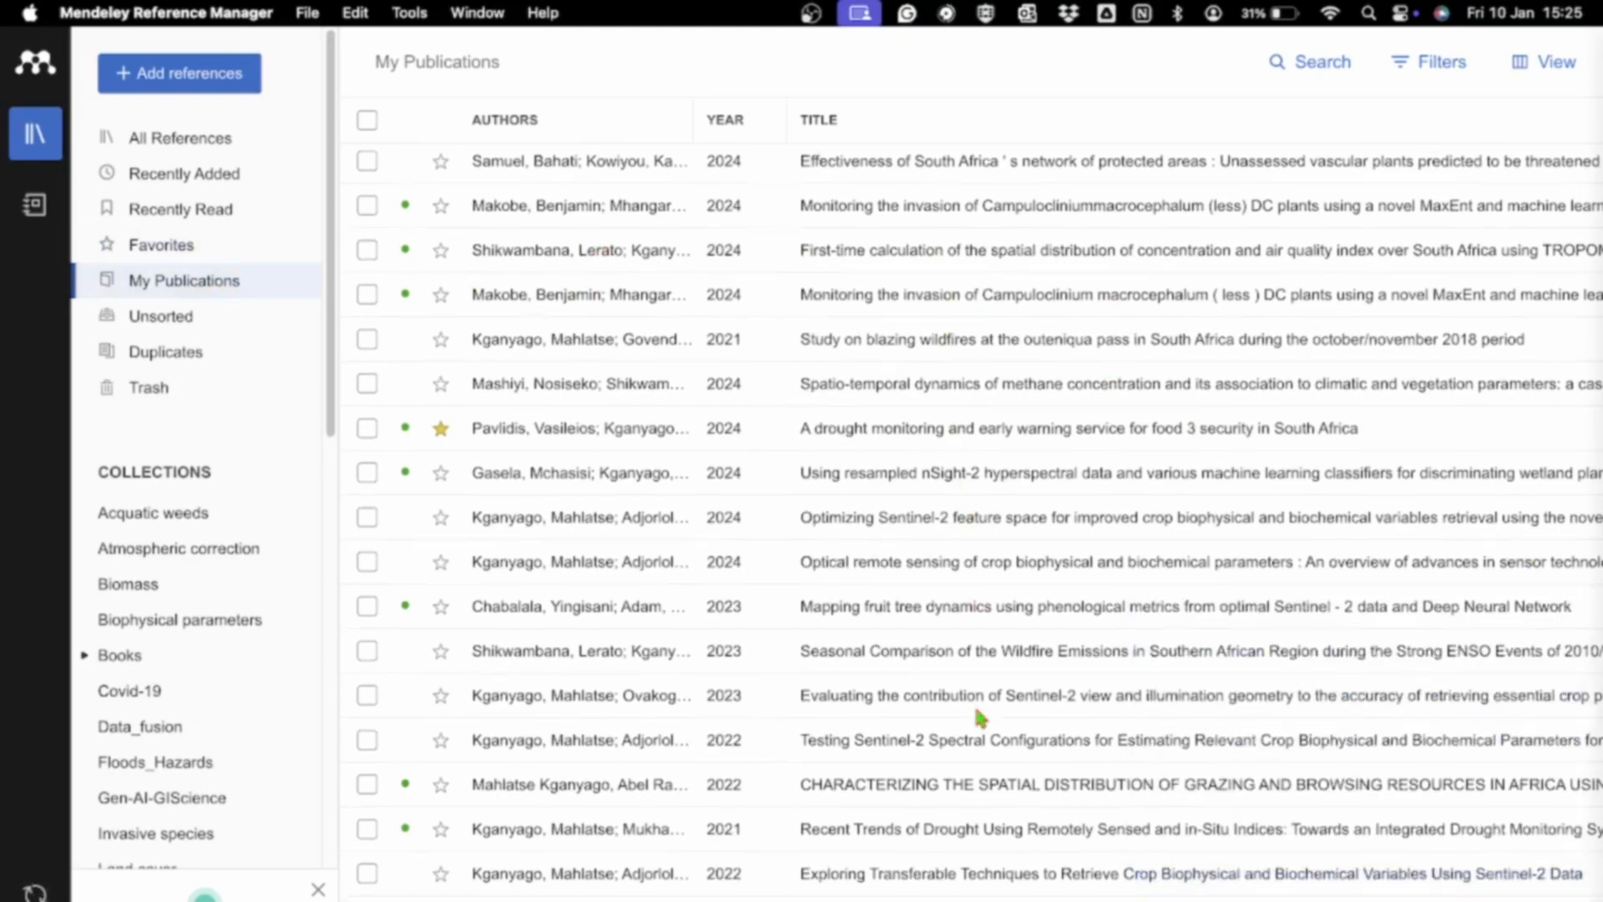
scroll(980, 717, "down", 10)
scroll(980, 716, "down", 3)
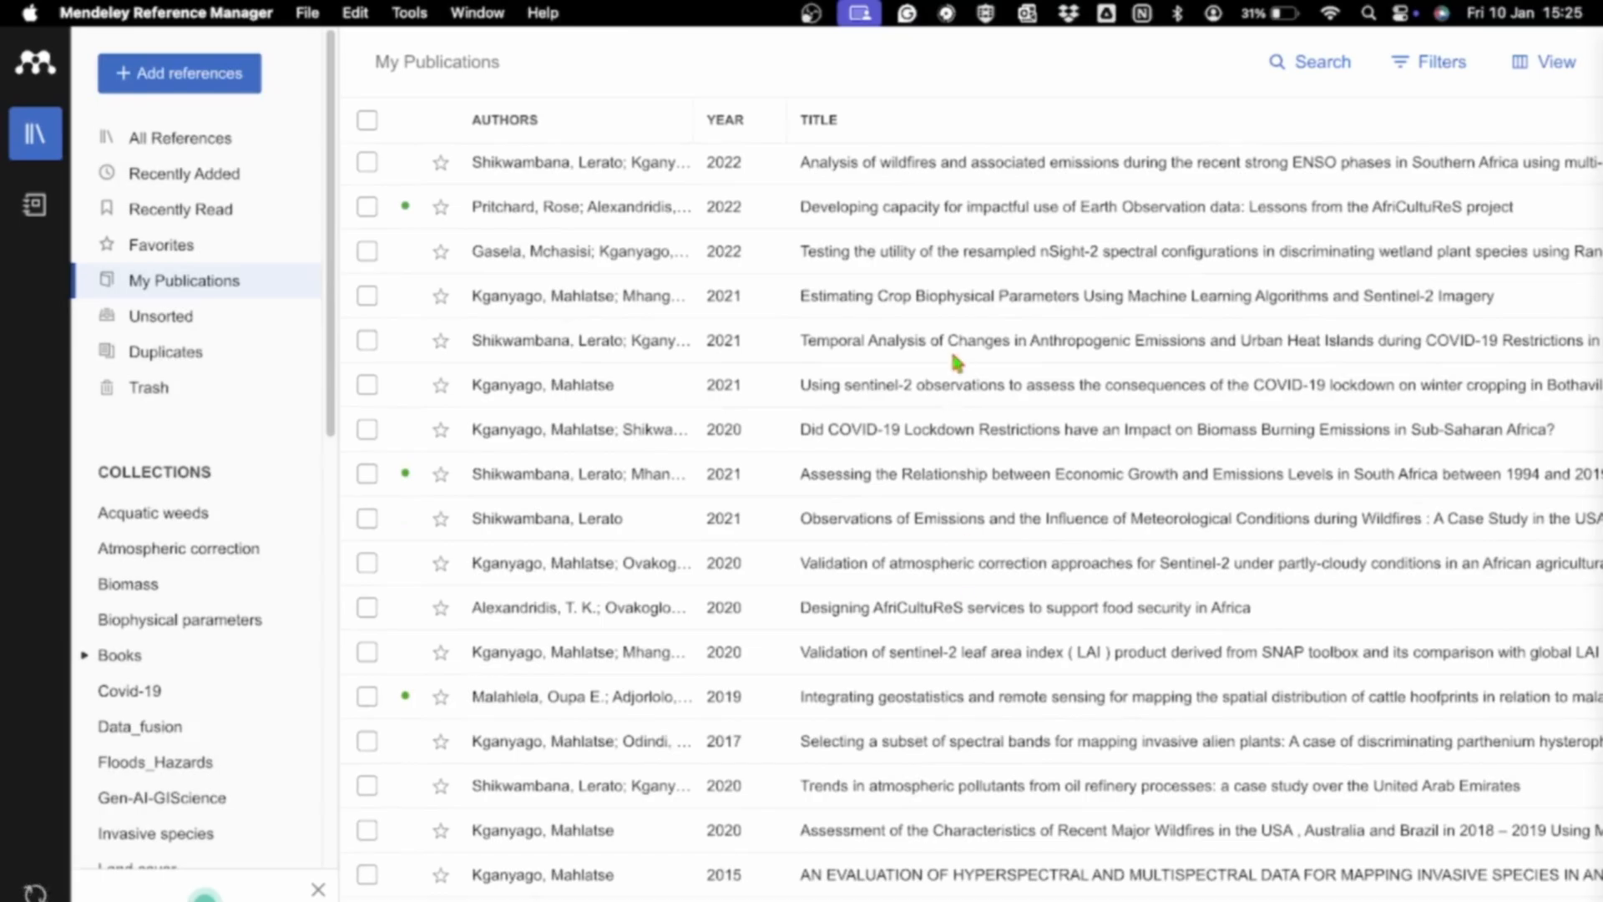
scroll(952, 355, "up", 10)
scroll(957, 363, "up", 2)
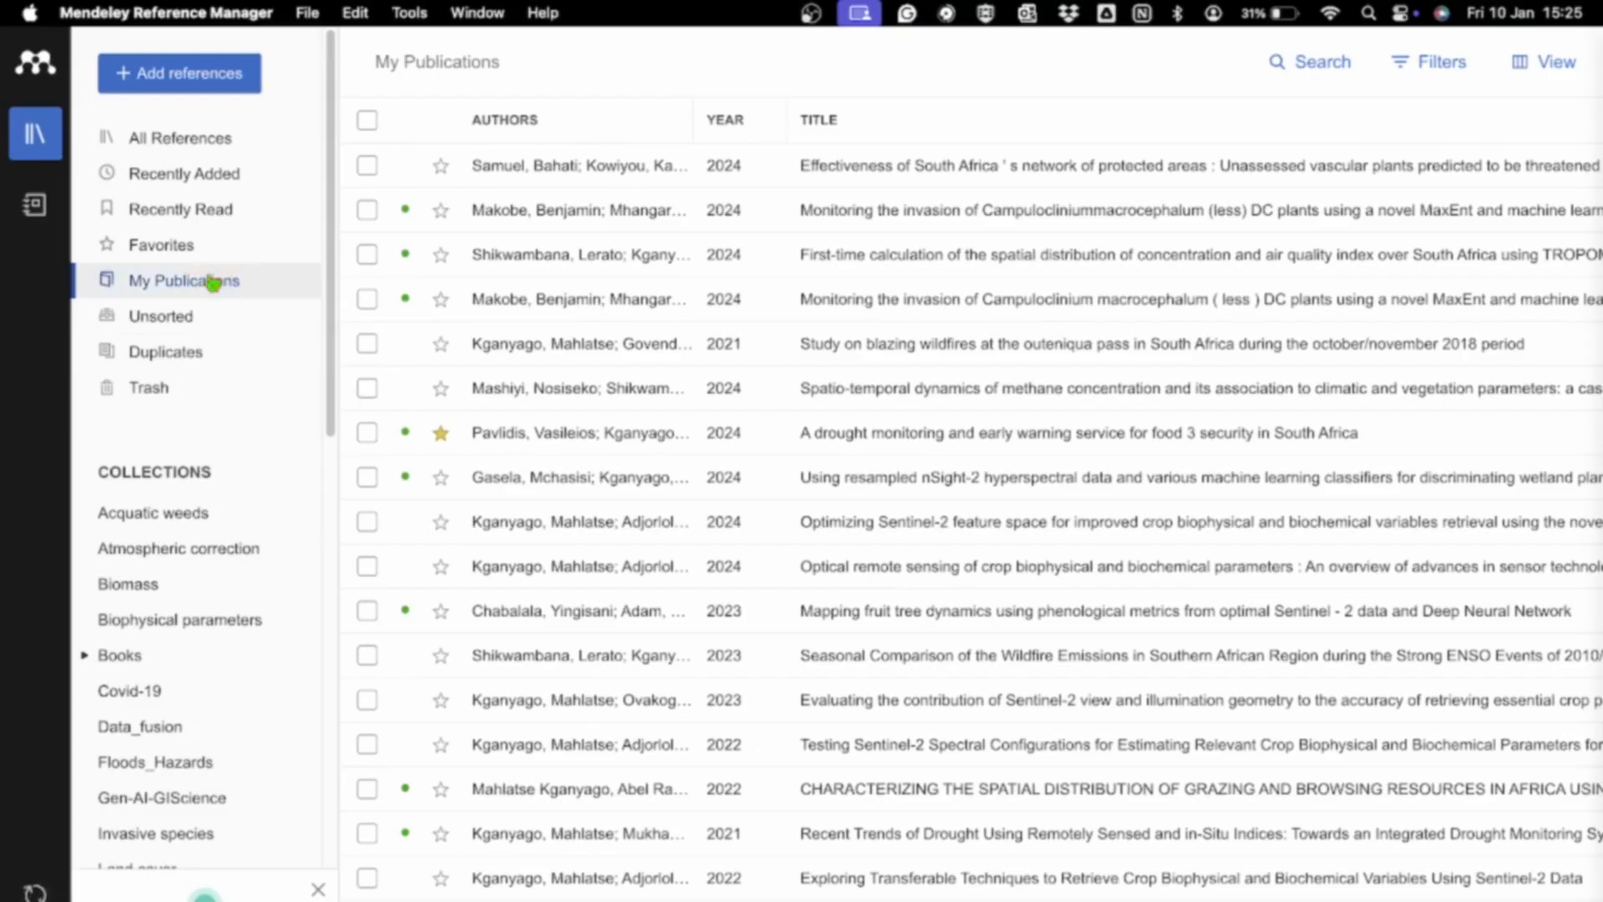
scroll(863, 680, "down", 5)
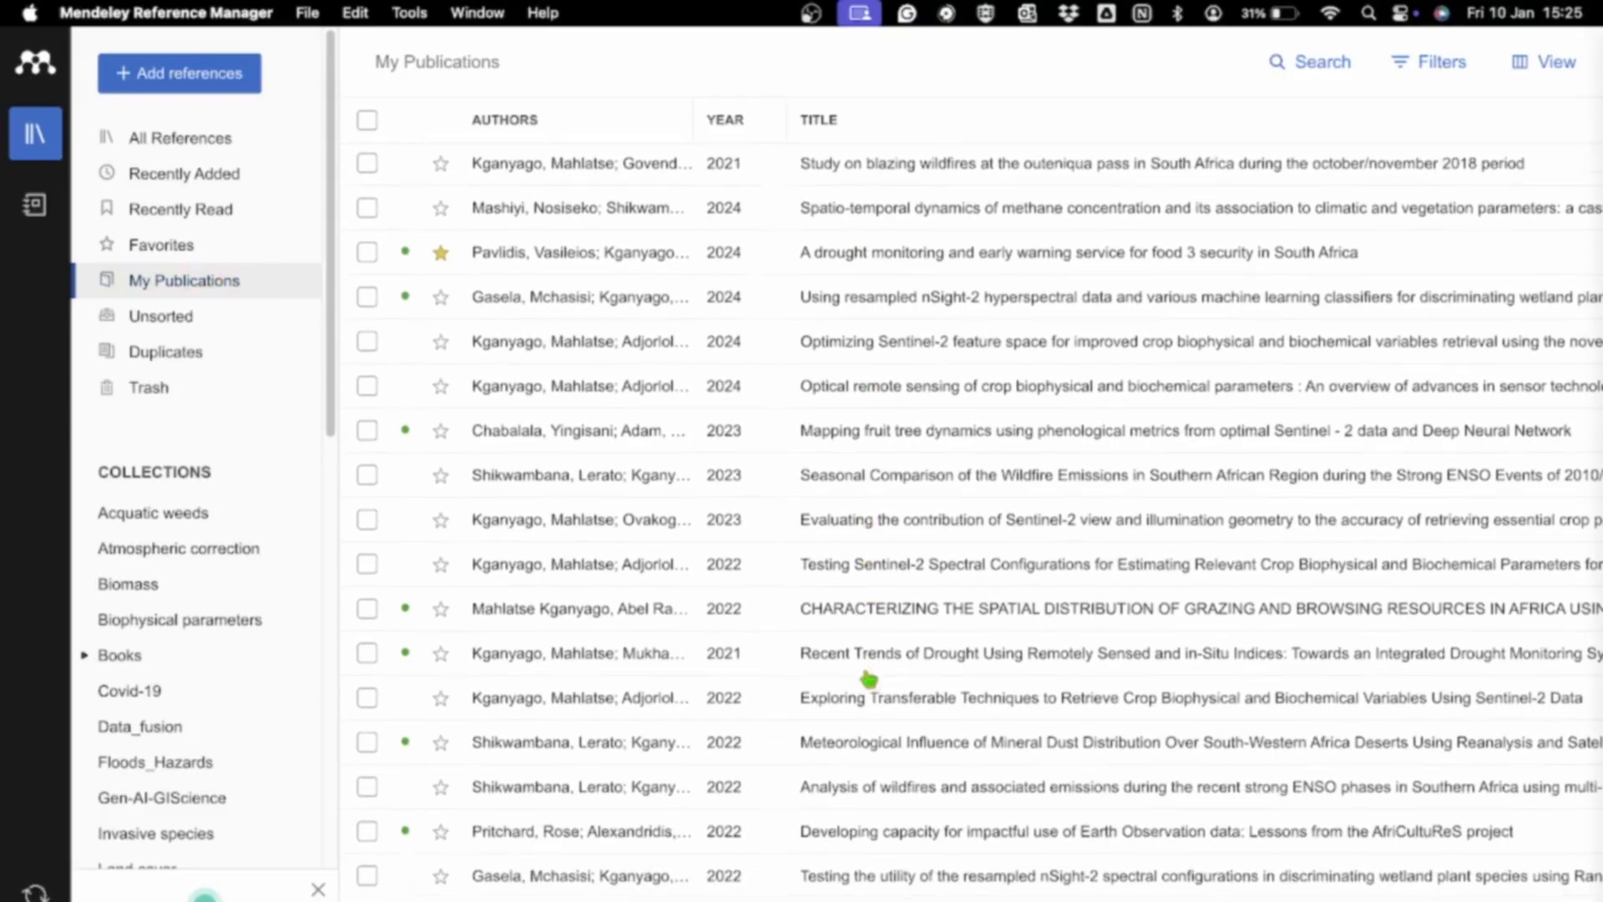
scroll(974, 634, "down", 10)
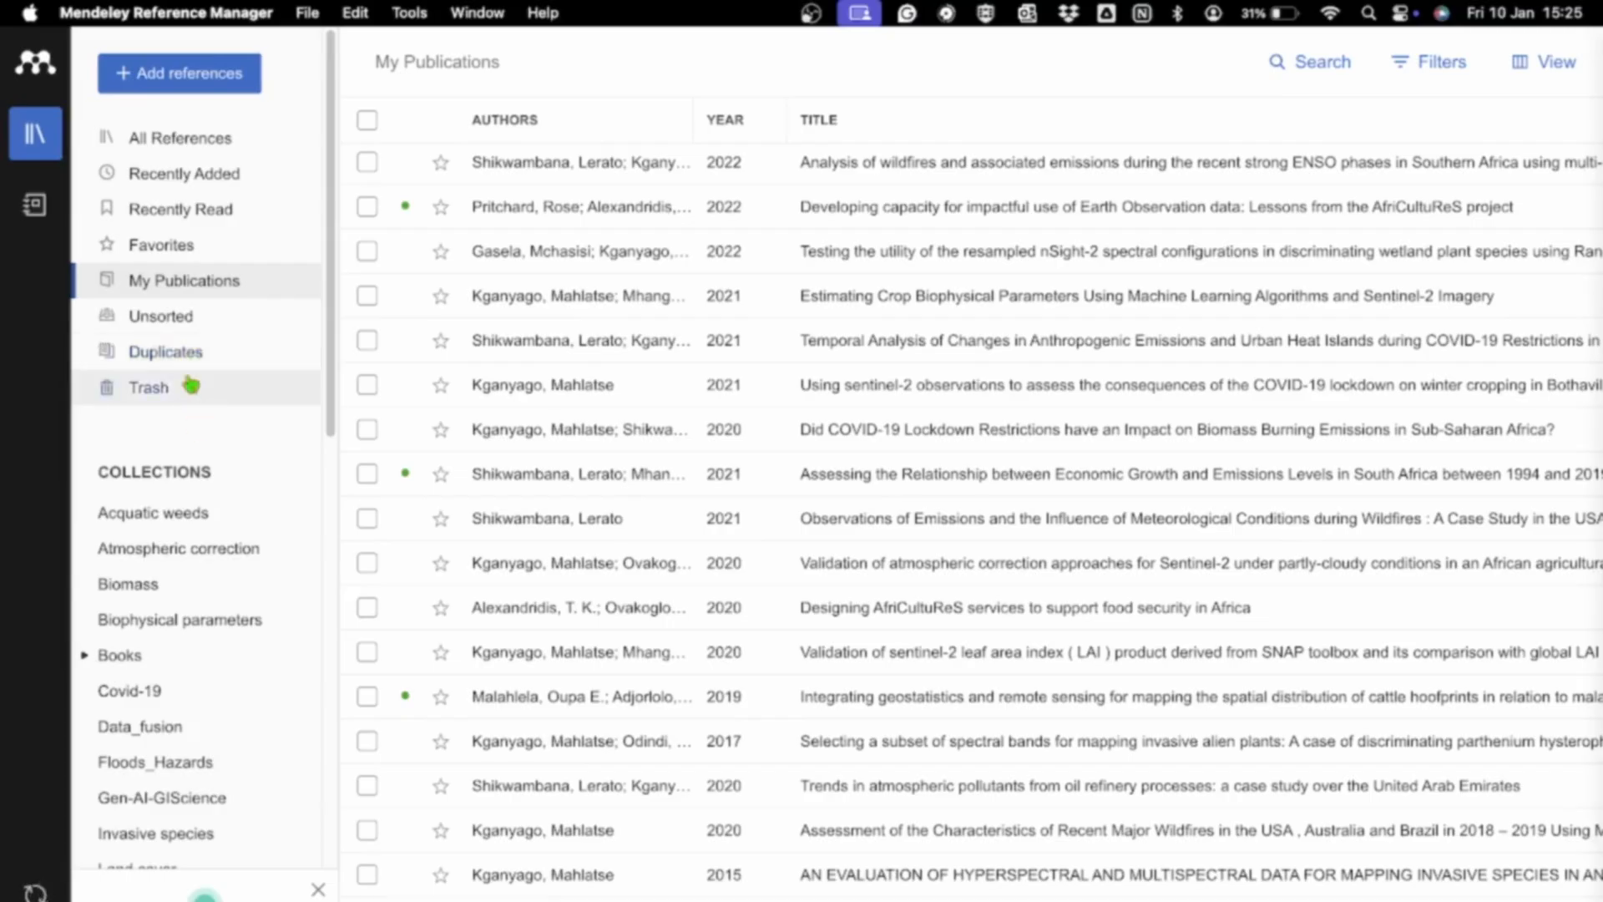
Check the library for duplicates and look through the duplicate sets down to the biomass remote sensing review
left_click(412, 14)
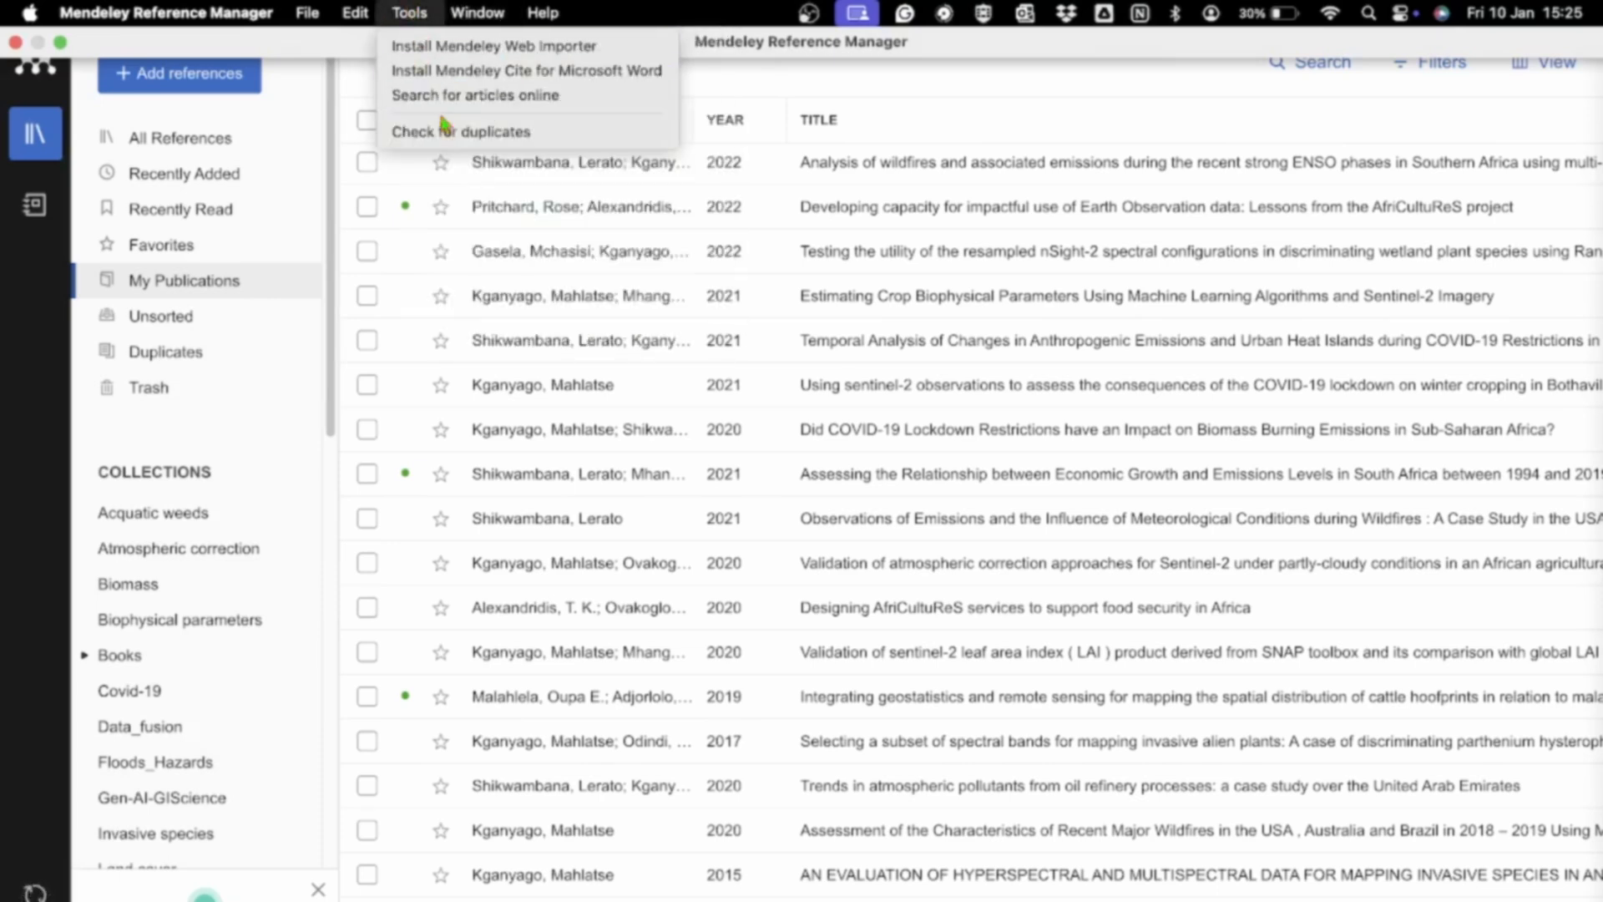
left_click(444, 131)
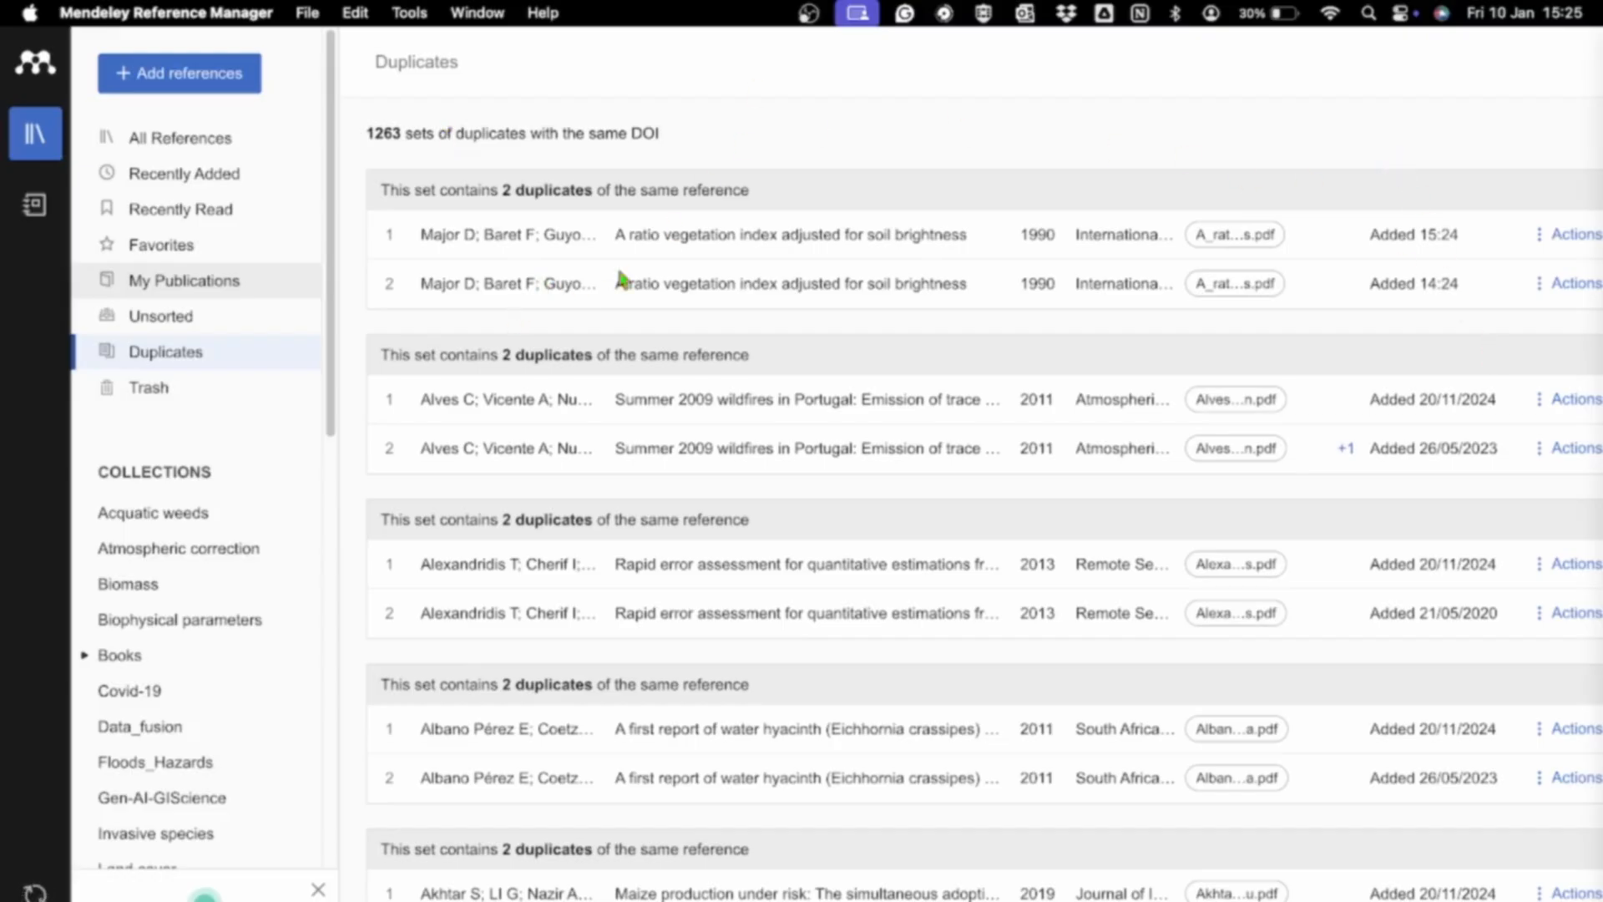
scroll(820, 718, "down", 3)
scroll(820, 716, "down", 10)
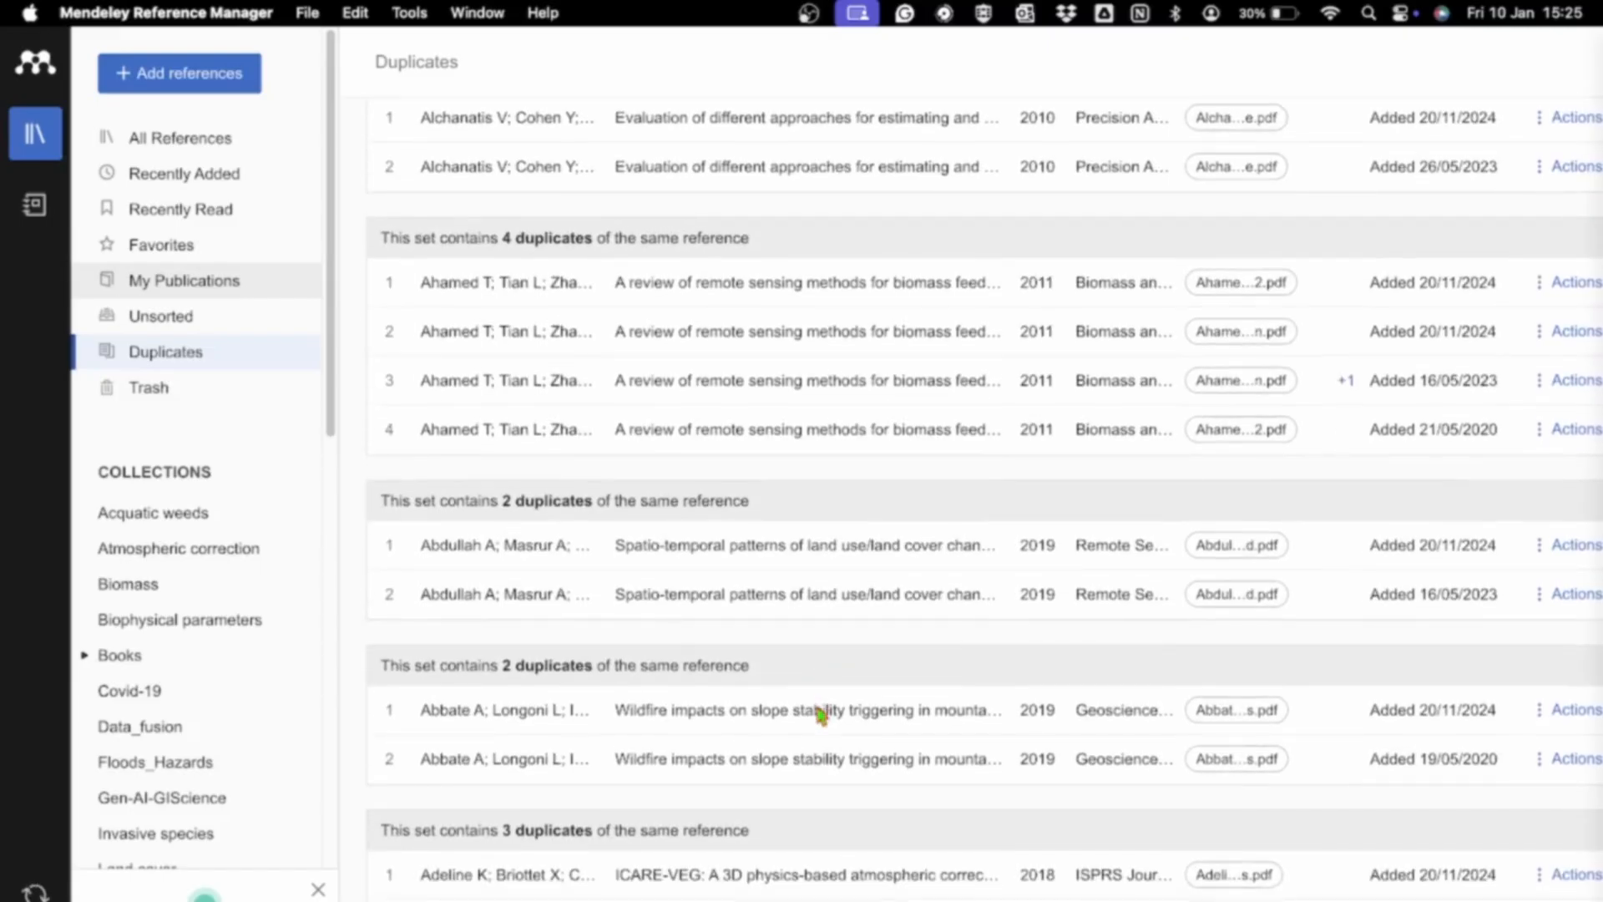
scroll(820, 716, "down", 1)
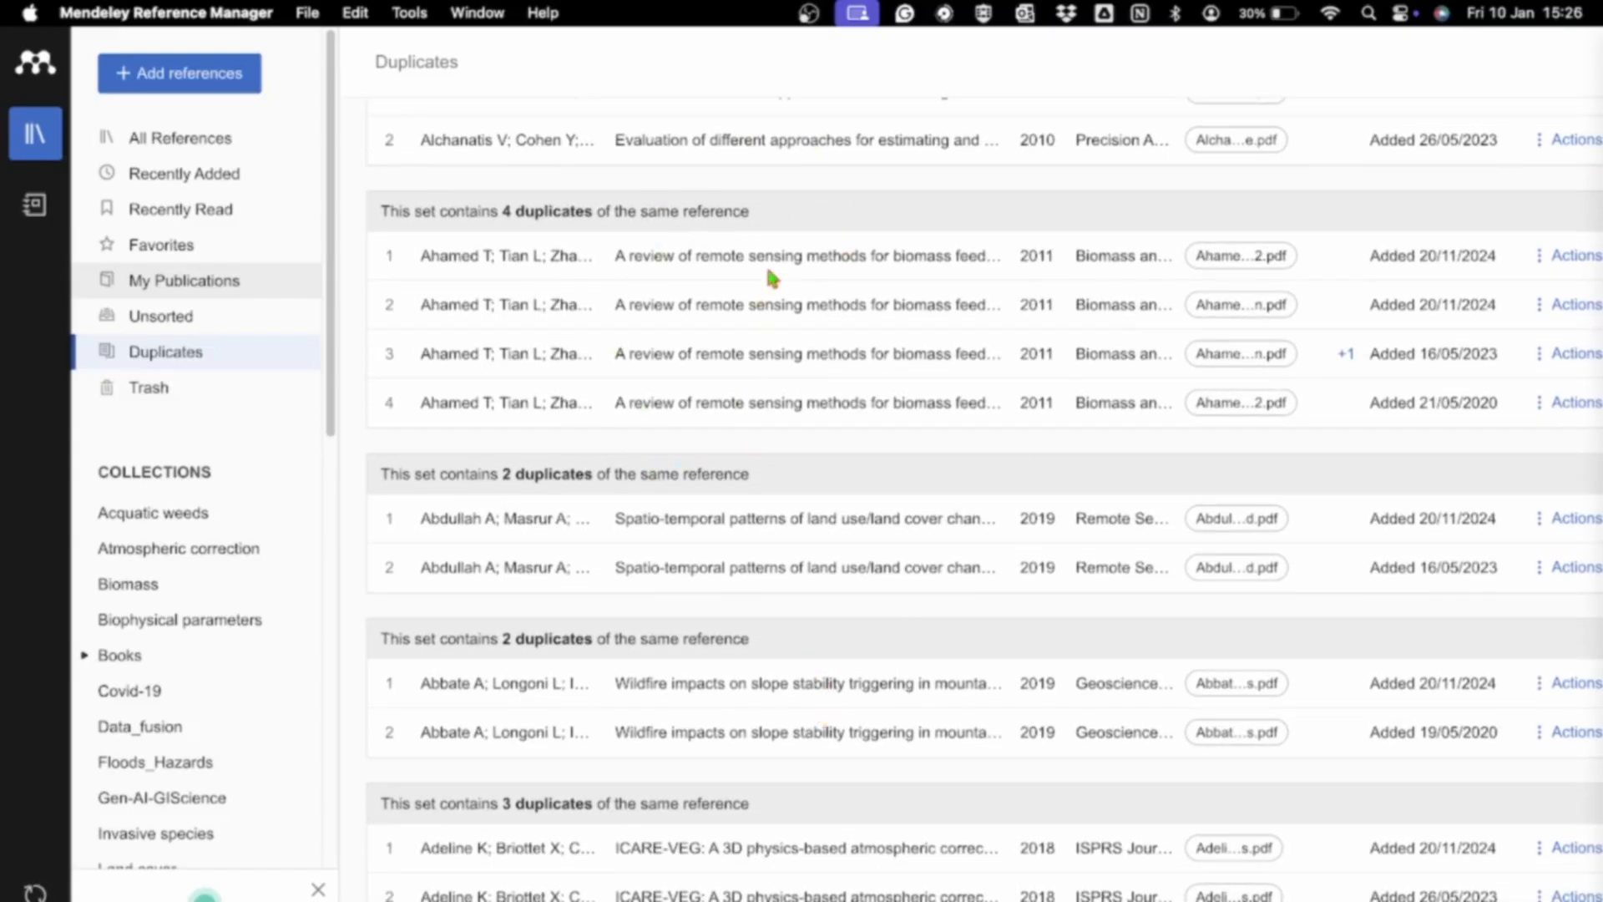
Try to keep only the first copy of "A review of remote sensing methods for biomass feed…" in its four-duplicate set
left_click(1559, 257)
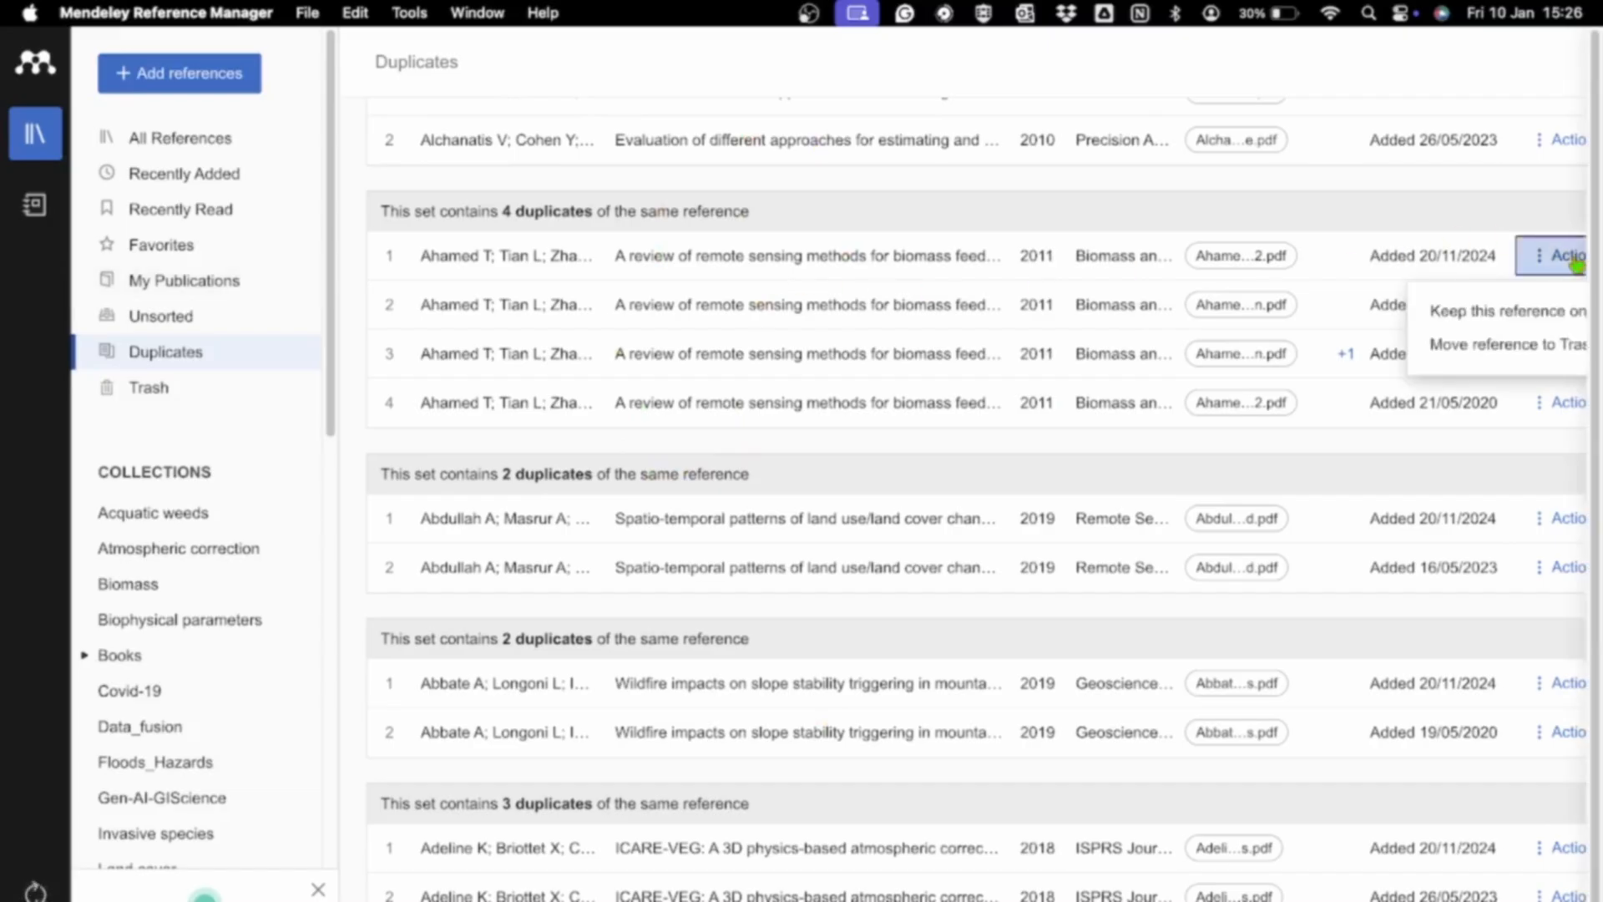
left_click(1507, 313)
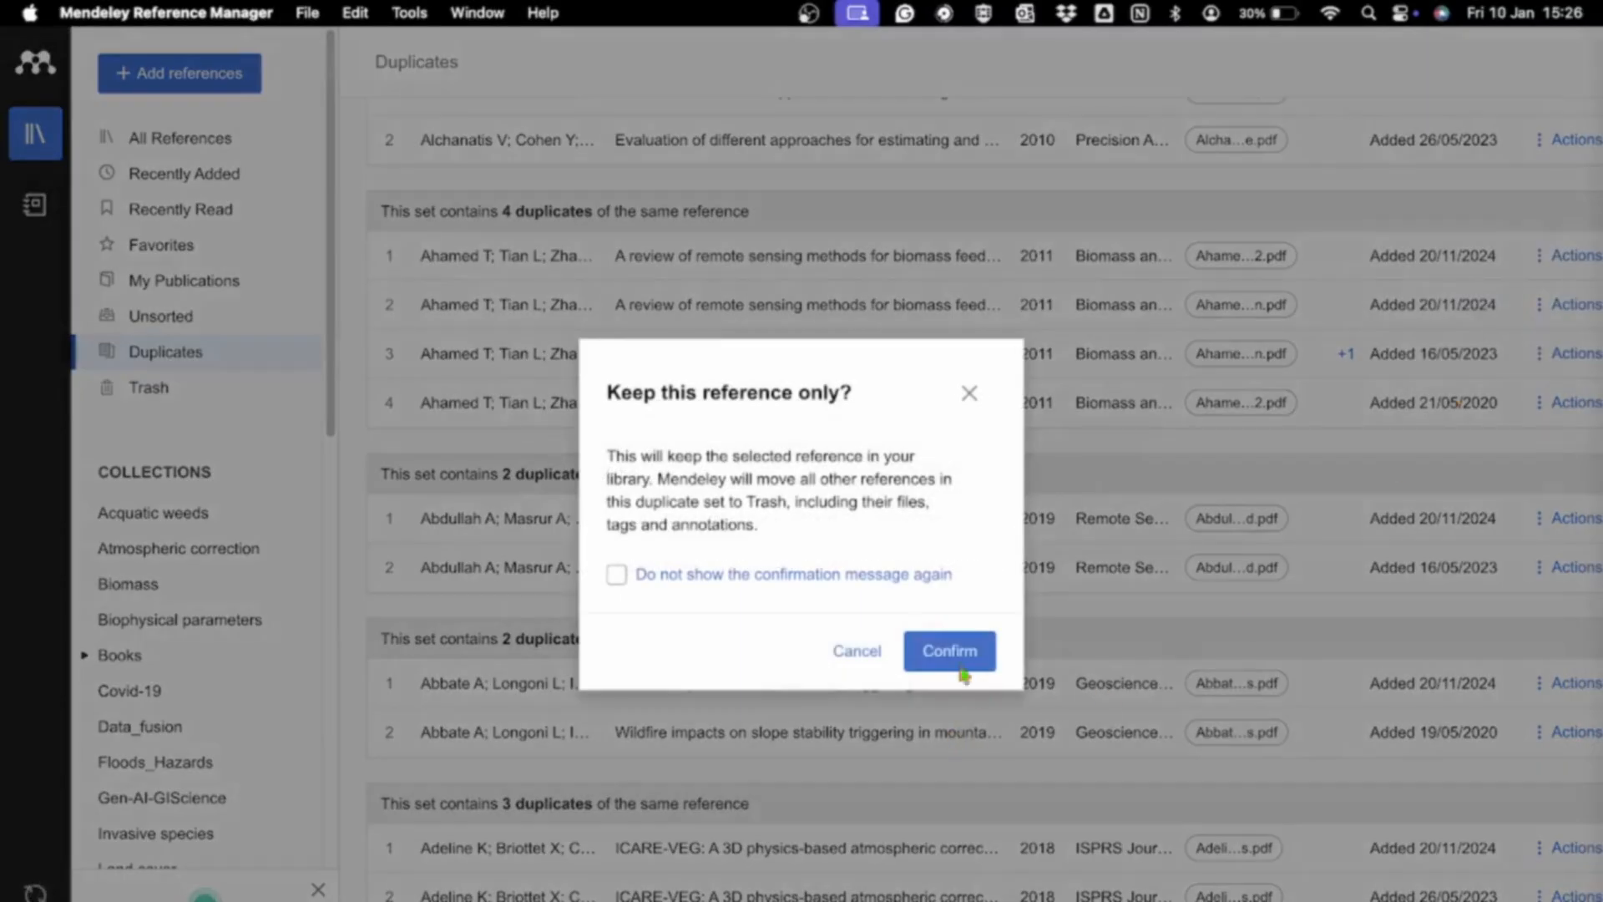
left_click(941, 649)
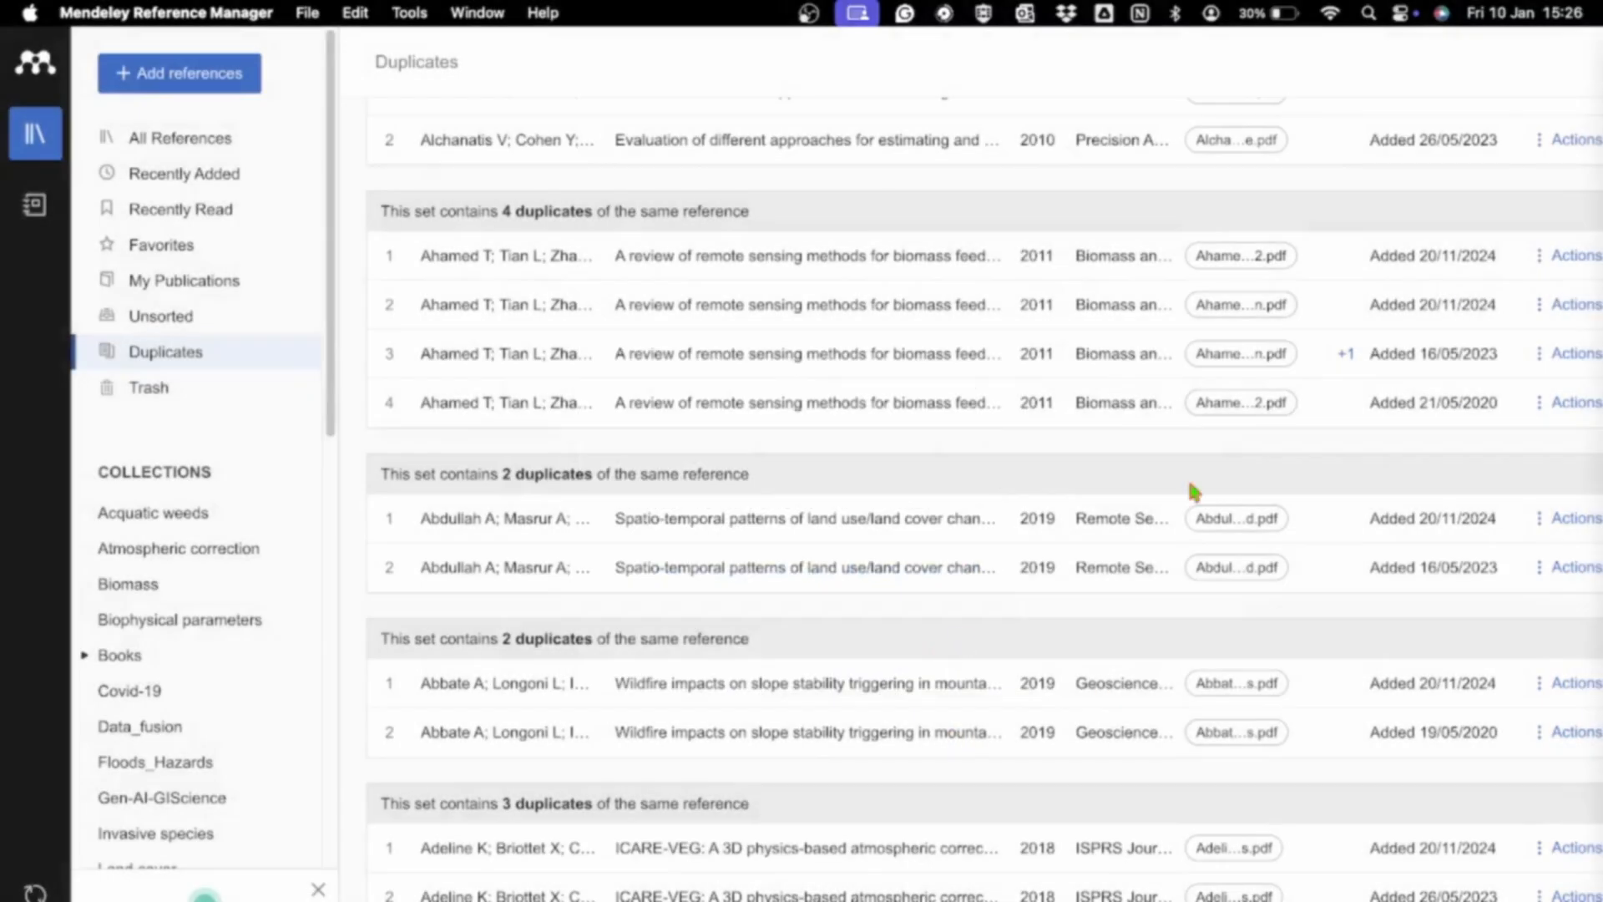
Try to move the second, third and fourth copies of the 2011 biomass remote sensing review to Trash
left_click(1567, 309)
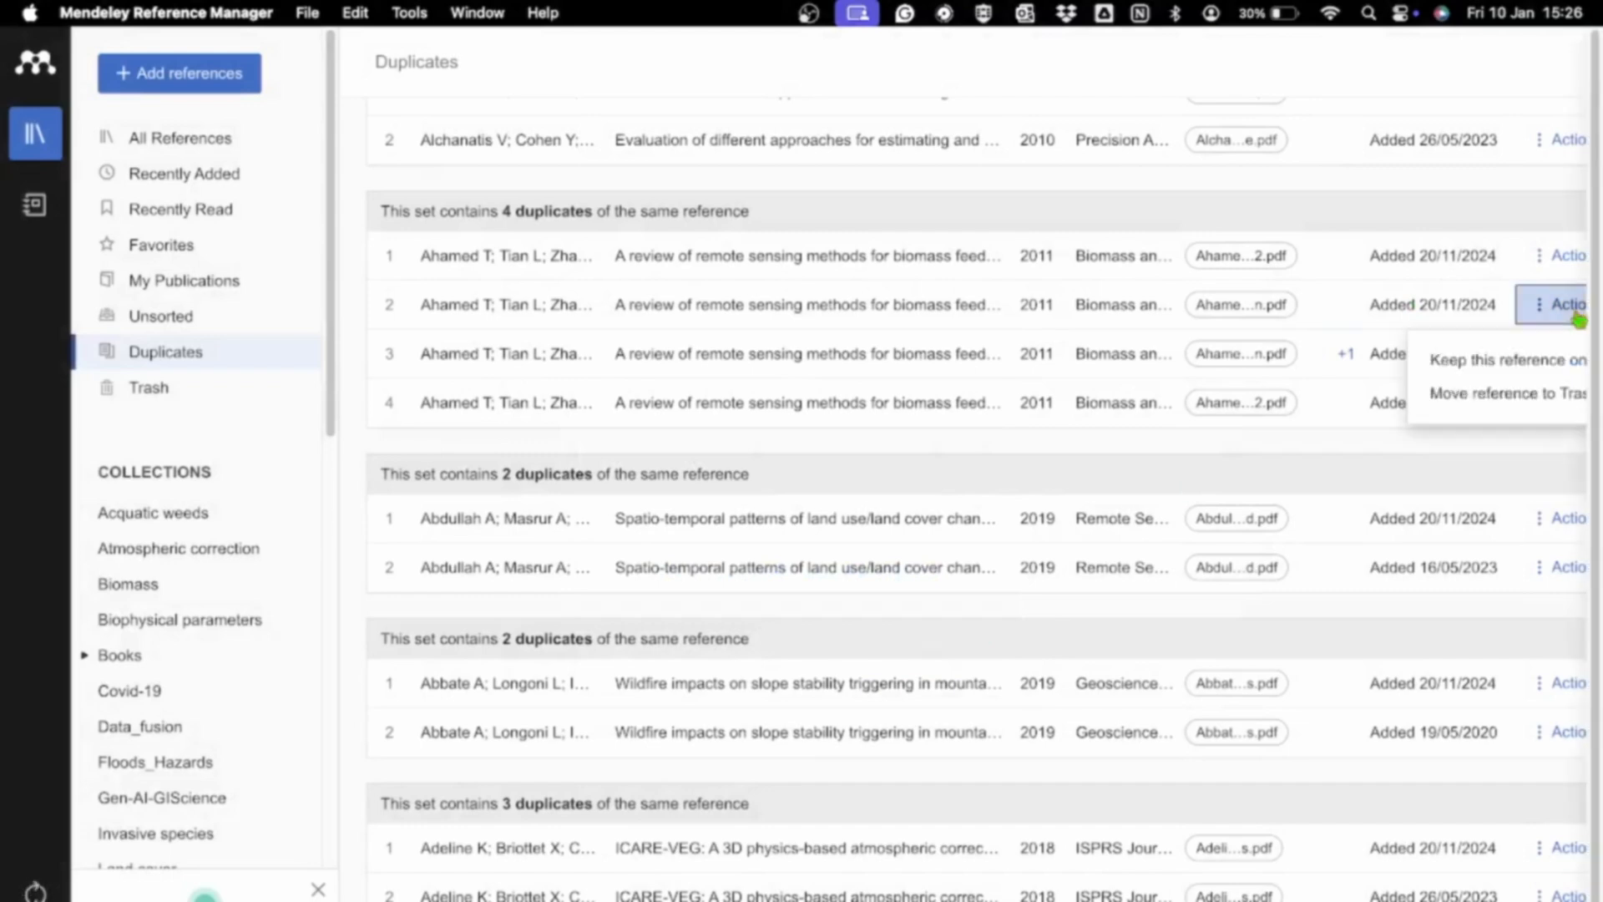
left_click(1473, 403)
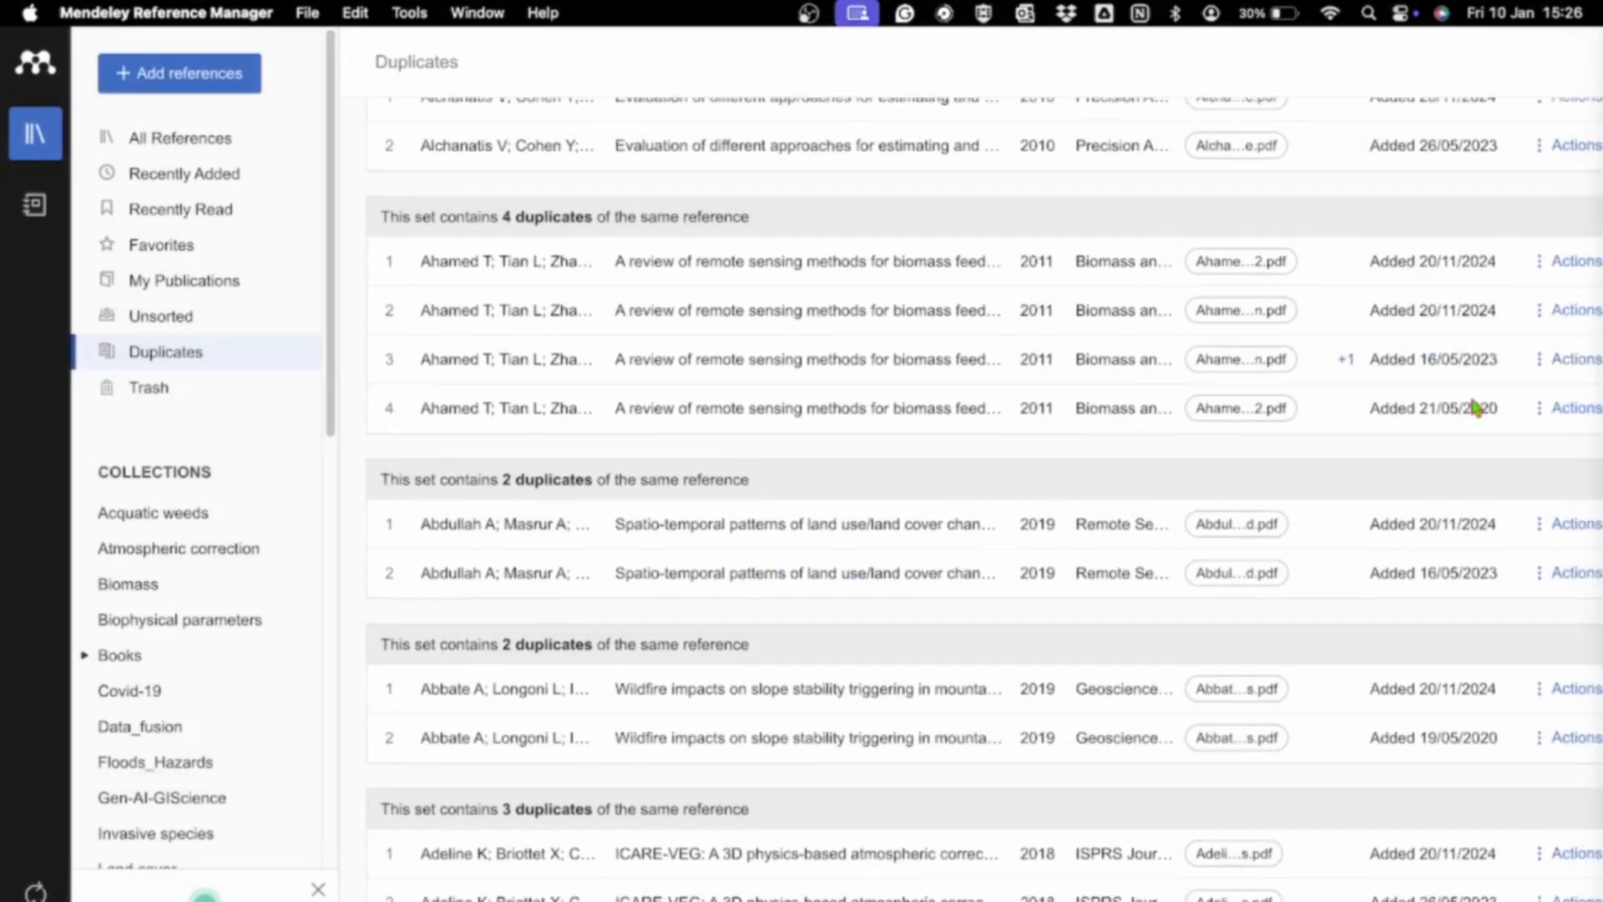
left_click(1566, 311)
left_click(1526, 415)
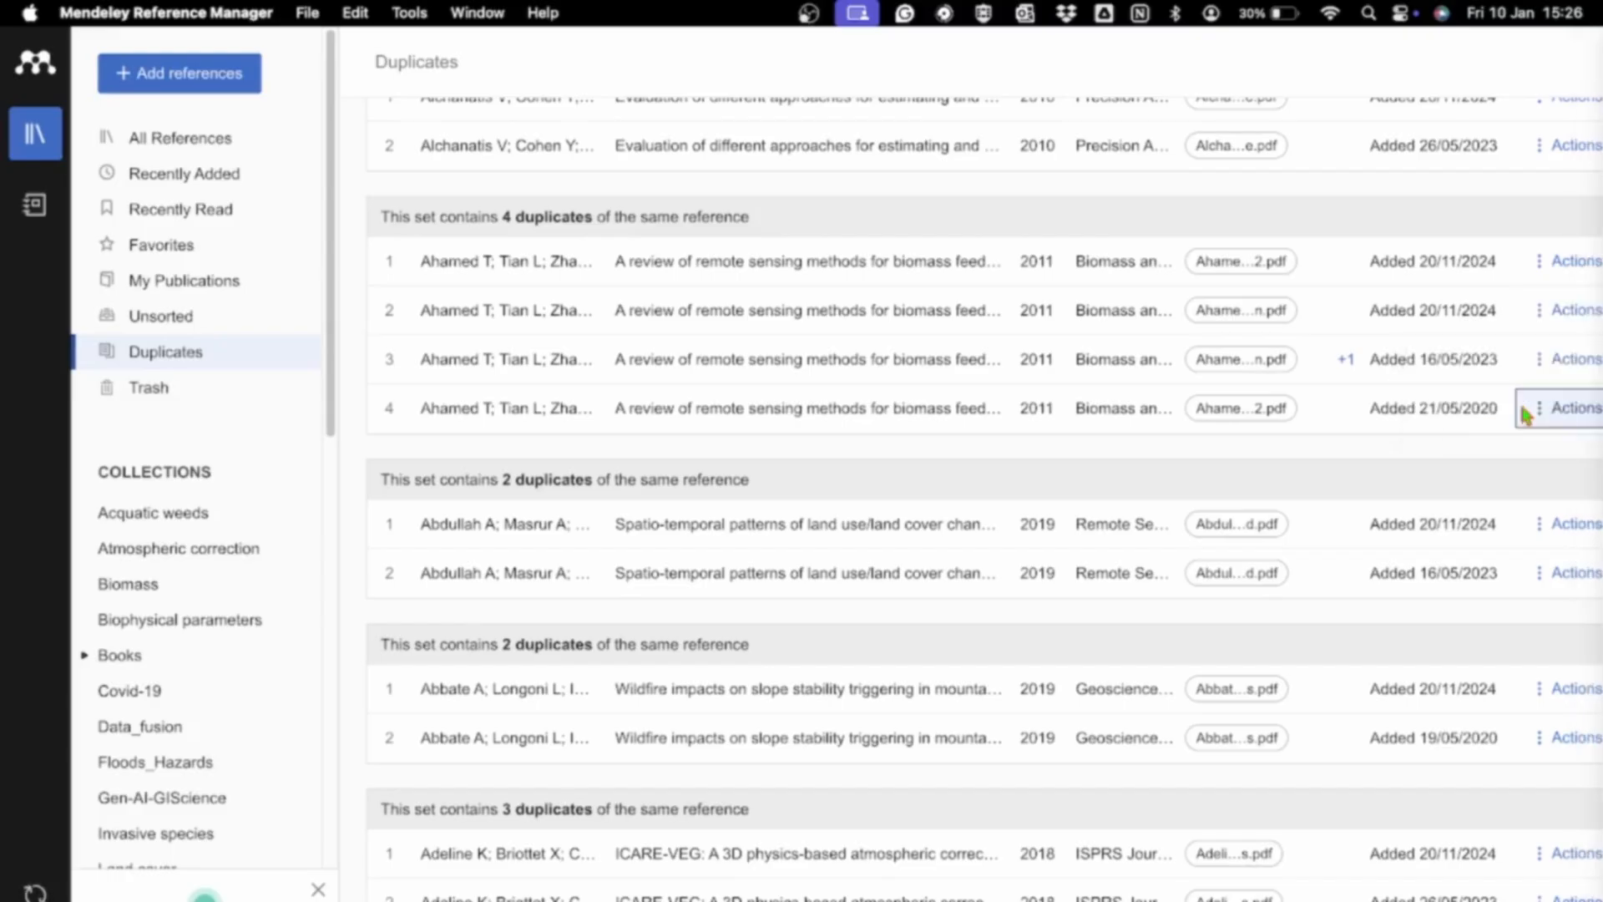
left_click(1584, 314)
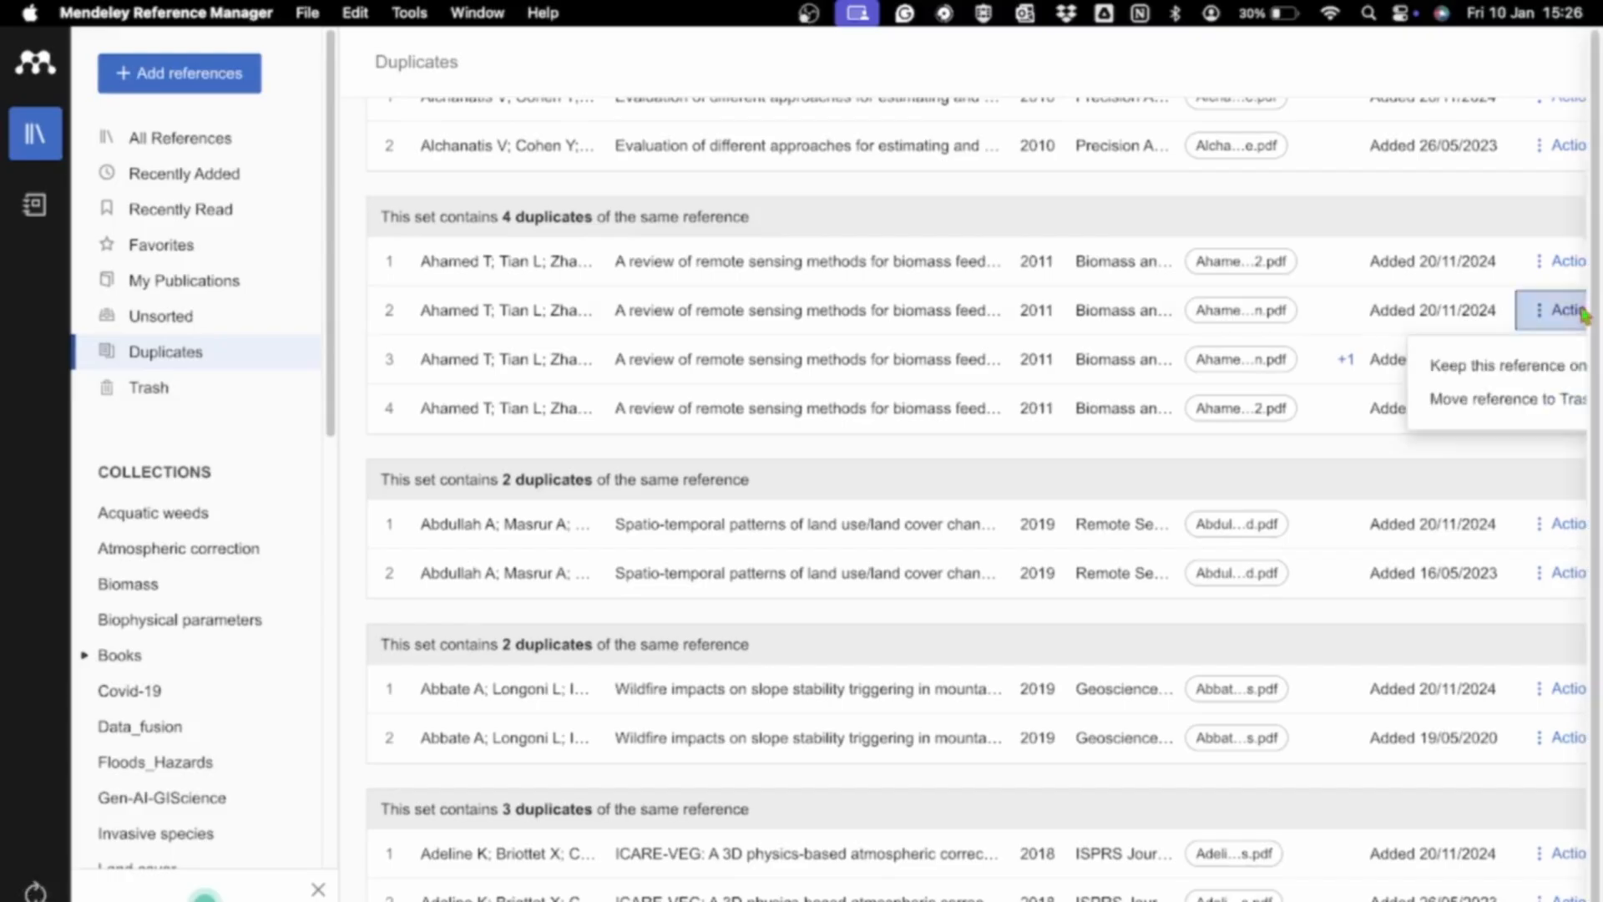
left_click(1518, 401)
left_click(1540, 313)
left_click(1544, 405)
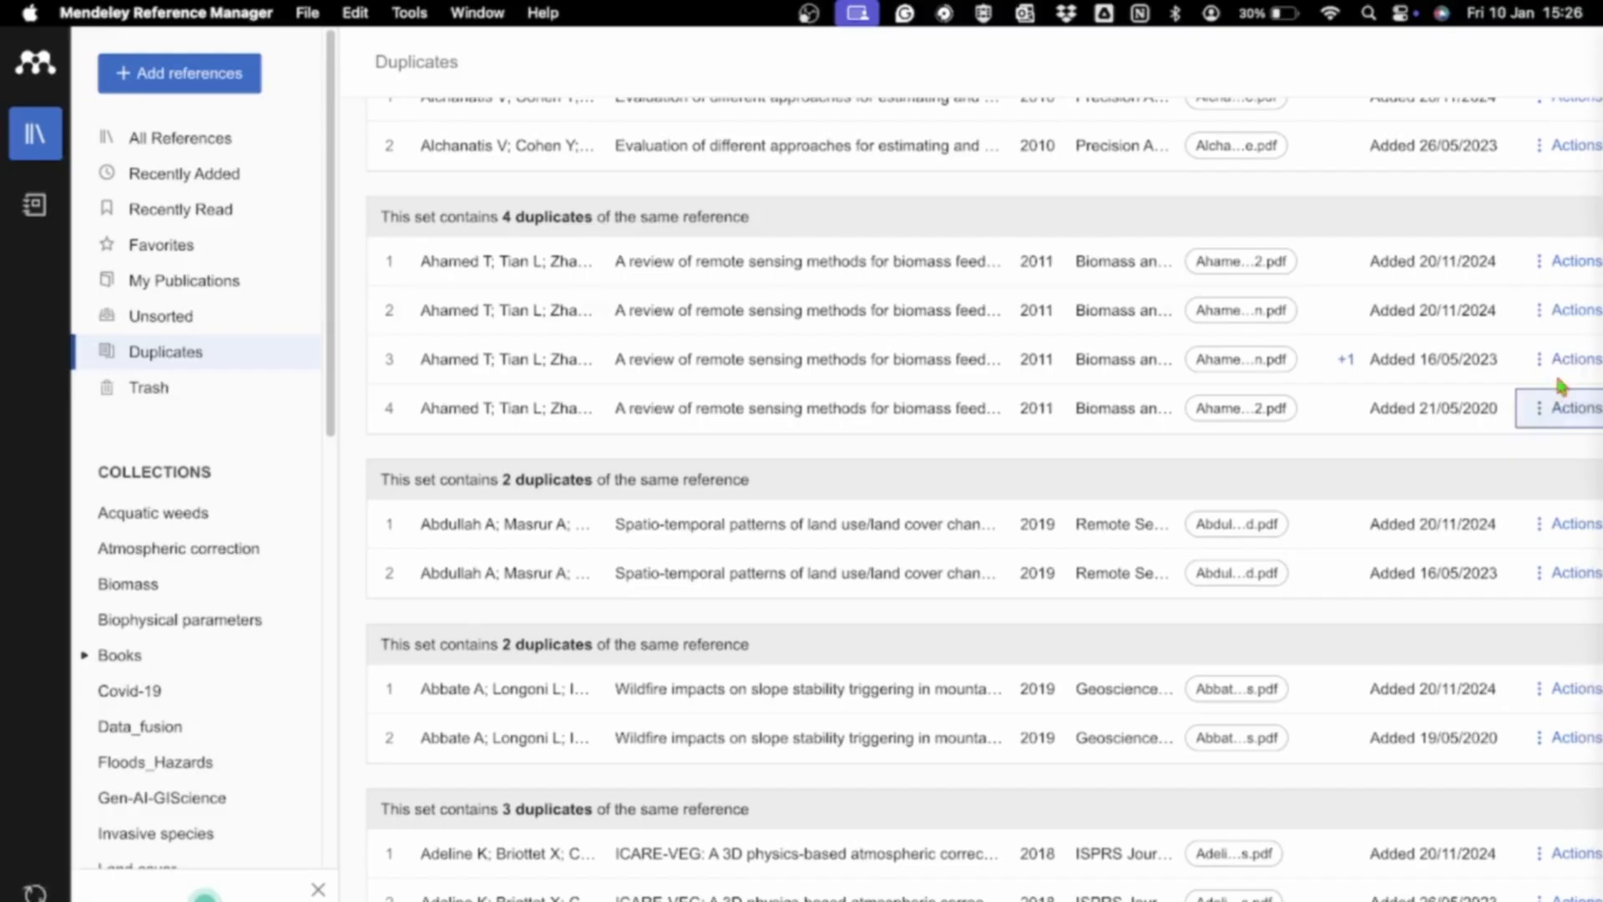
left_click(1562, 360)
left_click(1520, 452)
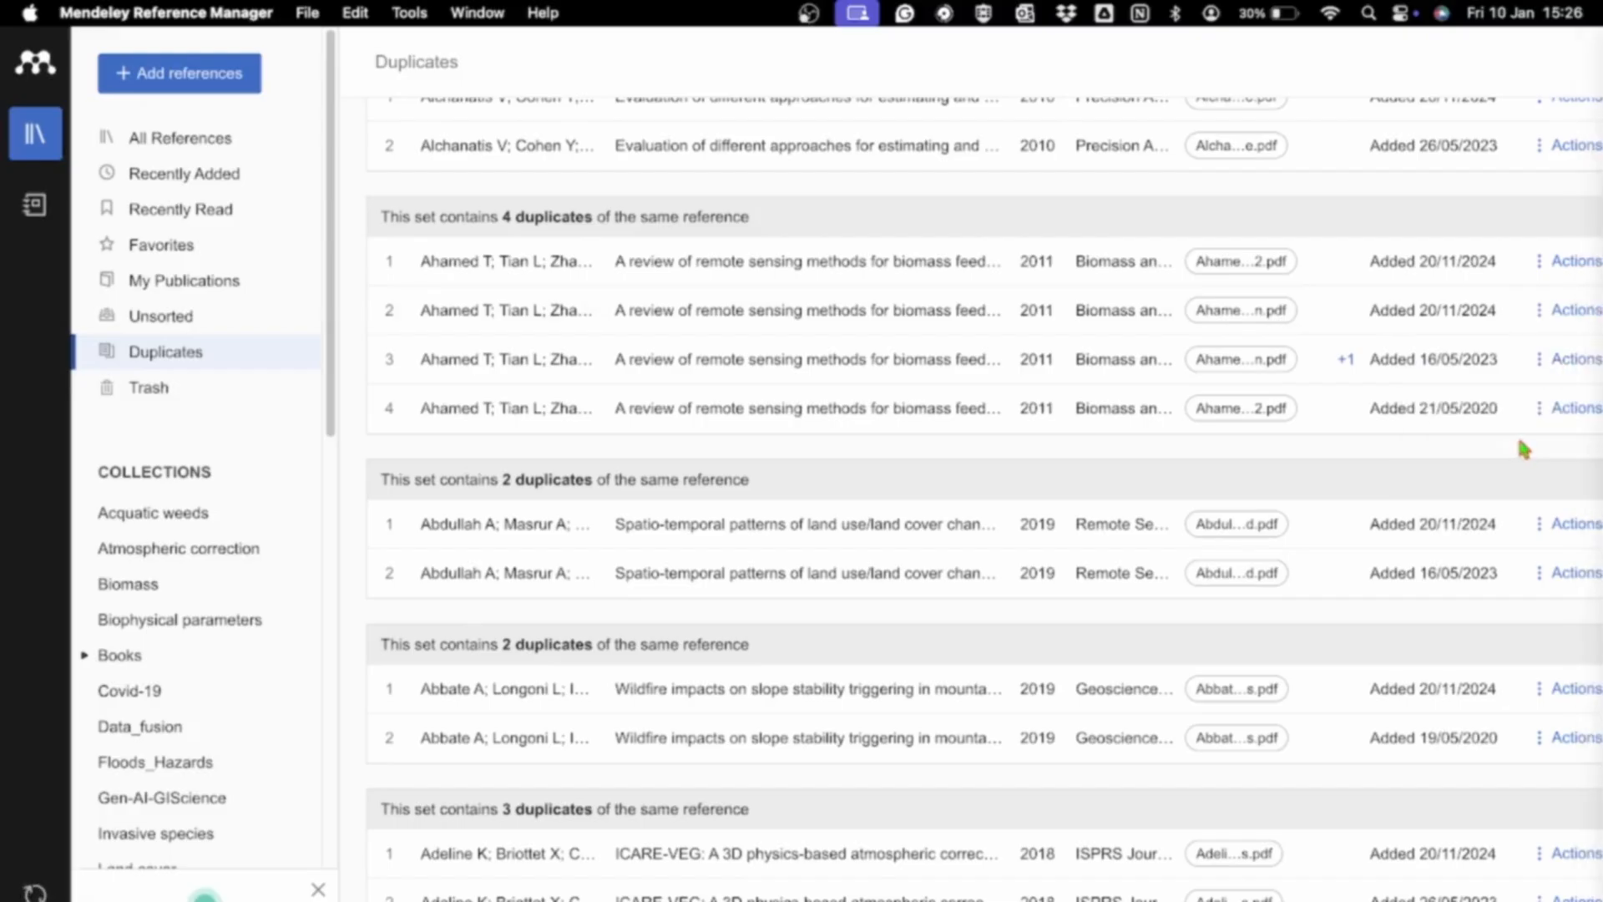
left_click(1554, 408)
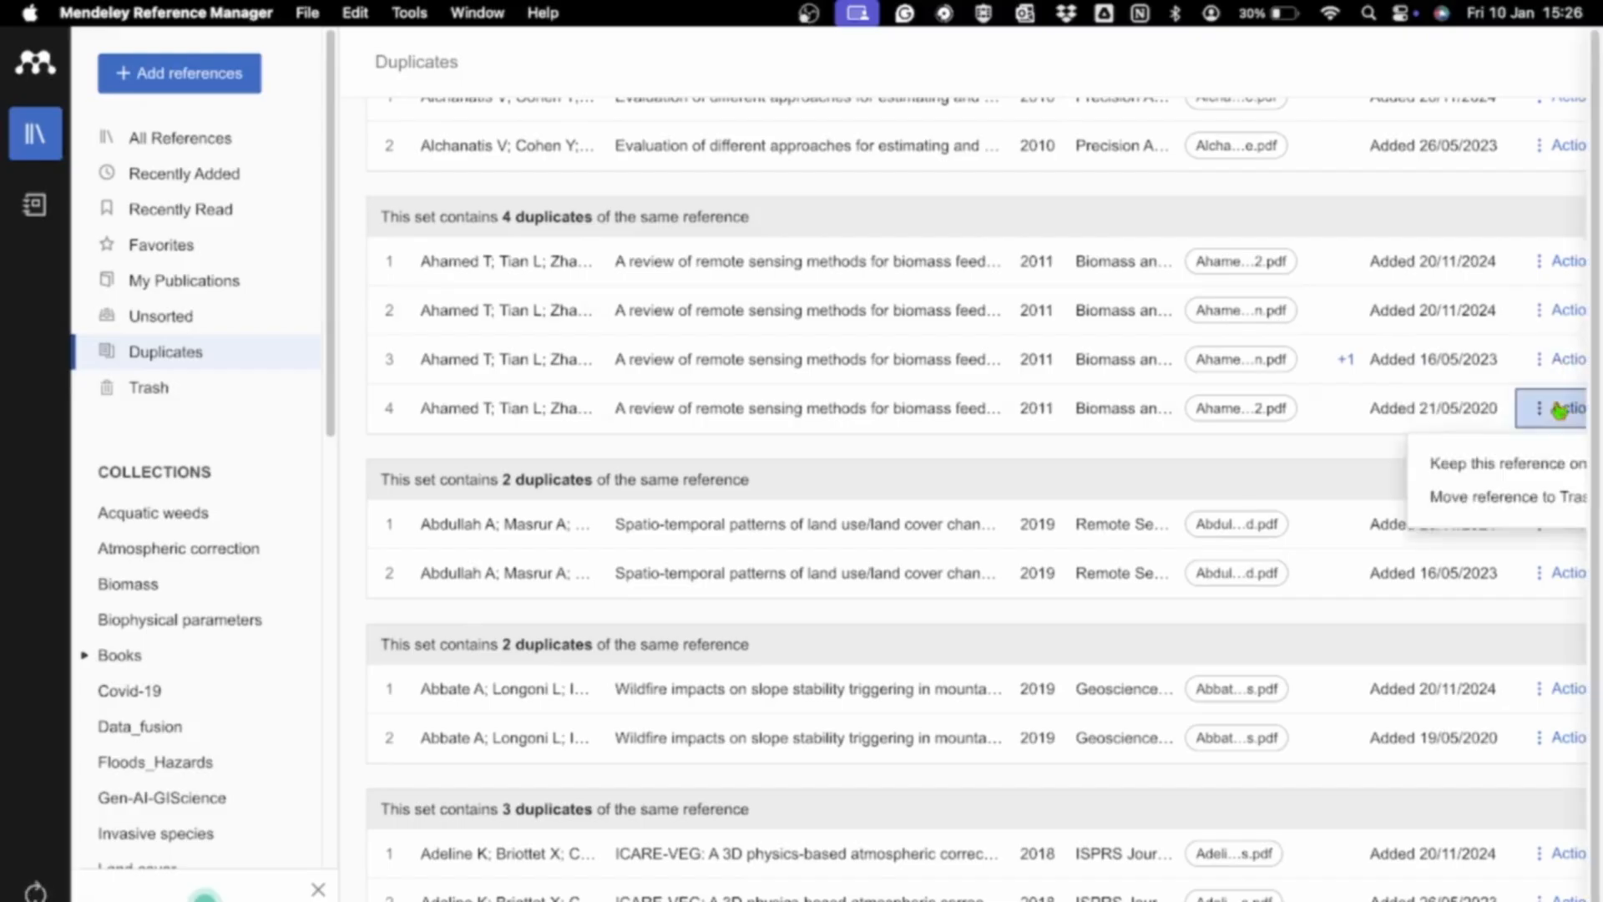
left_click(1476, 497)
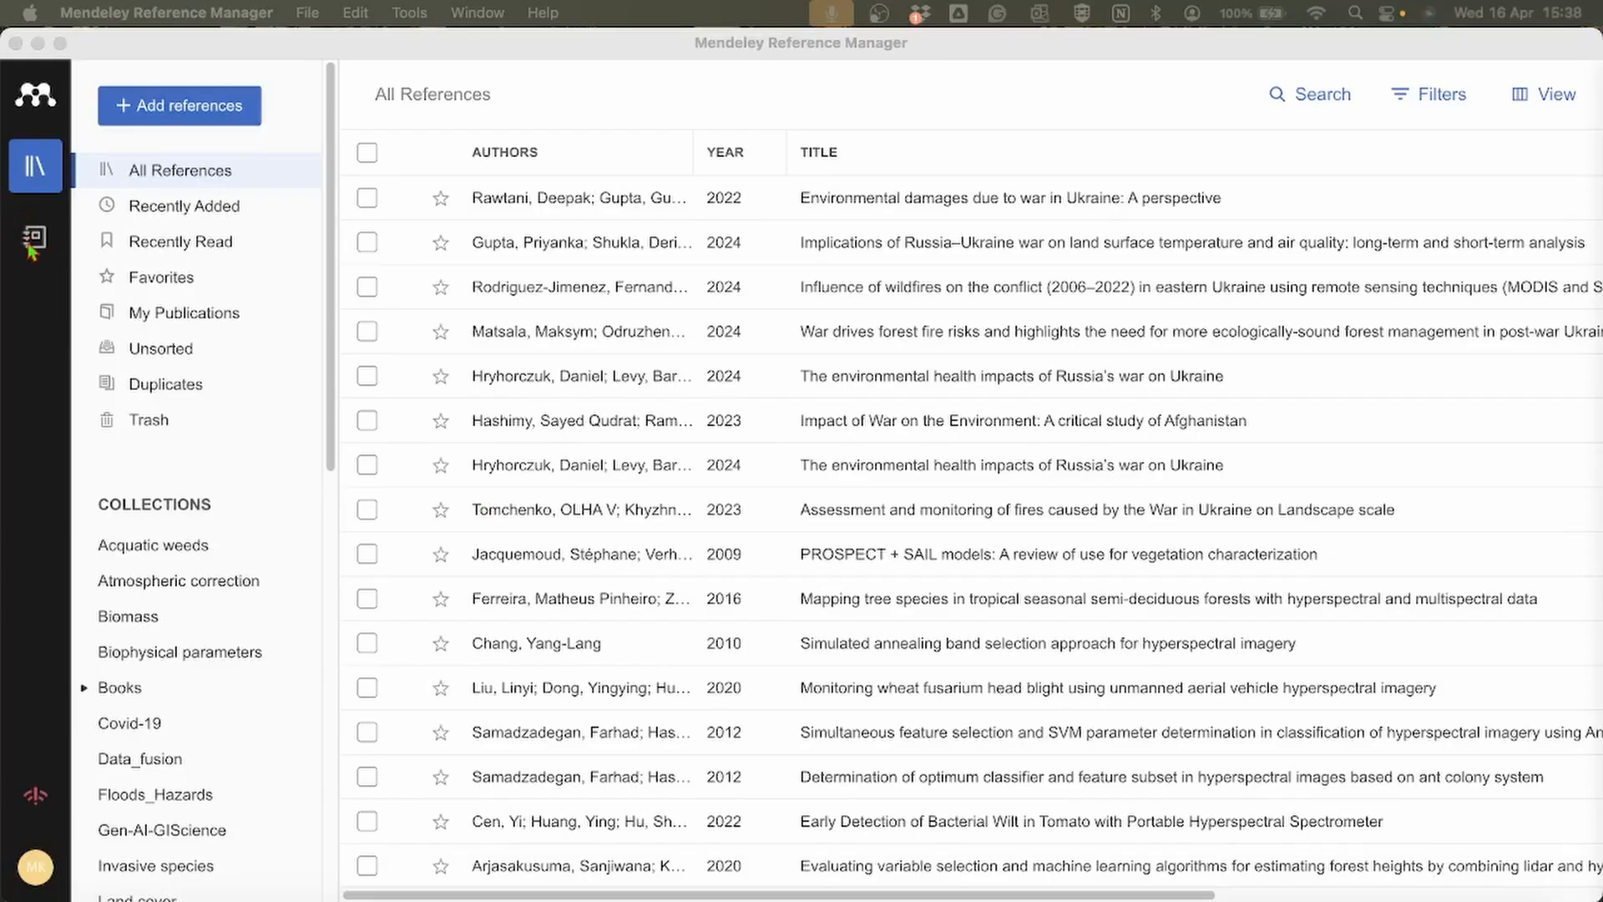
Open the Notebook beside All References and look through the reference list, including its Added, Source and File columns
left_click(35, 242)
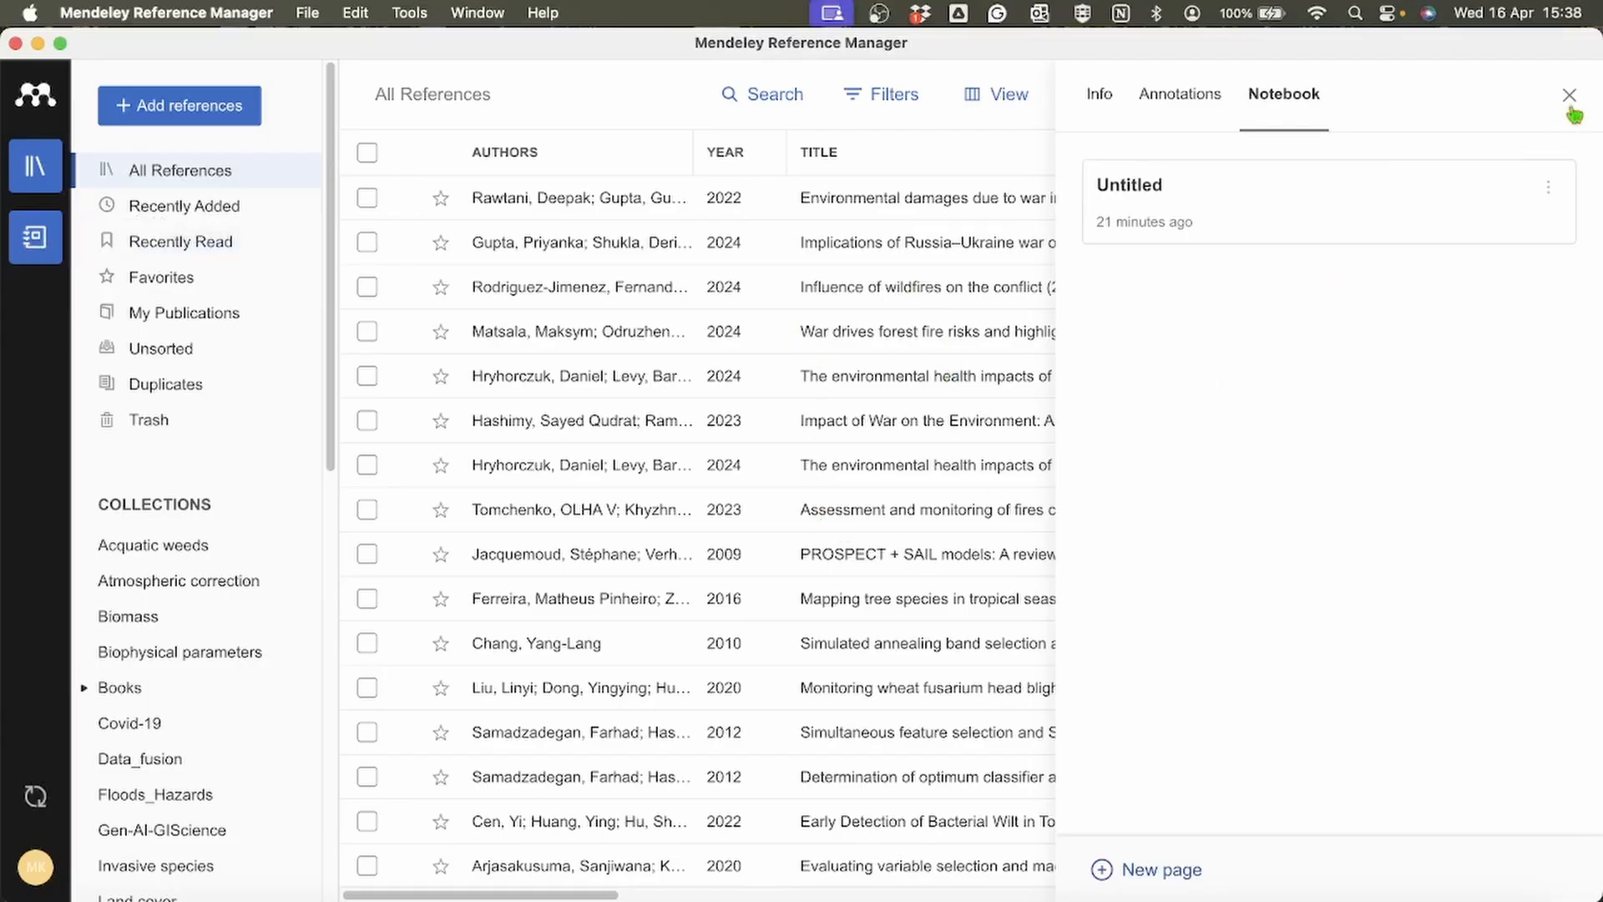
scroll(759, 706, "down", 5)
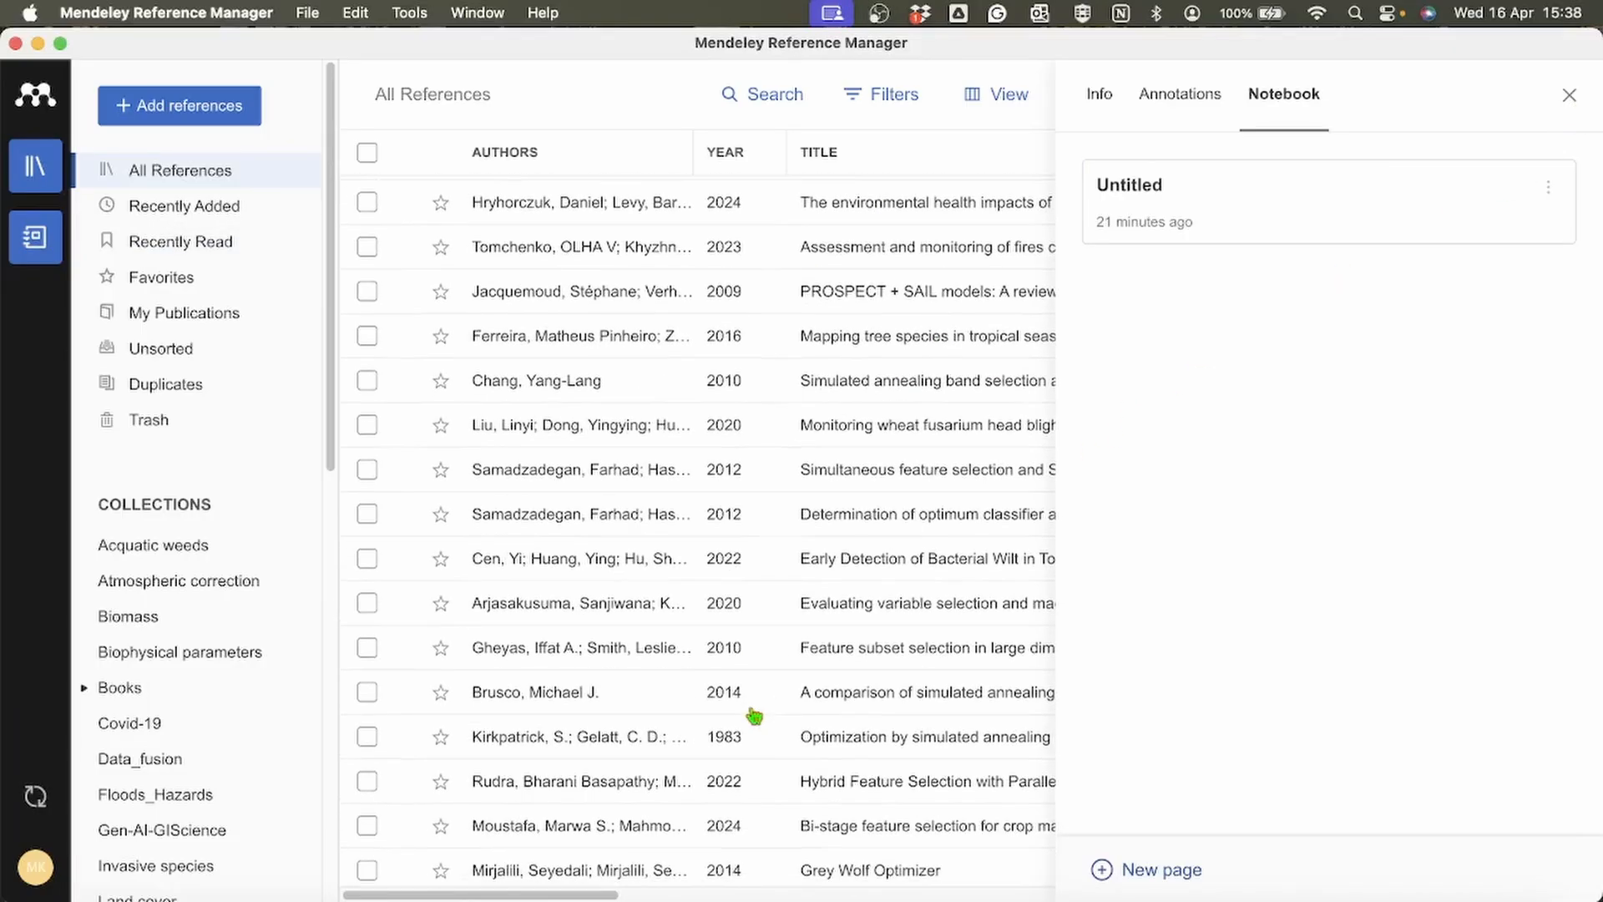
scroll(754, 716, "right", 3)
scroll(755, 716, "right", 3)
scroll(755, 716, "down", 10)
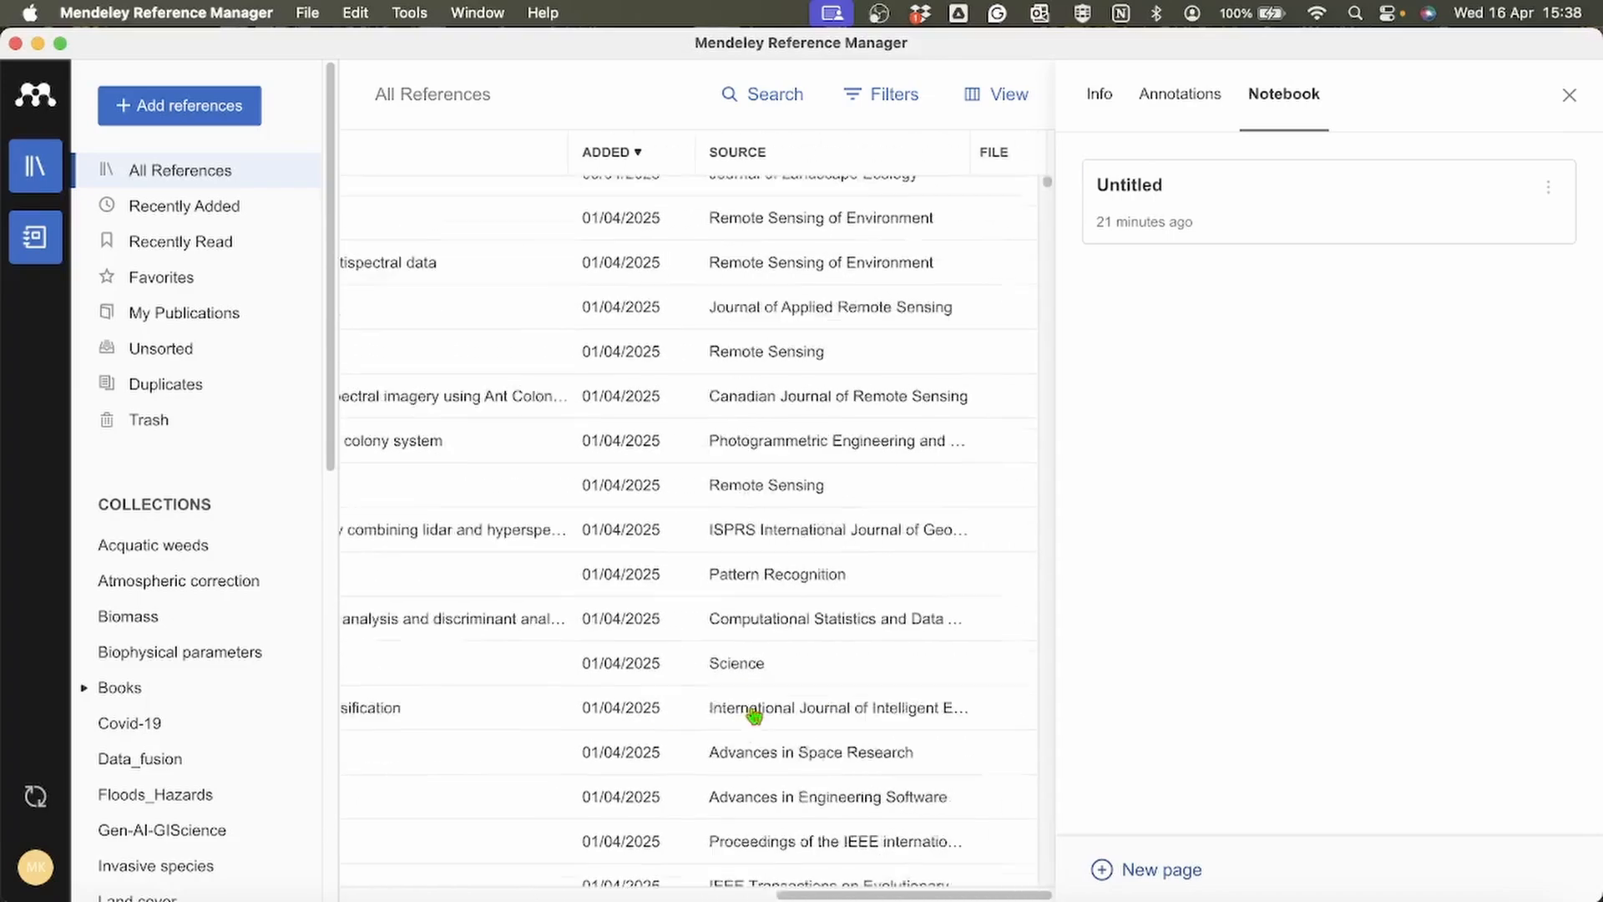
scroll(754, 715, "down", 15)
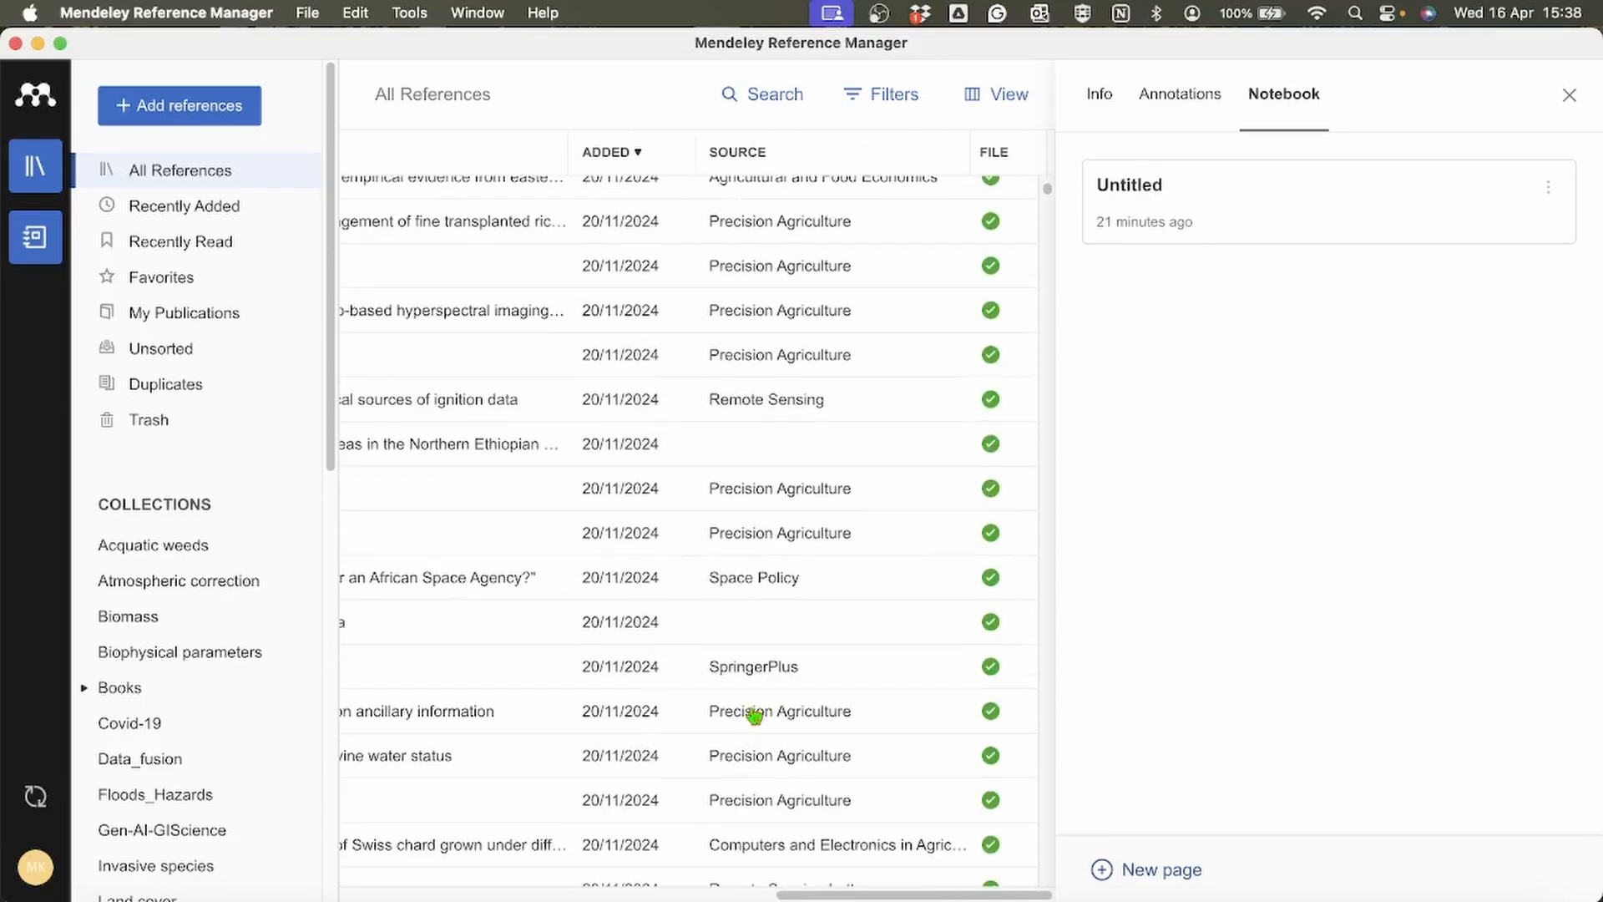
scroll(754, 715, "left", 5)
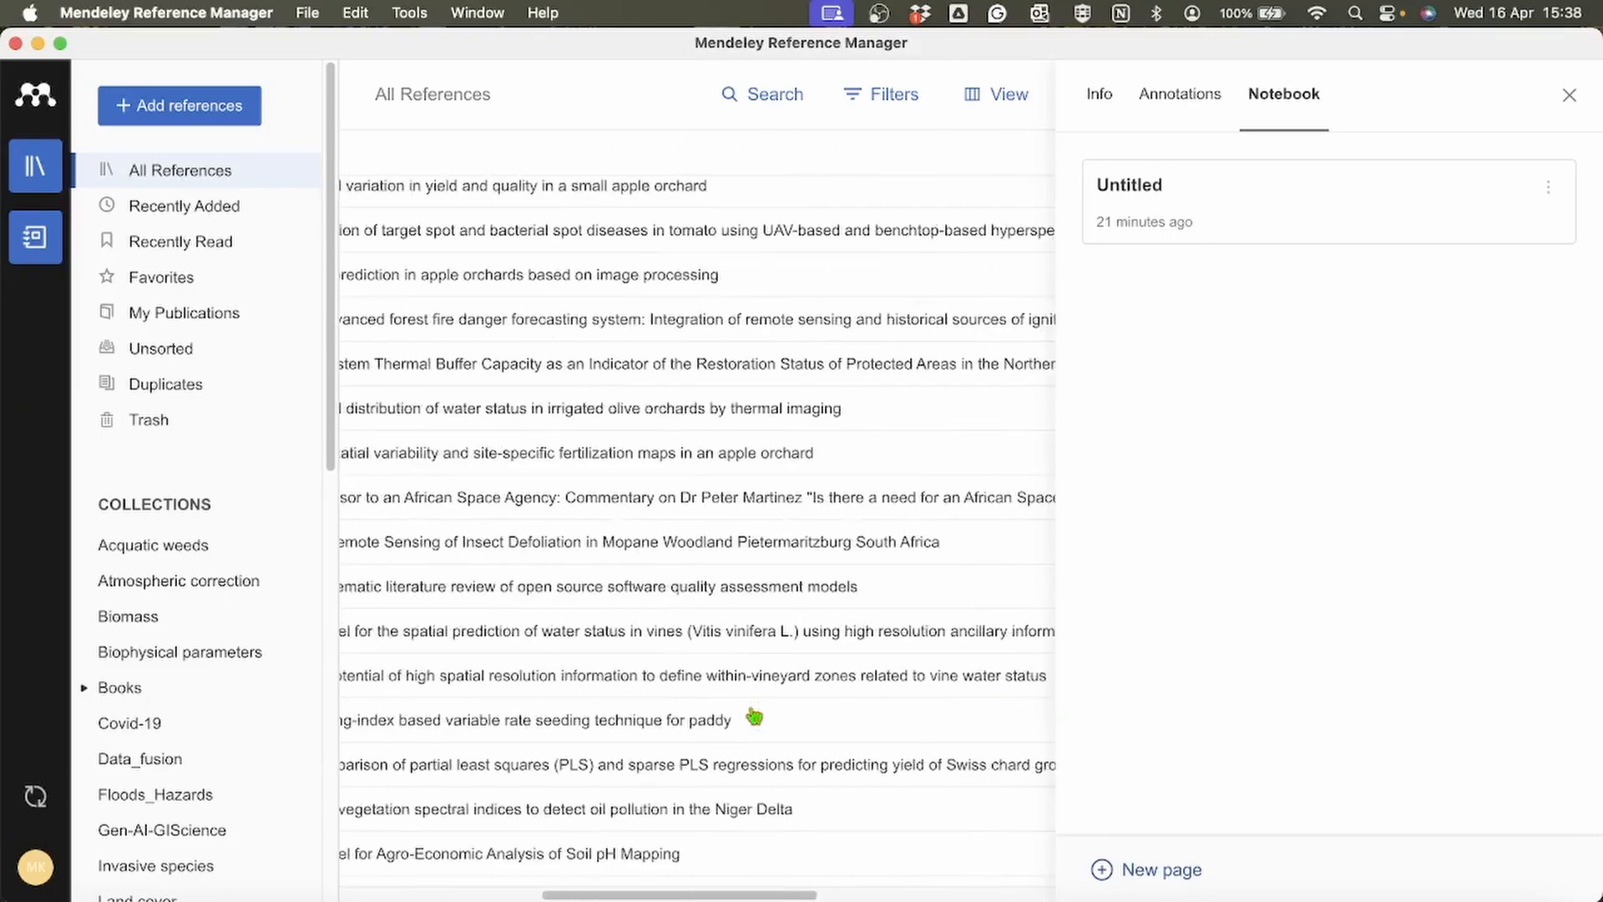
Open the PDF of "Soil spatial variability and site-specific fertilization maps in an apple orchard" and enlarge its Introduction paragraph
double_click(594, 461)
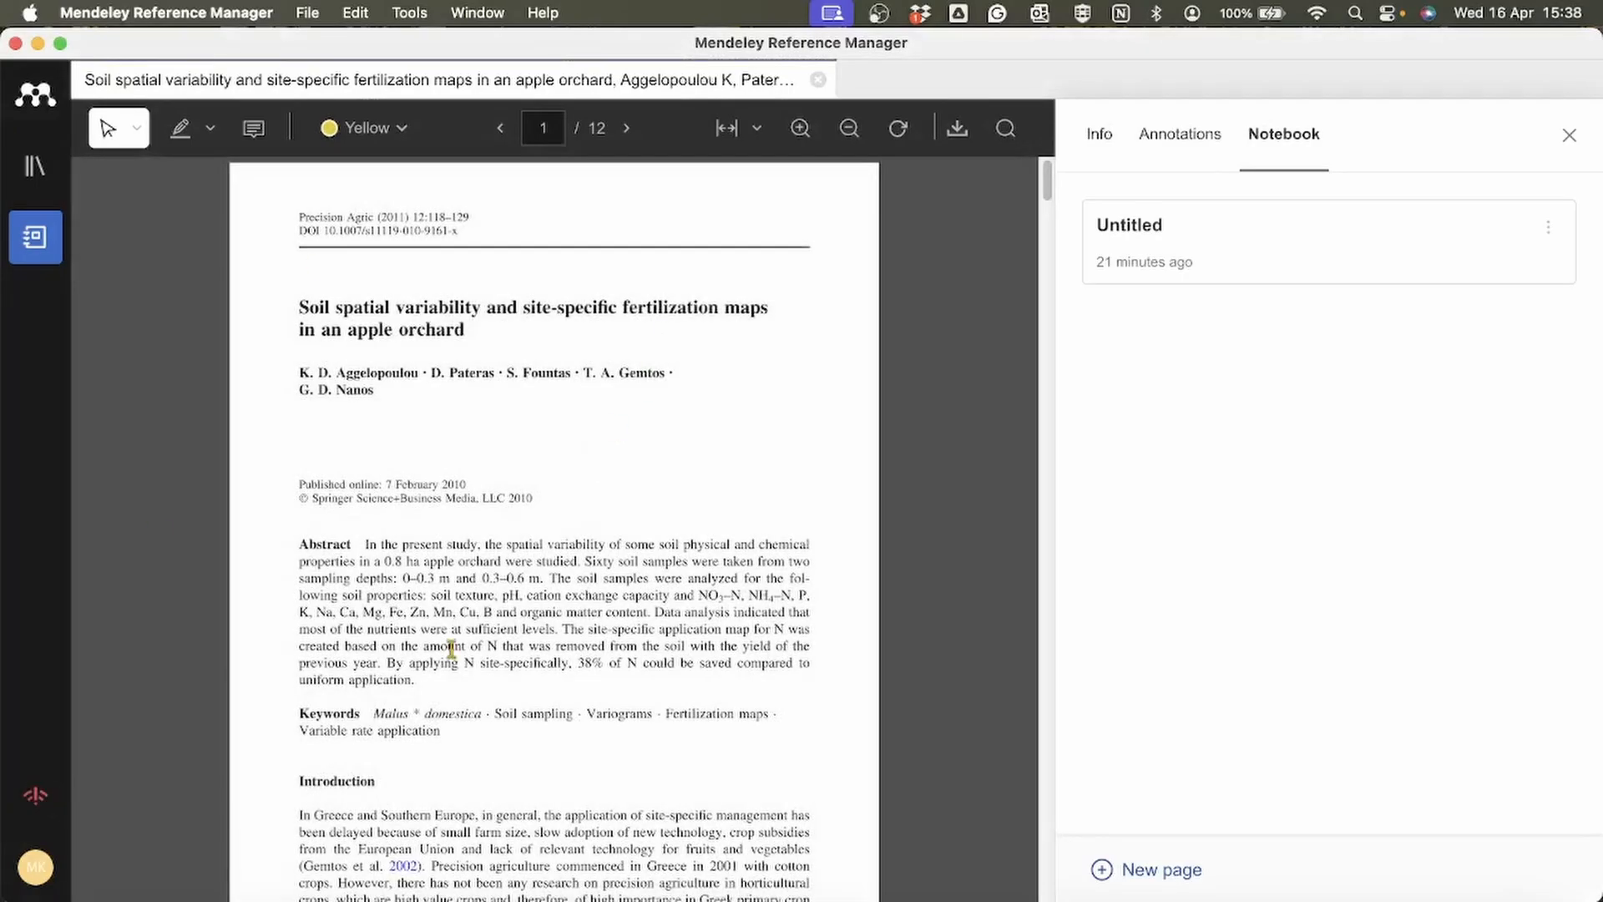
scroll(451, 650, "up", 4)
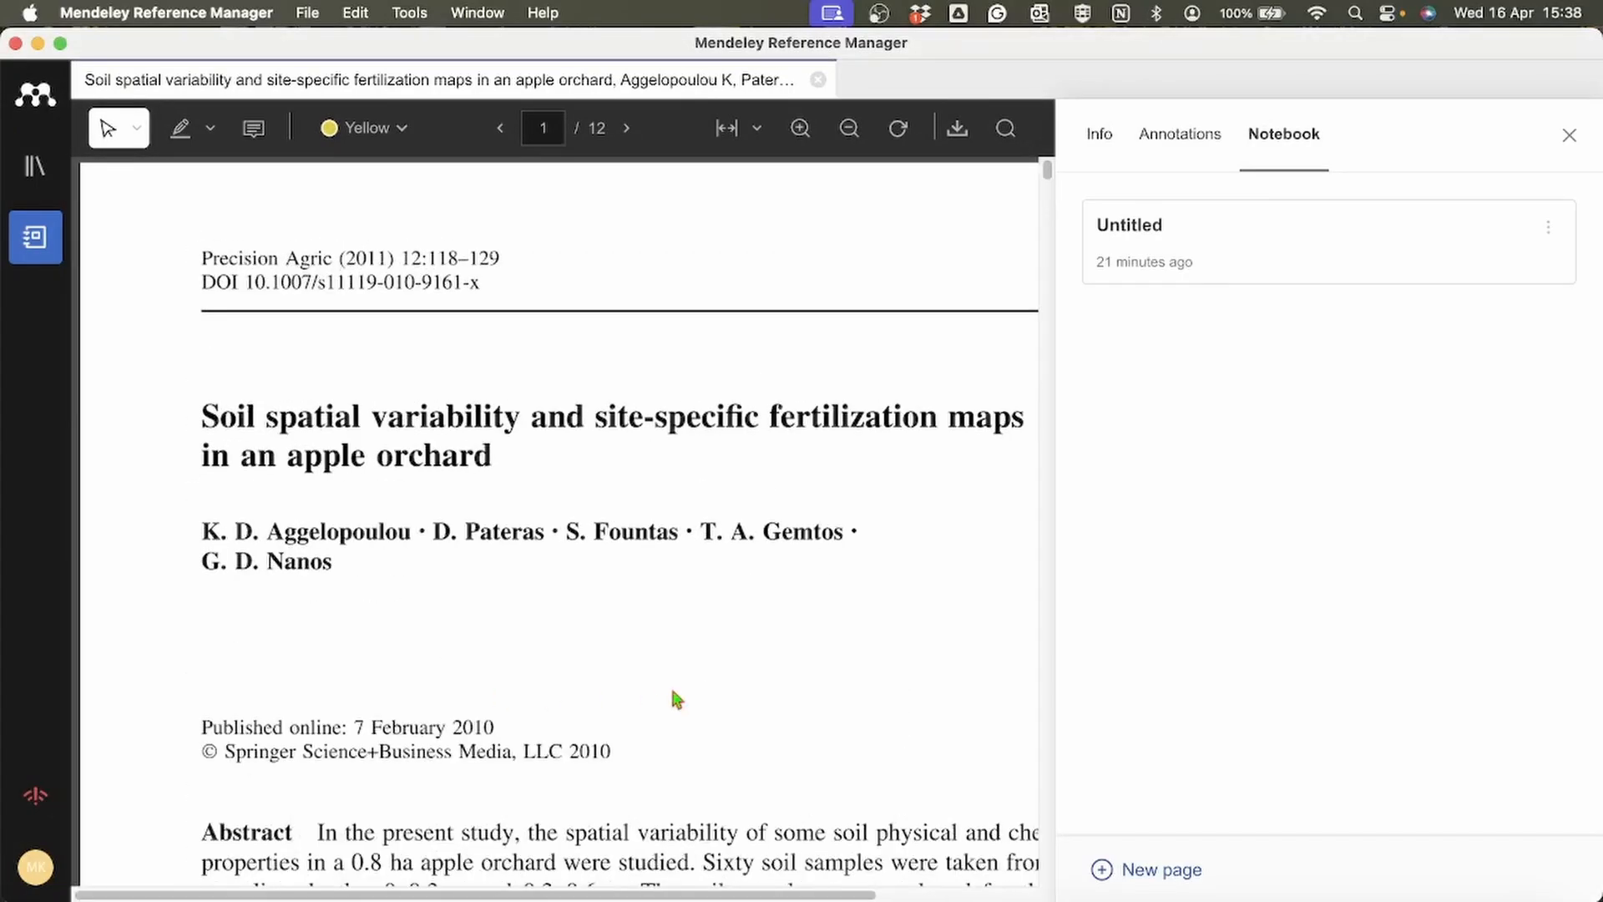
scroll(676, 700, "down", 7)
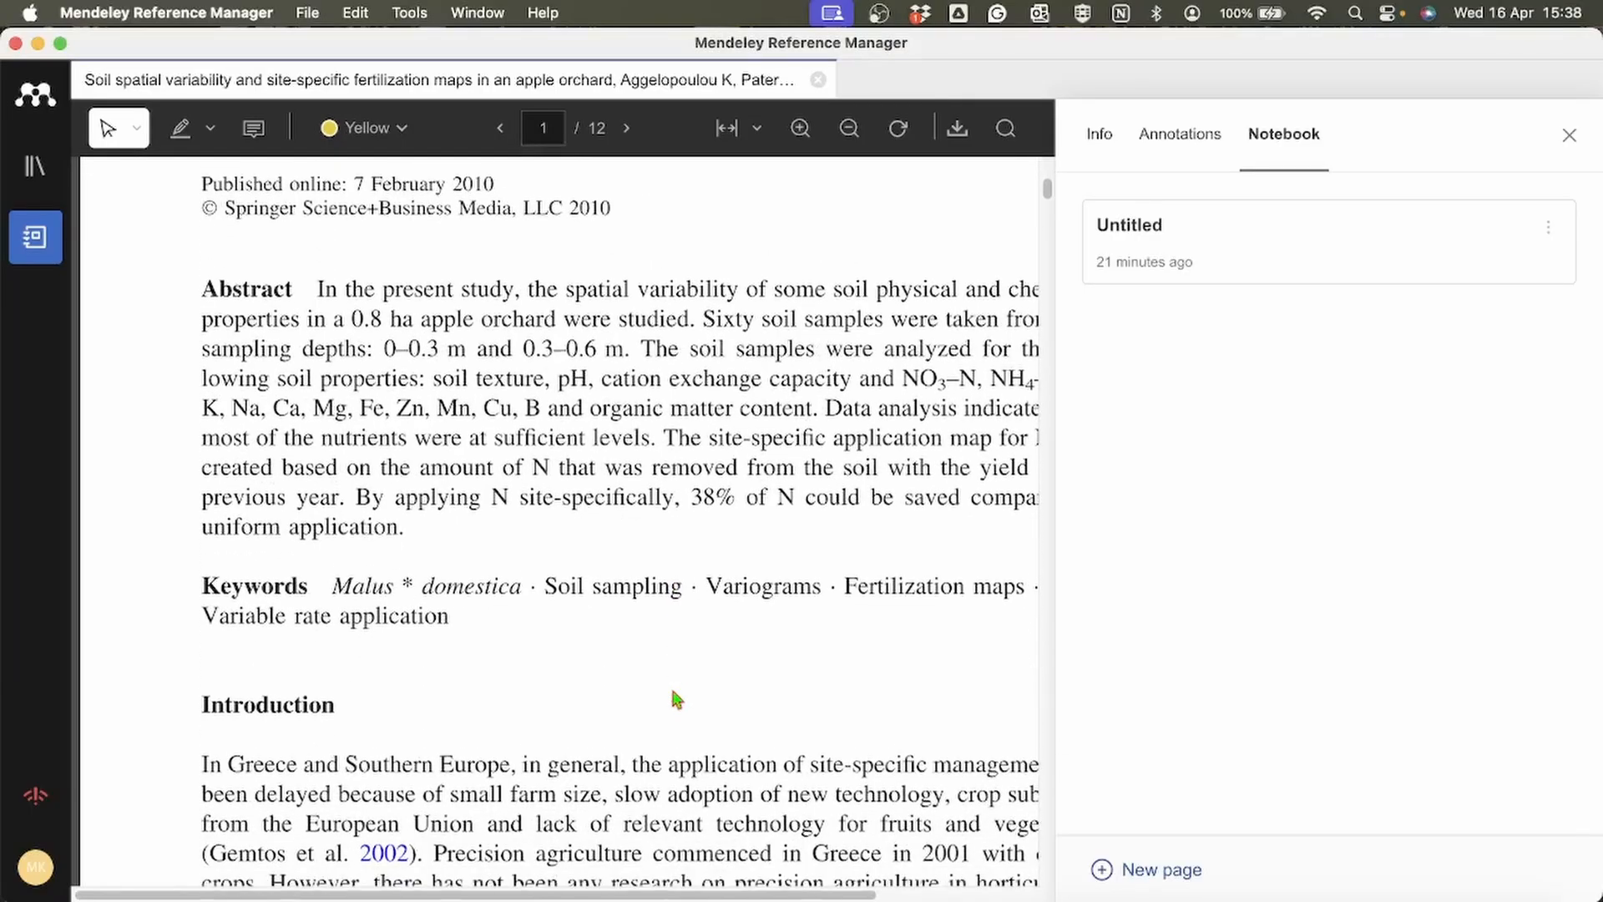
scroll(551, 726, "down", 4)
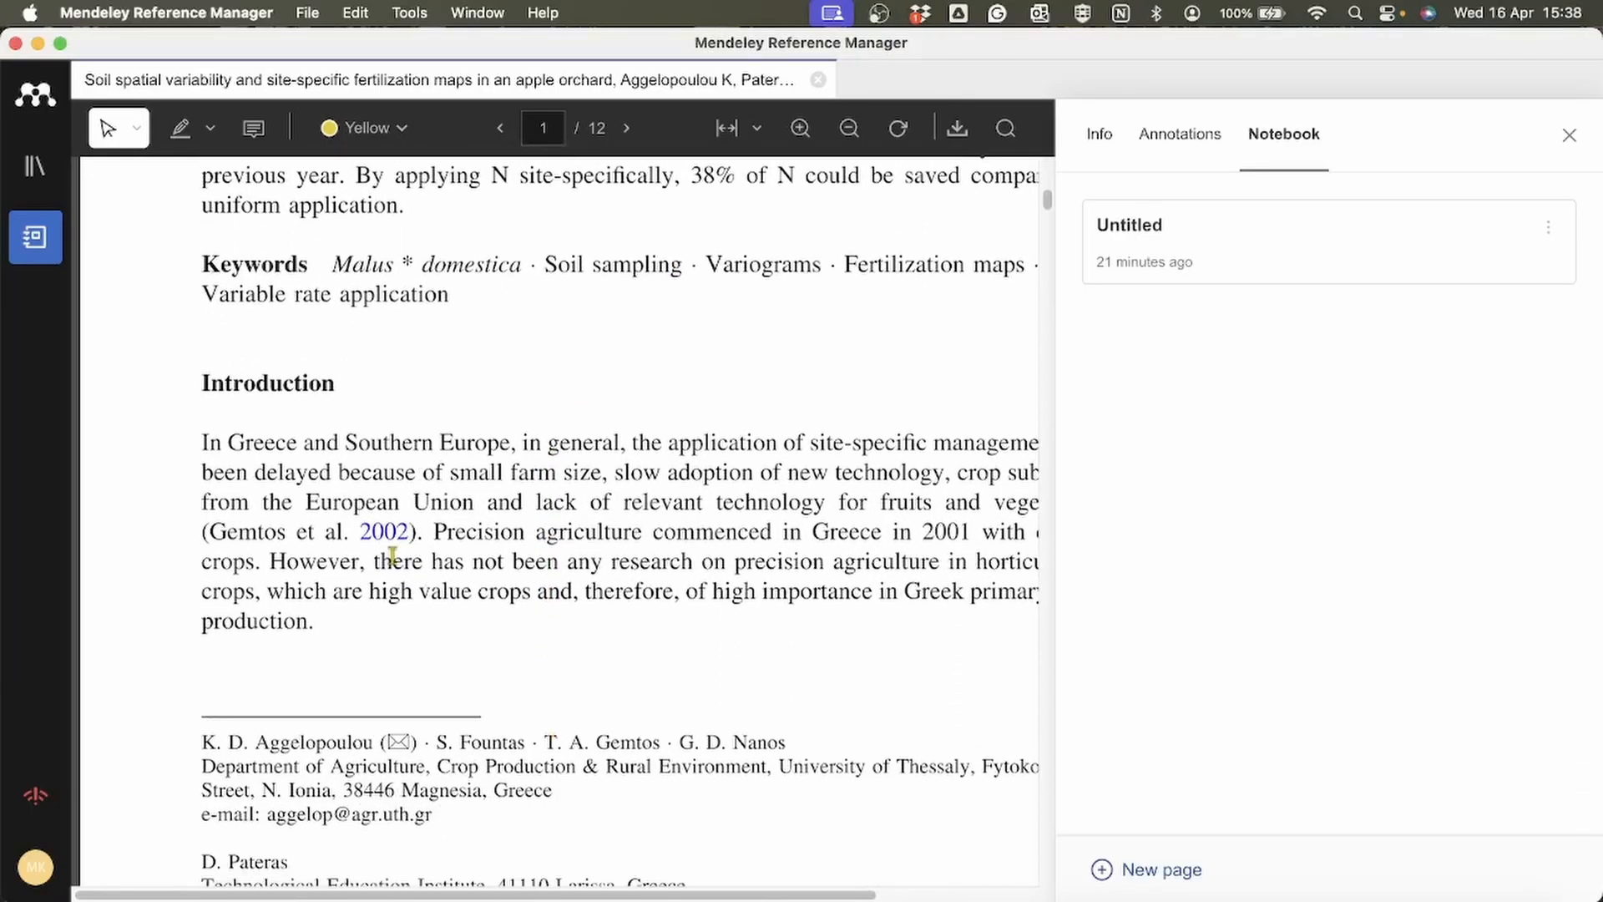
Set the annotation colour to Green, with the Introduction's opening sentence selected as a trial
left_click_drag(201, 440, 424, 539)
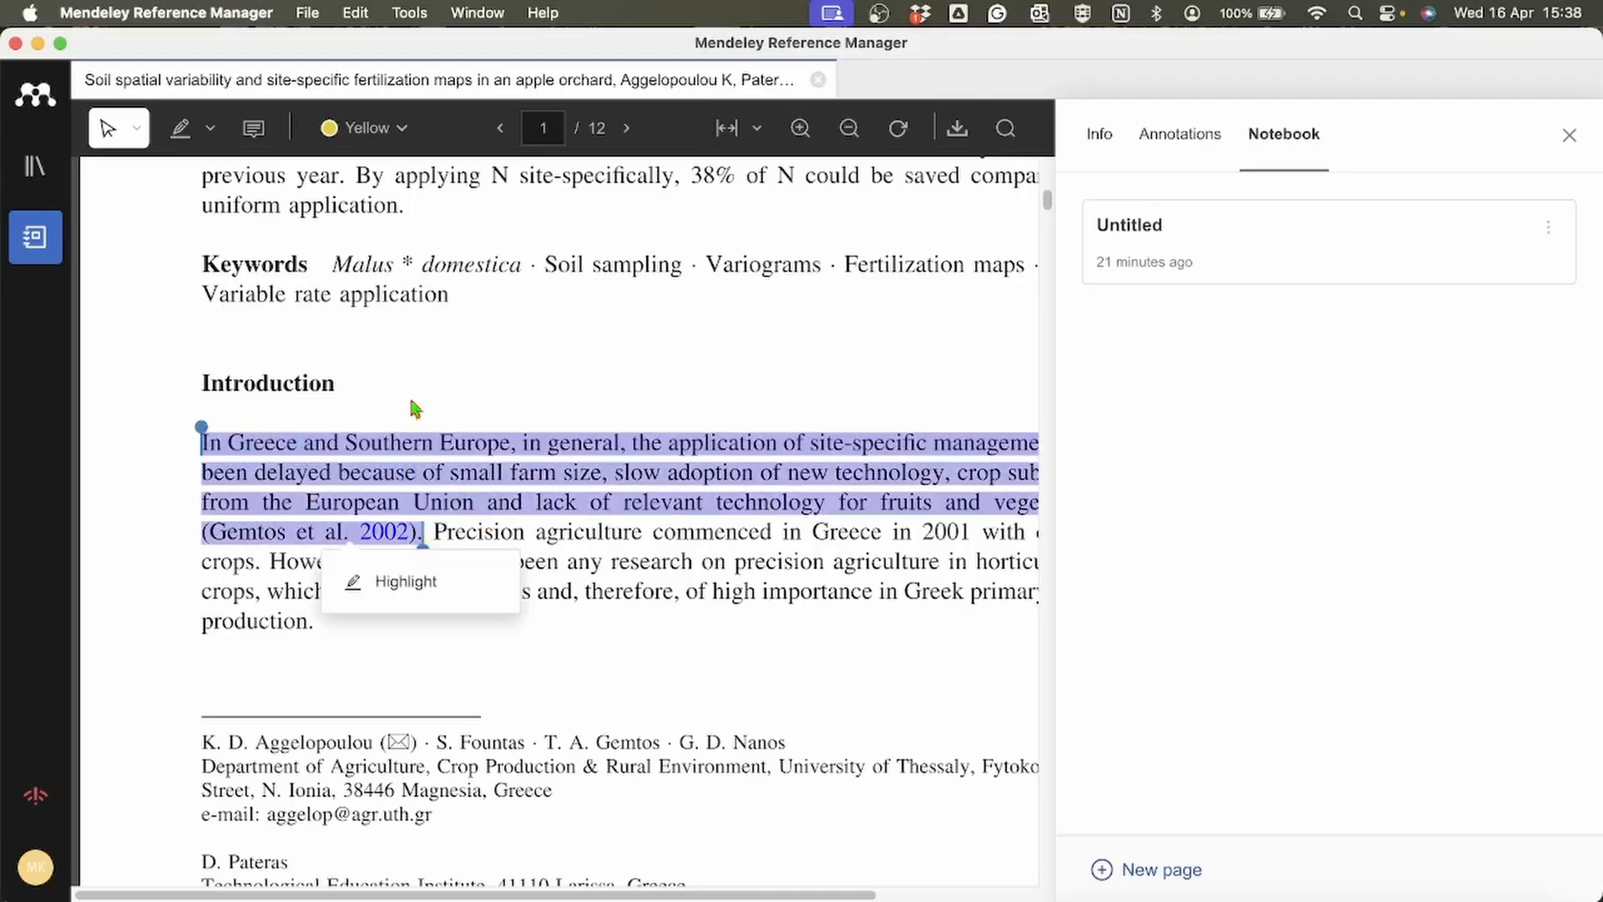
left_click(332, 134)
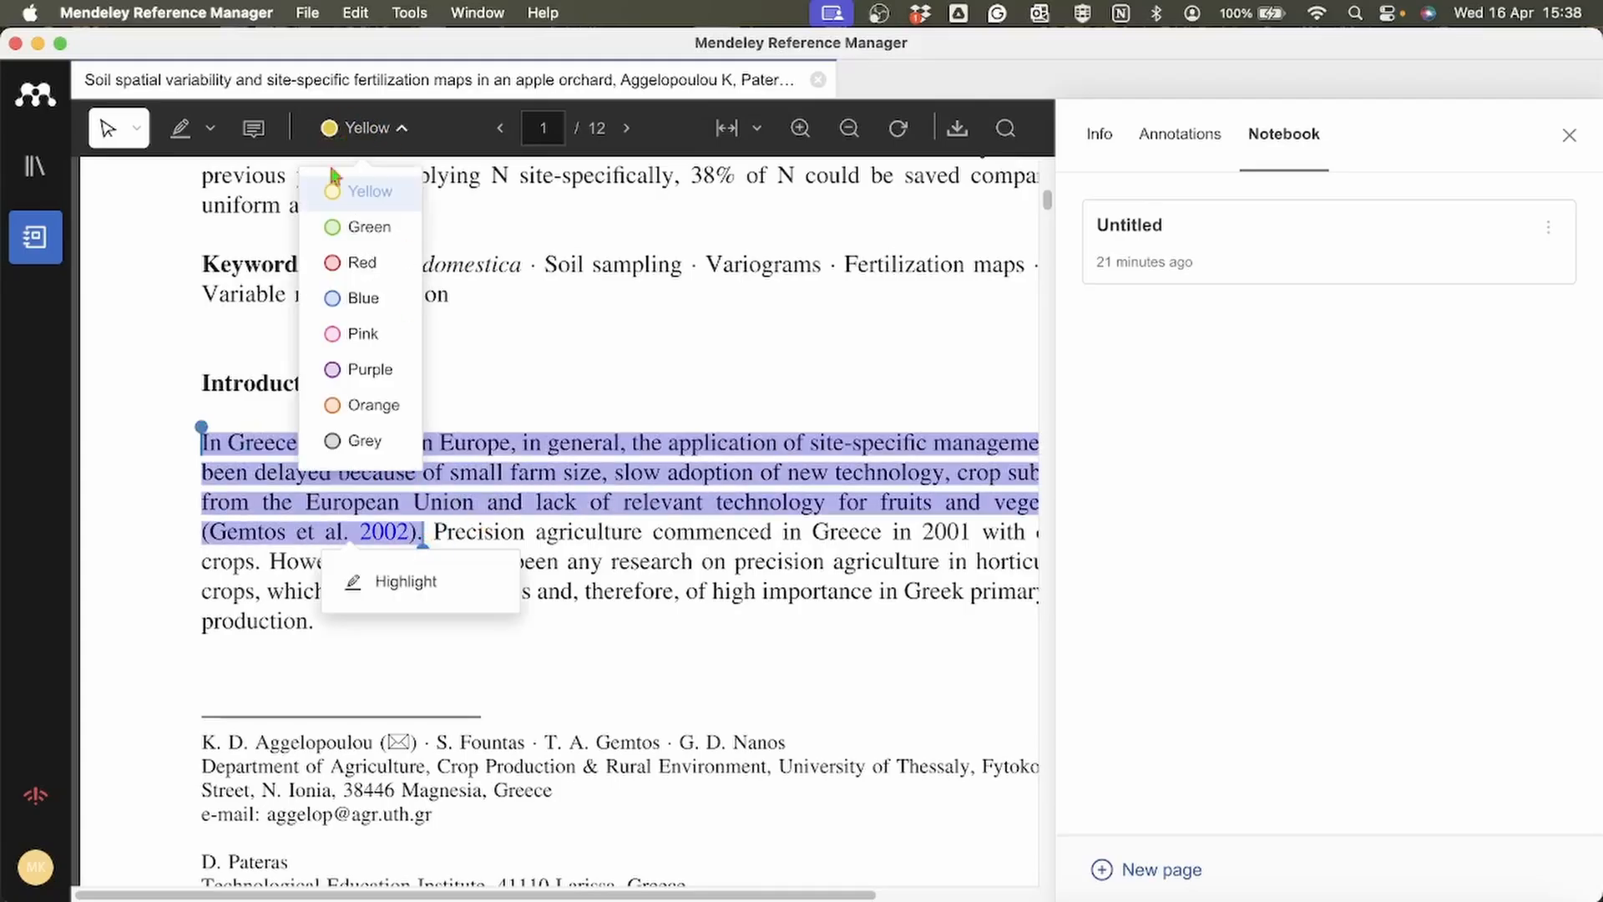
left_click(334, 229)
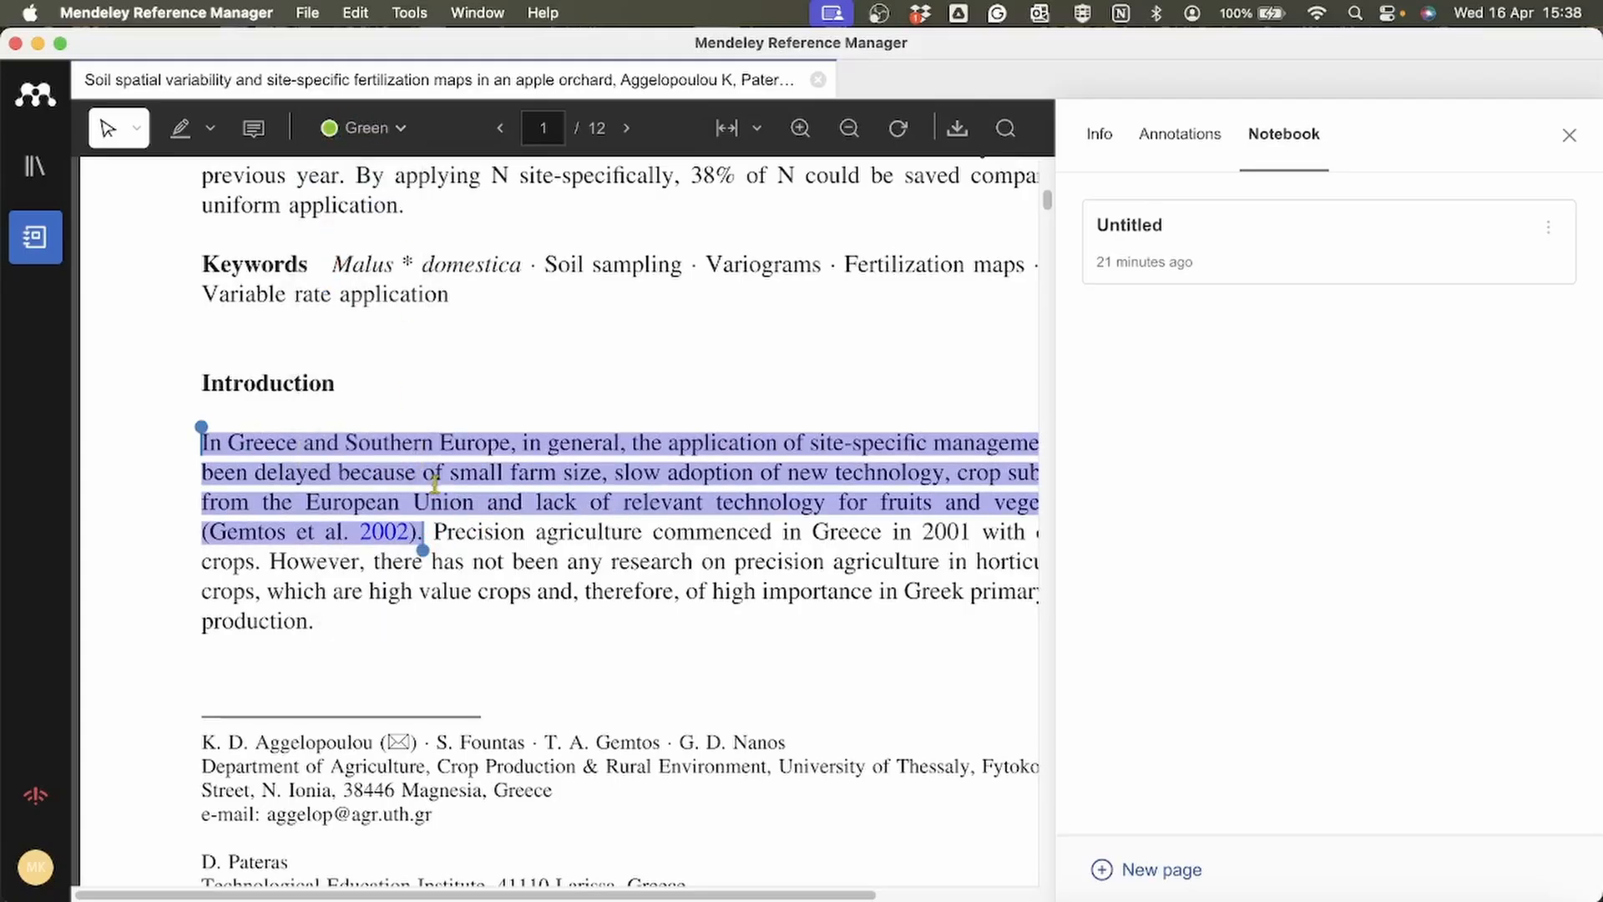
left_click(465, 561)
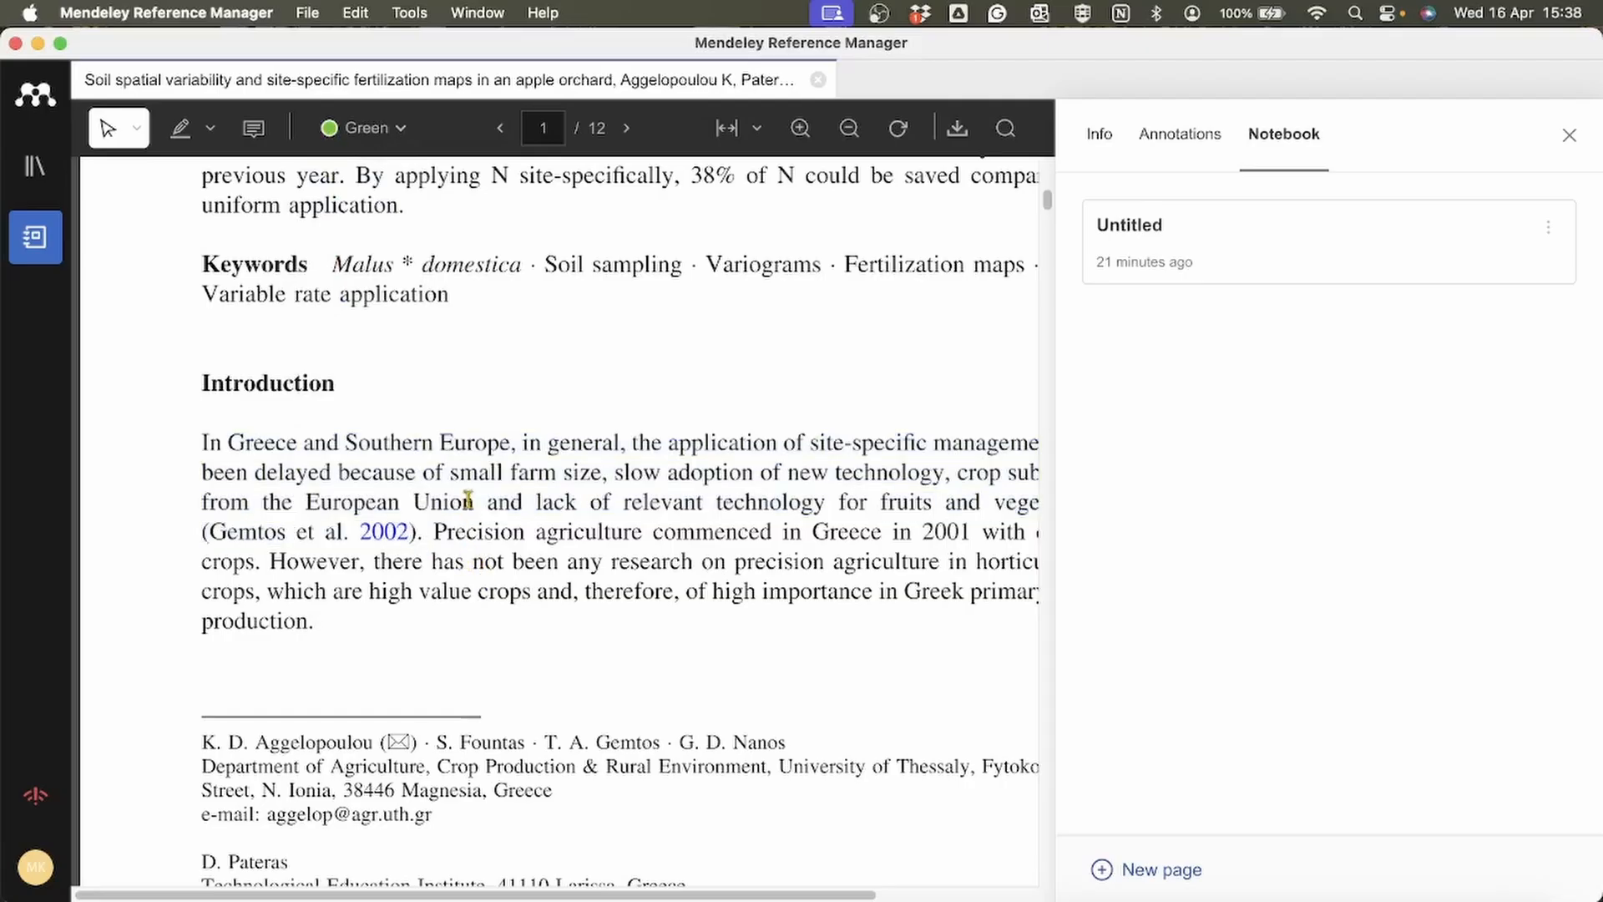
left_click(351, 130)
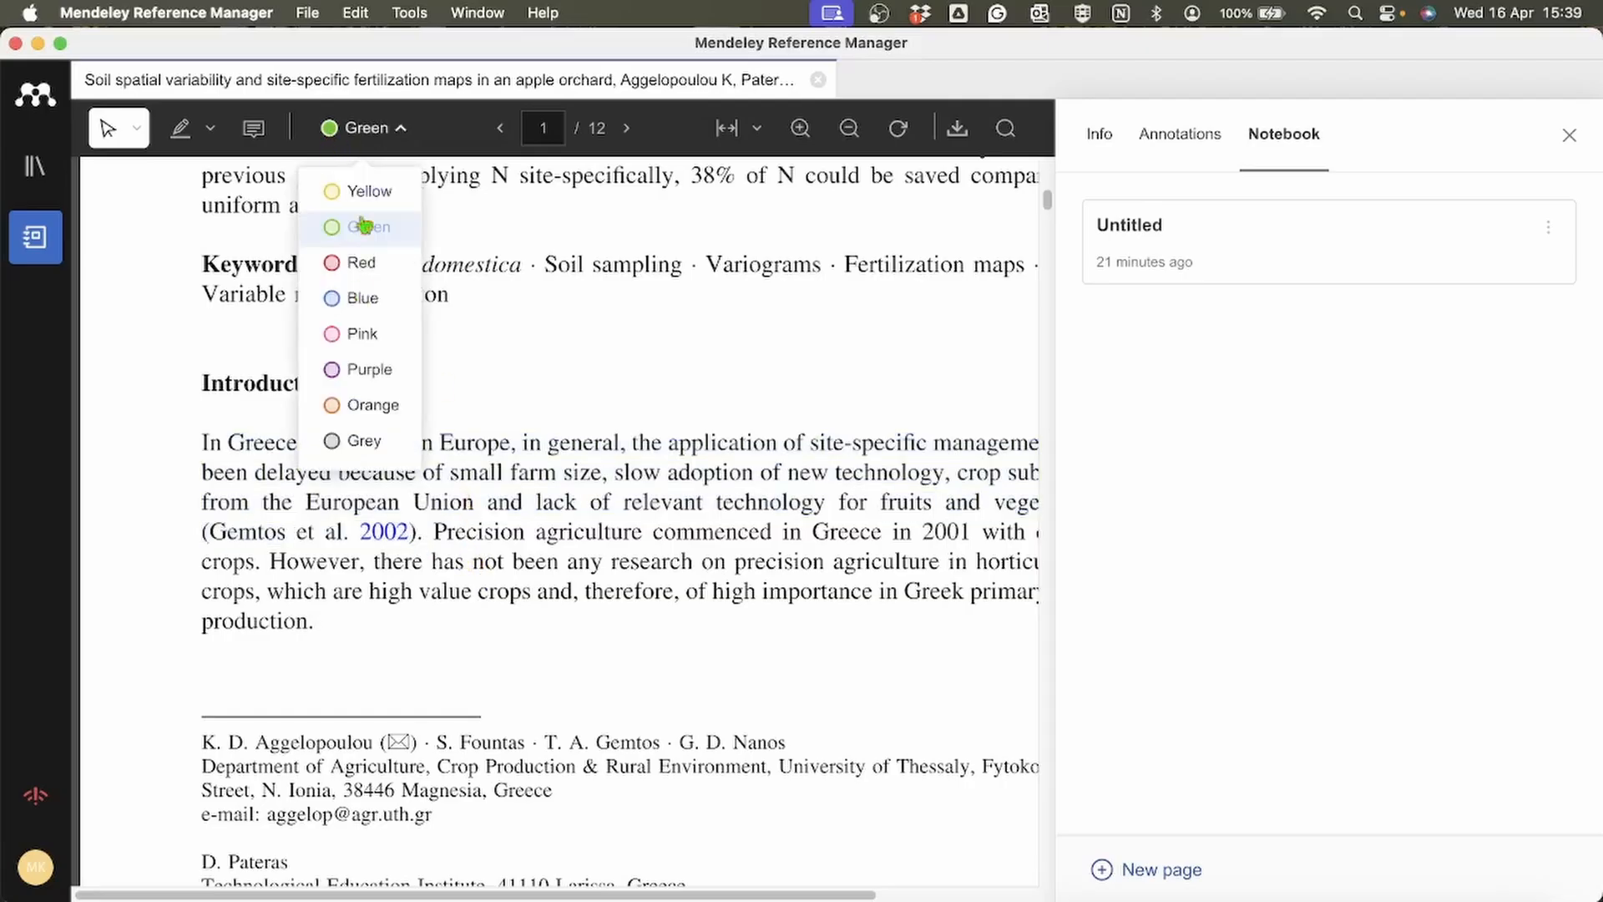
left_click(350, 130)
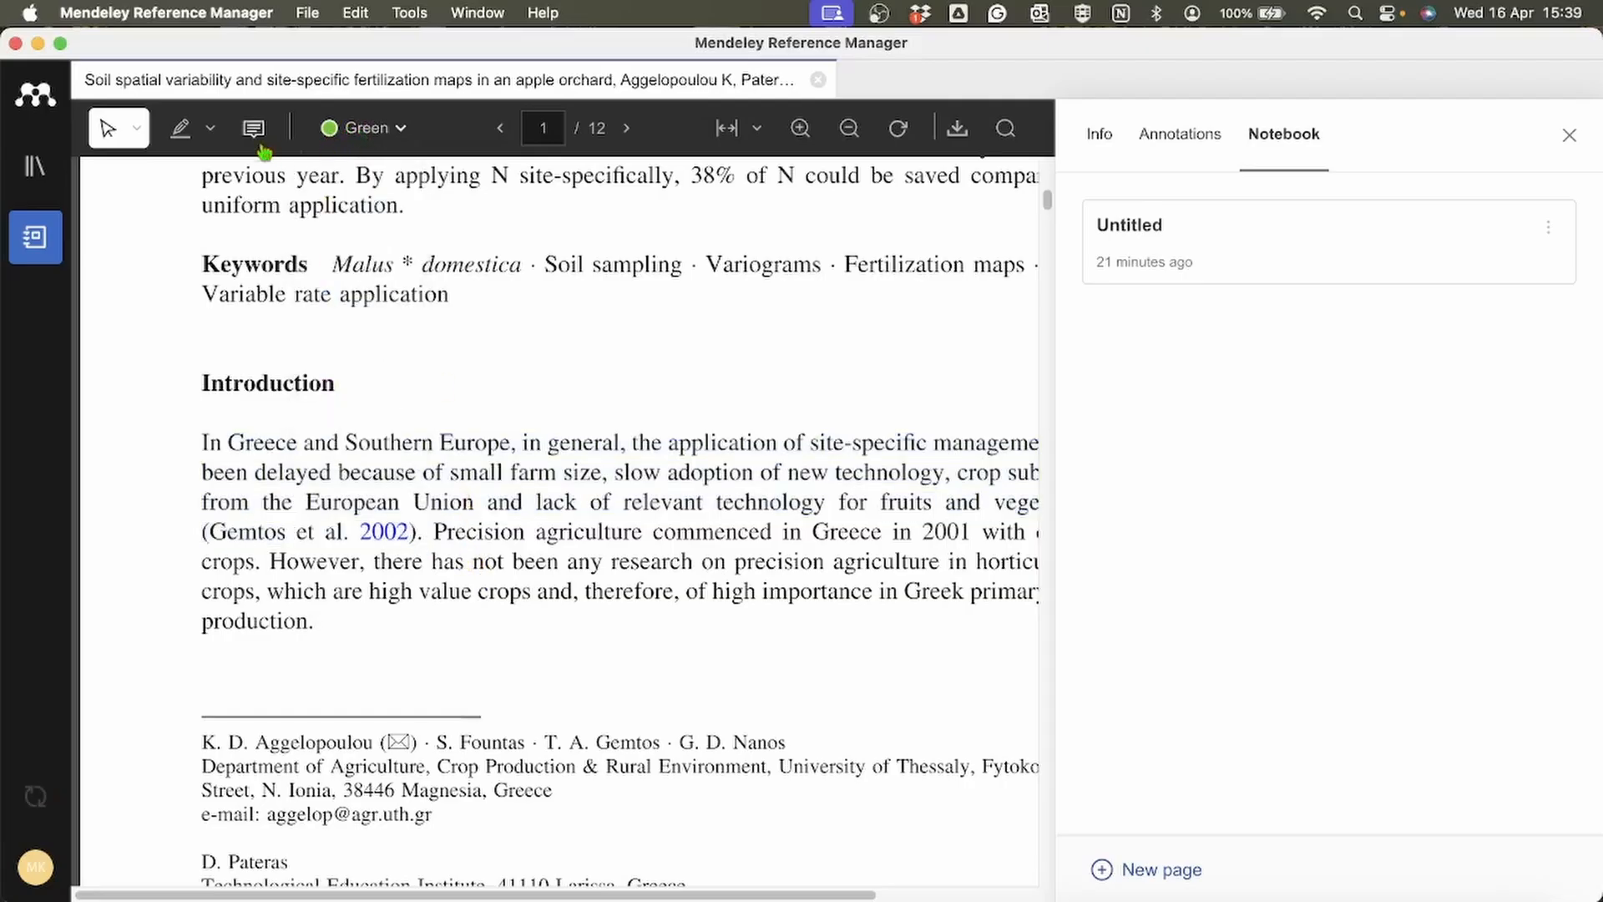
Highlight the Introduction's first sentence in green, from "In Greece and Southern Europe" to "(Gemtos et al. 2002)."
left_click(210, 129)
left_click(189, 193)
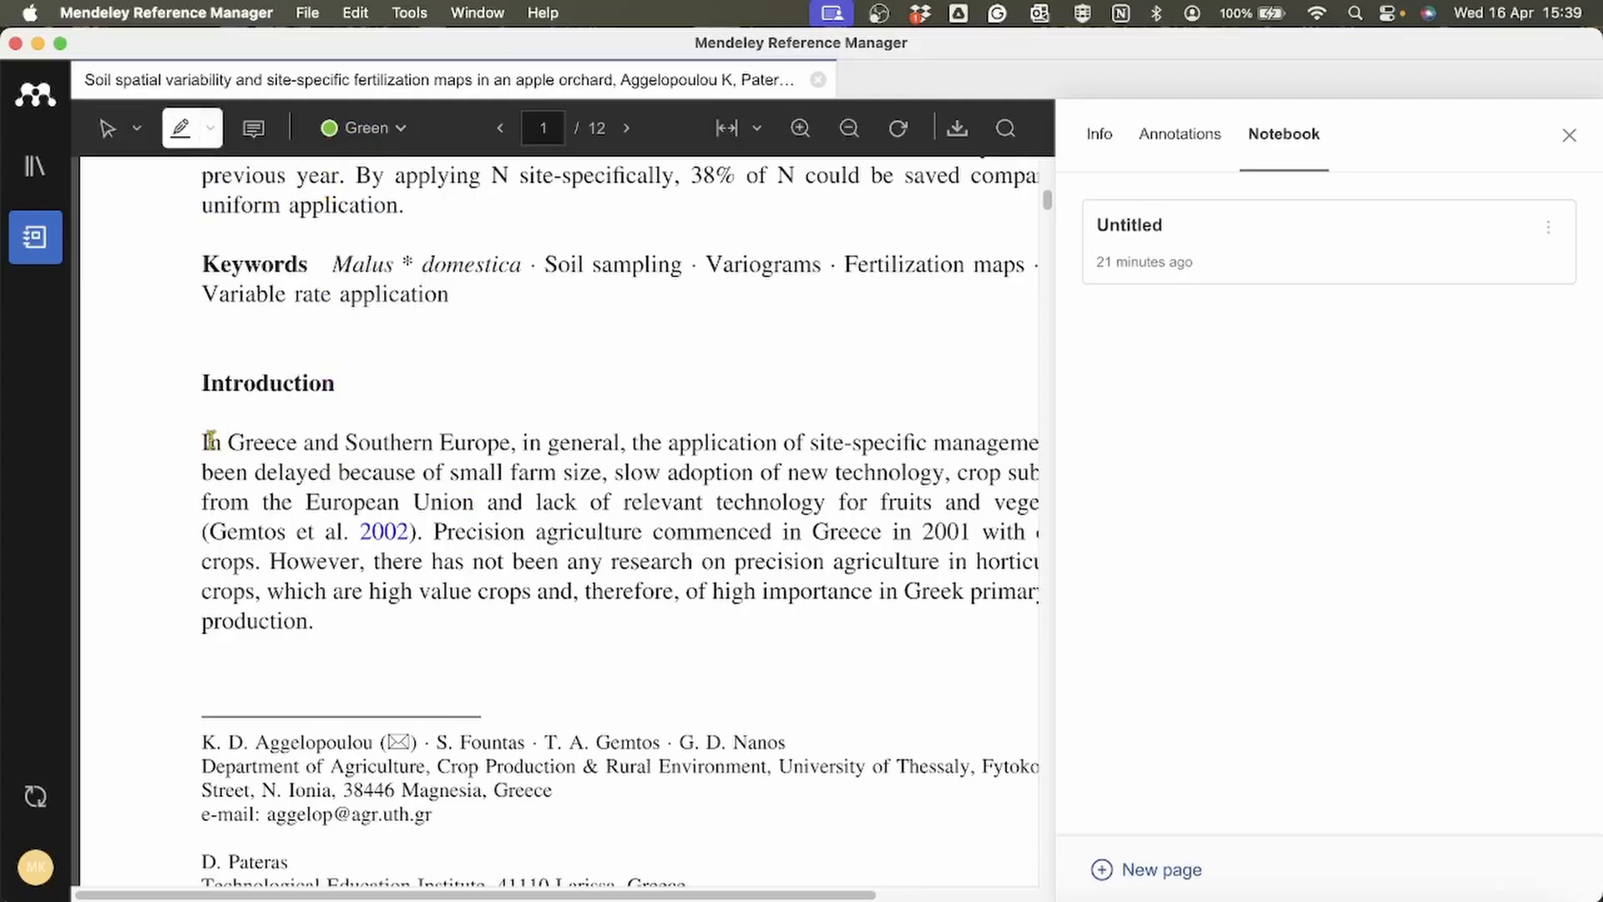
left_click_drag(200, 440, 424, 535)
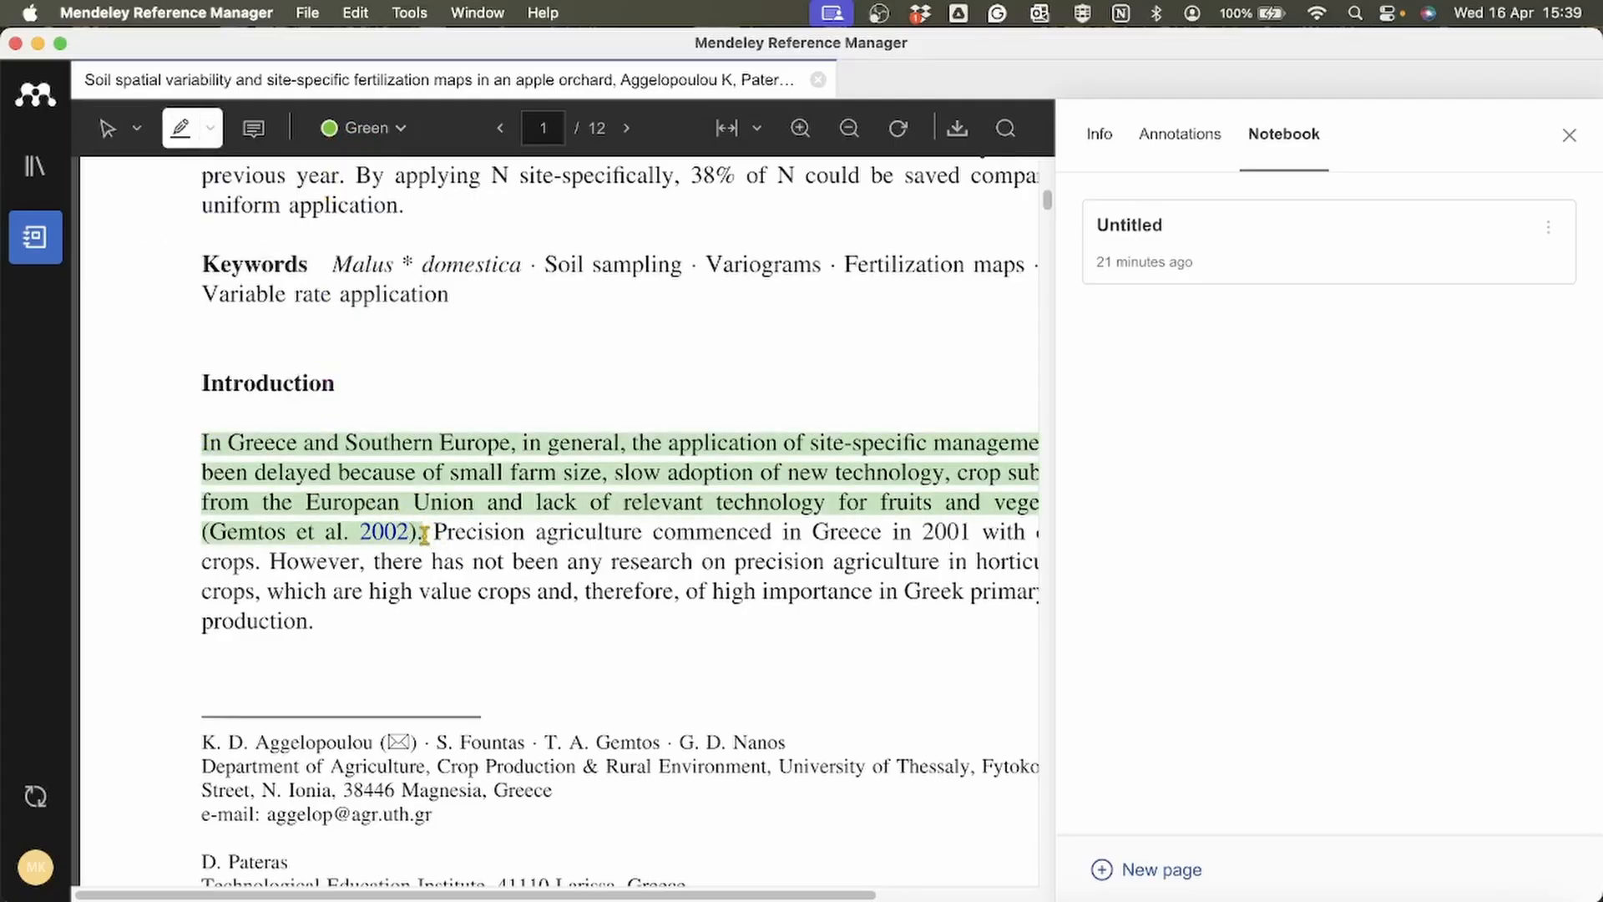
left_click(510, 451)
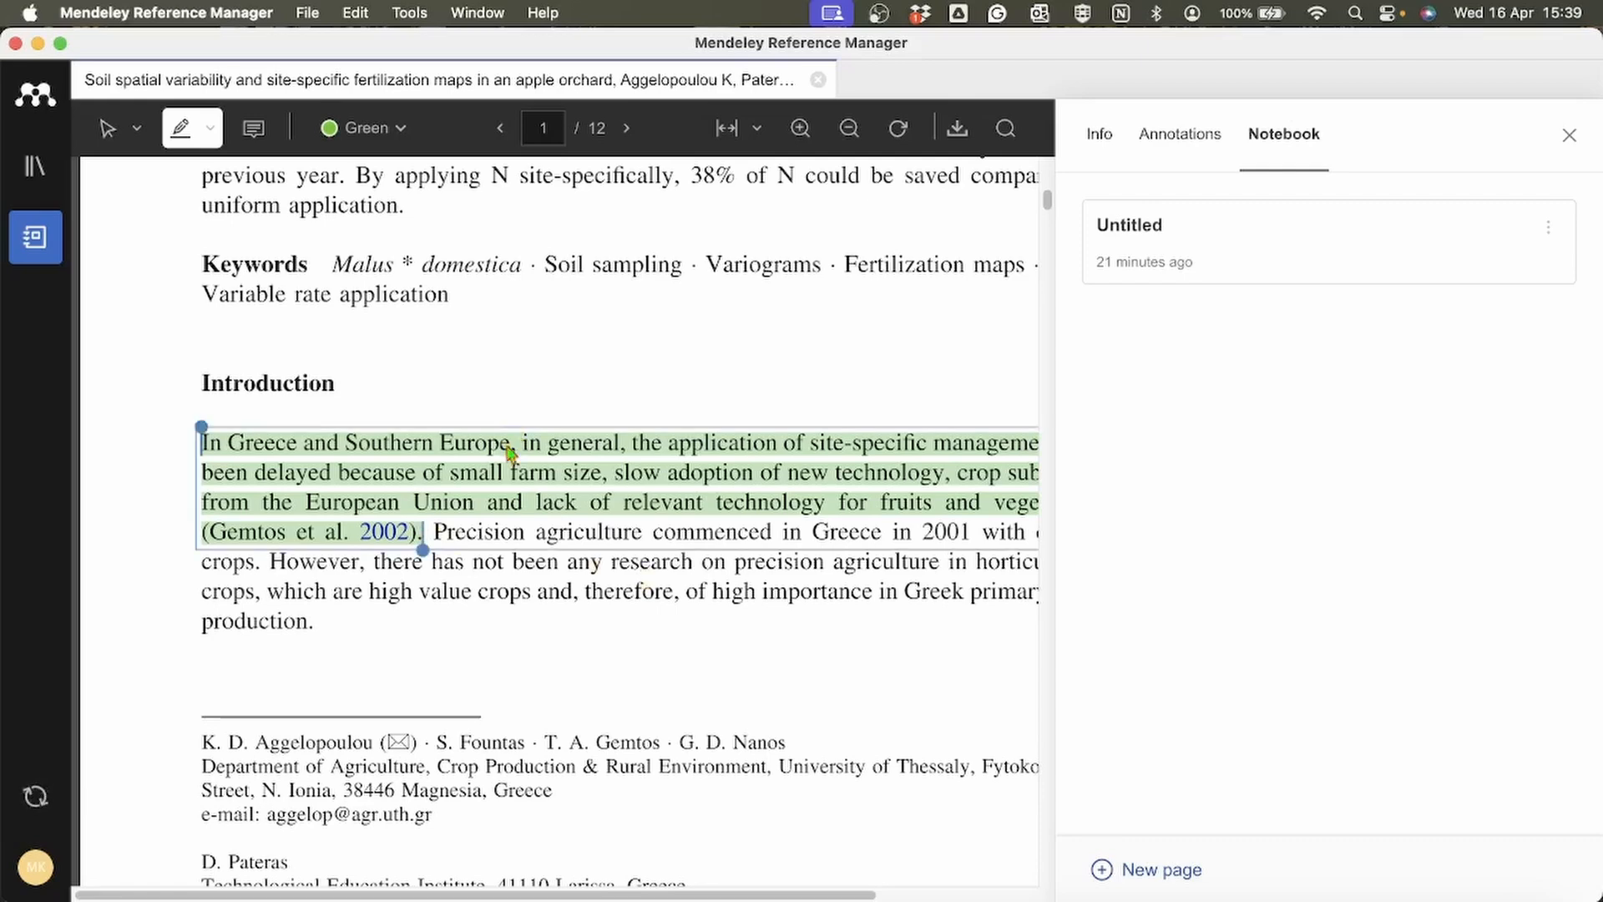
Add a sticky note reading "Important description" just below the highlighted Introduction sentence, and reopen it to check its comment
left_click(254, 134)
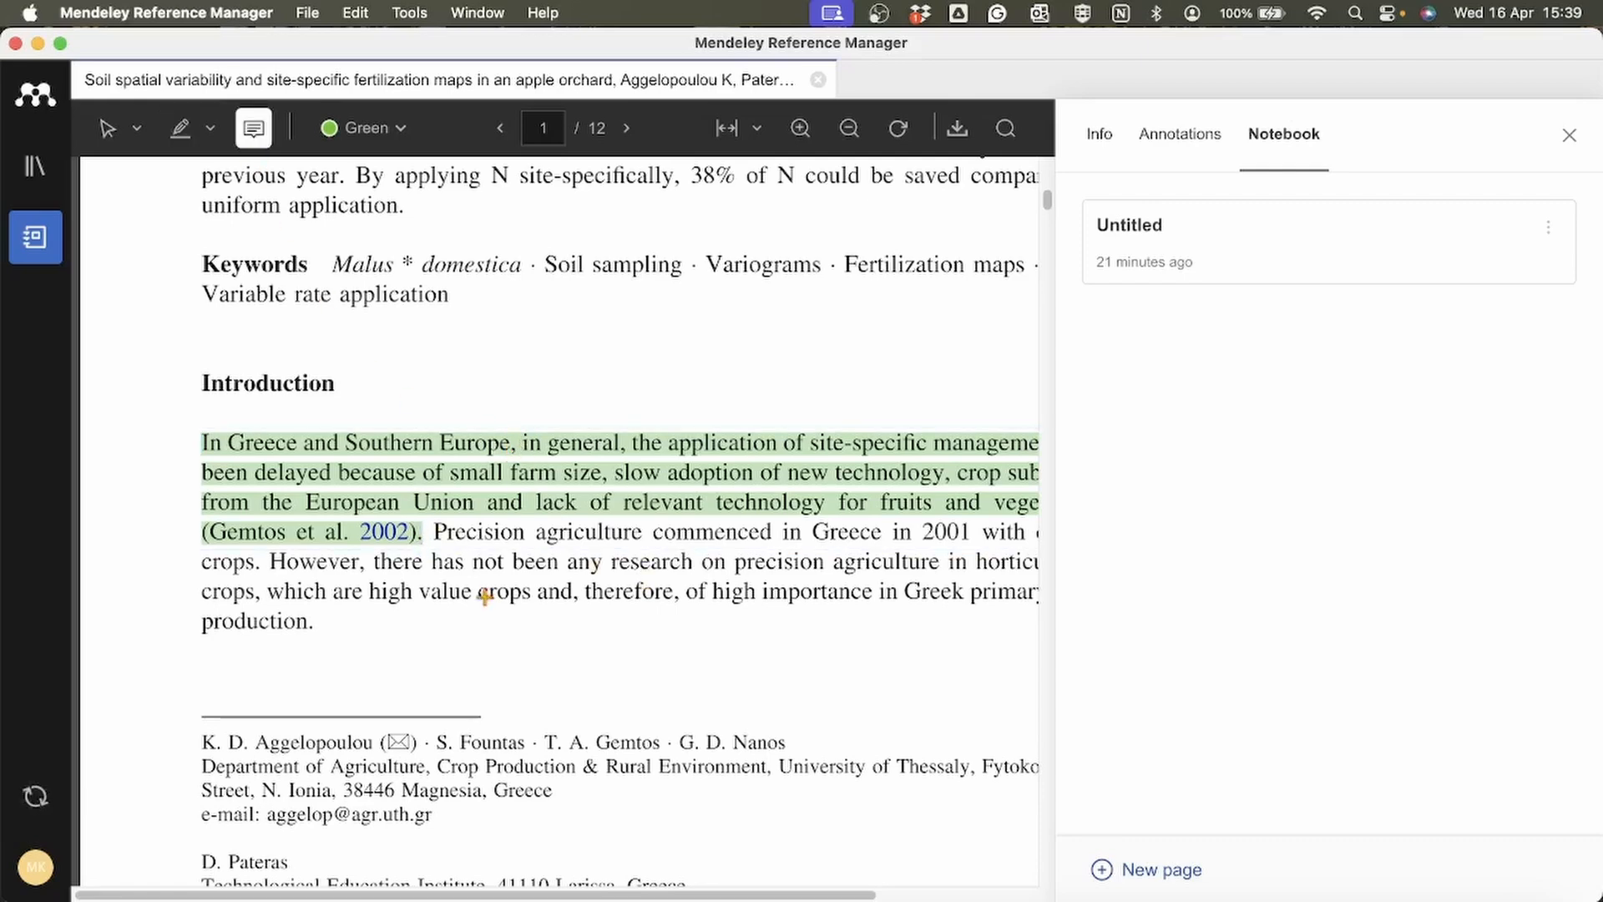
left_click(451, 564)
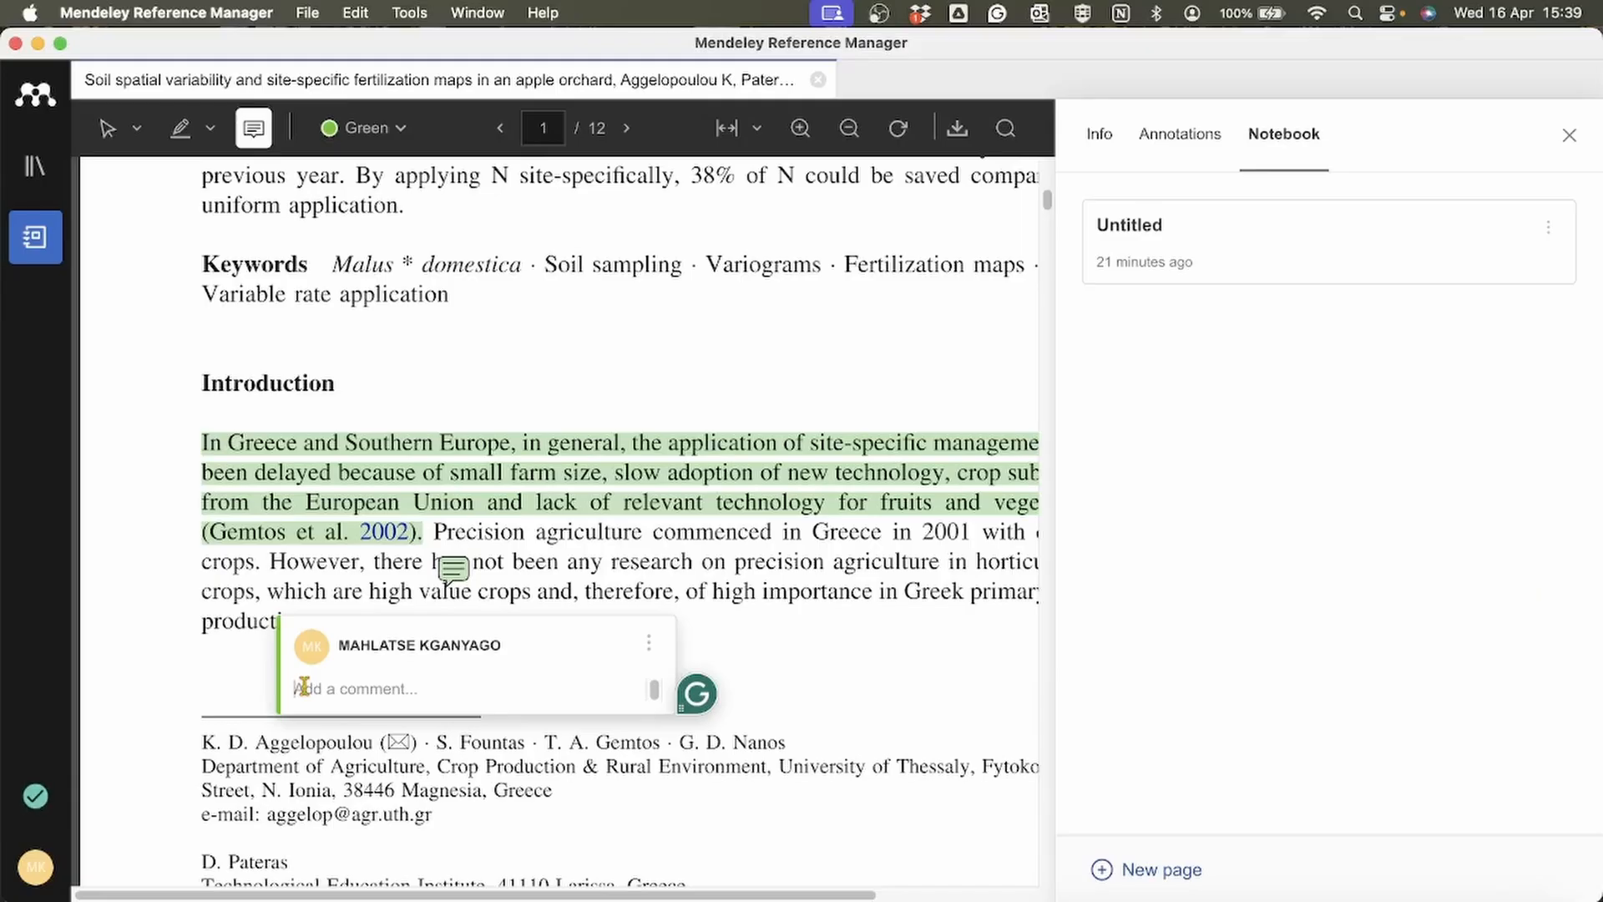
left_click(305, 686)
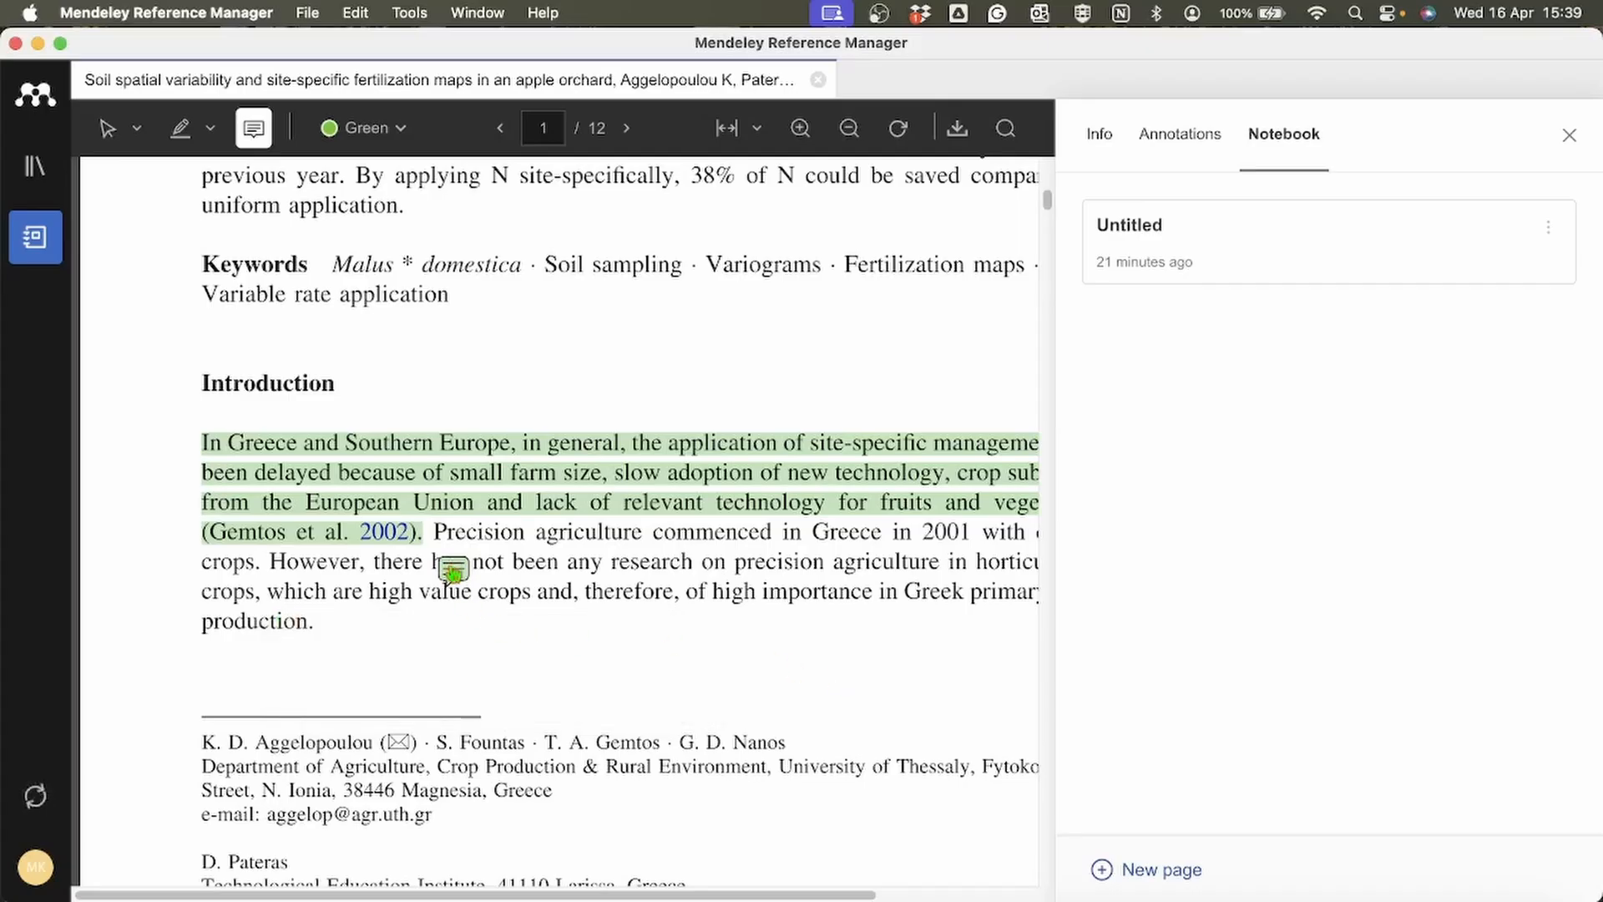
scroll(452, 572, "down", 5)
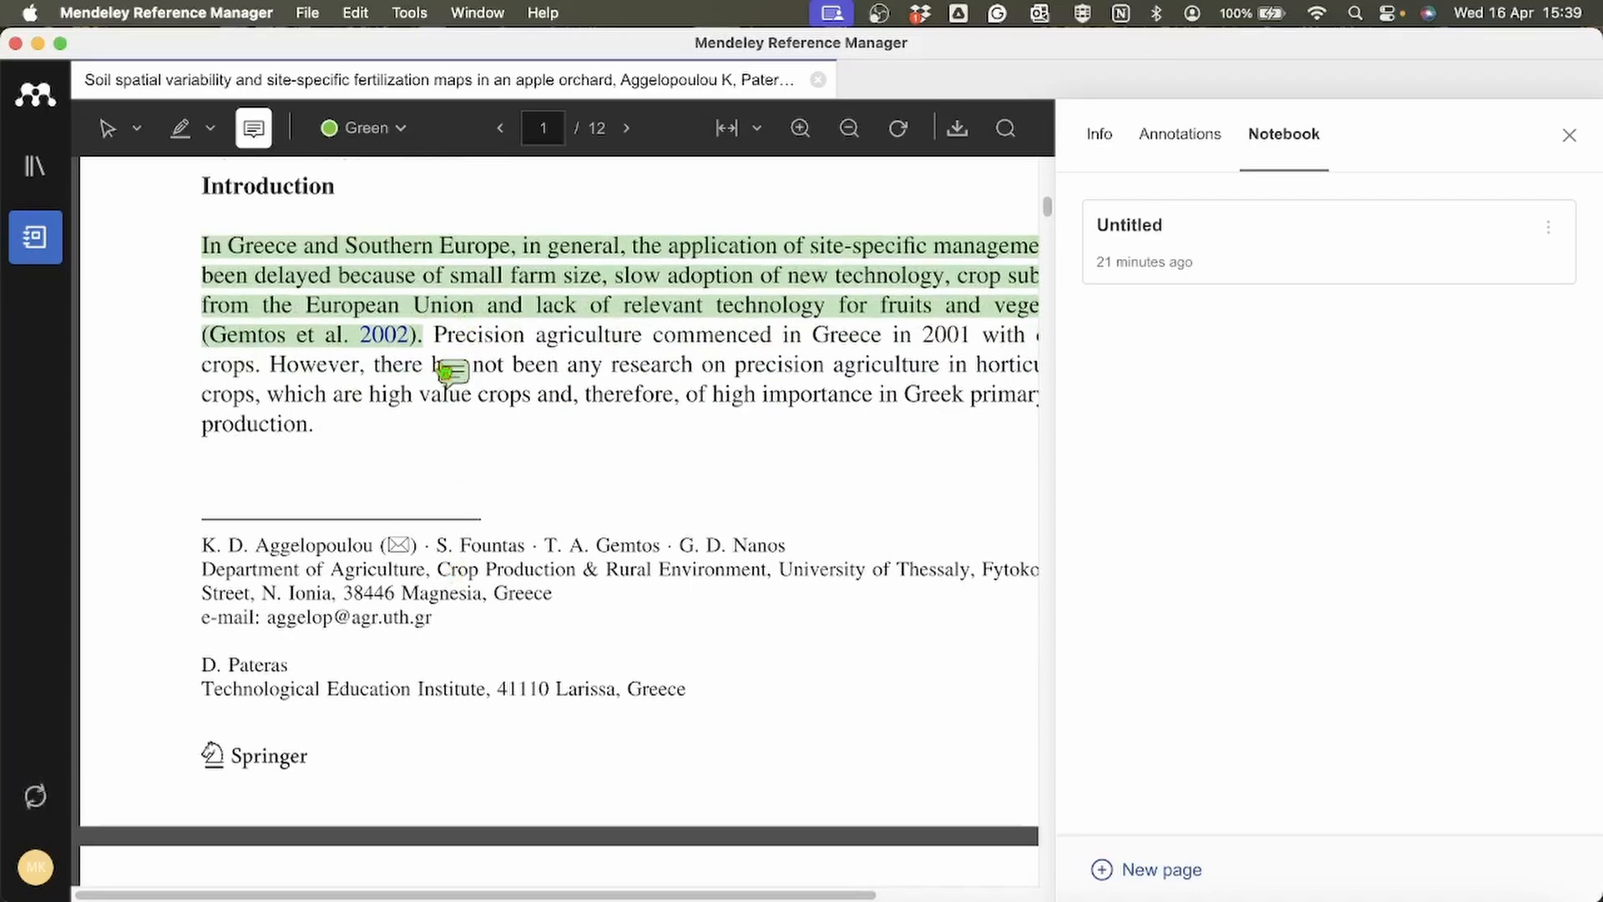
left_click(451, 373)
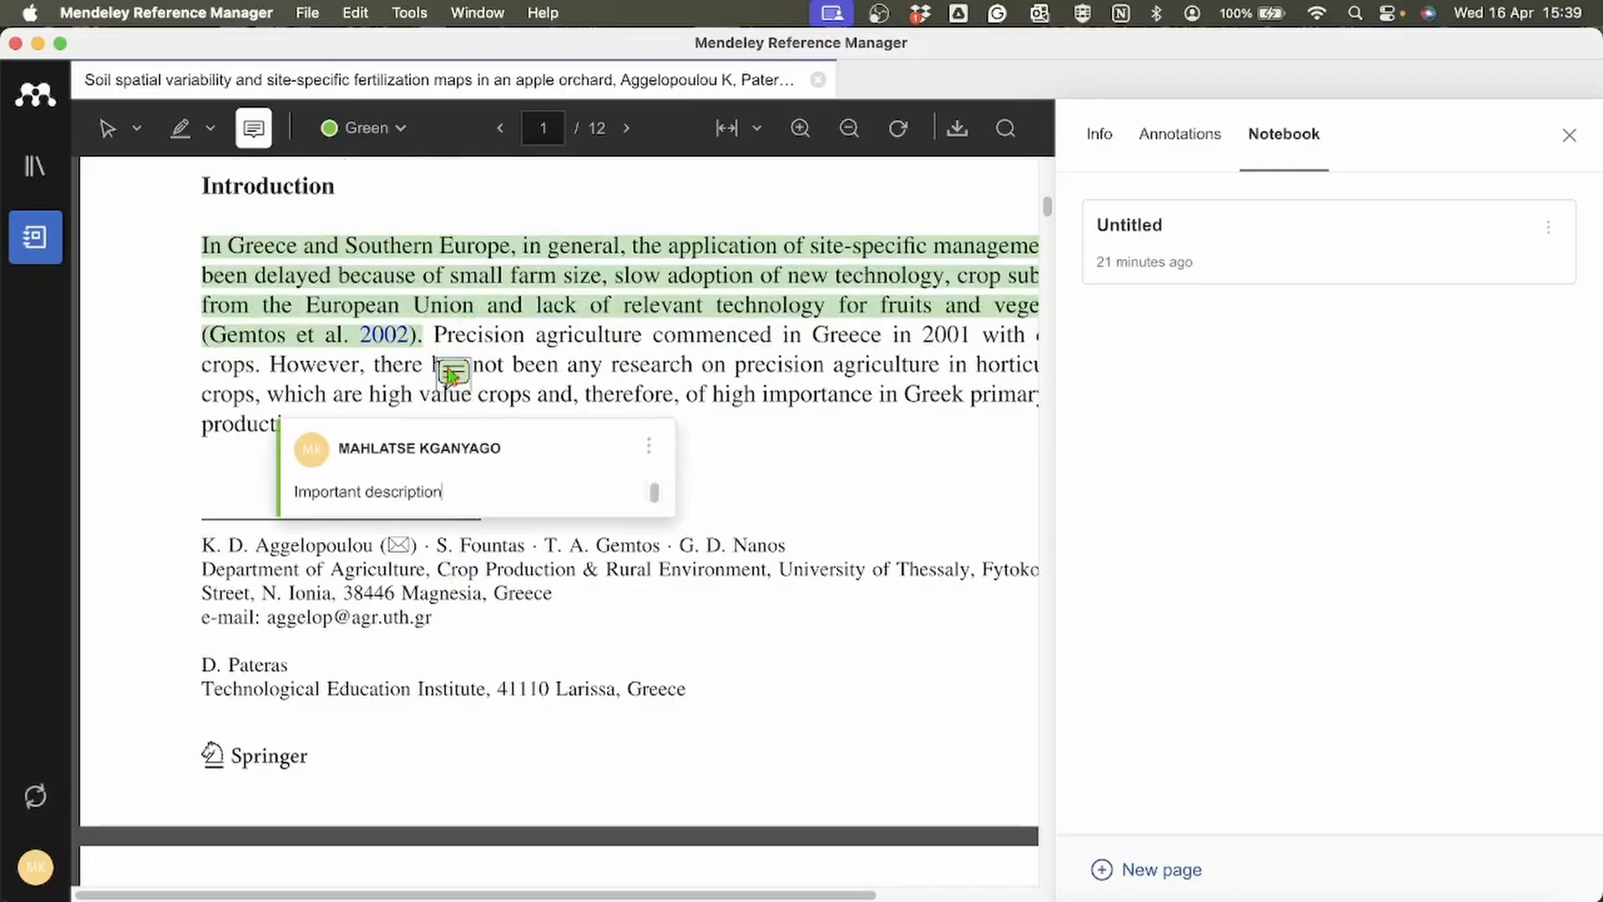
left_click(839, 500)
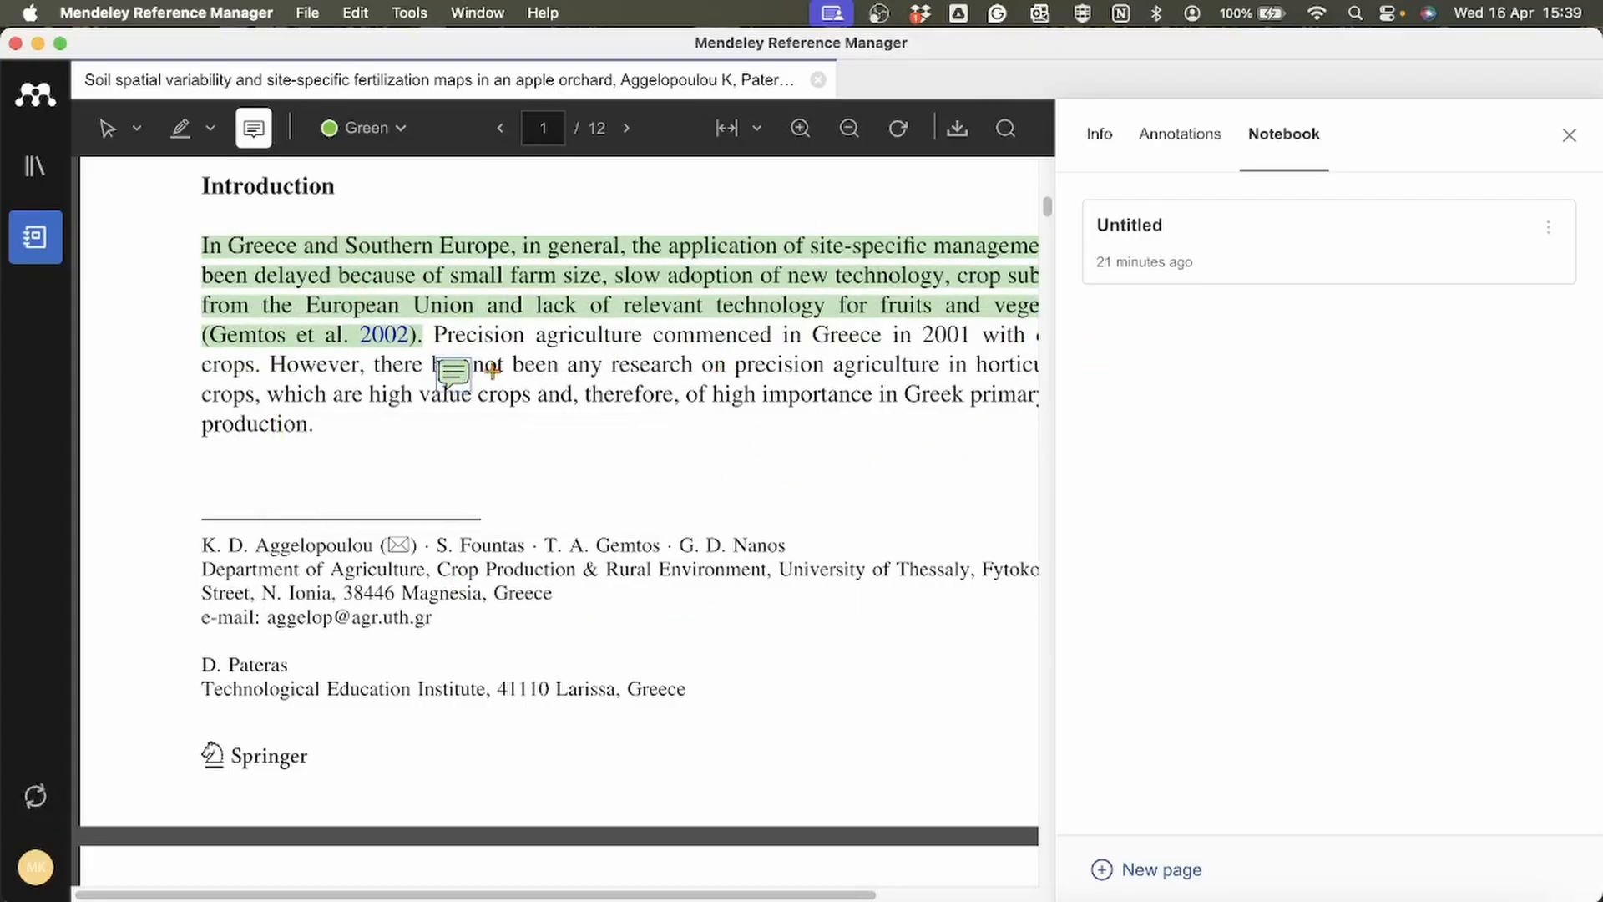
Open the Untitled Notebook page beside the article and place the cursor in its body
scroll(554, 411, "right", 2)
scroll(555, 412, "up", 2)
scroll(555, 412, "down", 15)
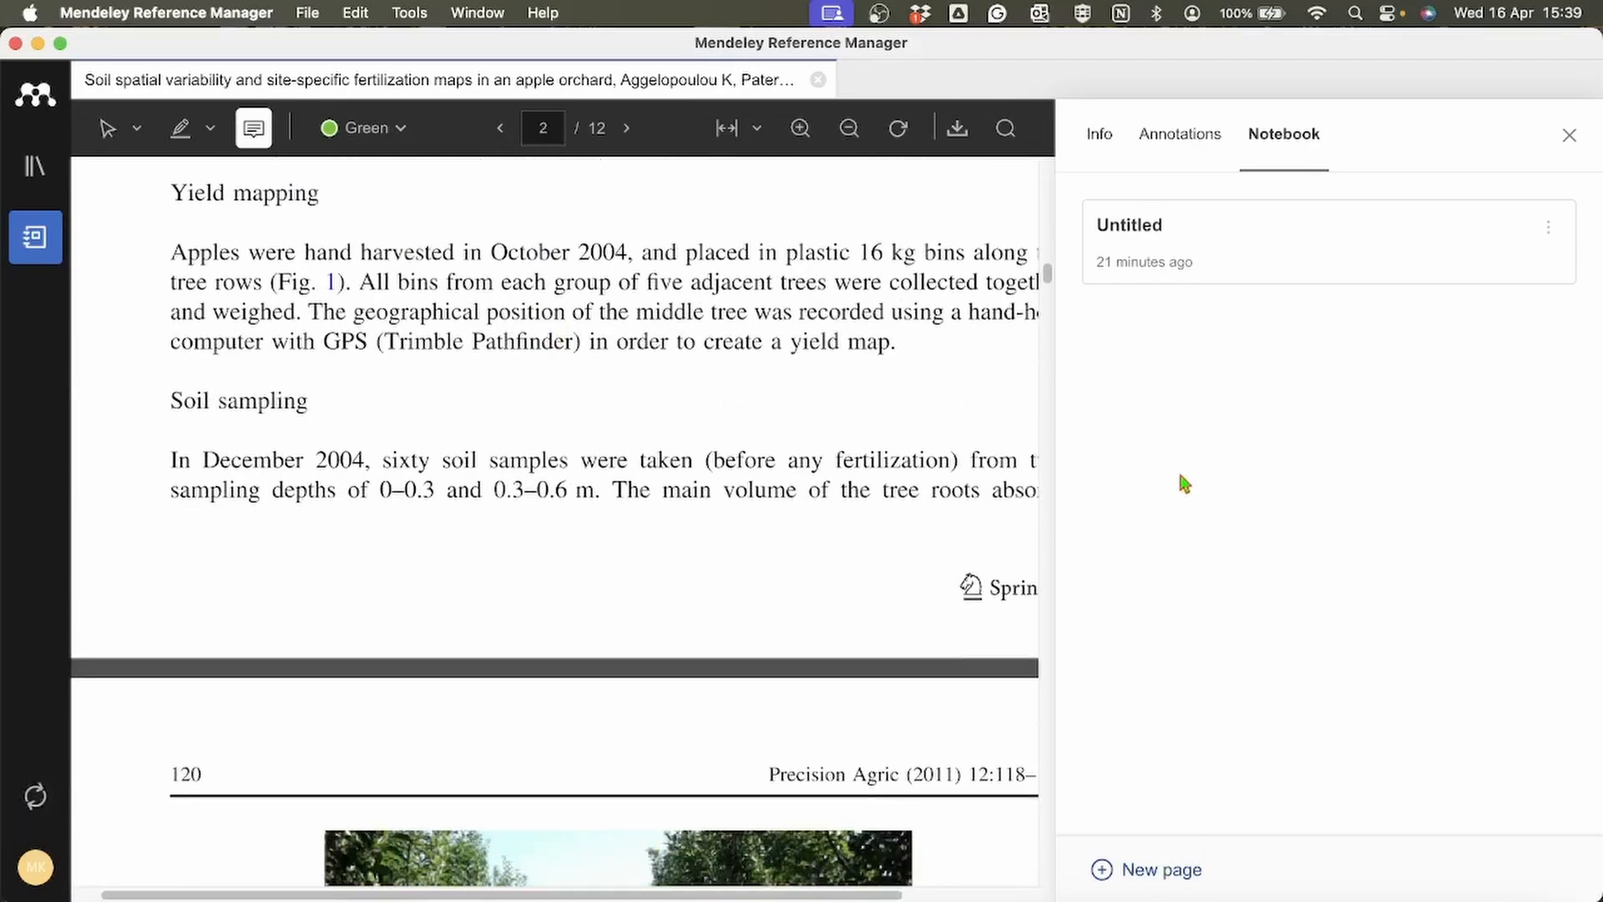
left_click(1192, 257)
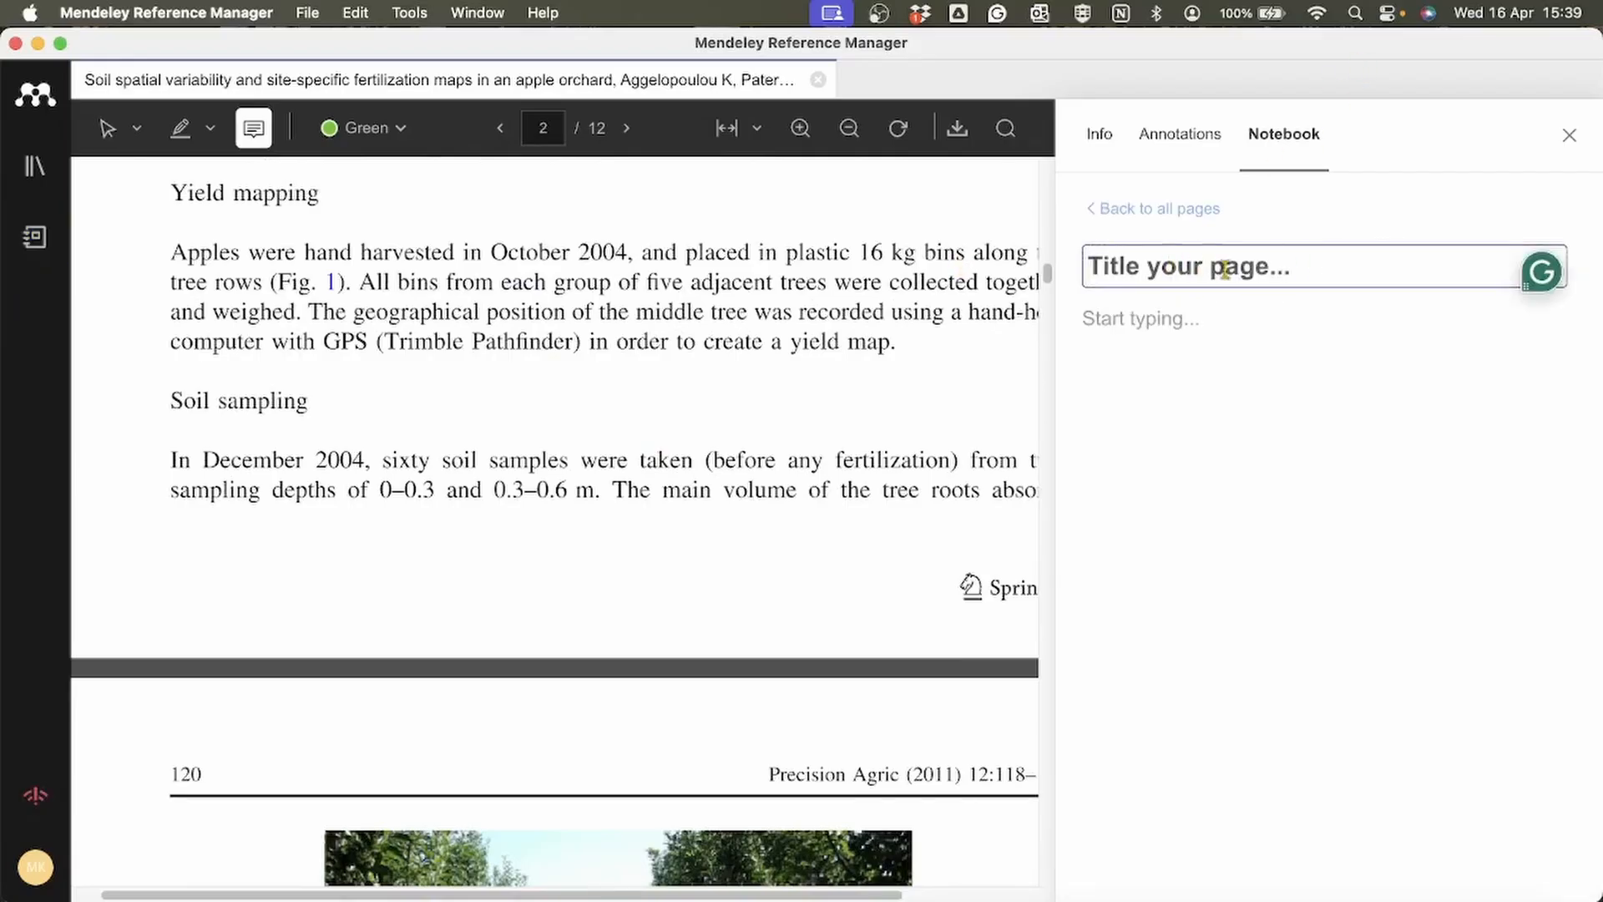
left_click(1153, 324)
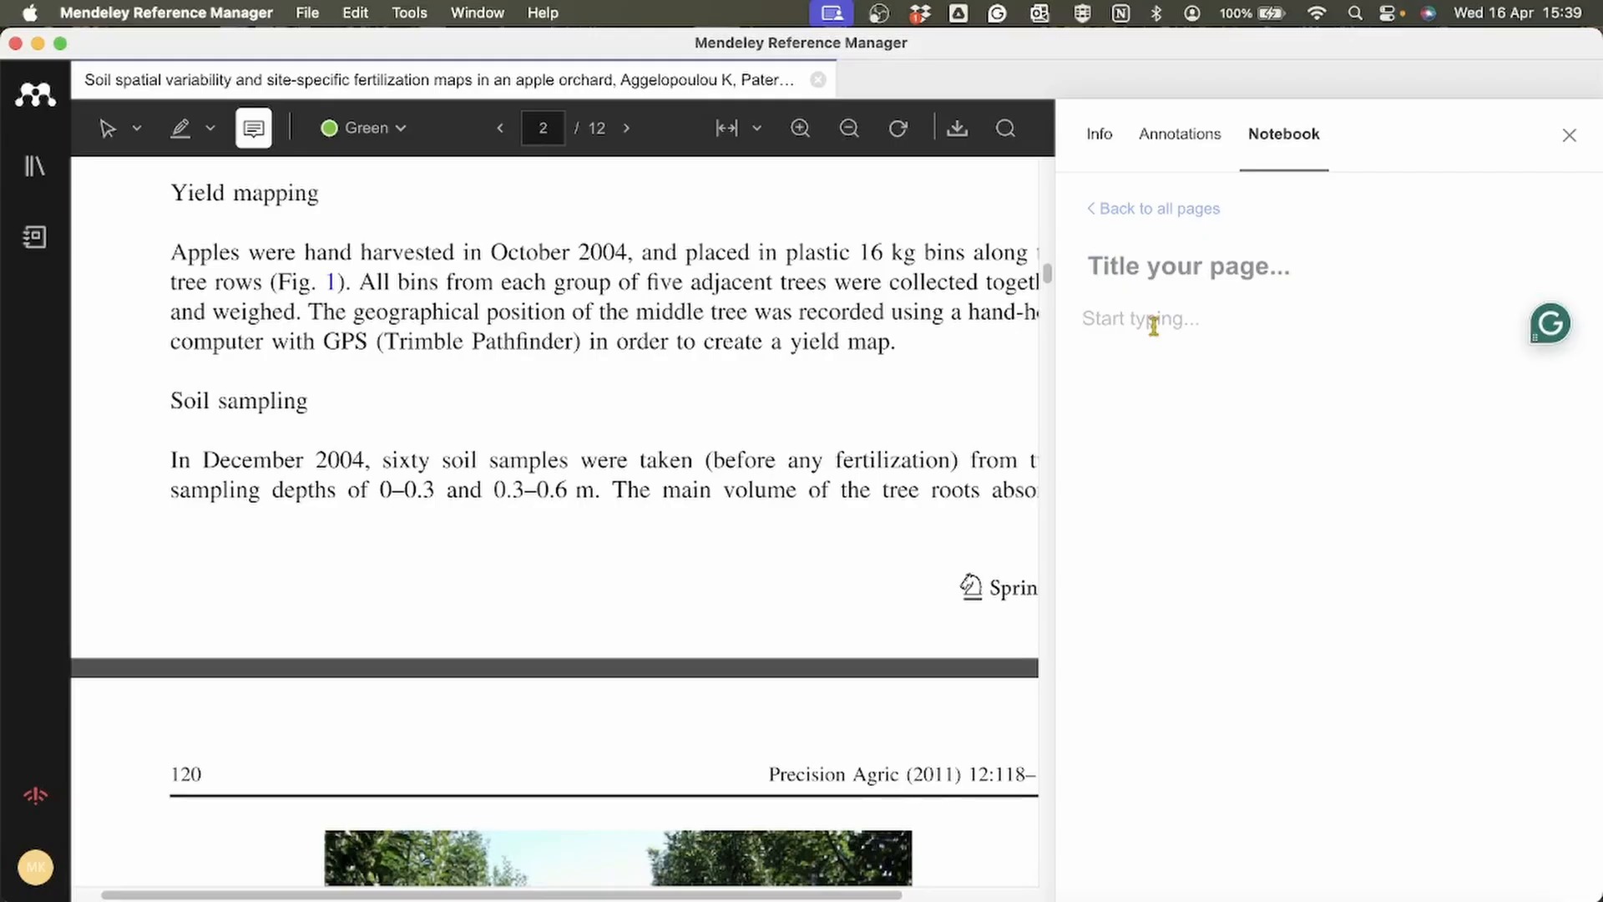
Copy the page 3 passage from "The samples were taken on an irregular grid" to "available zinc (Zn)," into the Notebook page's body
scroll(448, 428, "down", 15)
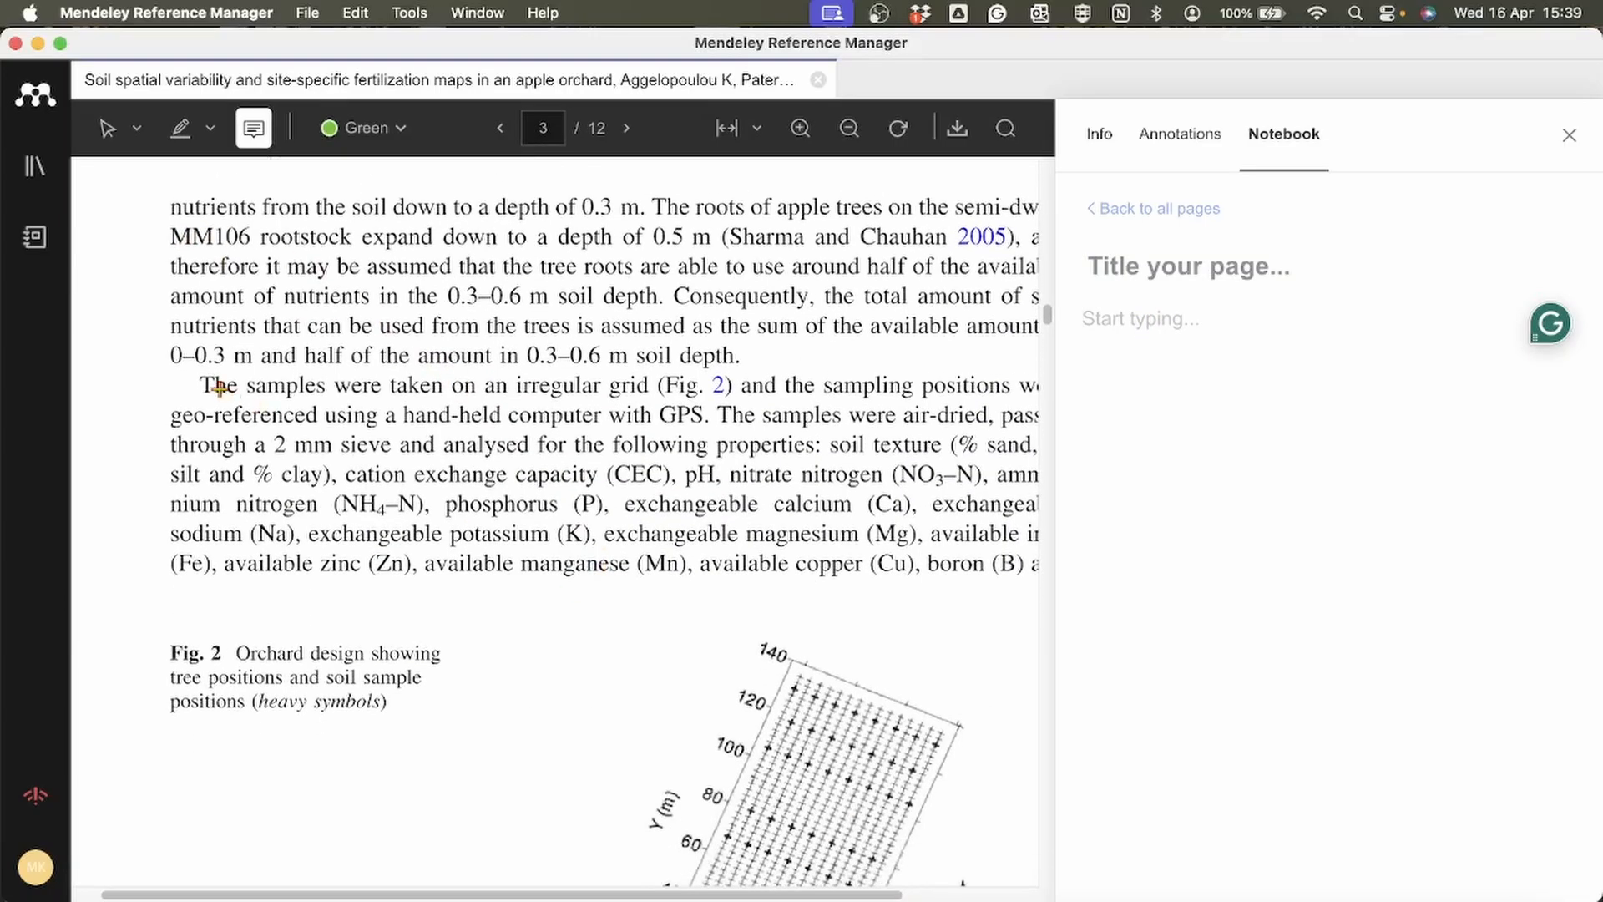
left_click(108, 130)
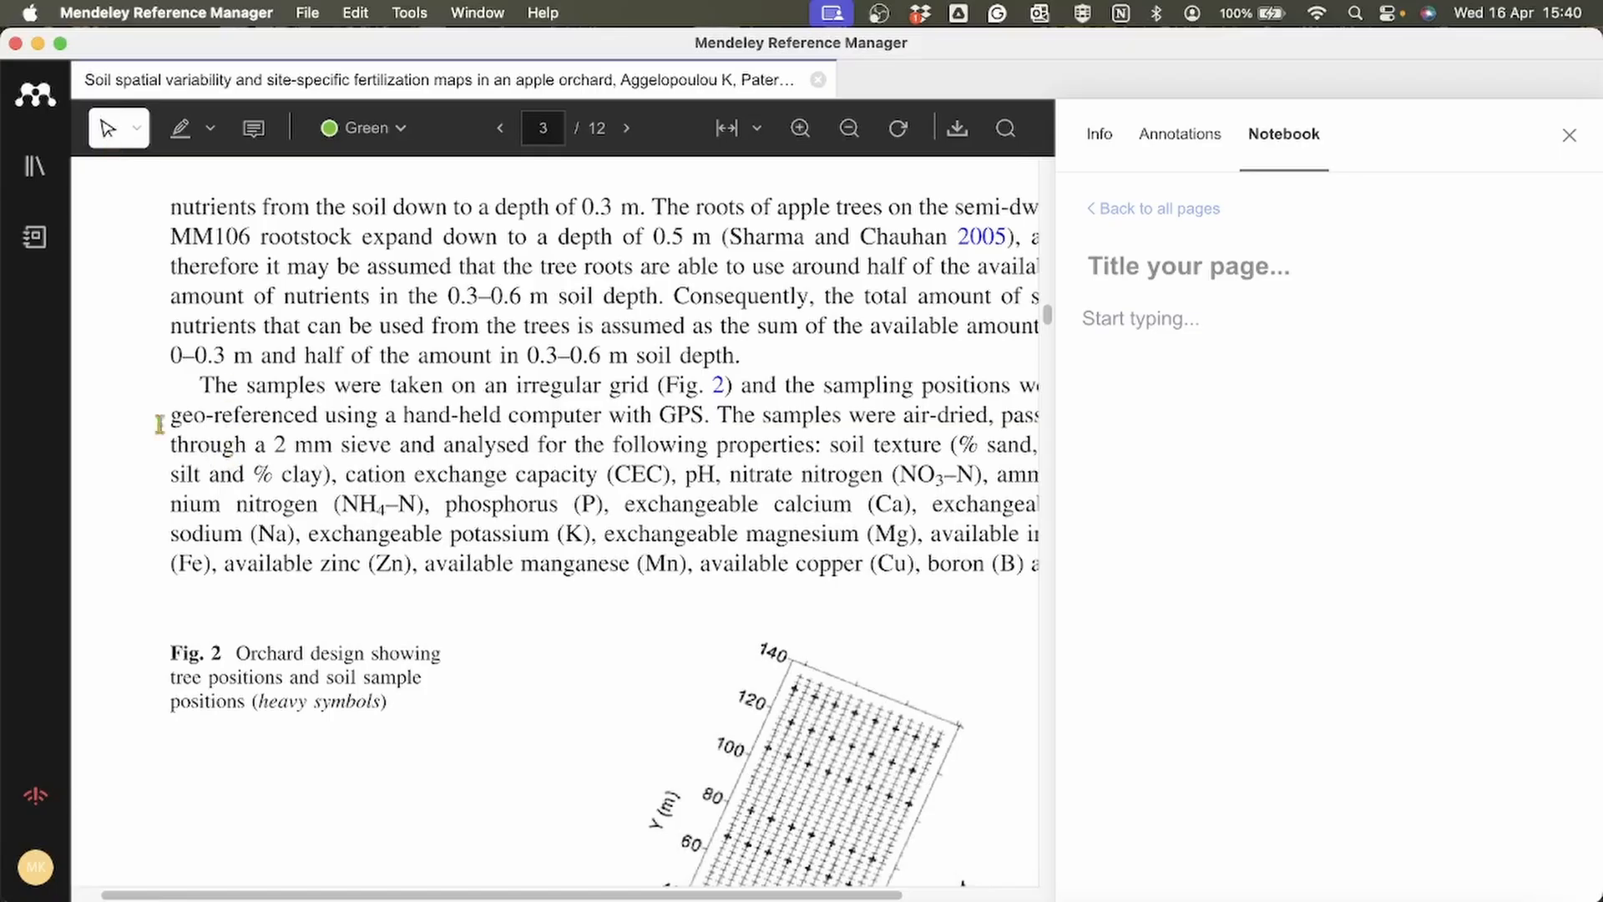
left_click_drag(199, 385, 422, 572)
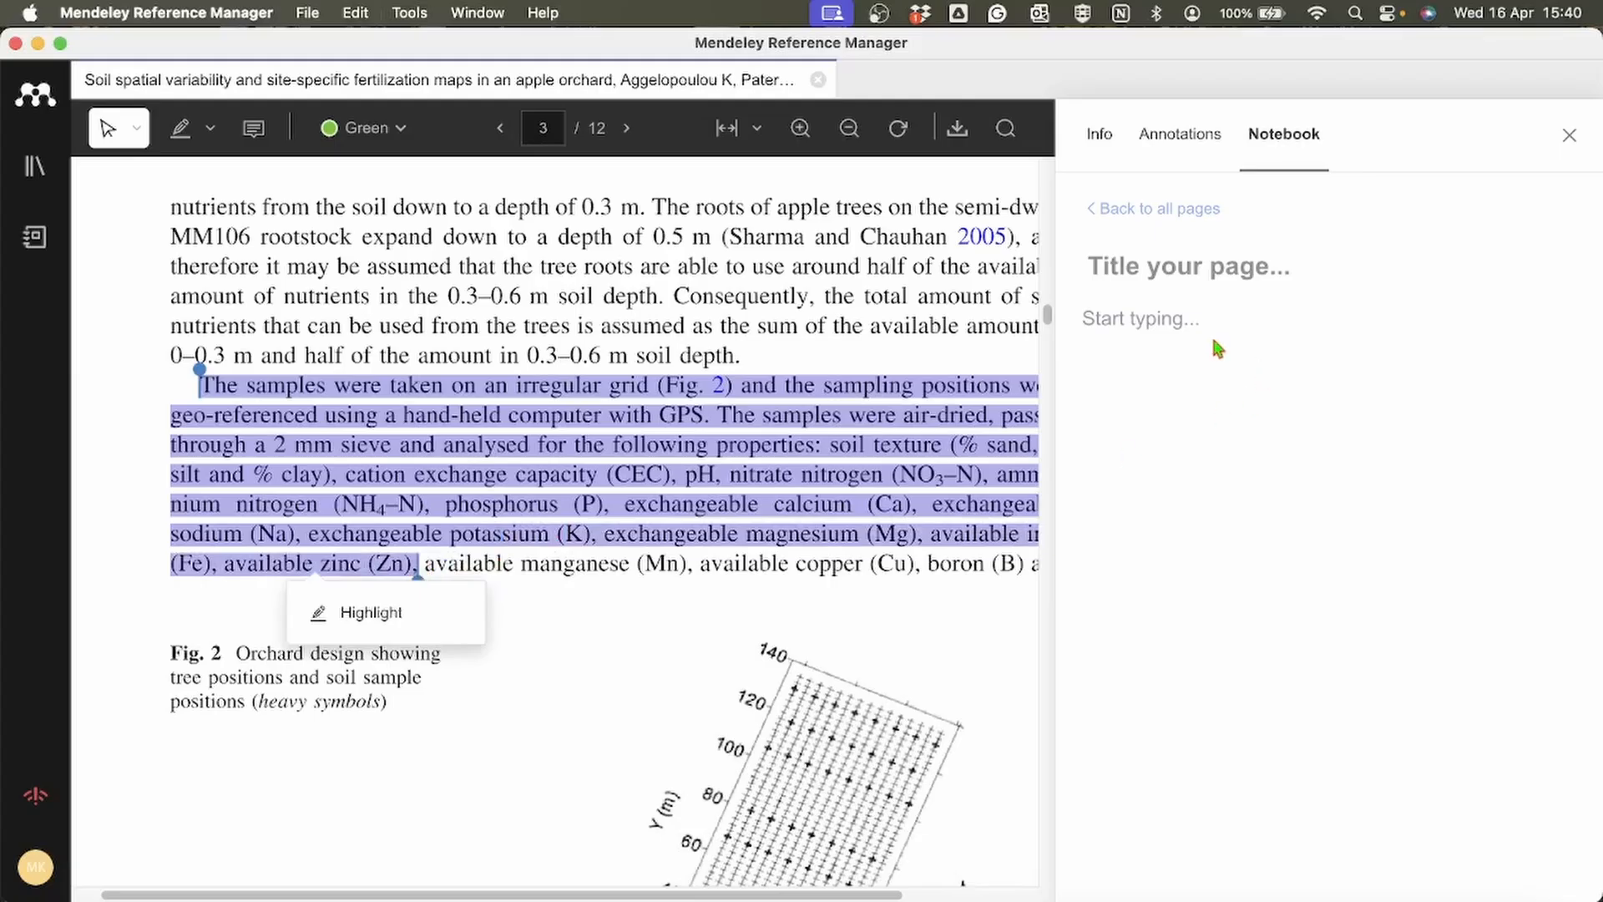
key("super+c")
left_click(1148, 322)
key("super+v")
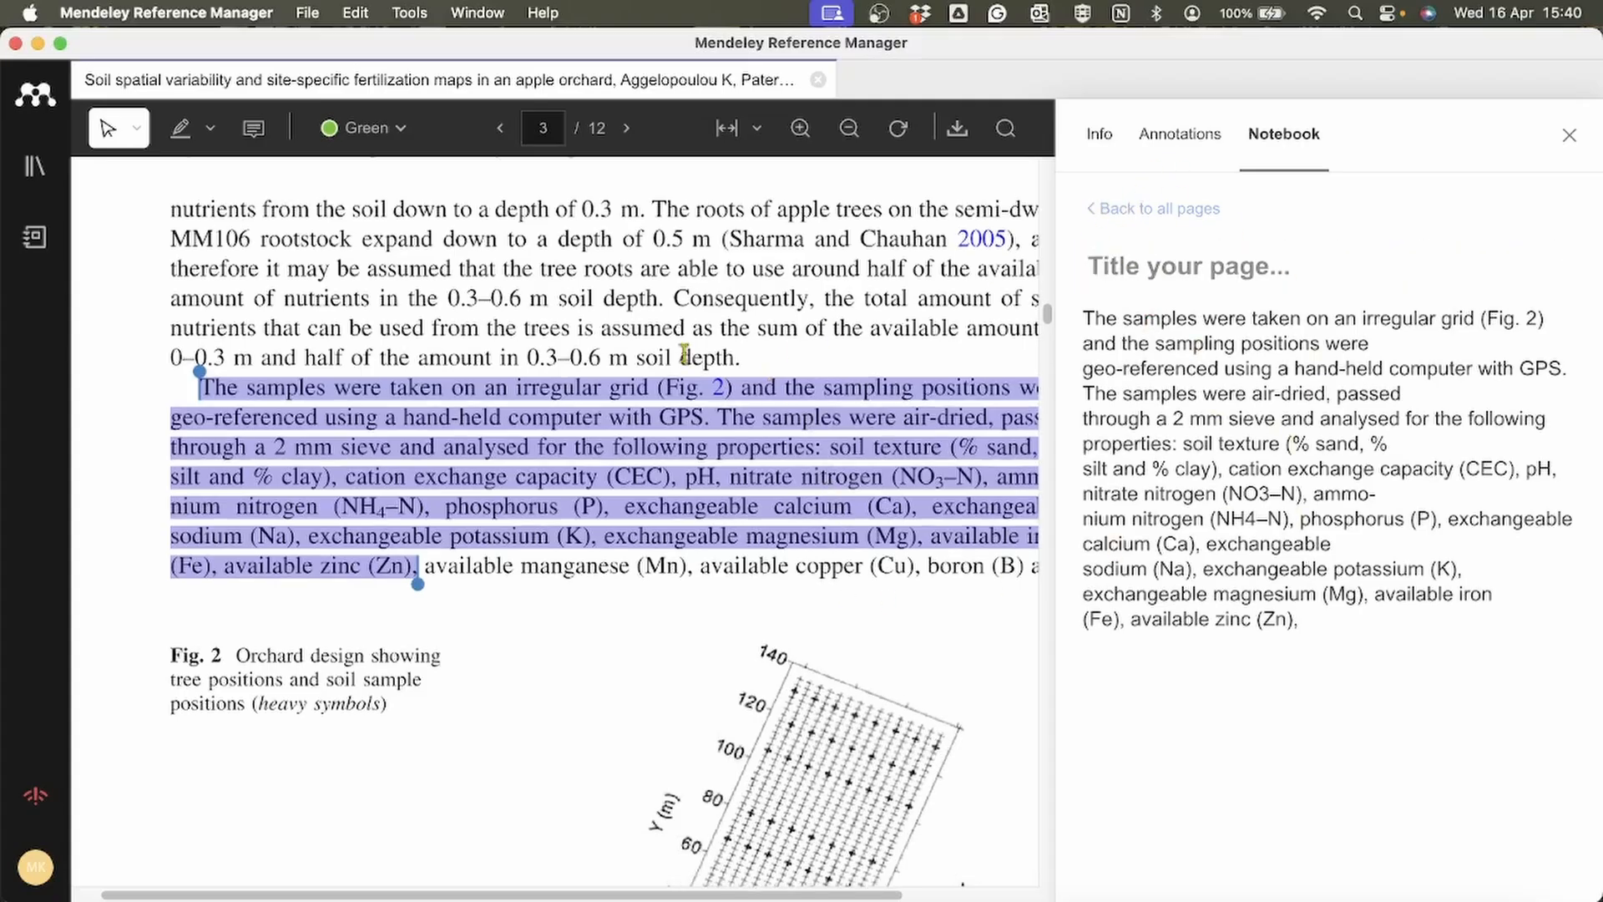
Title the Notebook page with the article's title copied from its first page, removing the line break before "in an apple orchard"
scroll(776, 355, "up", 20)
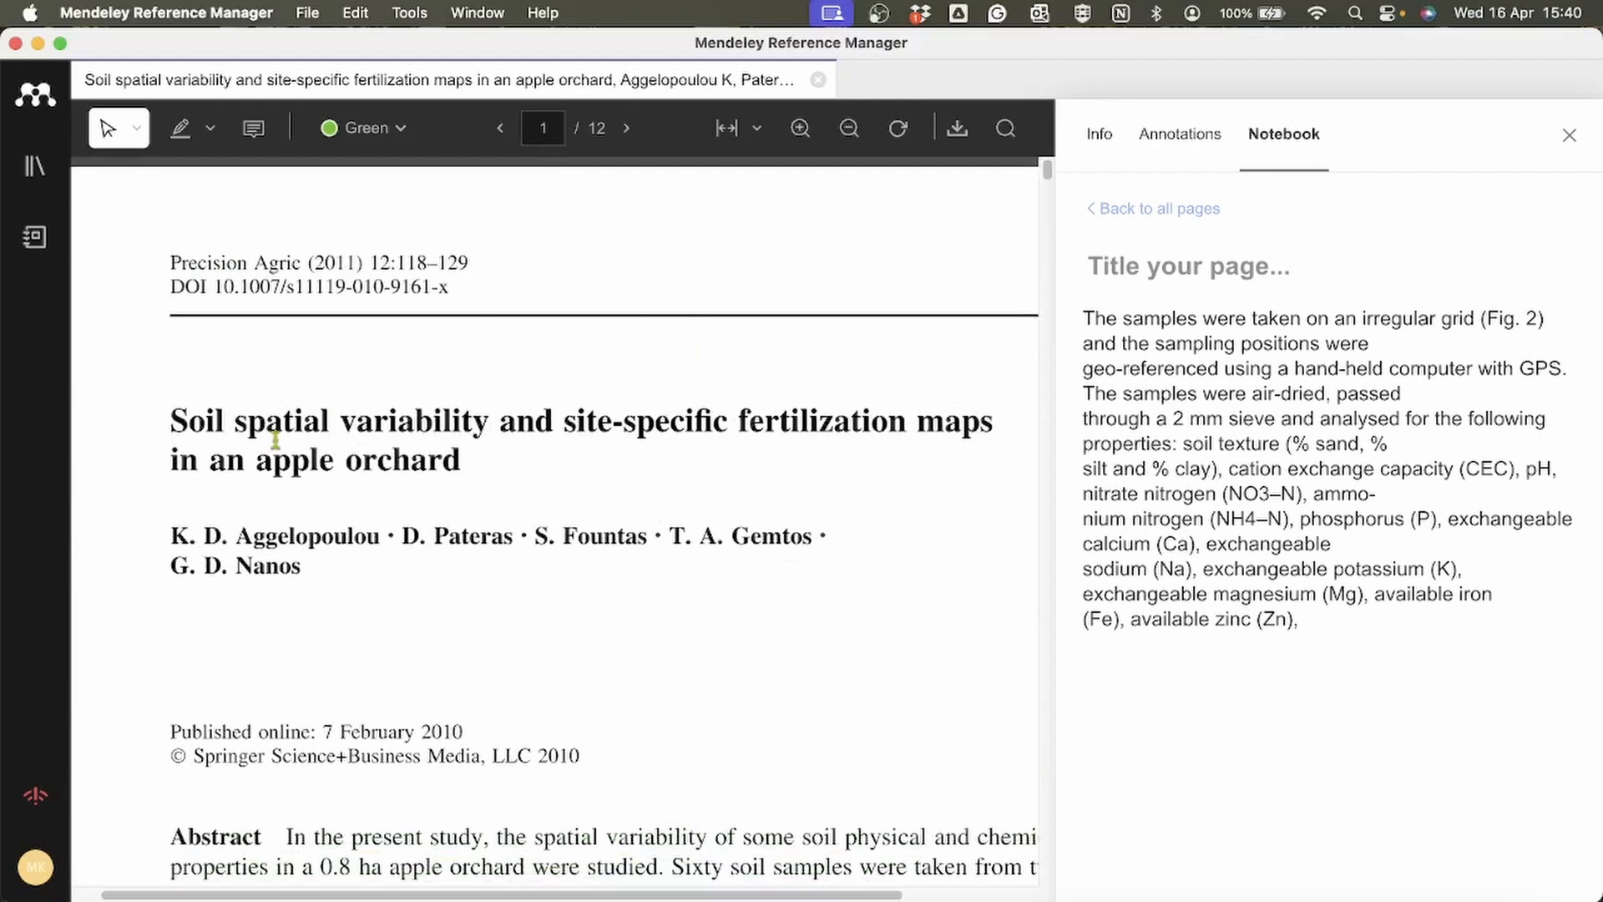
left_click_drag(175, 420, 462, 468)
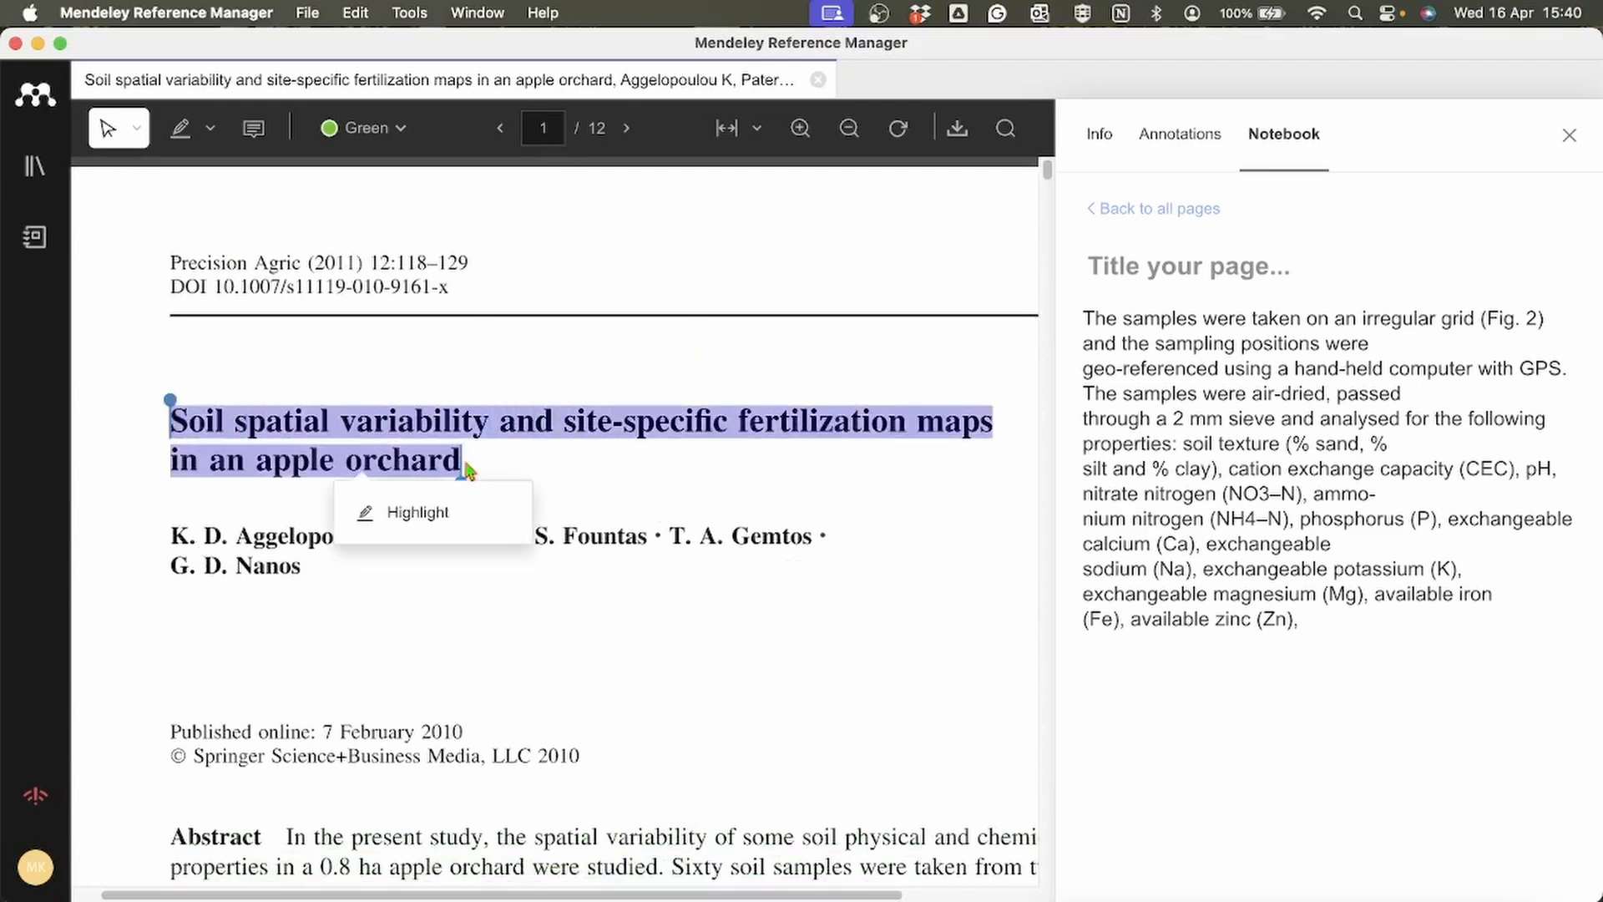
key("super+c")
left_click(1200, 266)
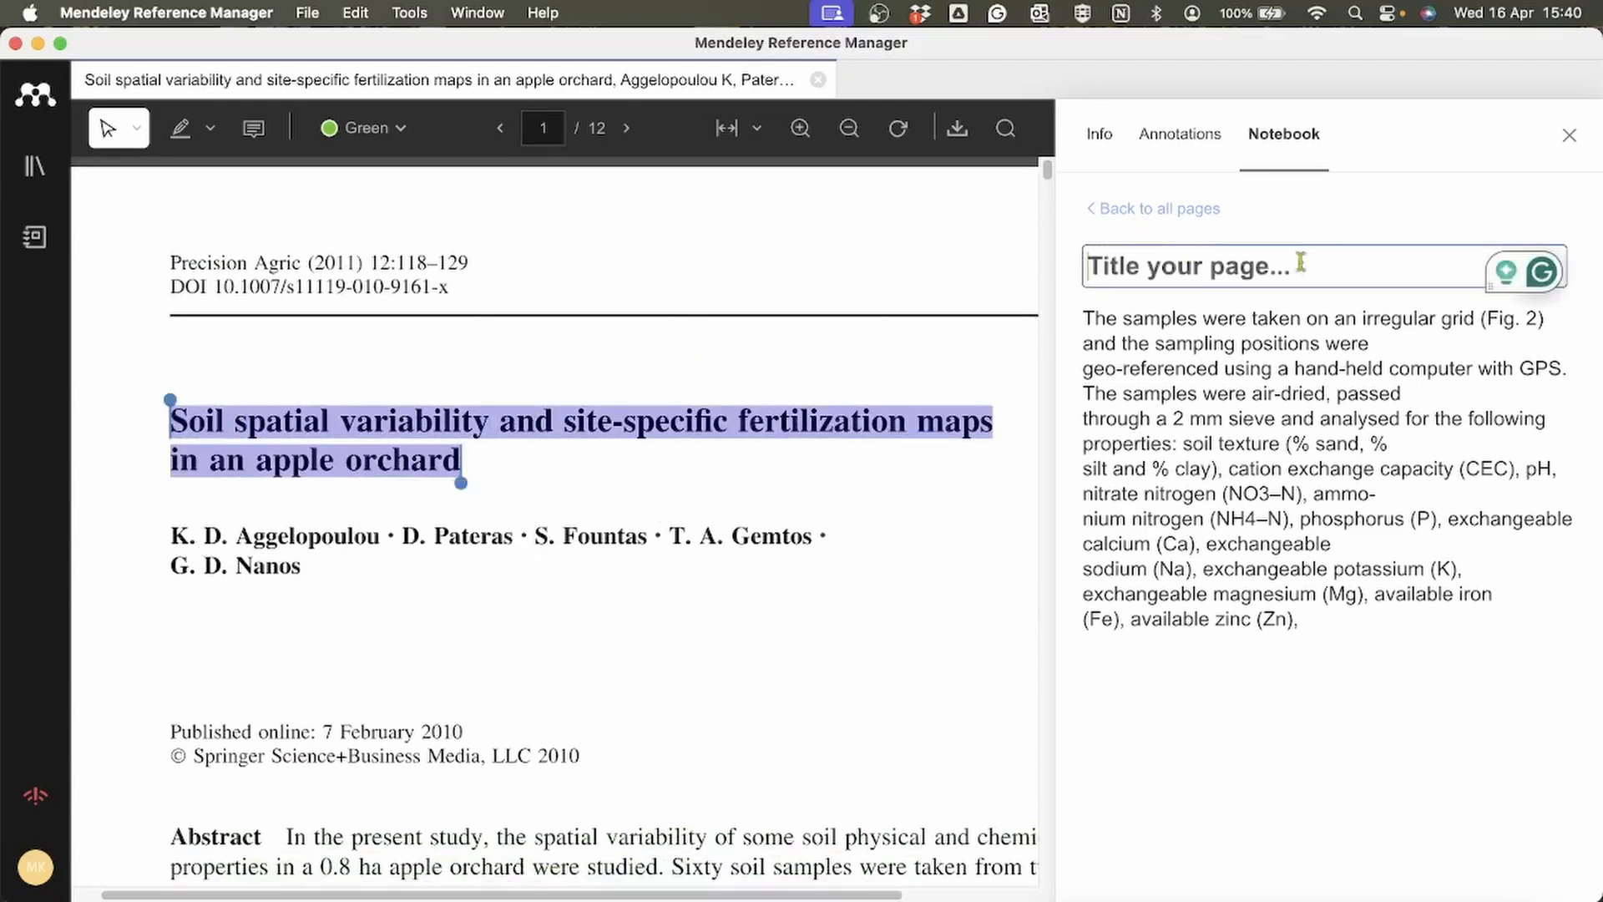
key("super+v")
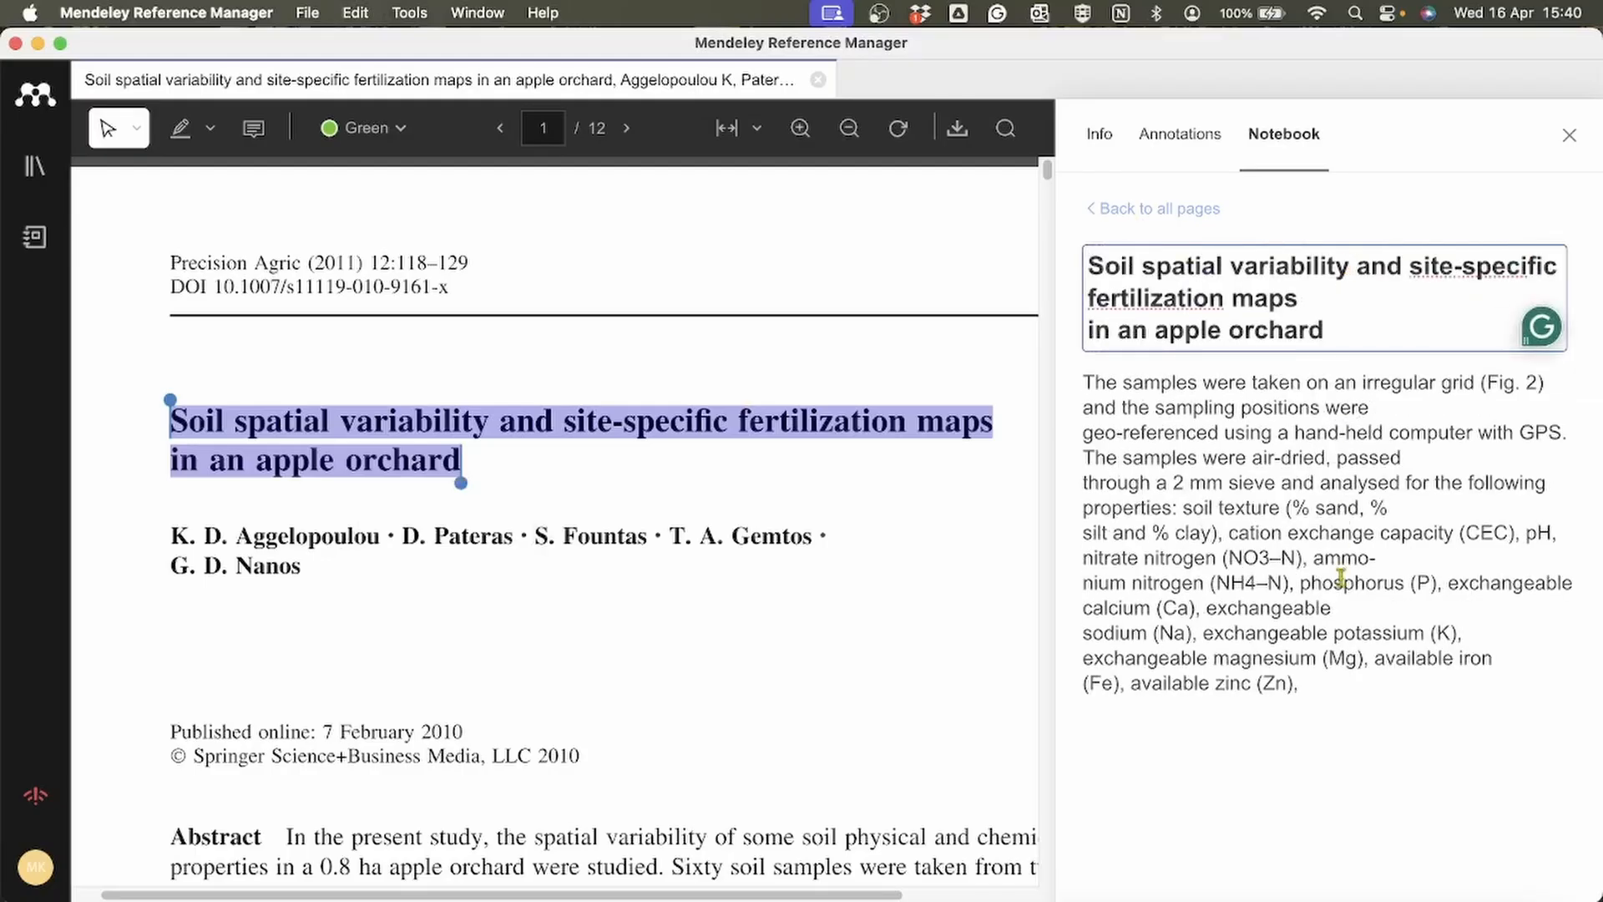
key("BackSpace")
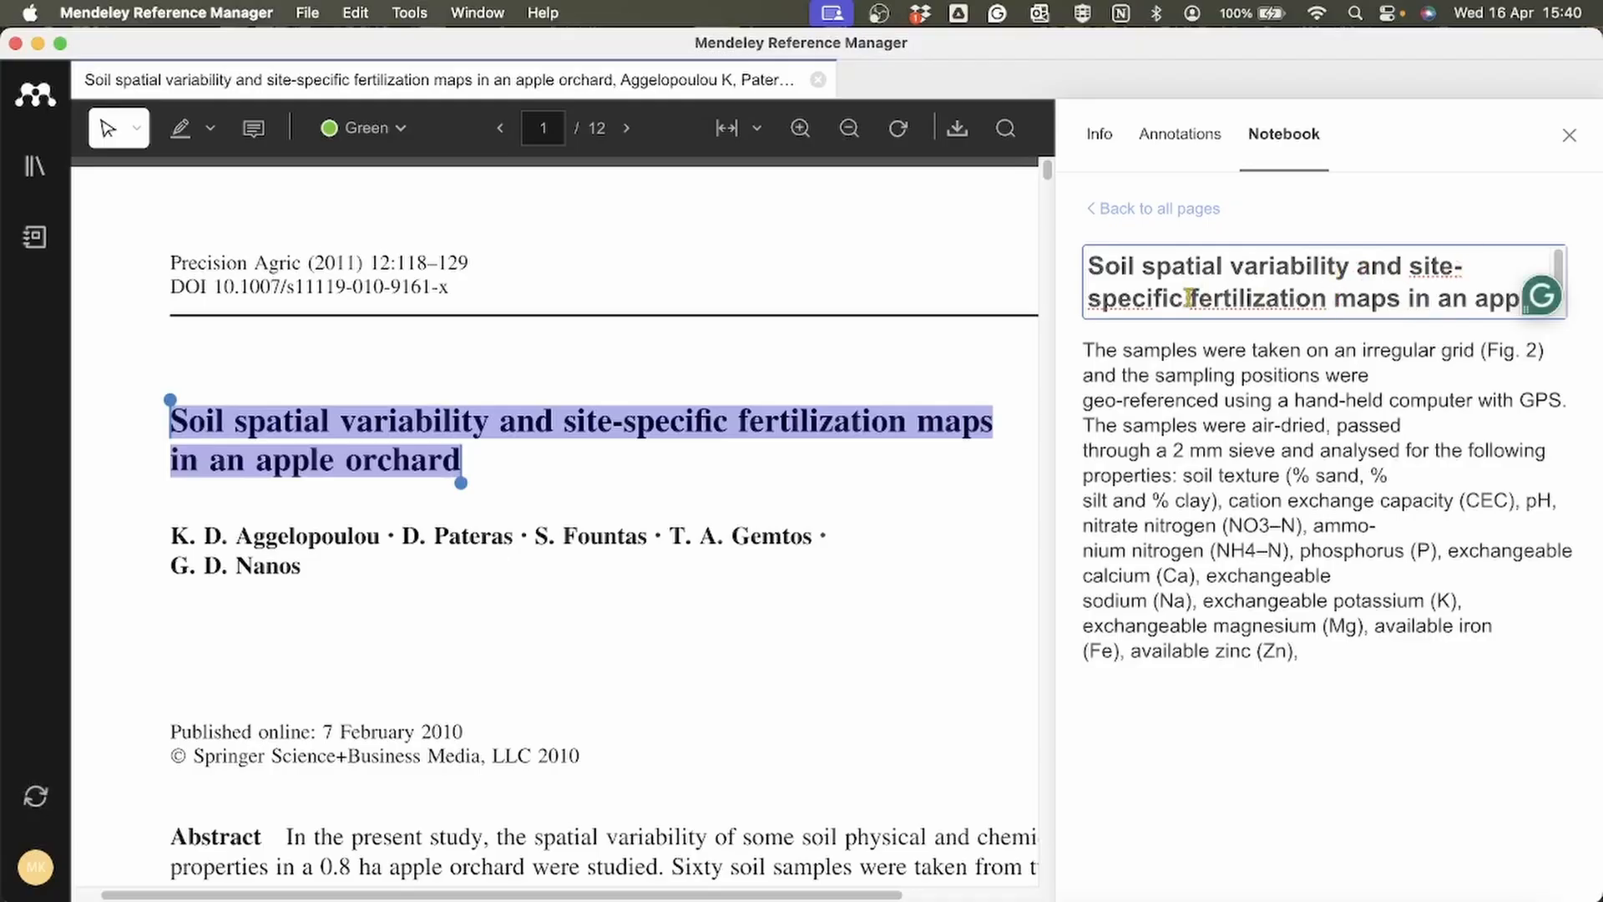
Look through the article from its first page to the Data analysis and Application maps sections on page 4
scroll(631, 662, "down", 10)
scroll(631, 663, "down", 10)
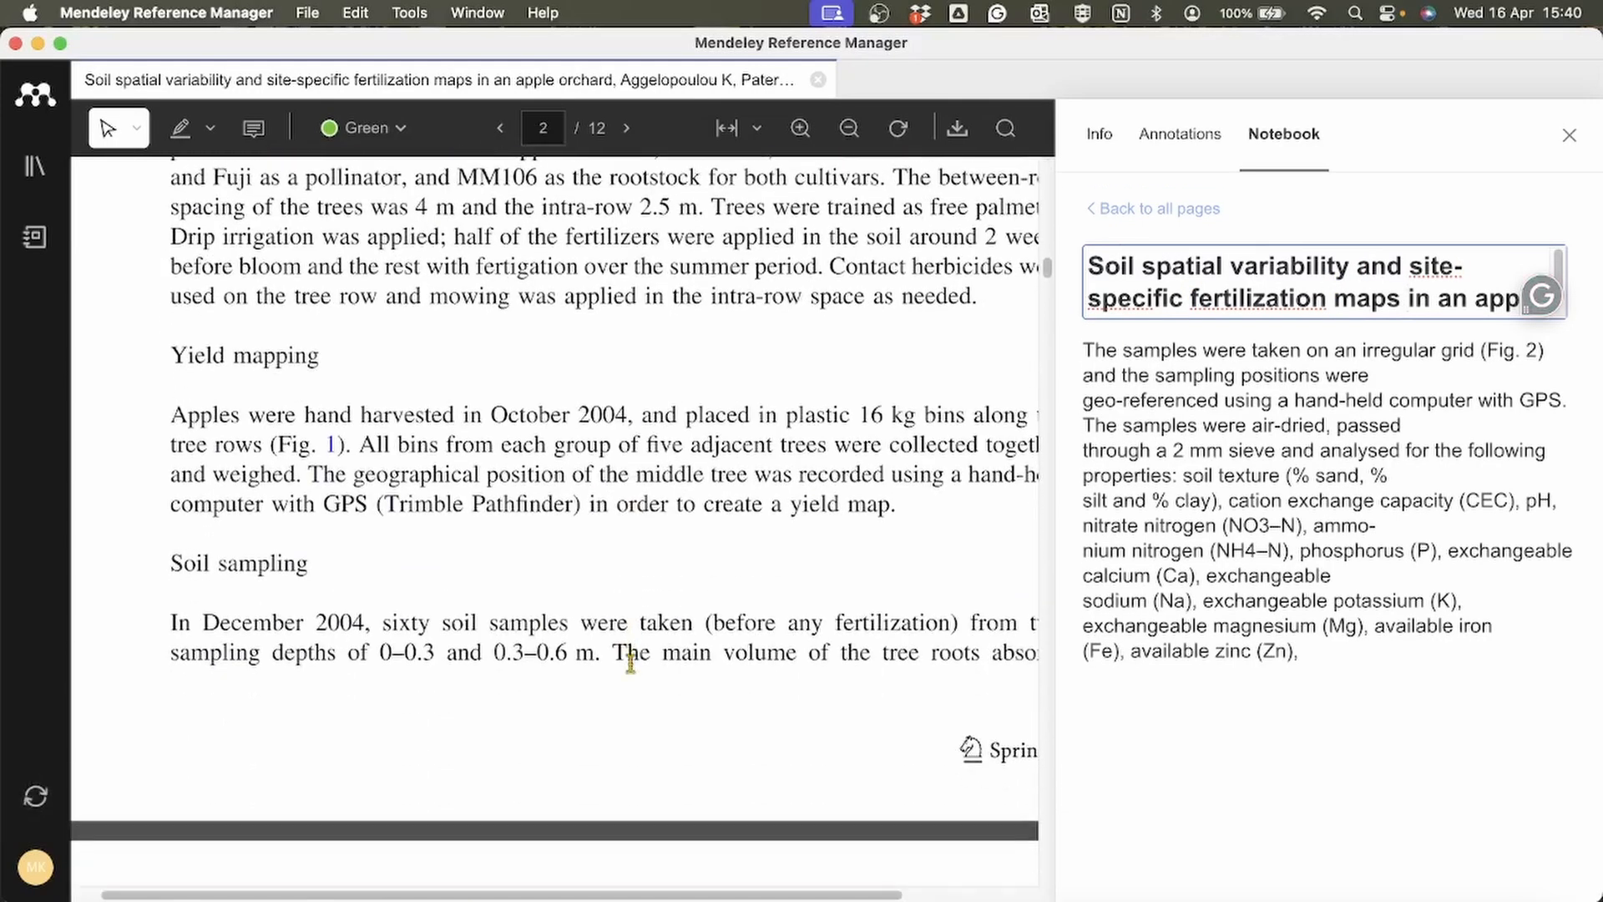
scroll(630, 662, "down", 10)
scroll(630, 663, "down", 10)
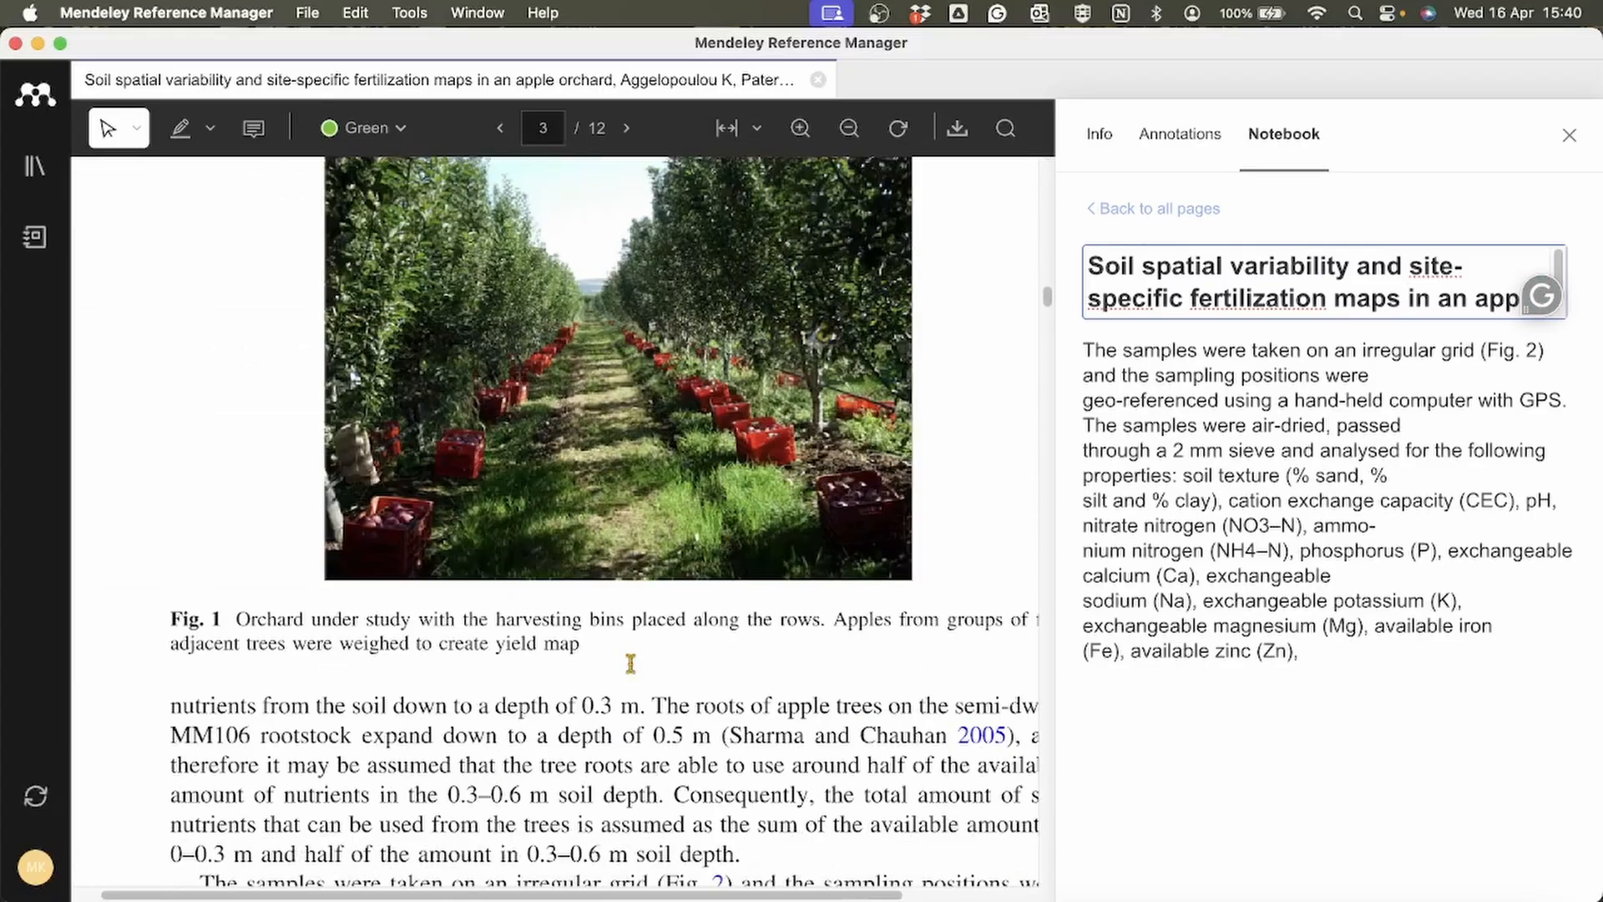
scroll(630, 663, "down", 10)
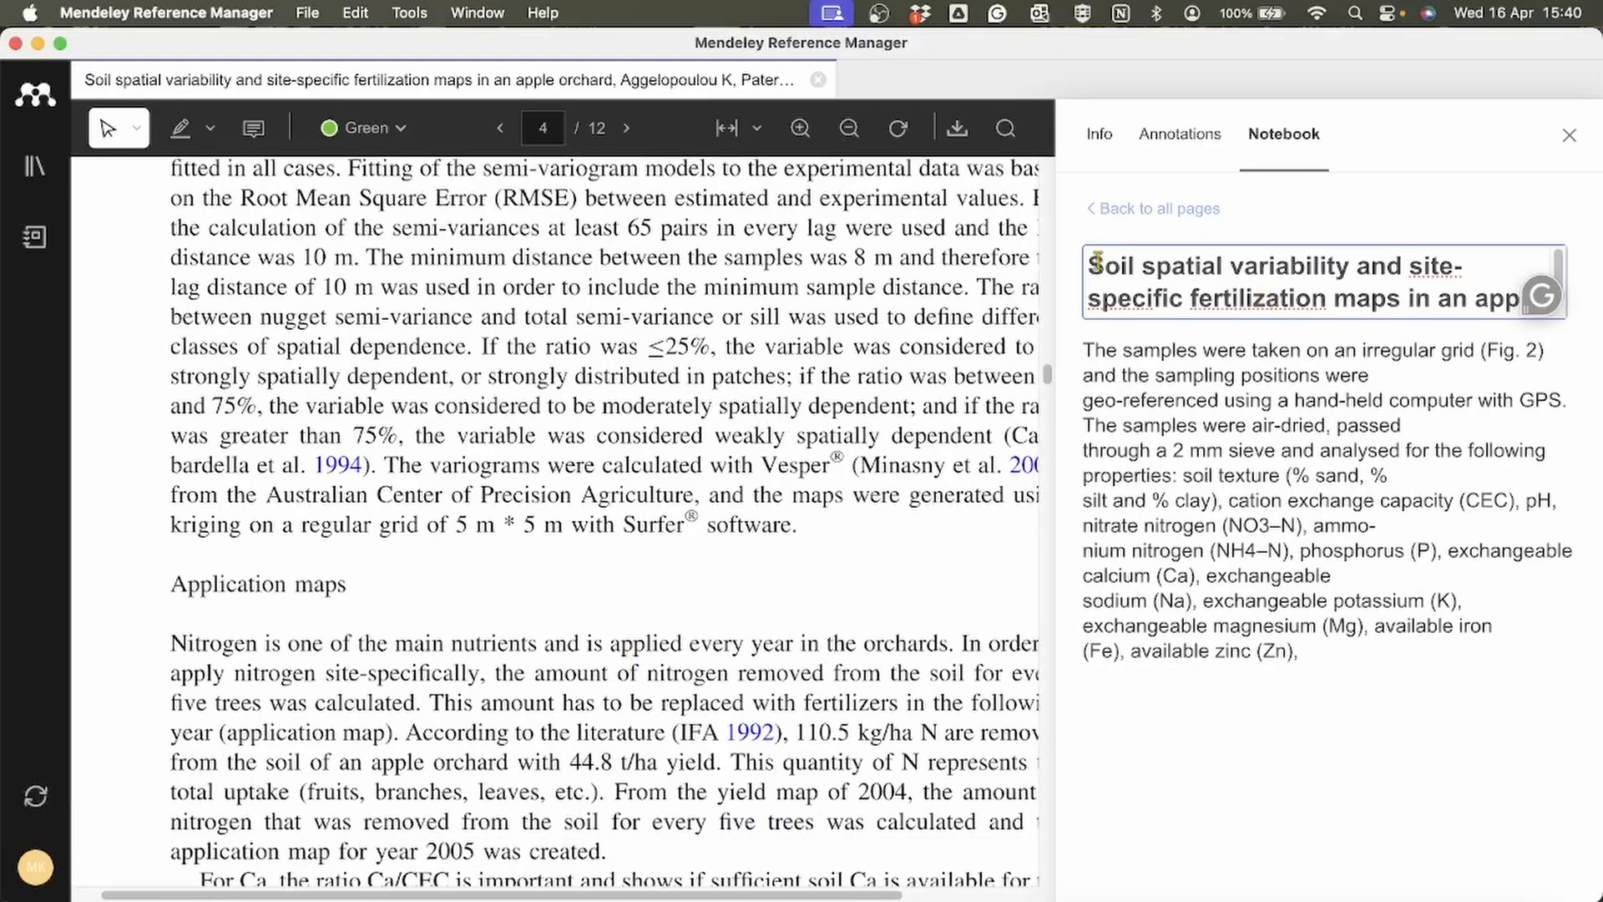
scroll(625, 315, "up", 10)
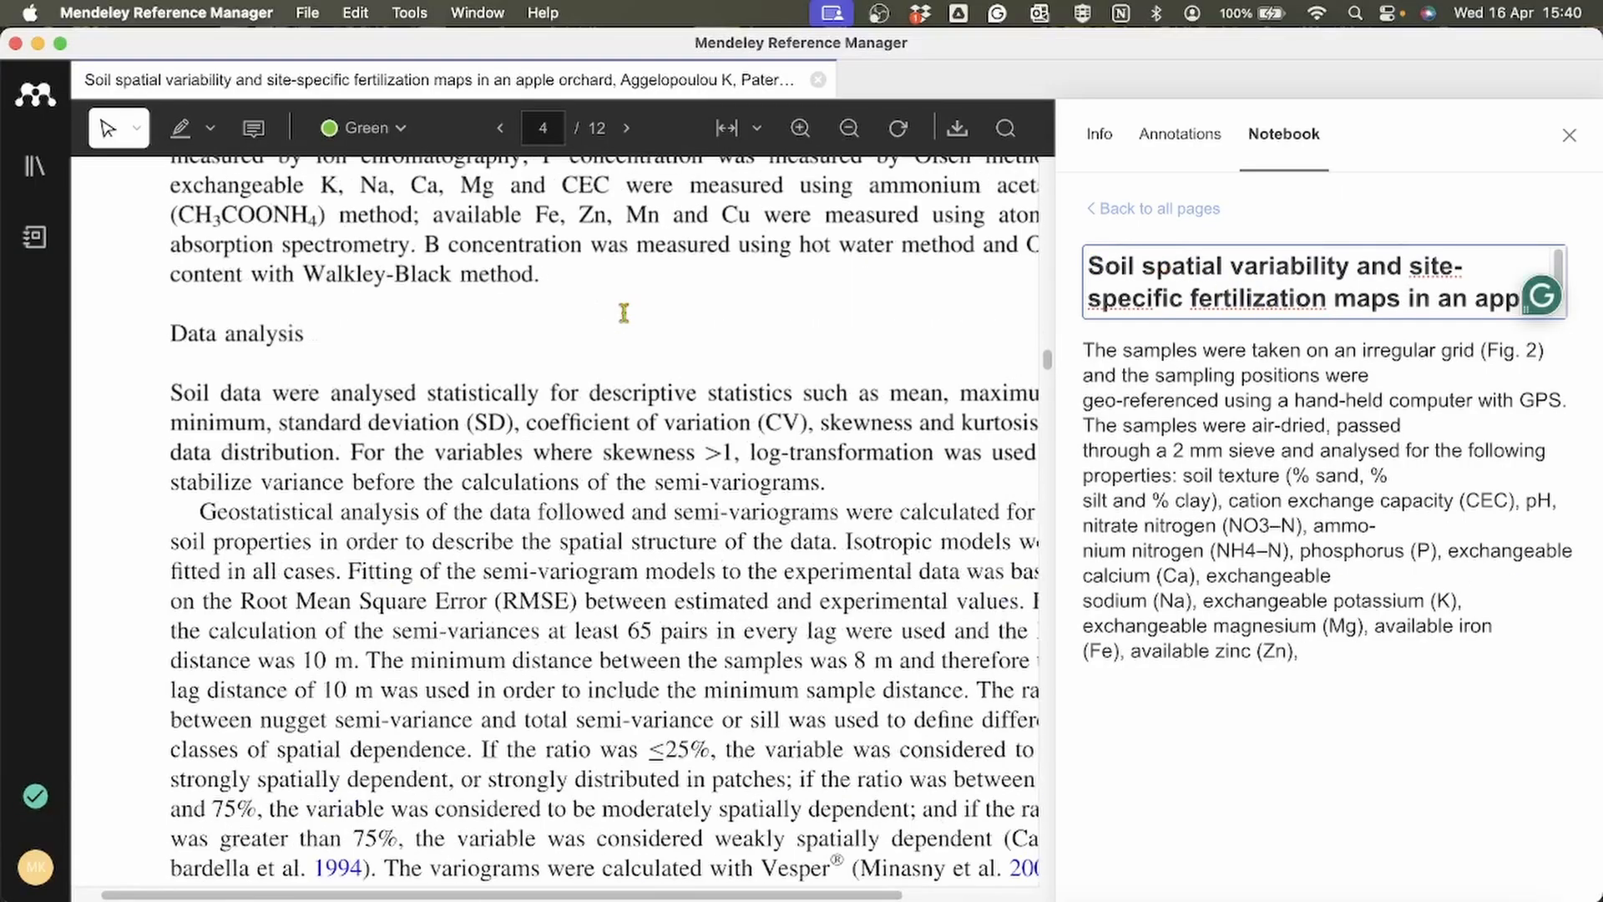
Return to the article's list of Notebook pages and show its annotations instead
scroll(624, 315, "up", 20)
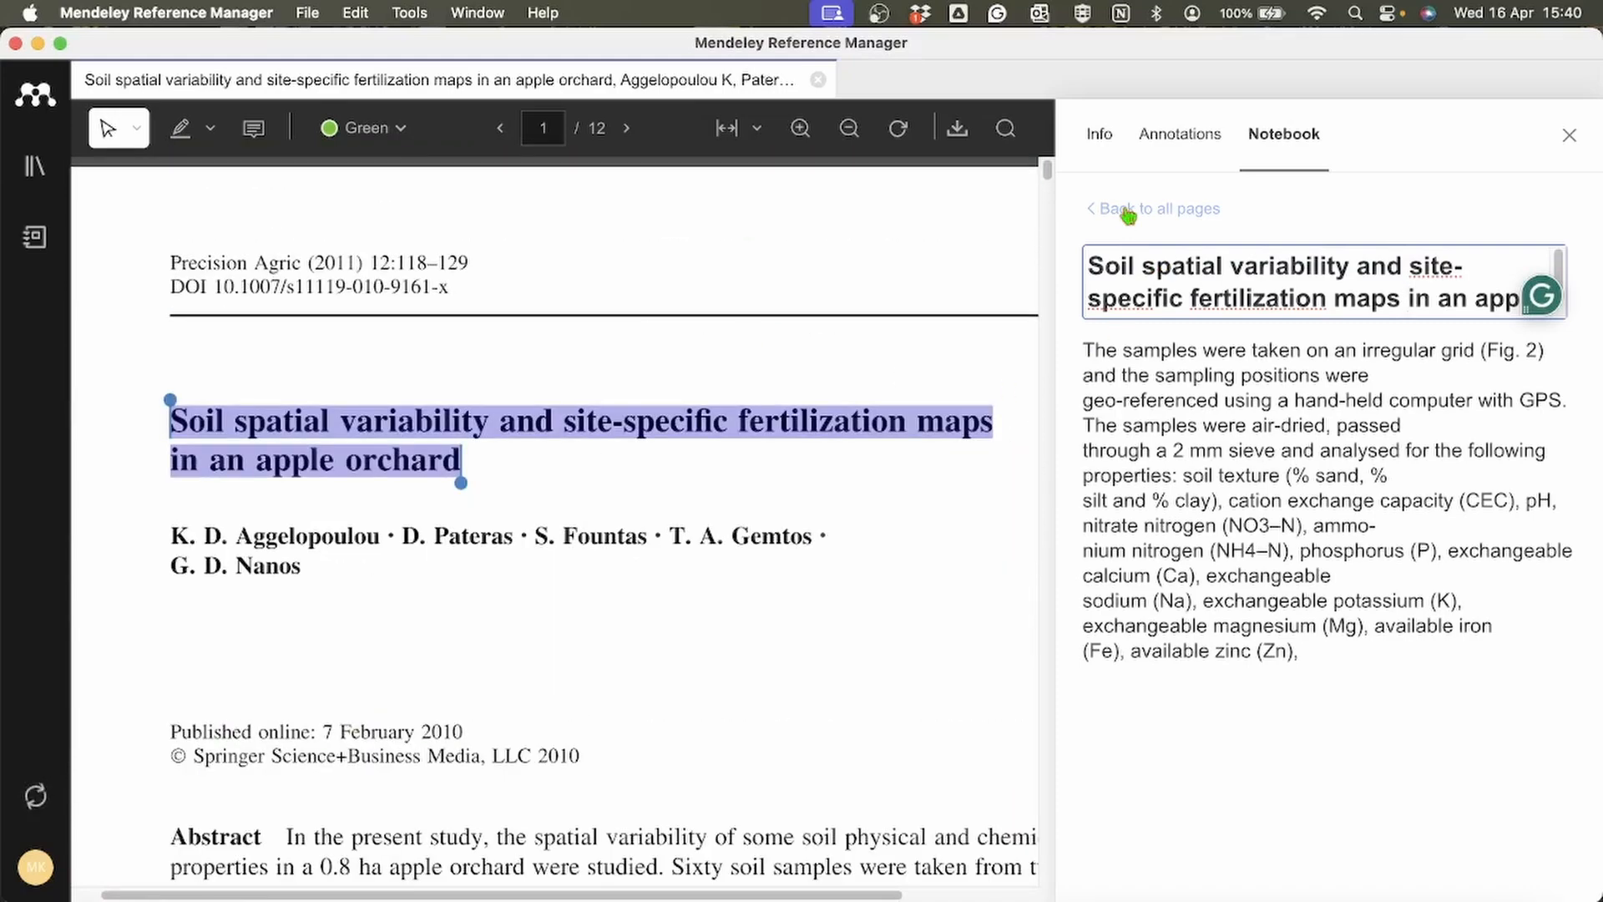
left_click(1128, 217)
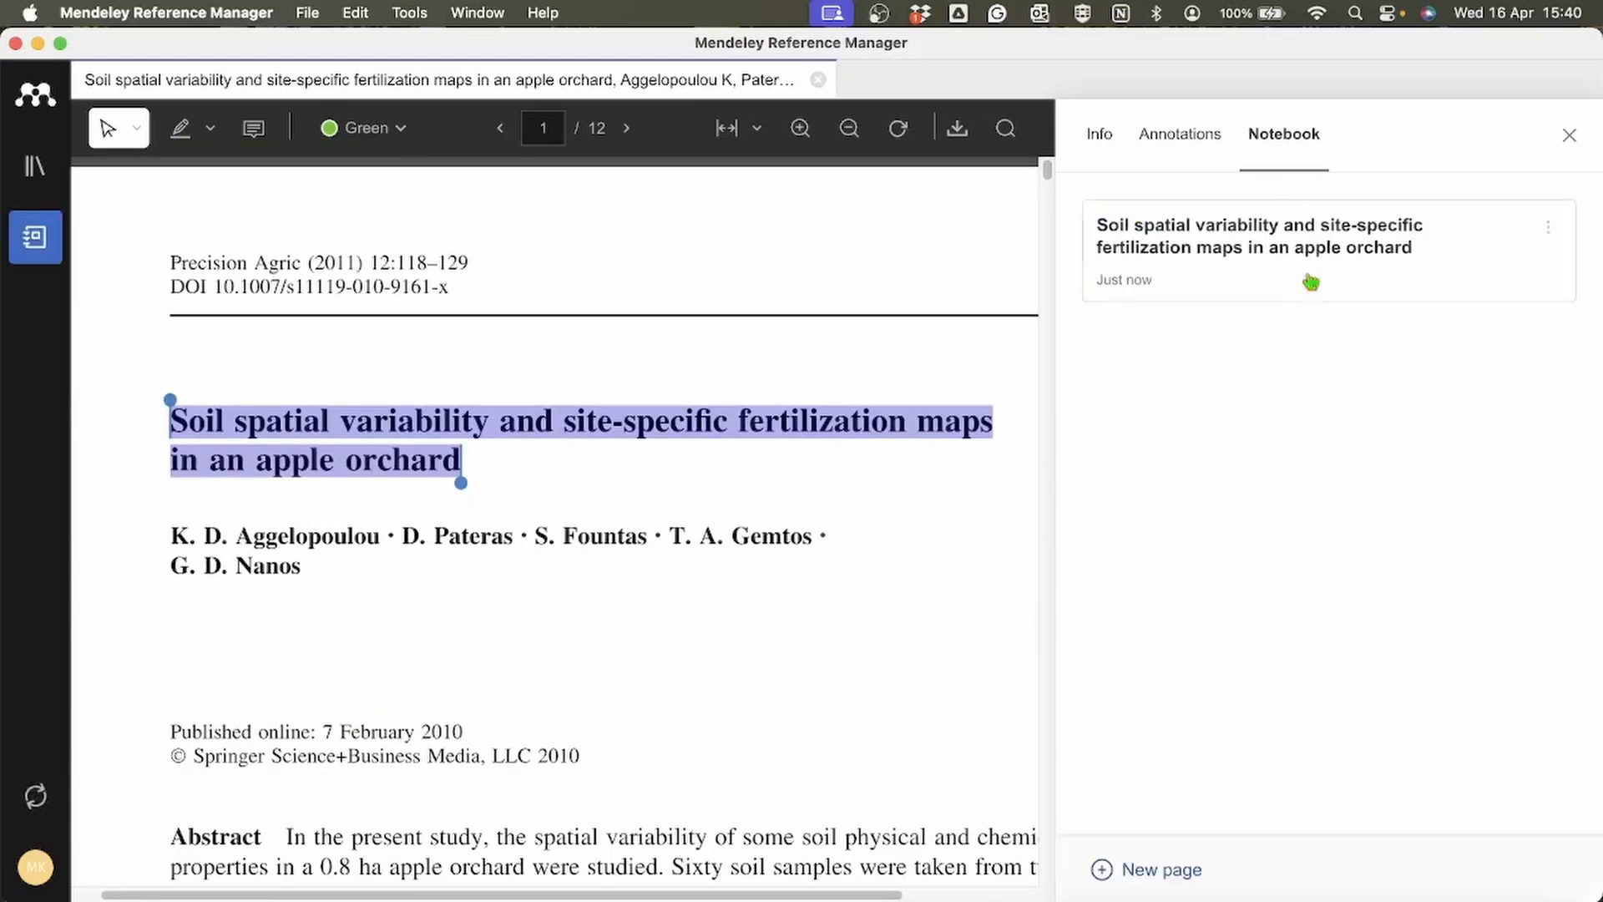
left_click(1192, 140)
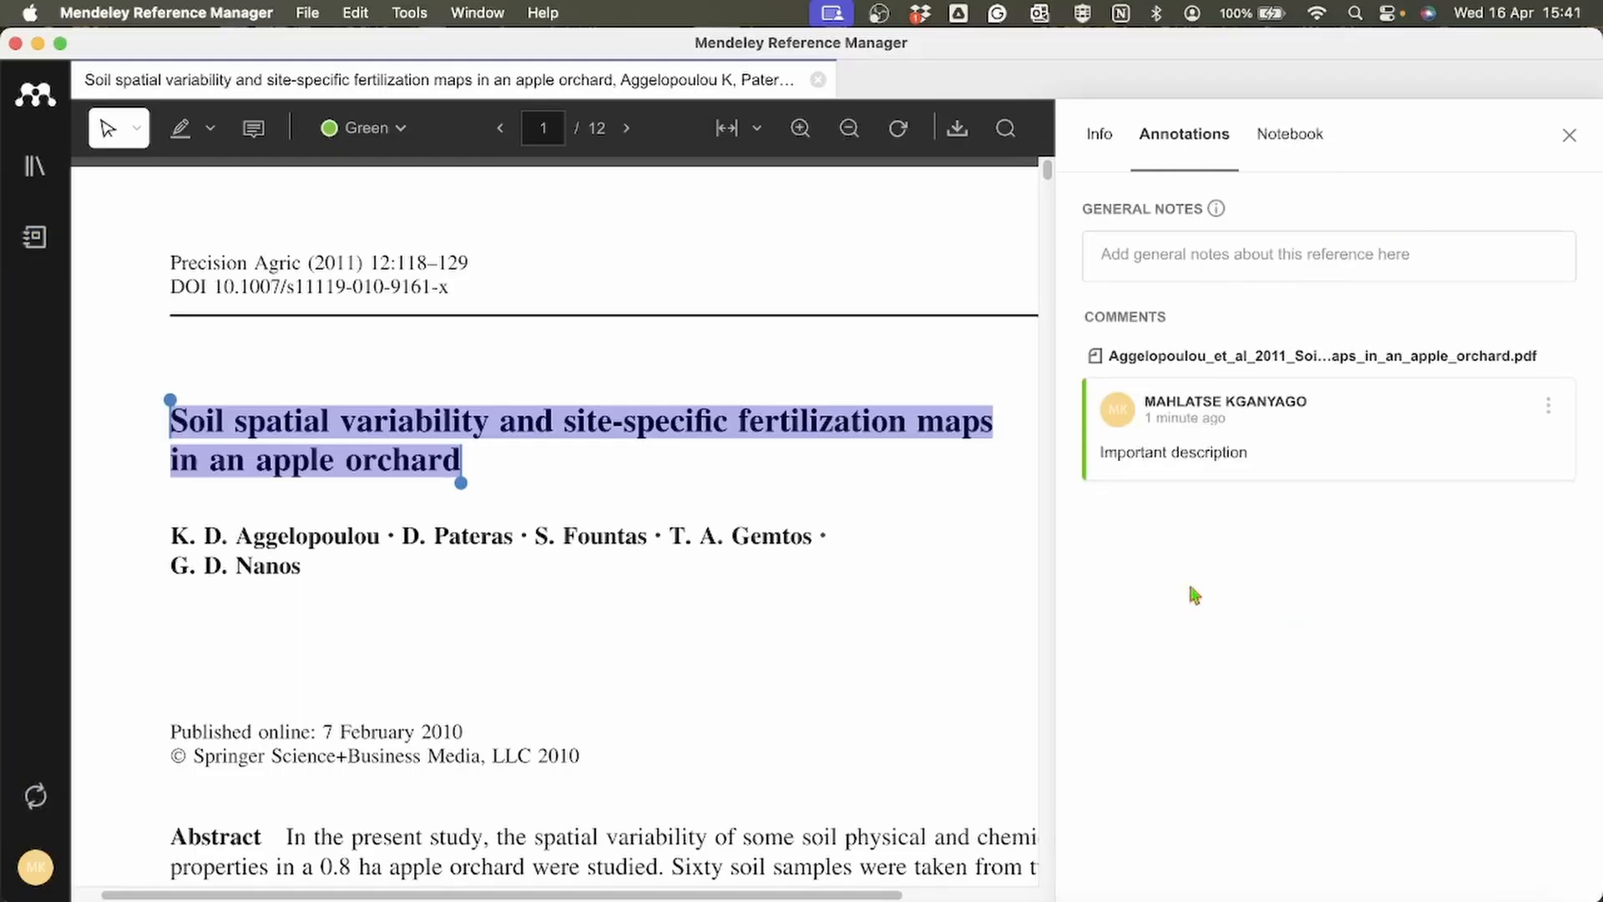
Look through the article from the abstract on page 1 to the orchard design in Fig. 2 on page 3
scroll(610, 668, "down", 5)
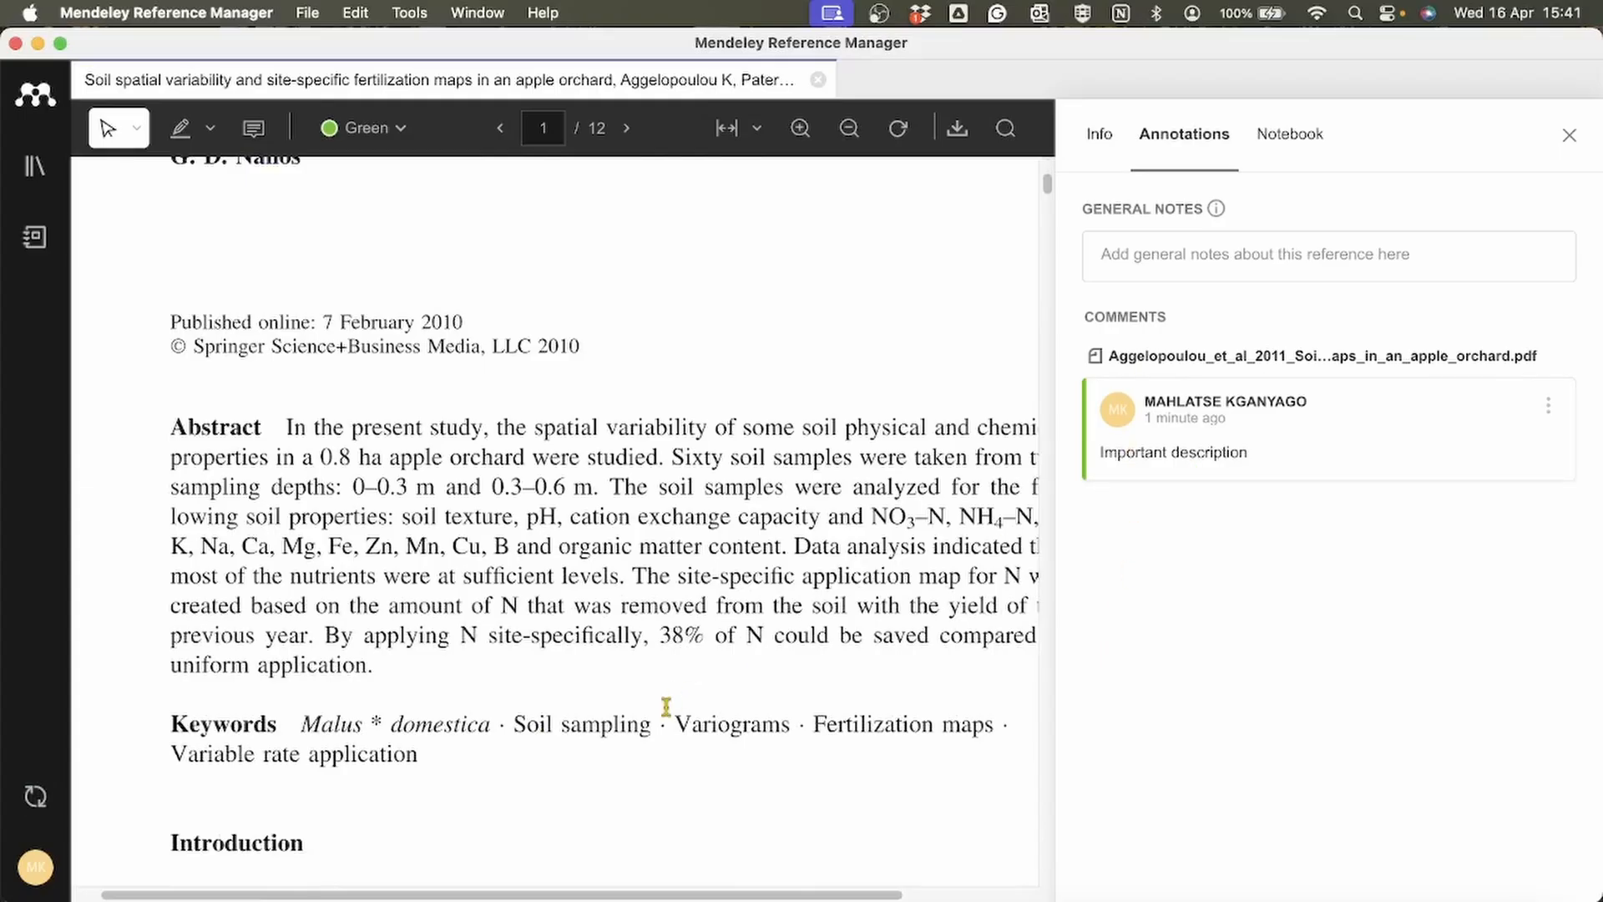
scroll(662, 706, "down", 15)
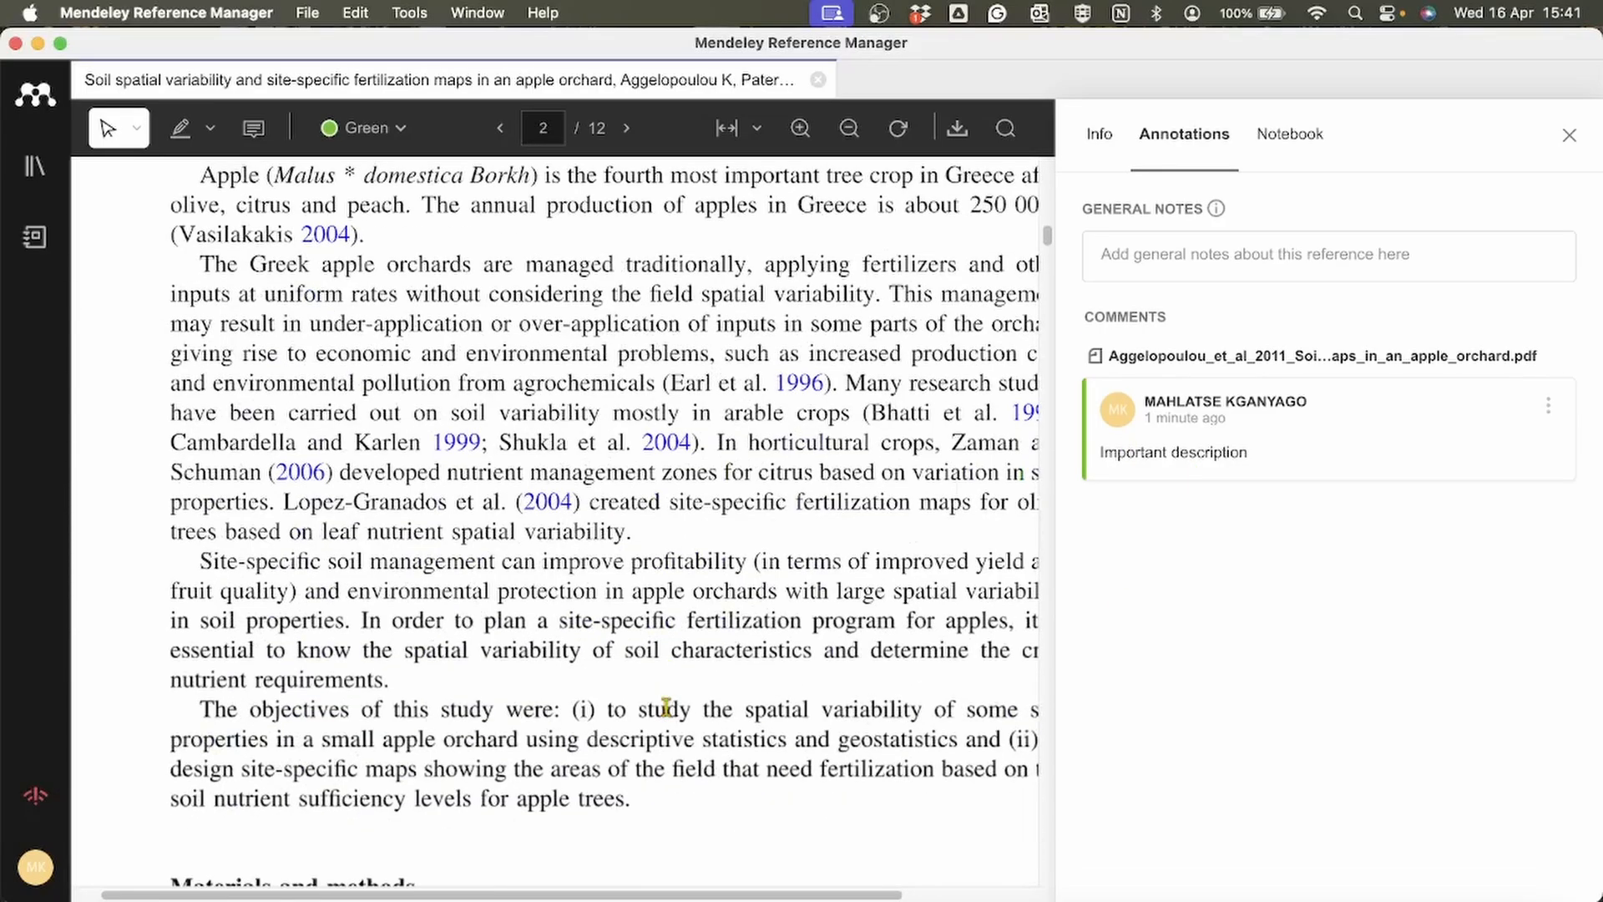
scroll(665, 708, "down", 10)
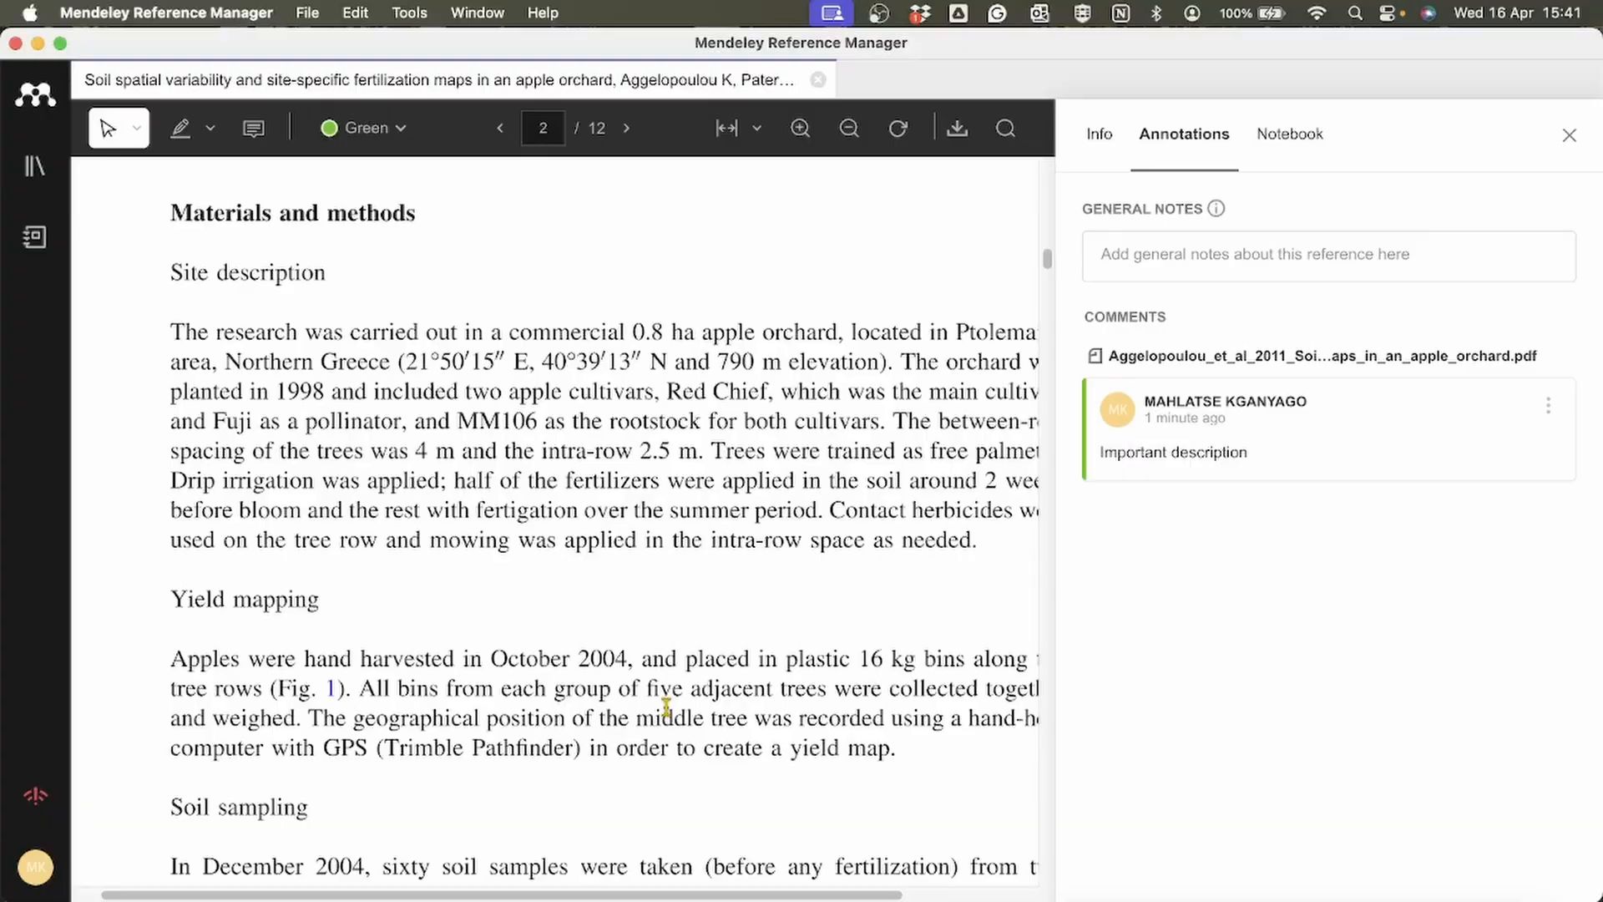
scroll(666, 708, "down", 5)
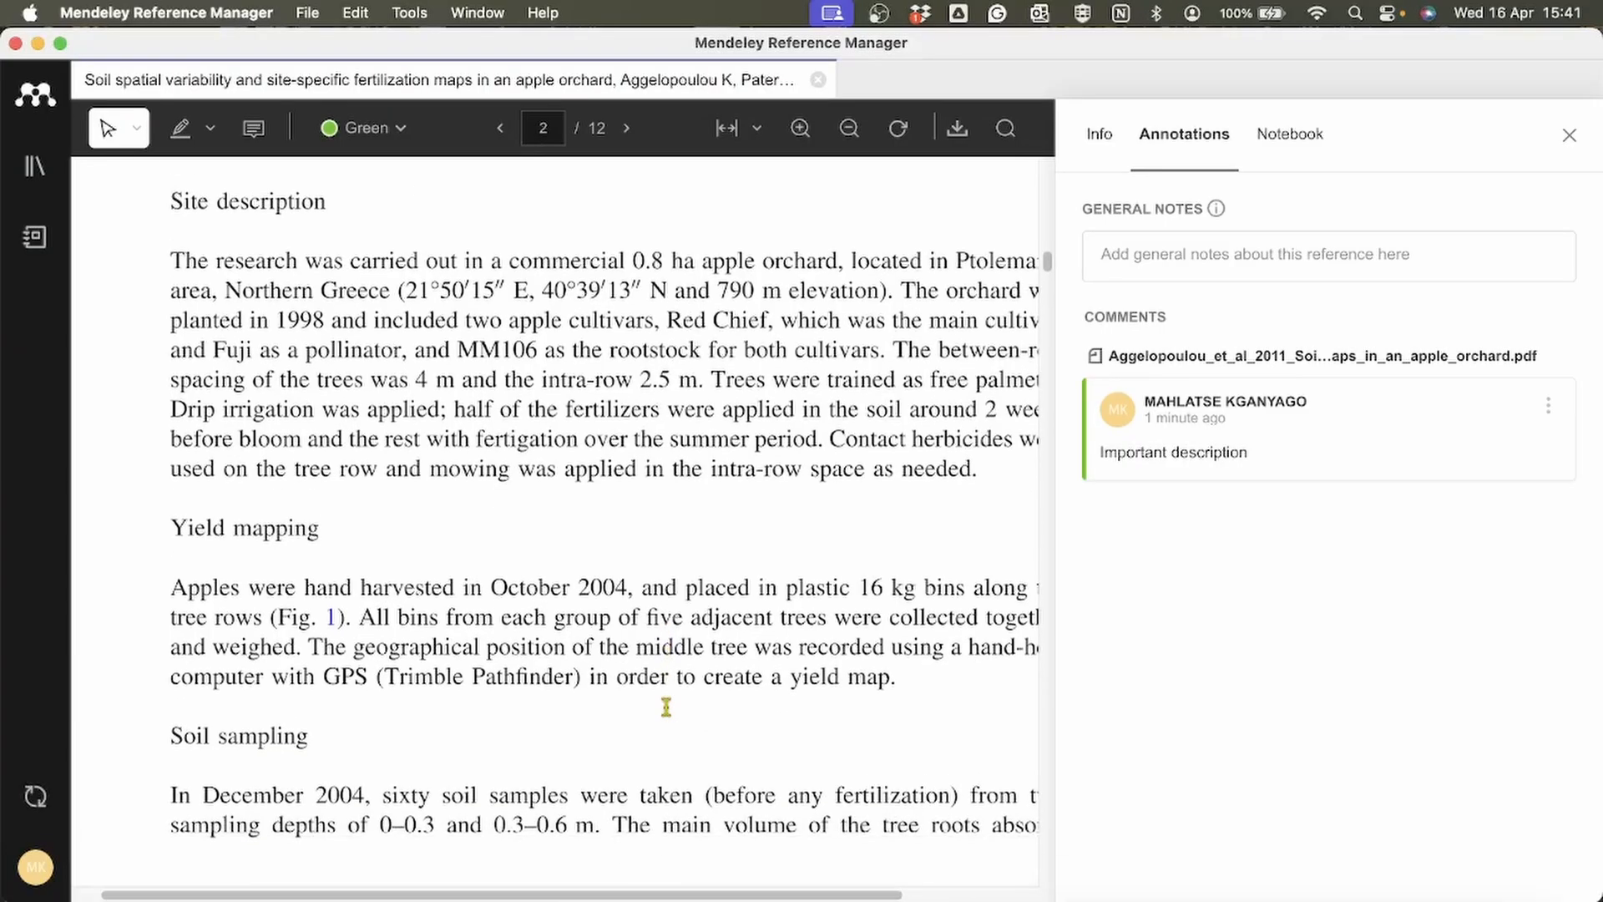
scroll(666, 708, "down", 5)
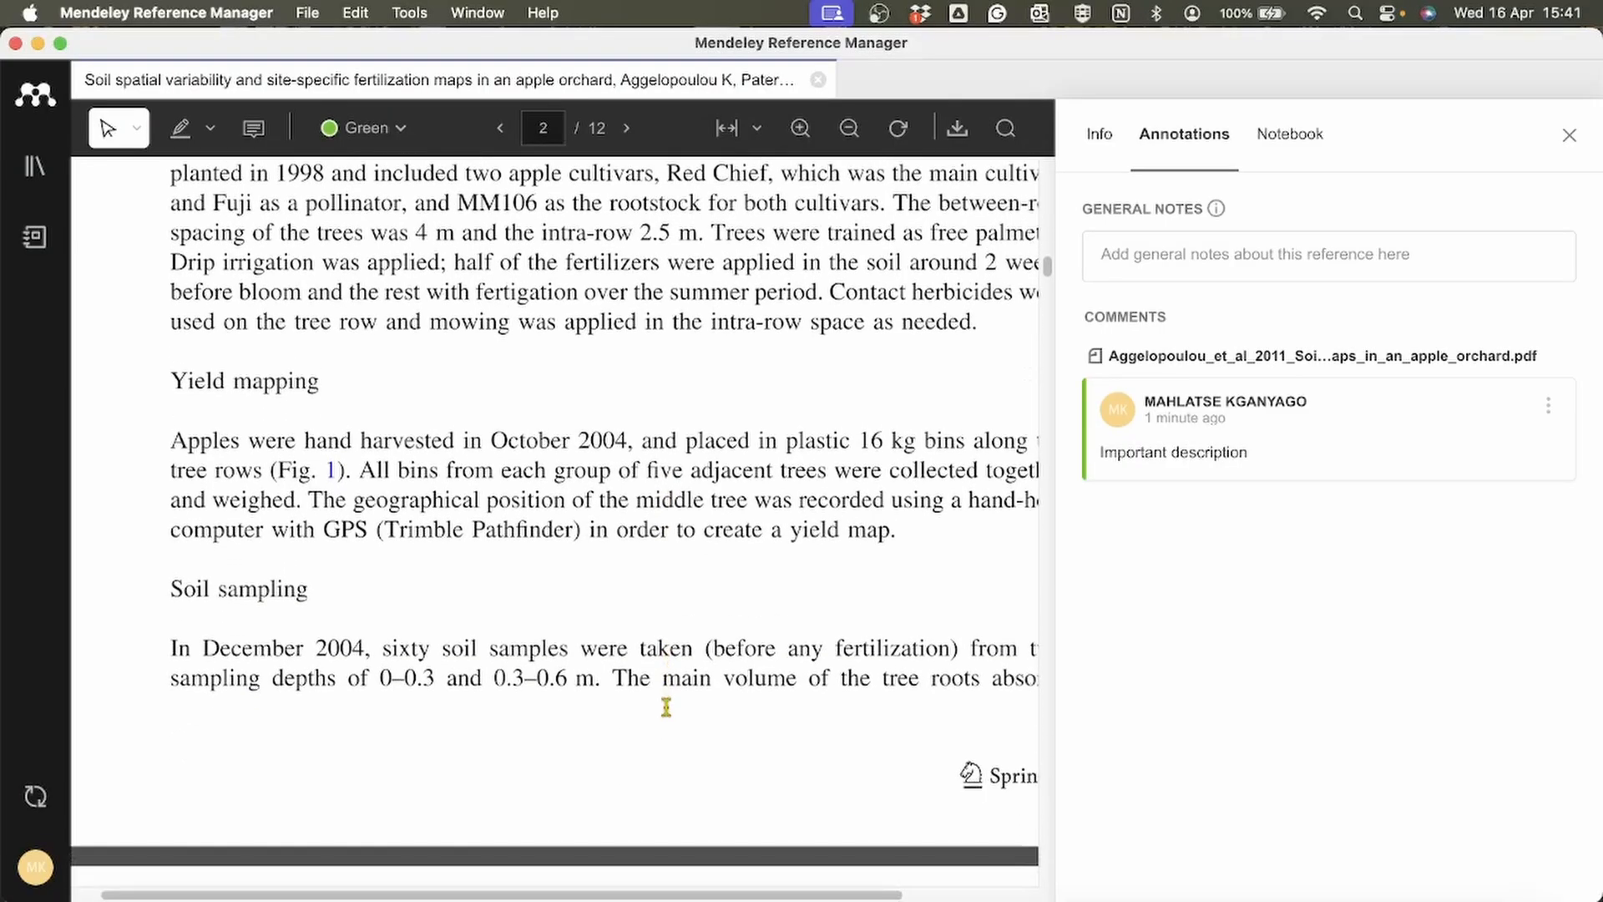
scroll(666, 708, "down", 15)
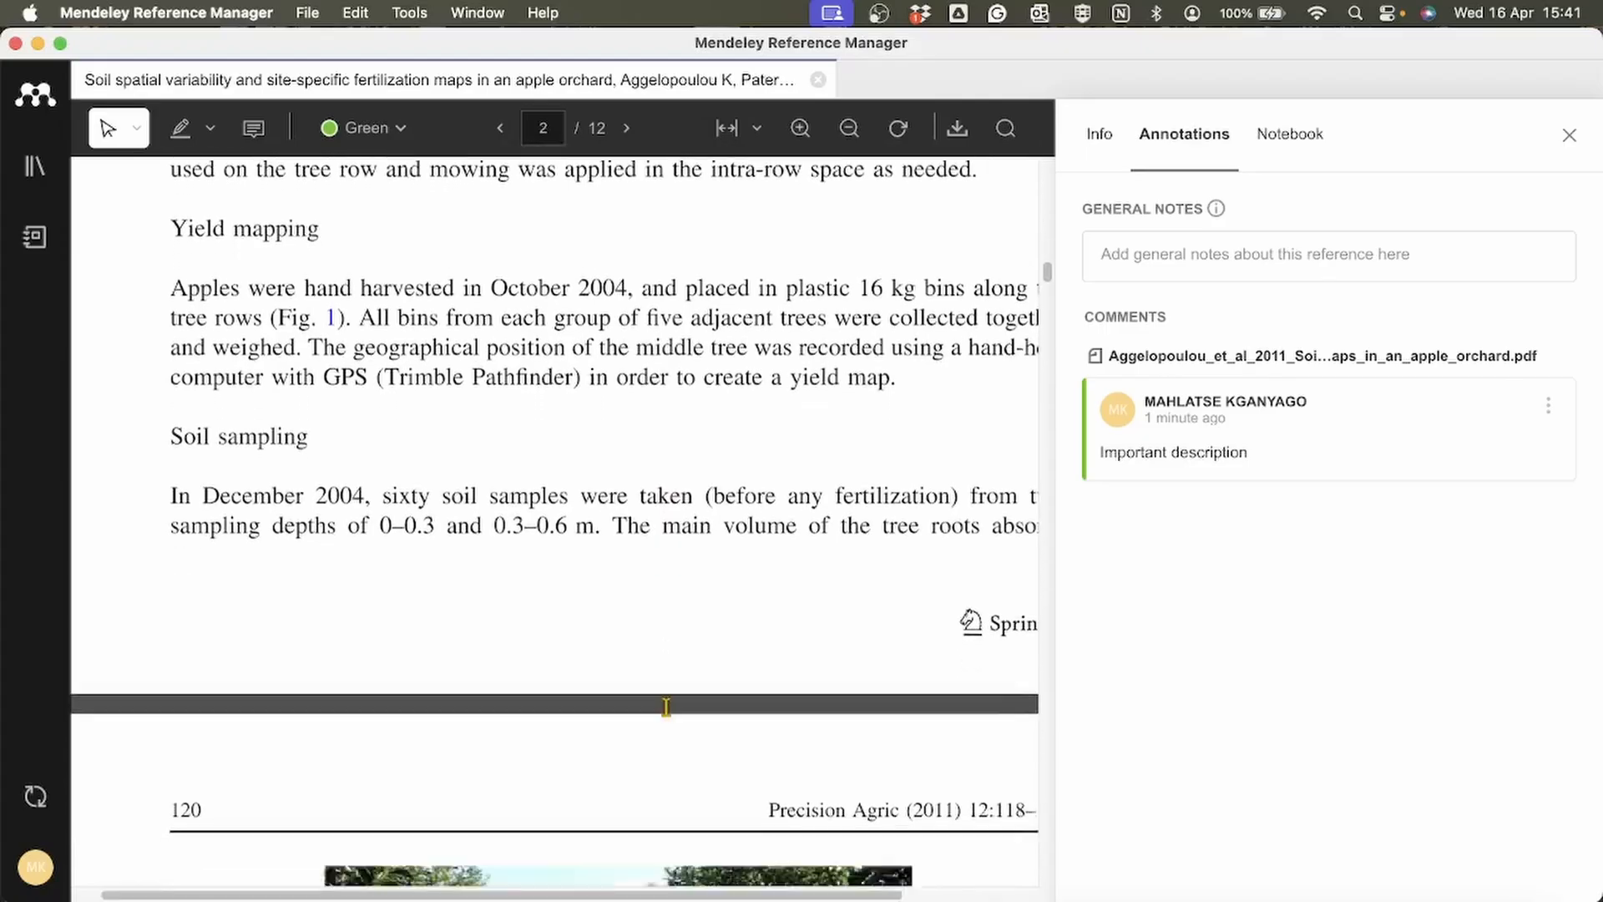
scroll(666, 708, "down", 20)
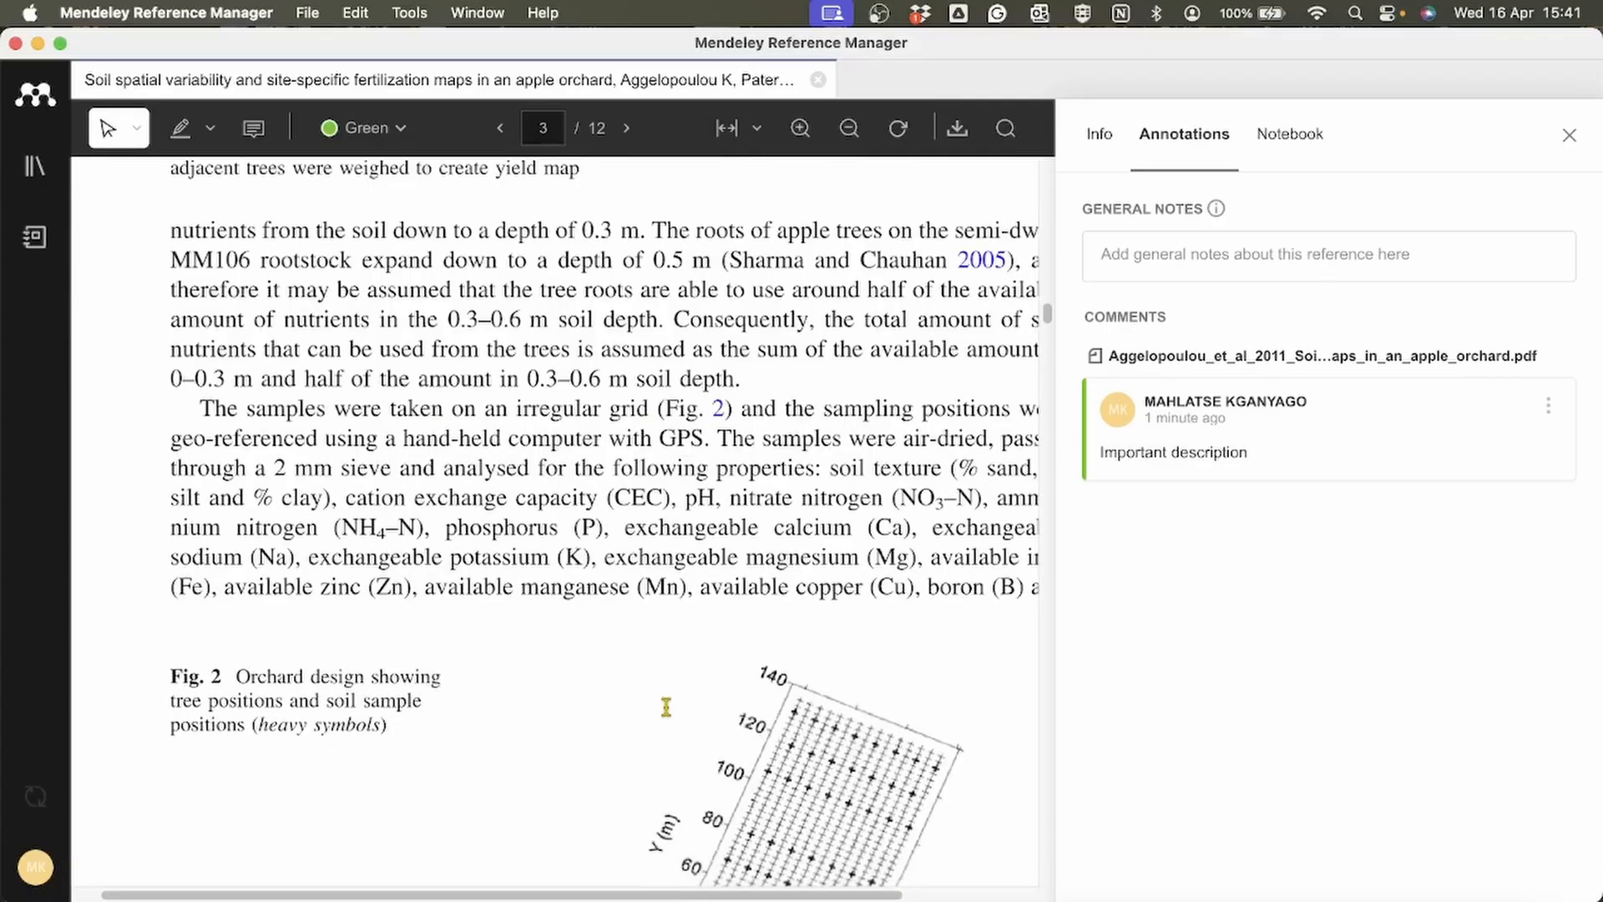
scroll(665, 708, "down", 7)
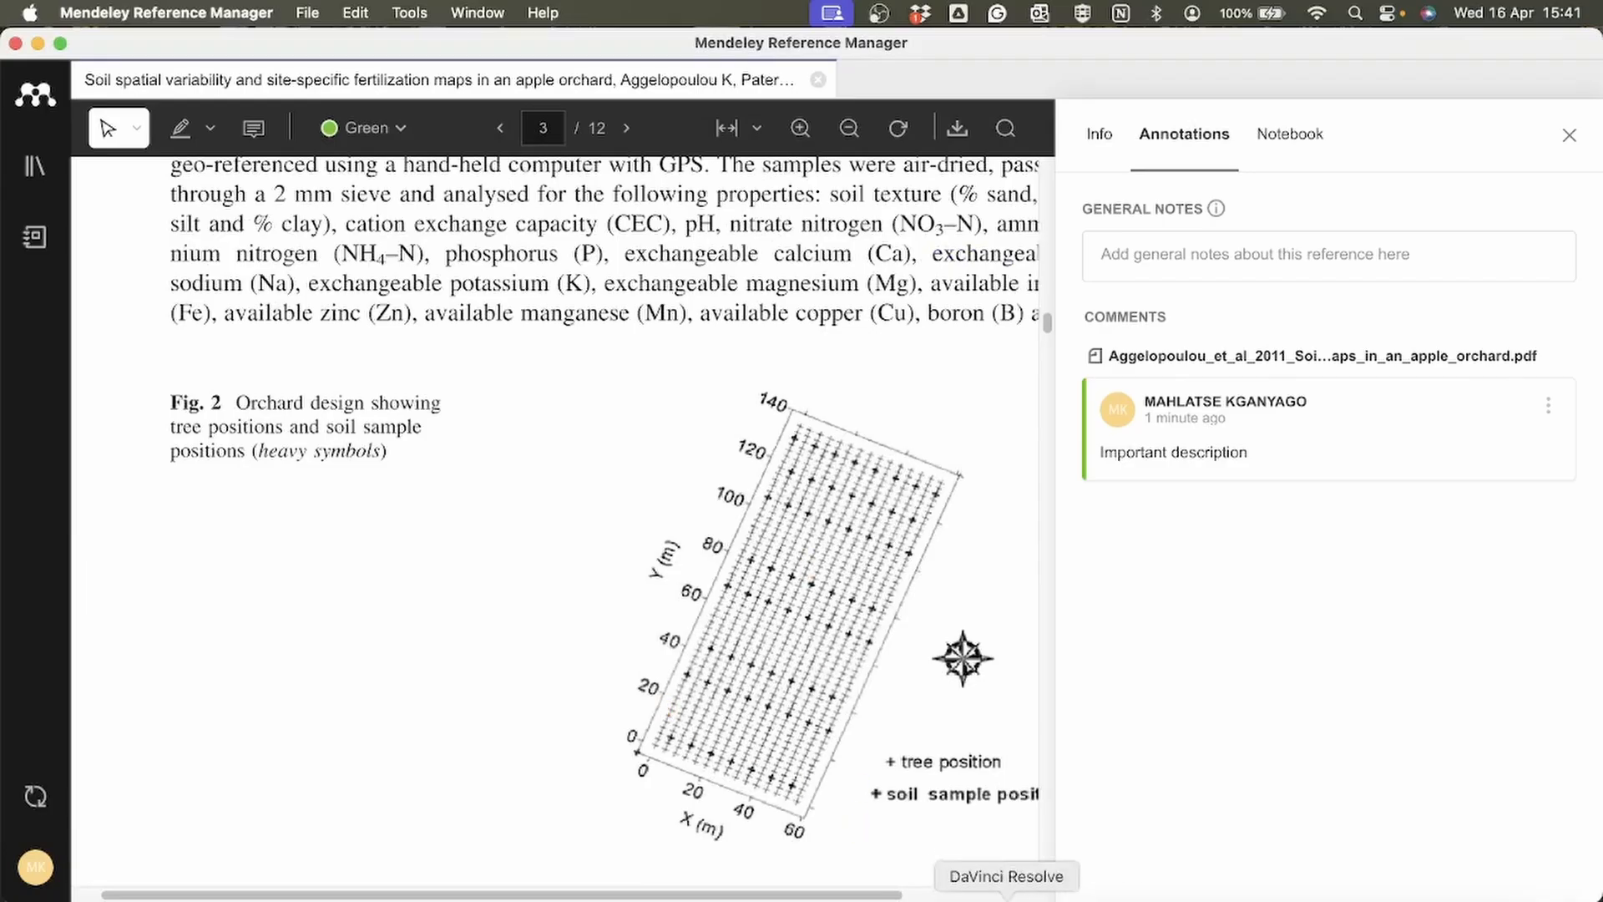
Switch to the Lorem Ipsum document in Word and open the Mendeley Cite add-in
left_click(1069, 895)
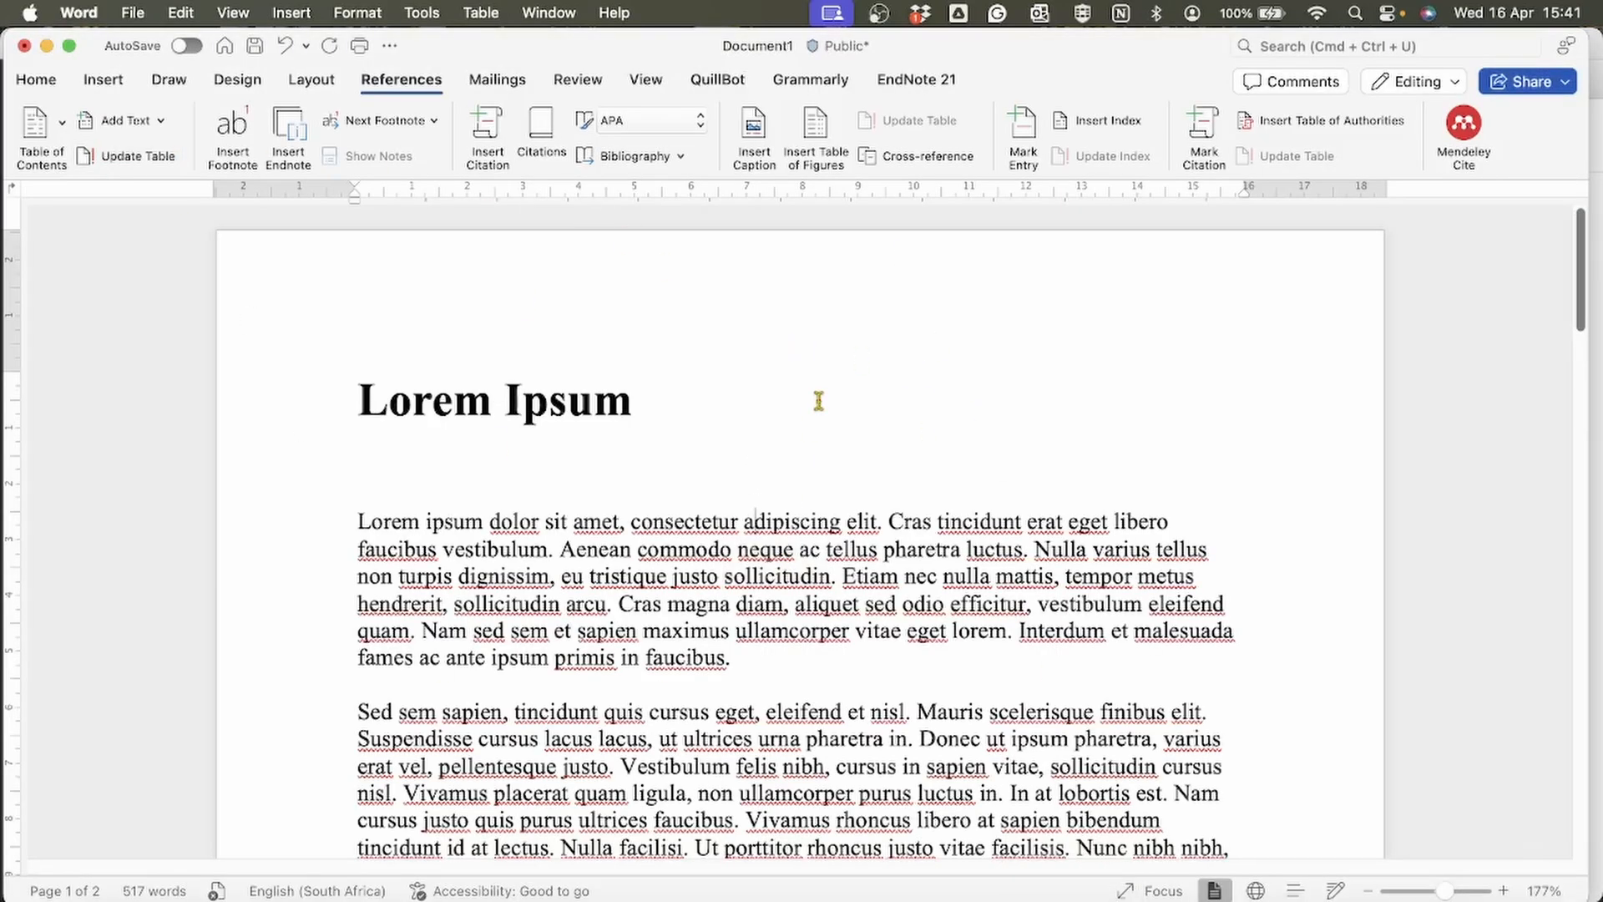
left_click(402, 81)
left_click(403, 81)
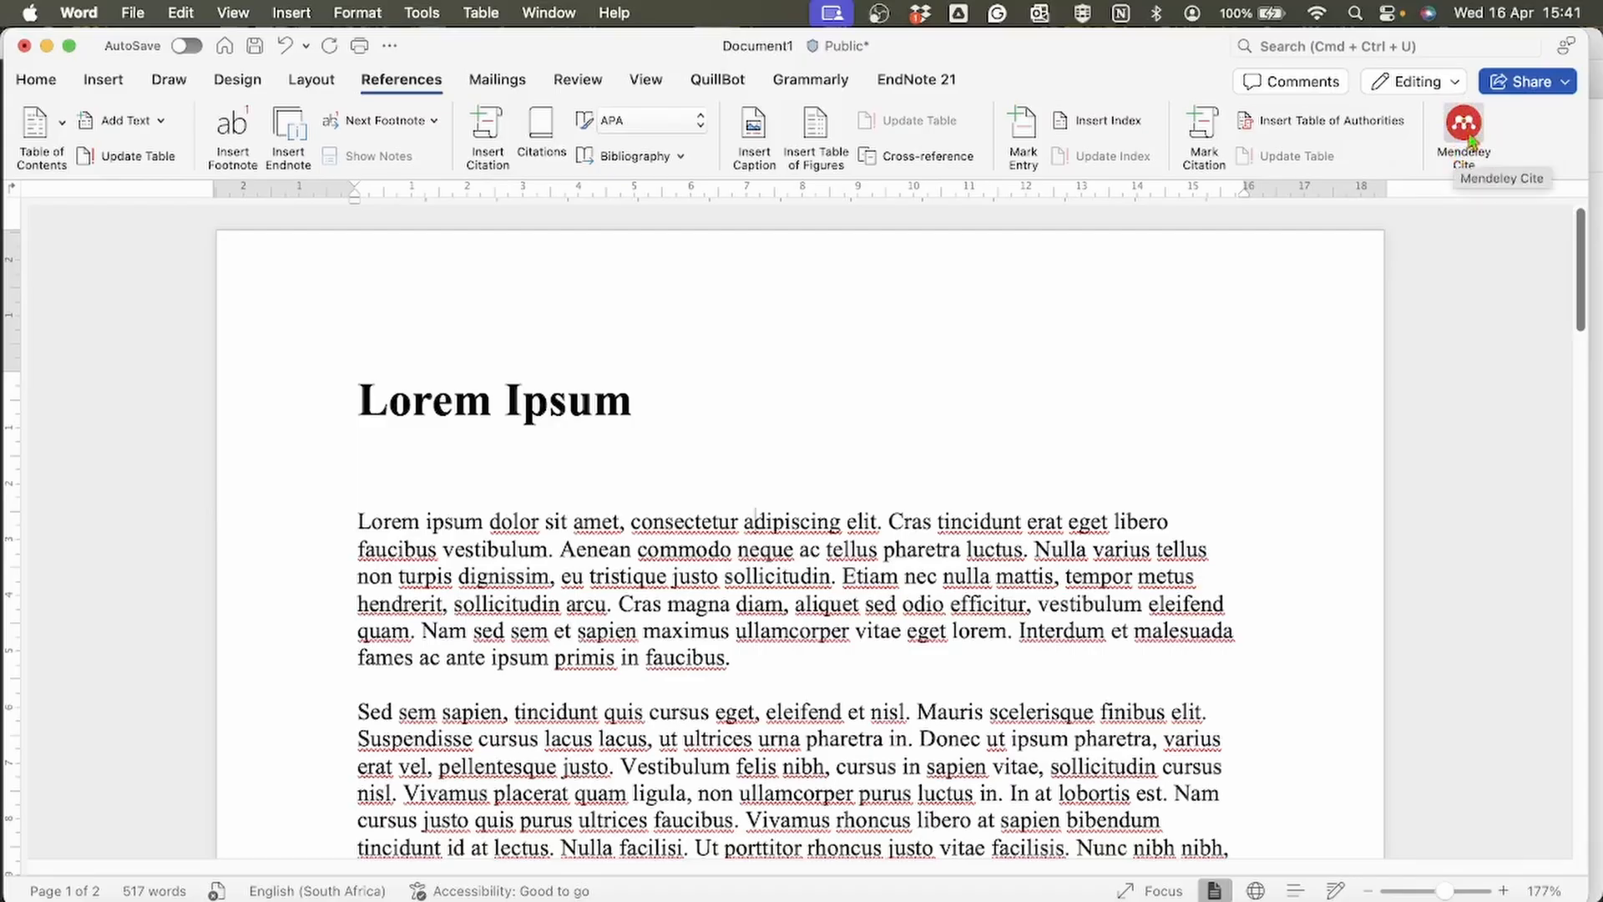
left_click(1465, 125)
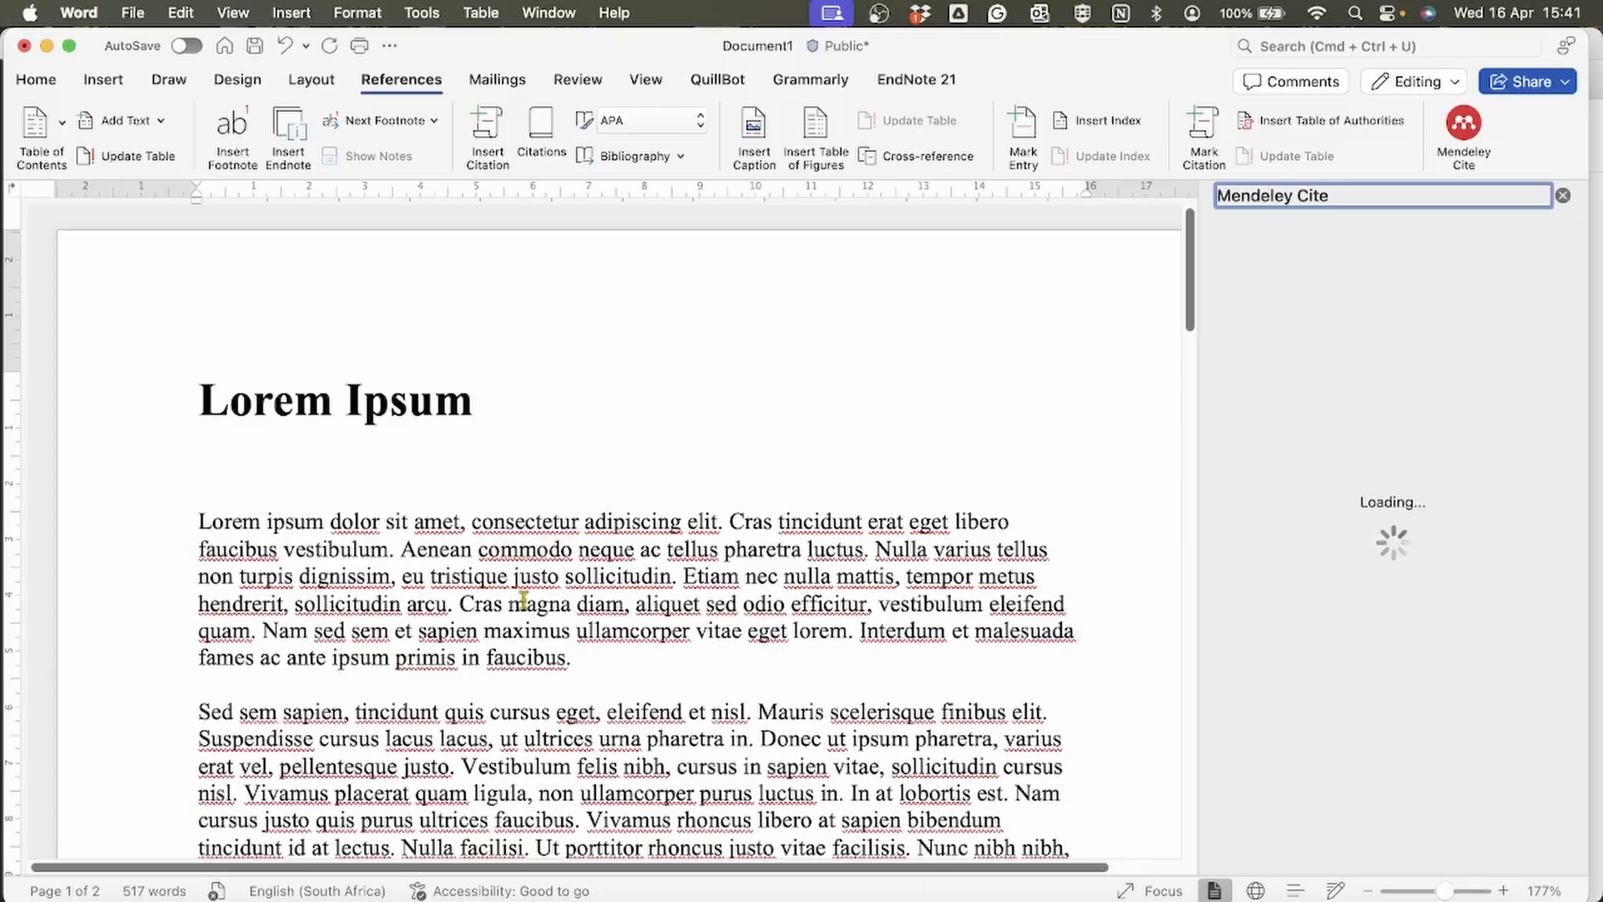
scroll(524, 599, "down", 5)
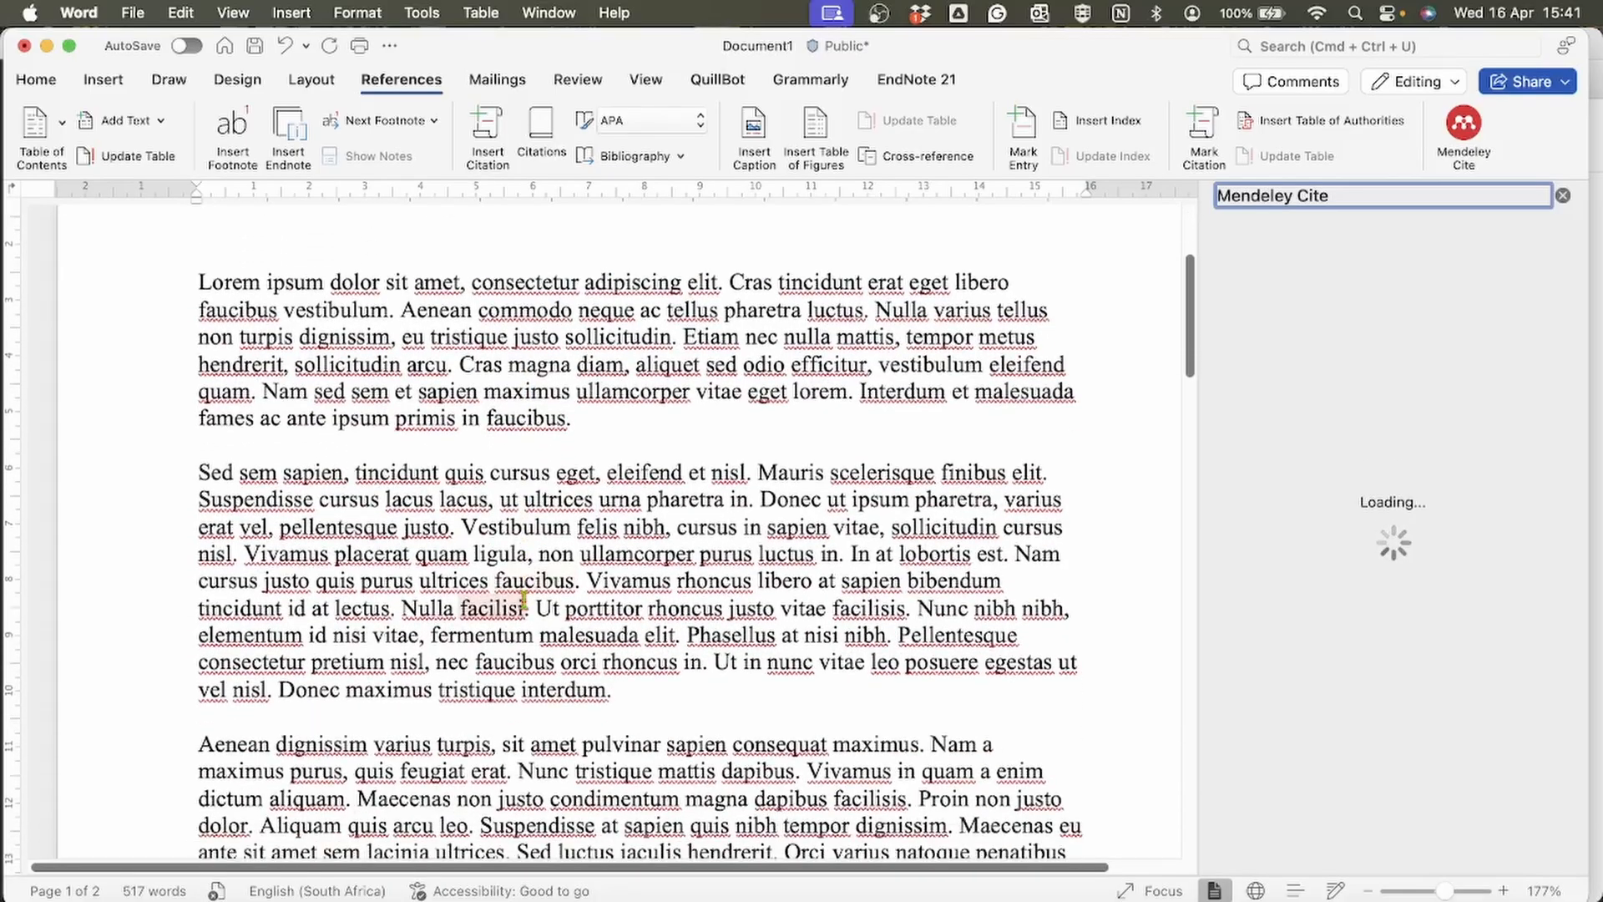
scroll(524, 600, "down", 10)
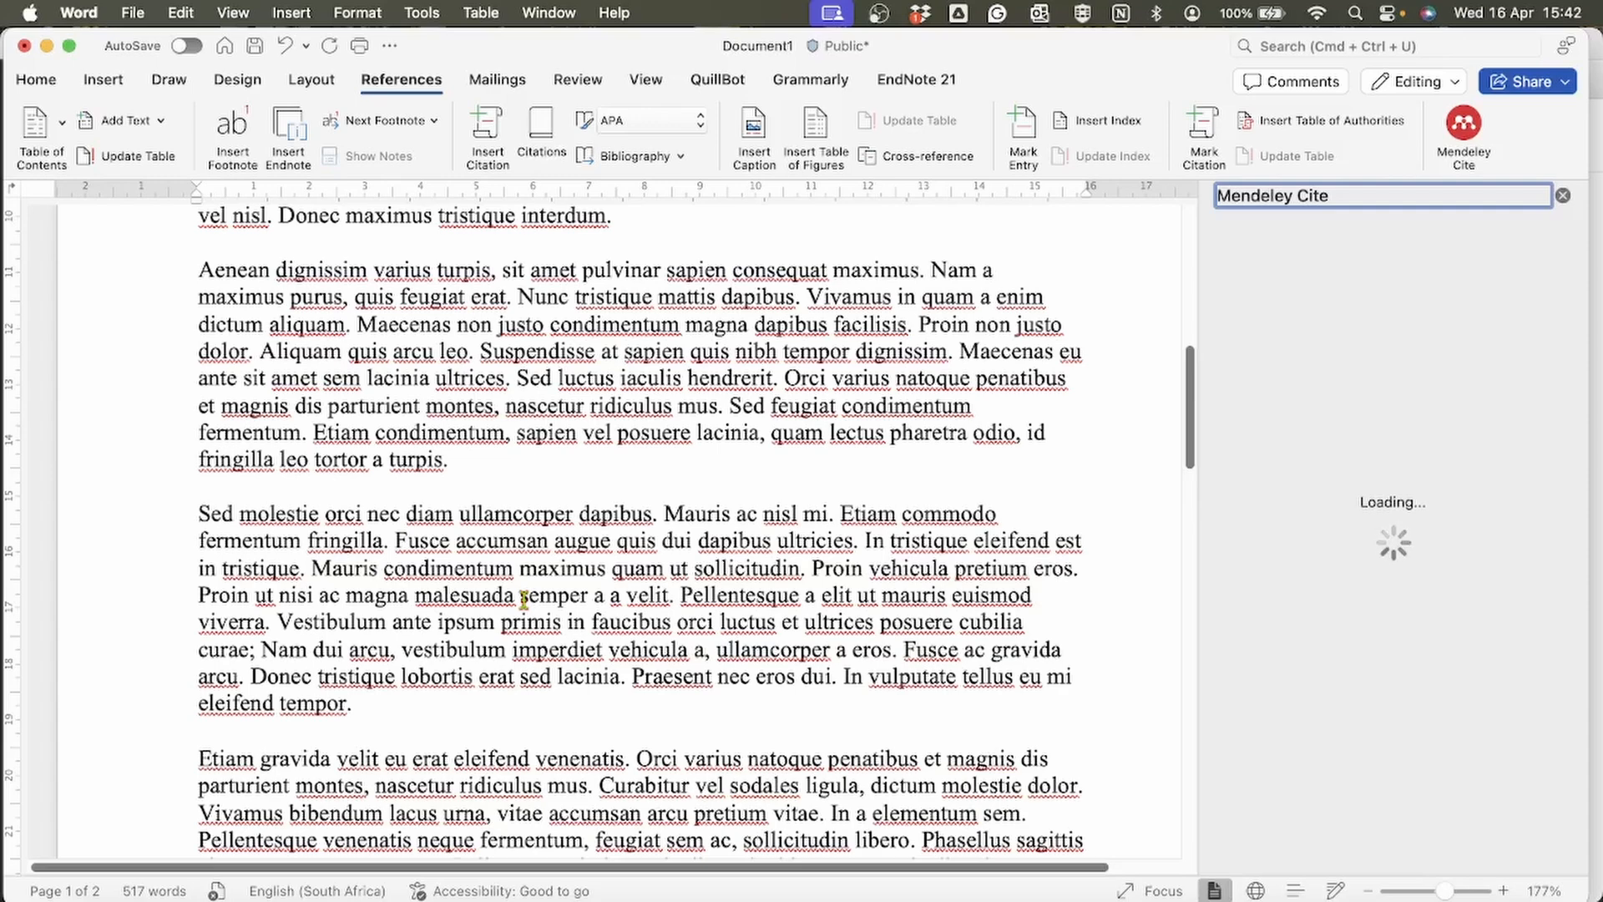
scroll(524, 599, "down", 15)
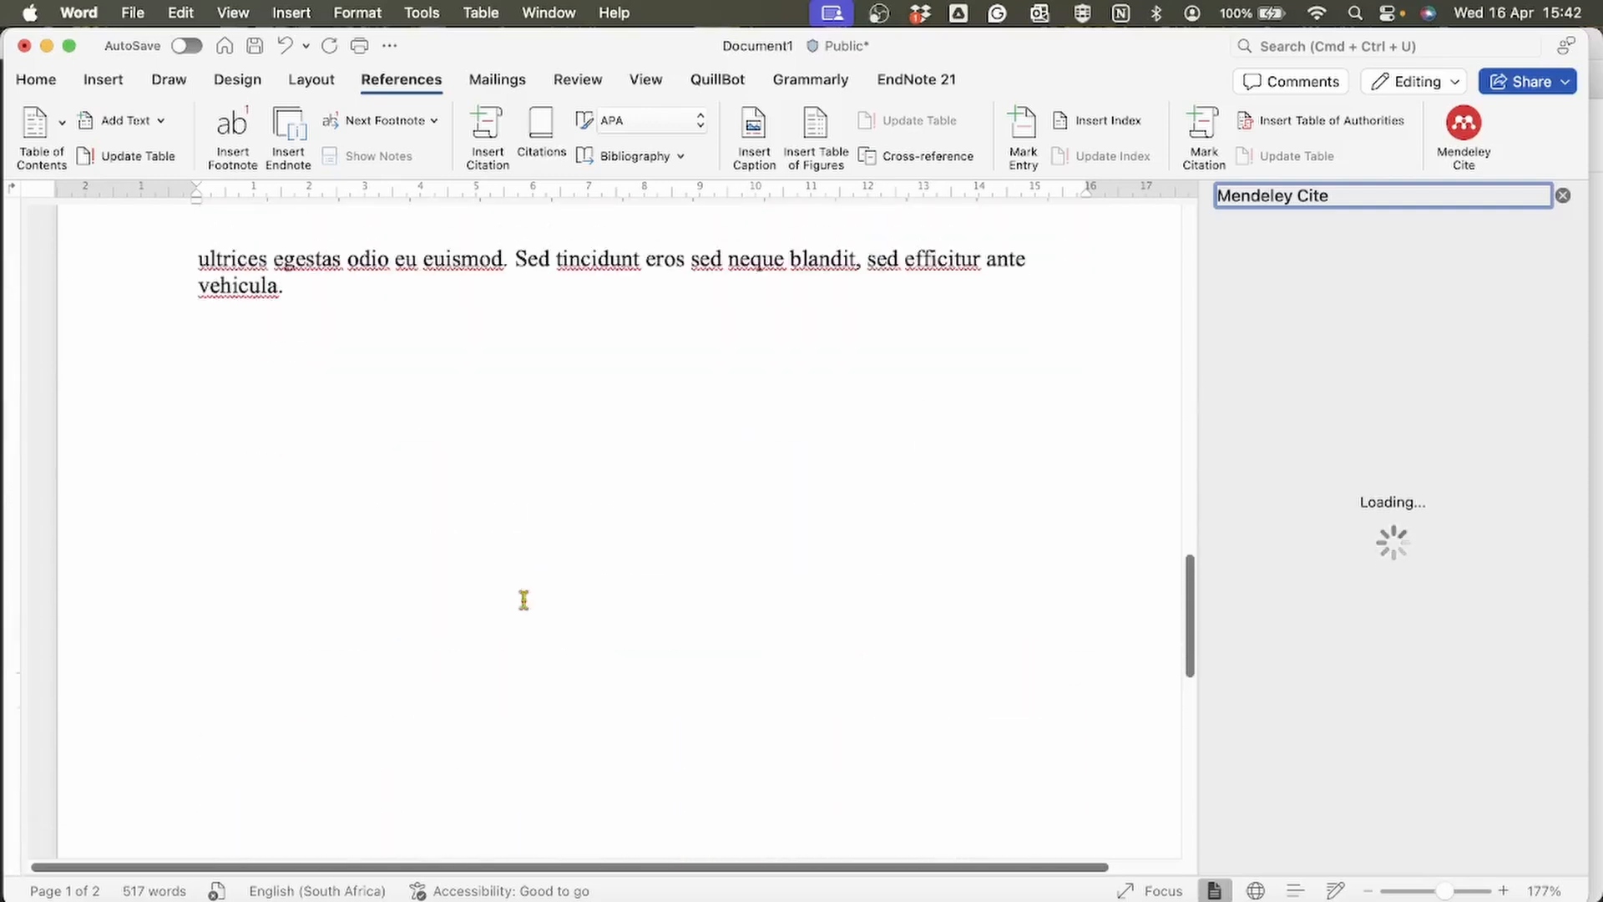
scroll(523, 600, "up", 5)
scroll(523, 599, "up", 1)
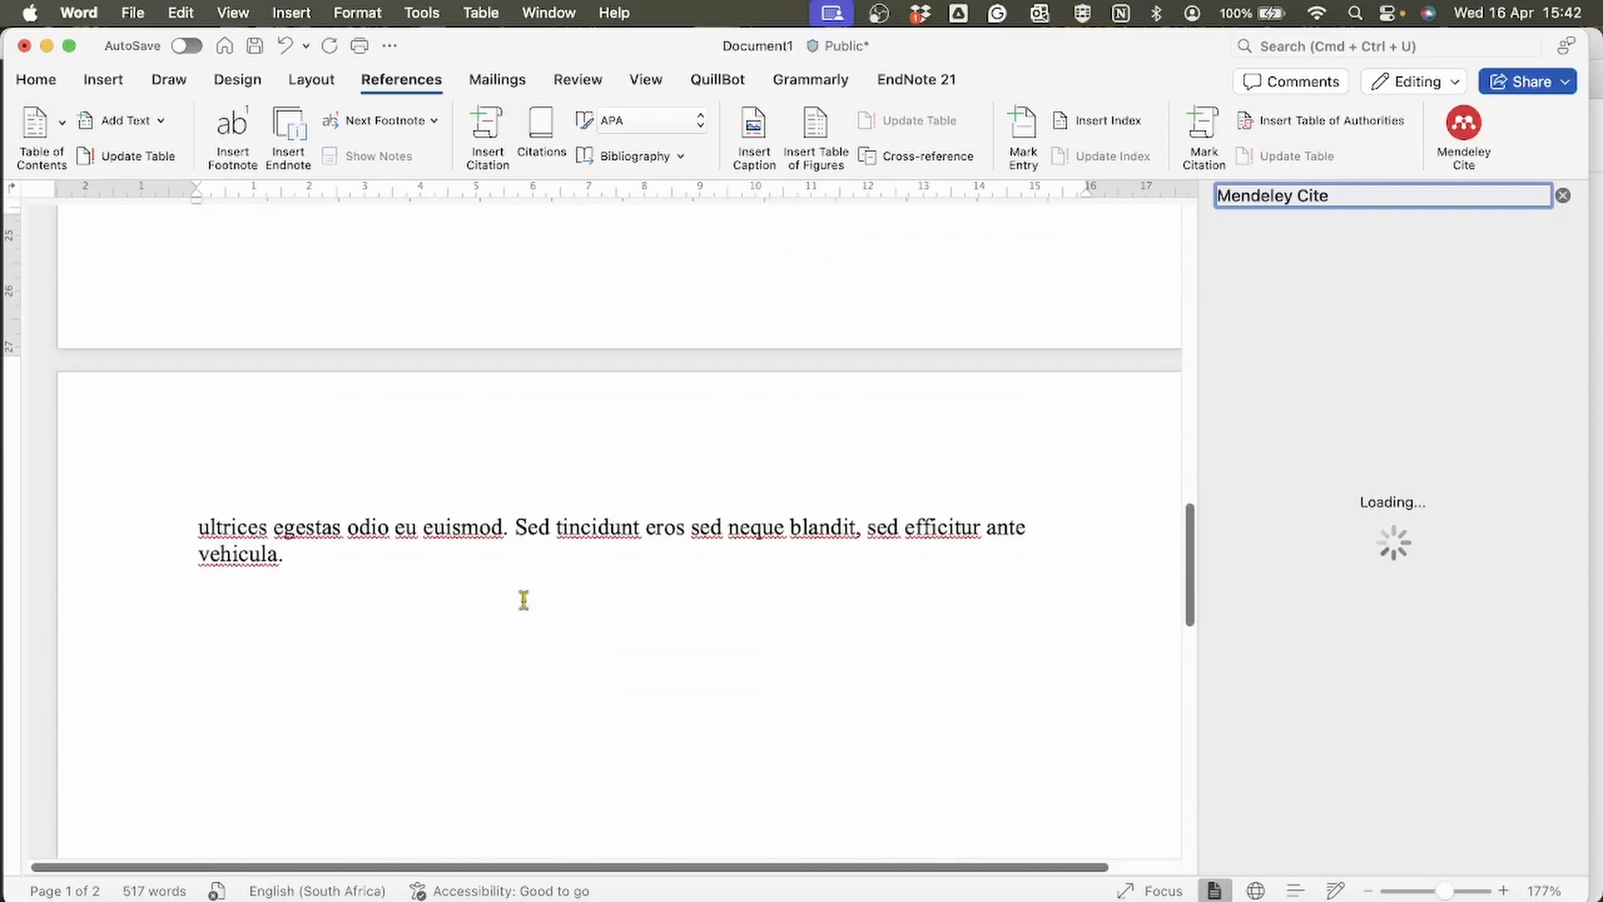
scroll(523, 600, "up", 2)
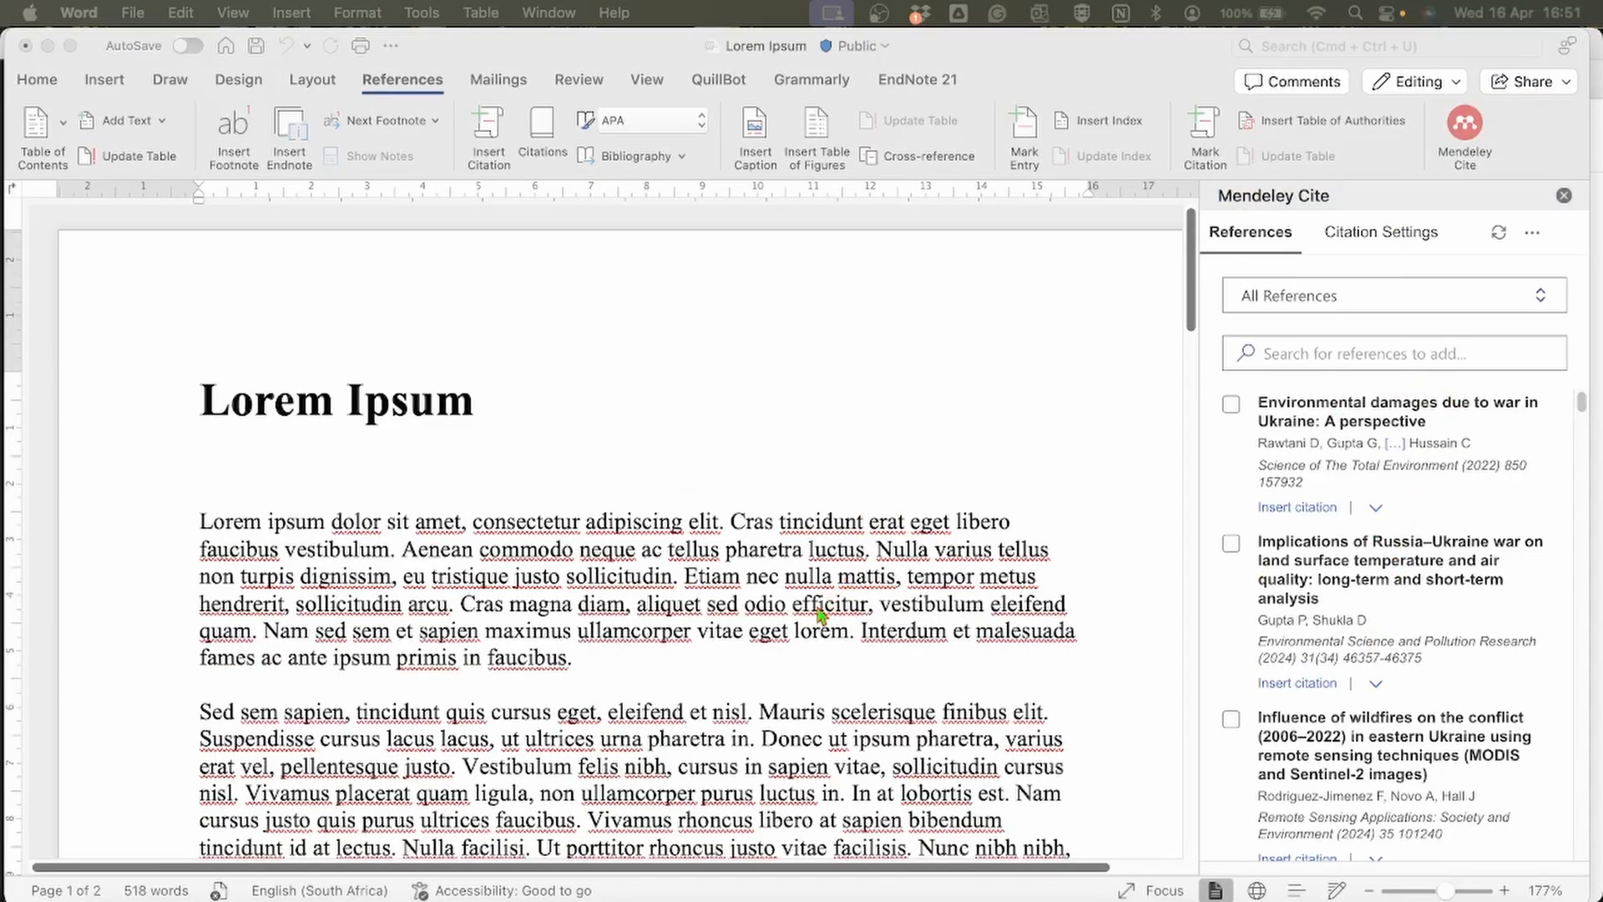
View the collections available in Mendeley Cite and return to All References
scroll(821, 617, "down", 3)
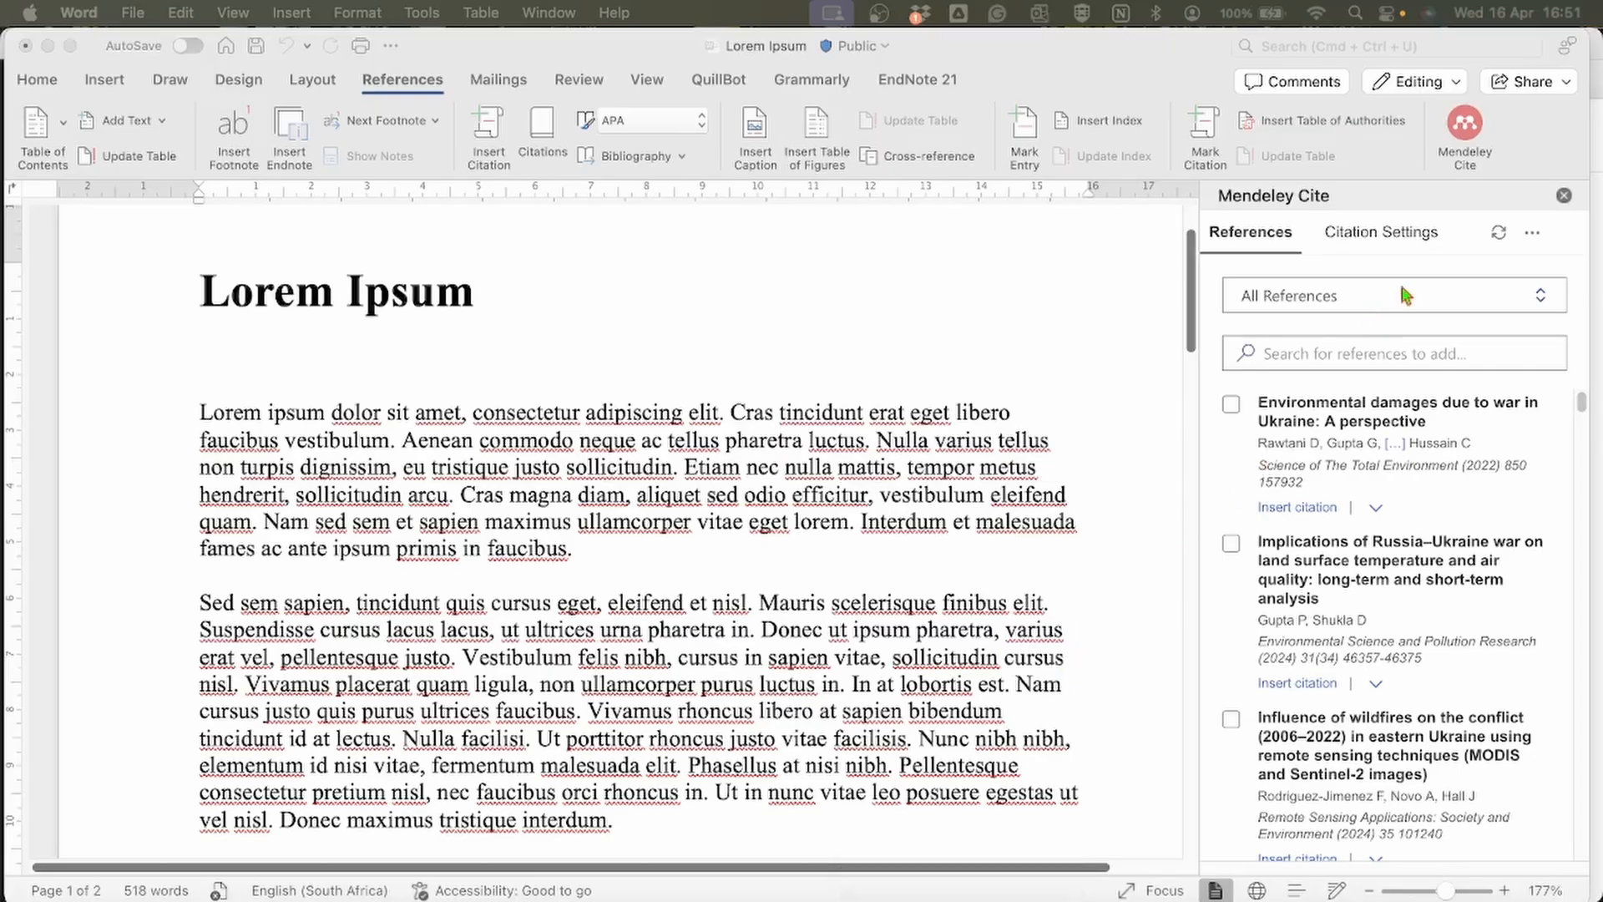
left_click(1382, 300)
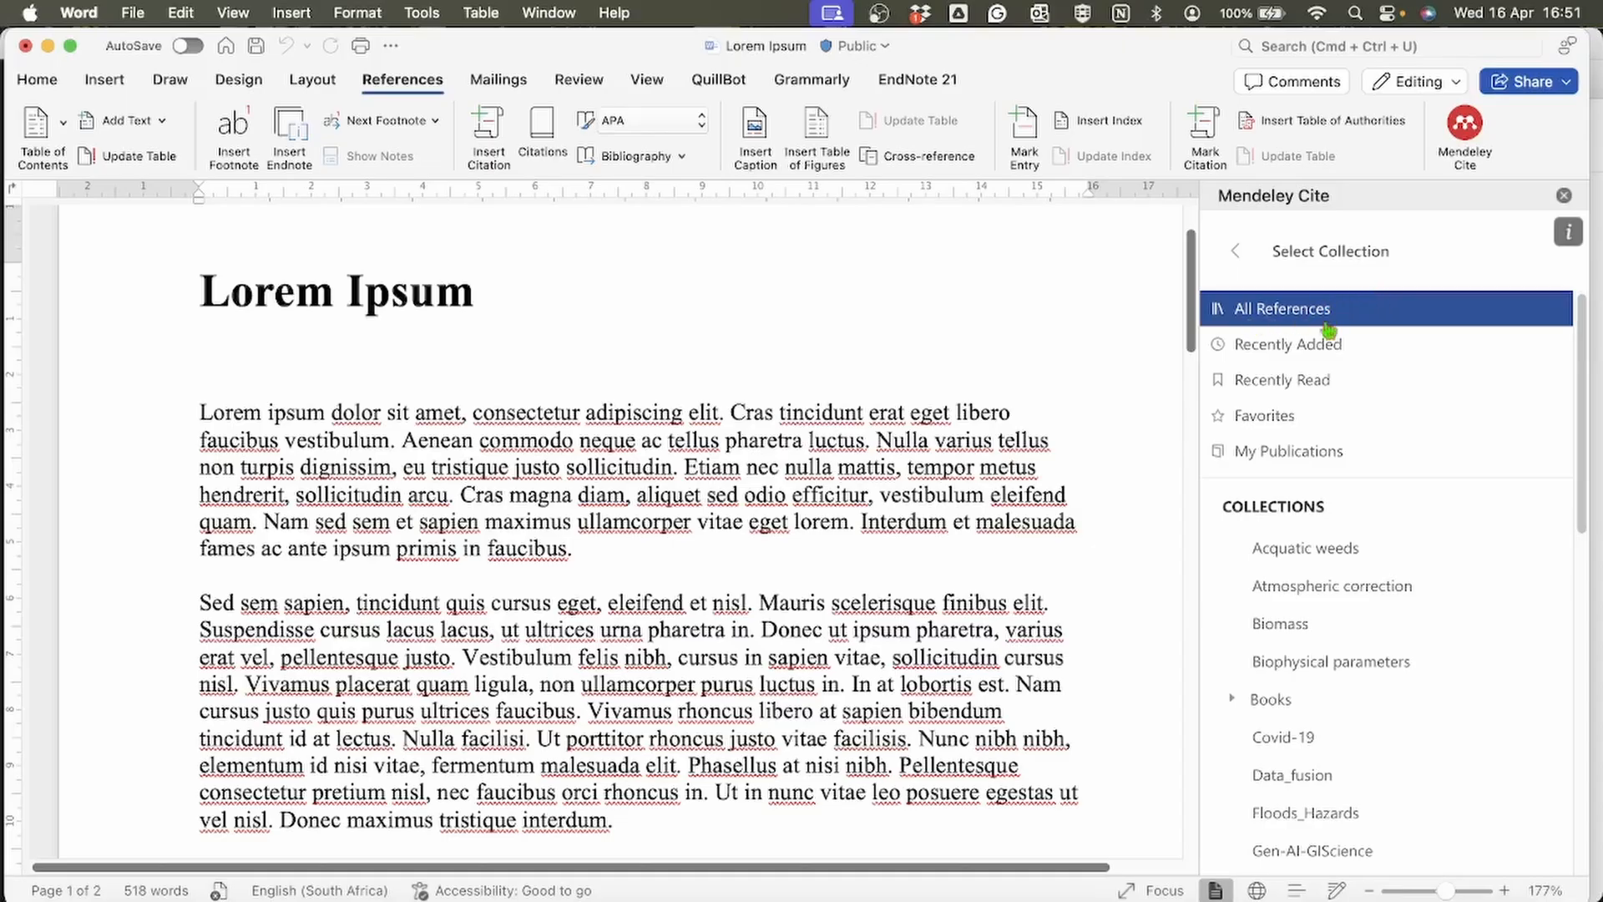
left_click(1236, 253)
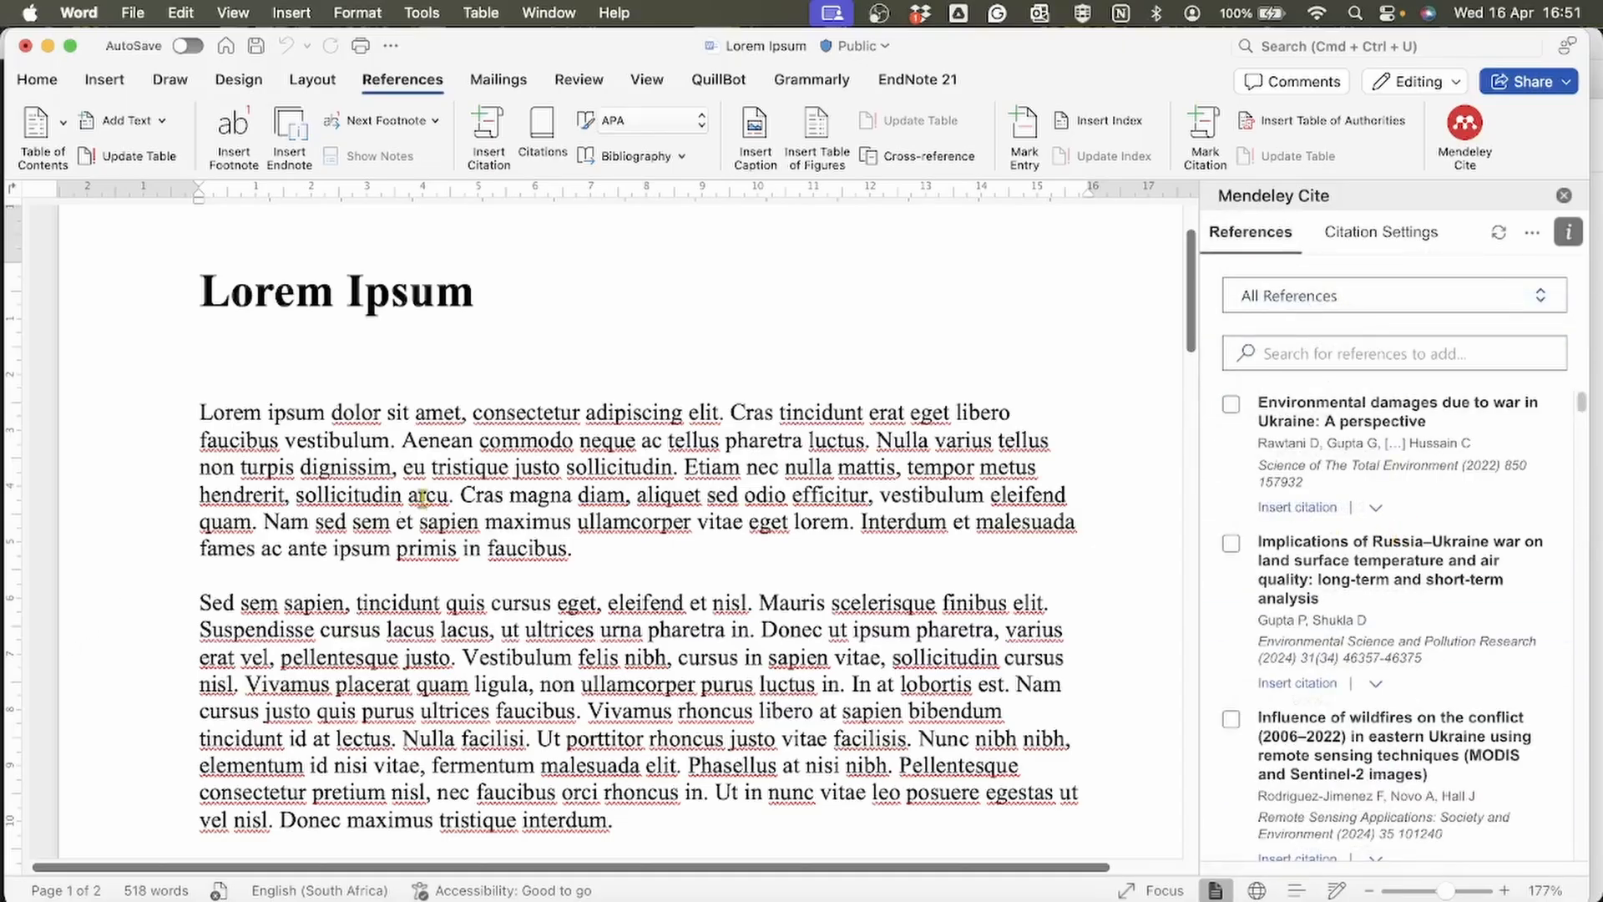
Insert a citation of "Environmental damages due to war in Ukraine: A perspective" before the full stop ending the first paragraph
scroll(495, 483, "down", 2)
left_click(566, 473)
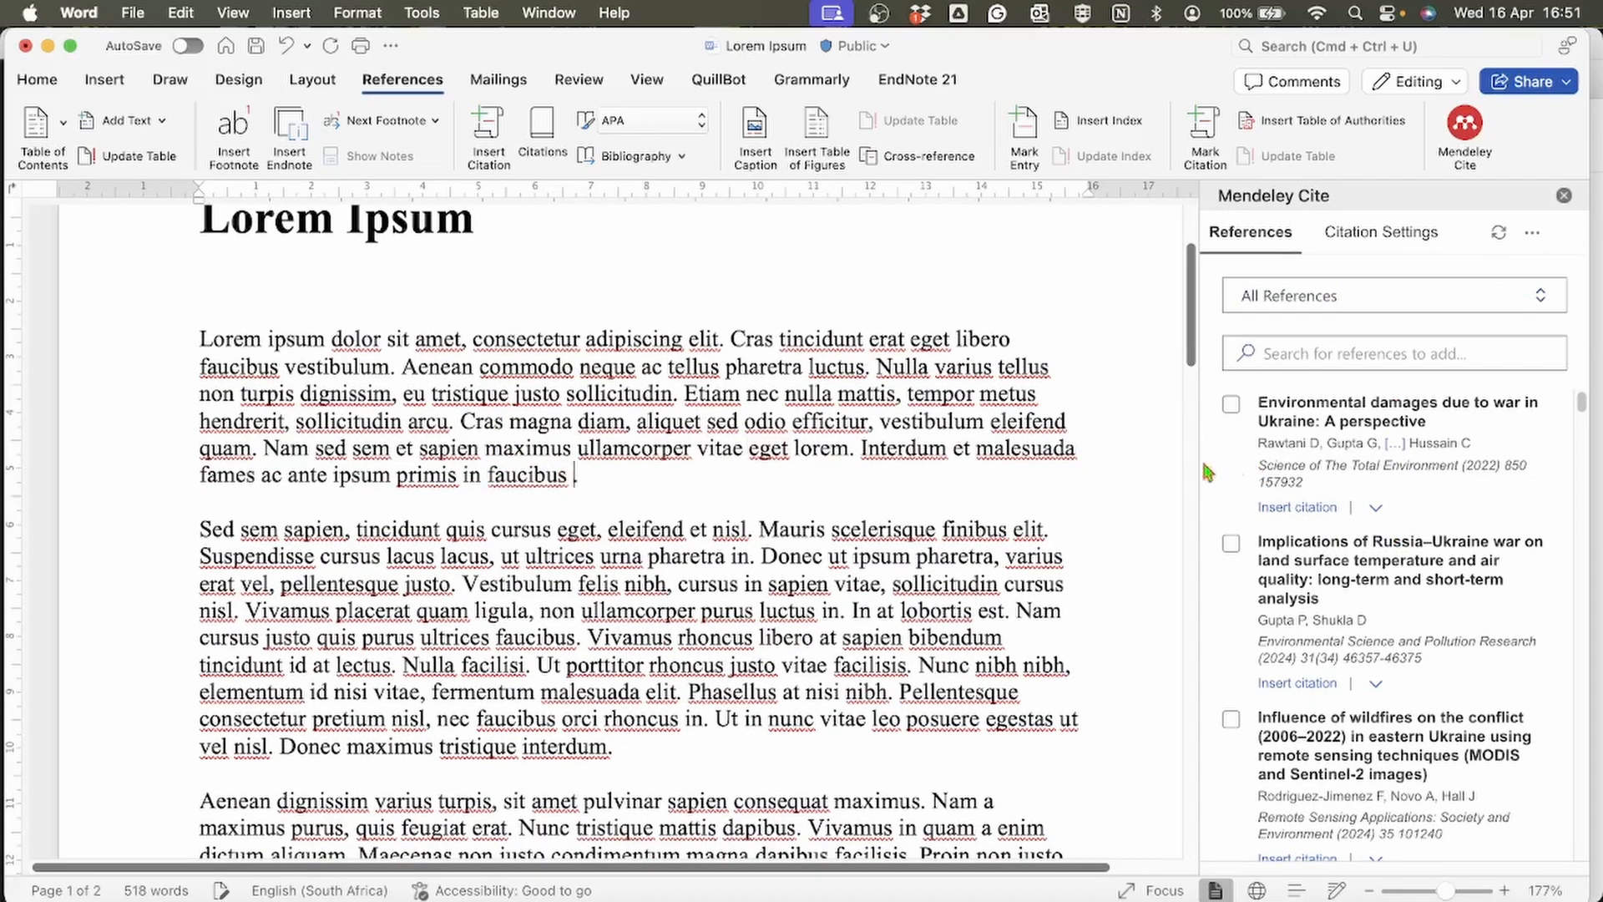
left_click(1232, 405)
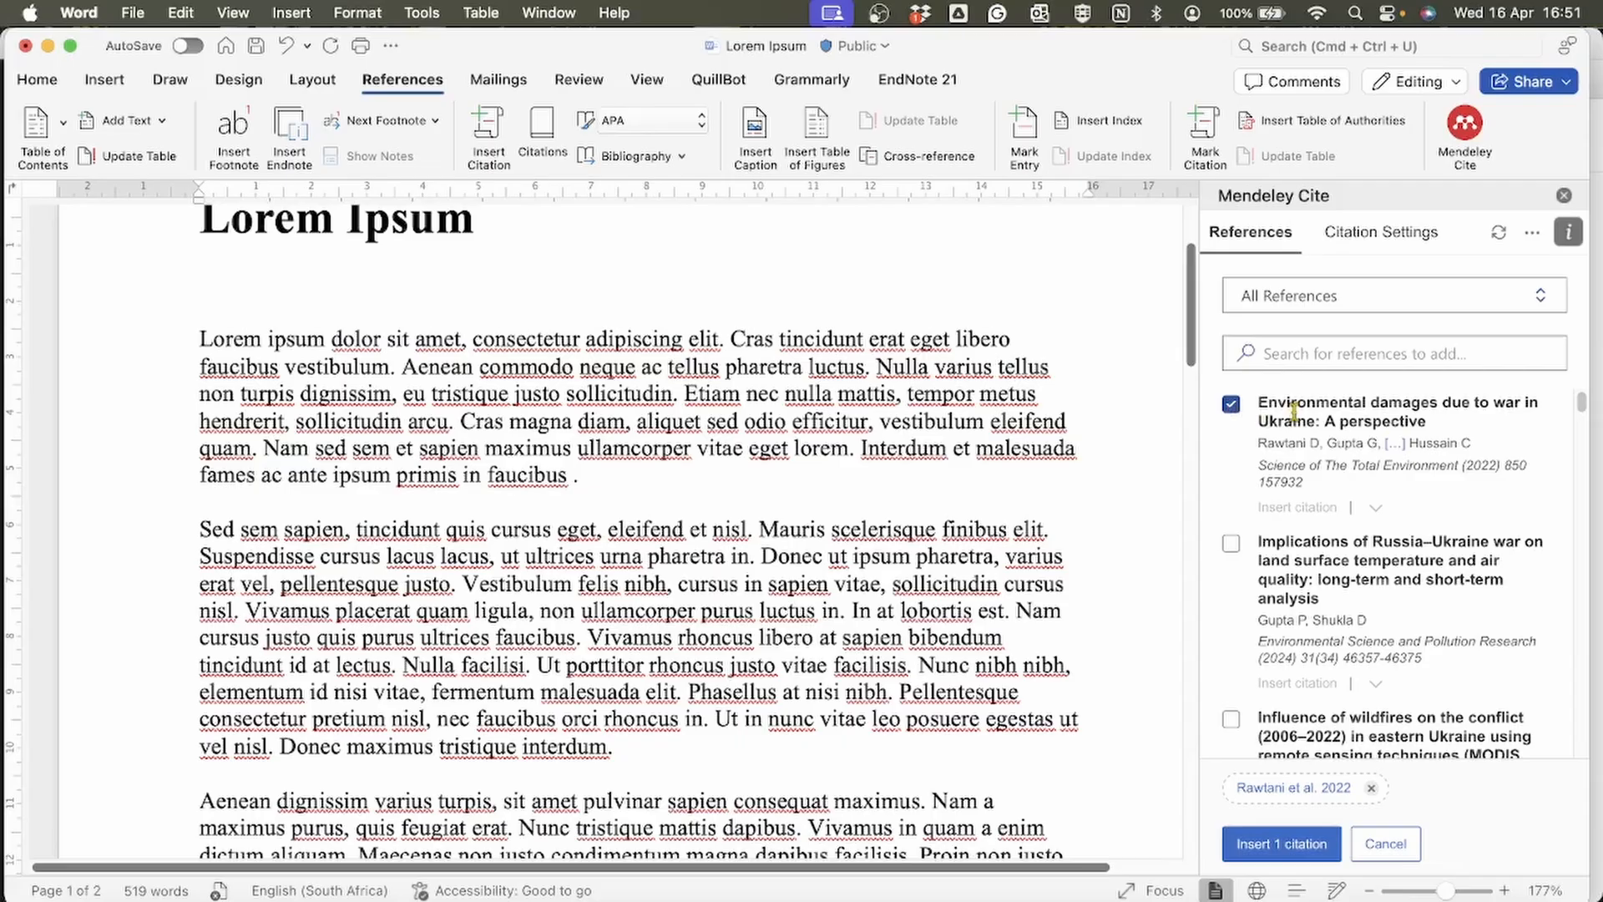
left_click(1282, 848)
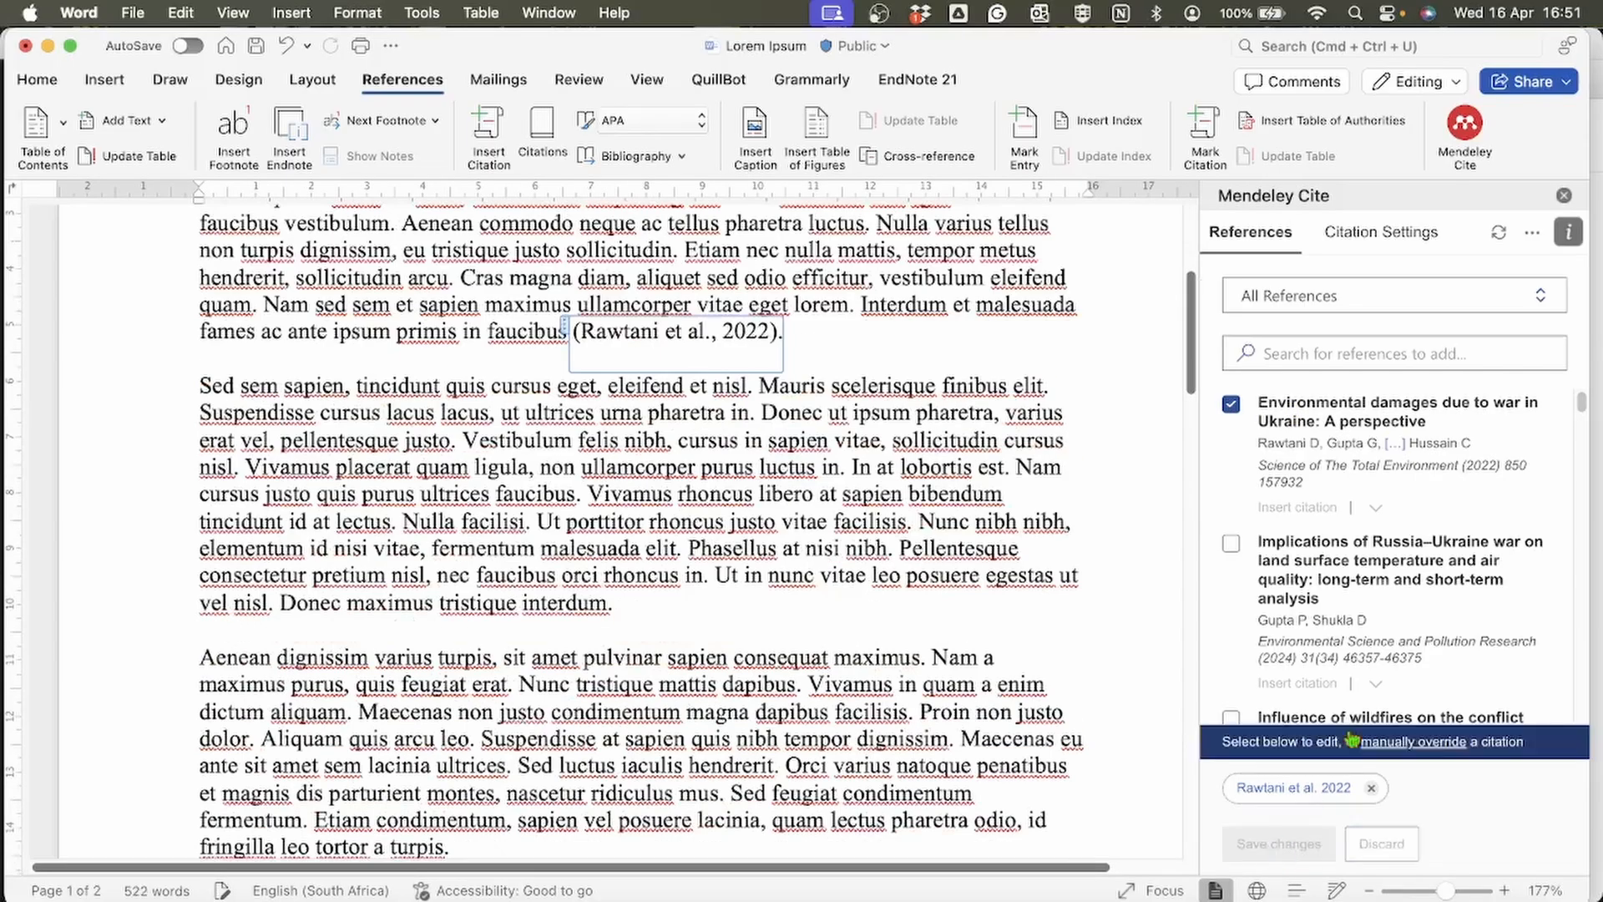
left_click(833, 342)
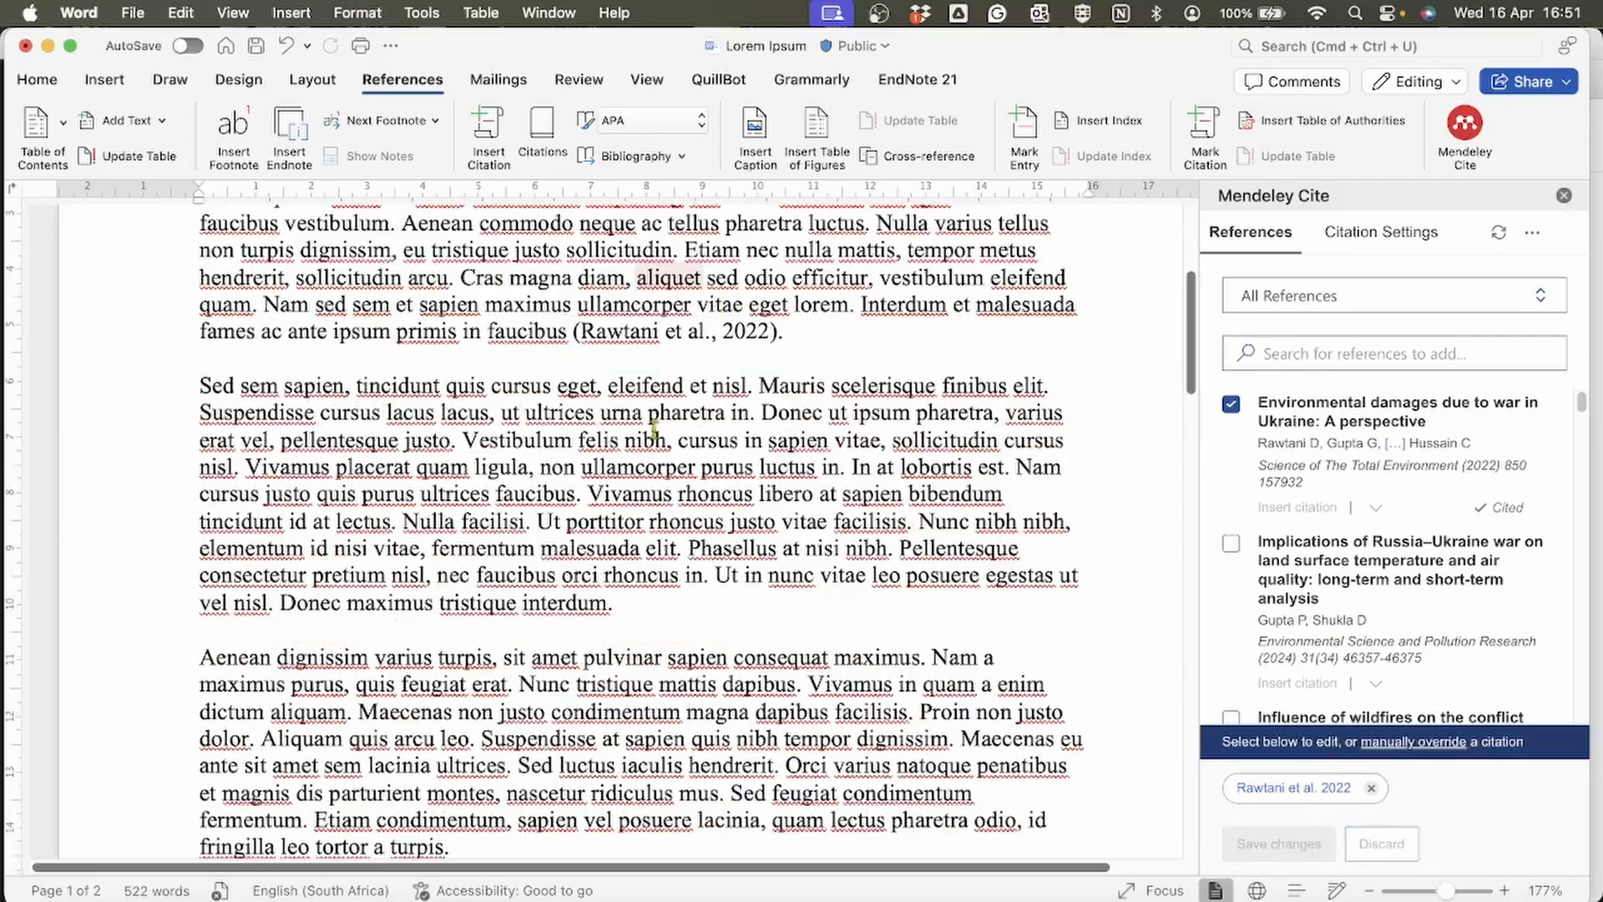
Select the "Implications of Russia–Ukraine war on land surface temperature and air quality" reference and set its citation to display as Author (Year)
scroll(747, 359, "up", 3)
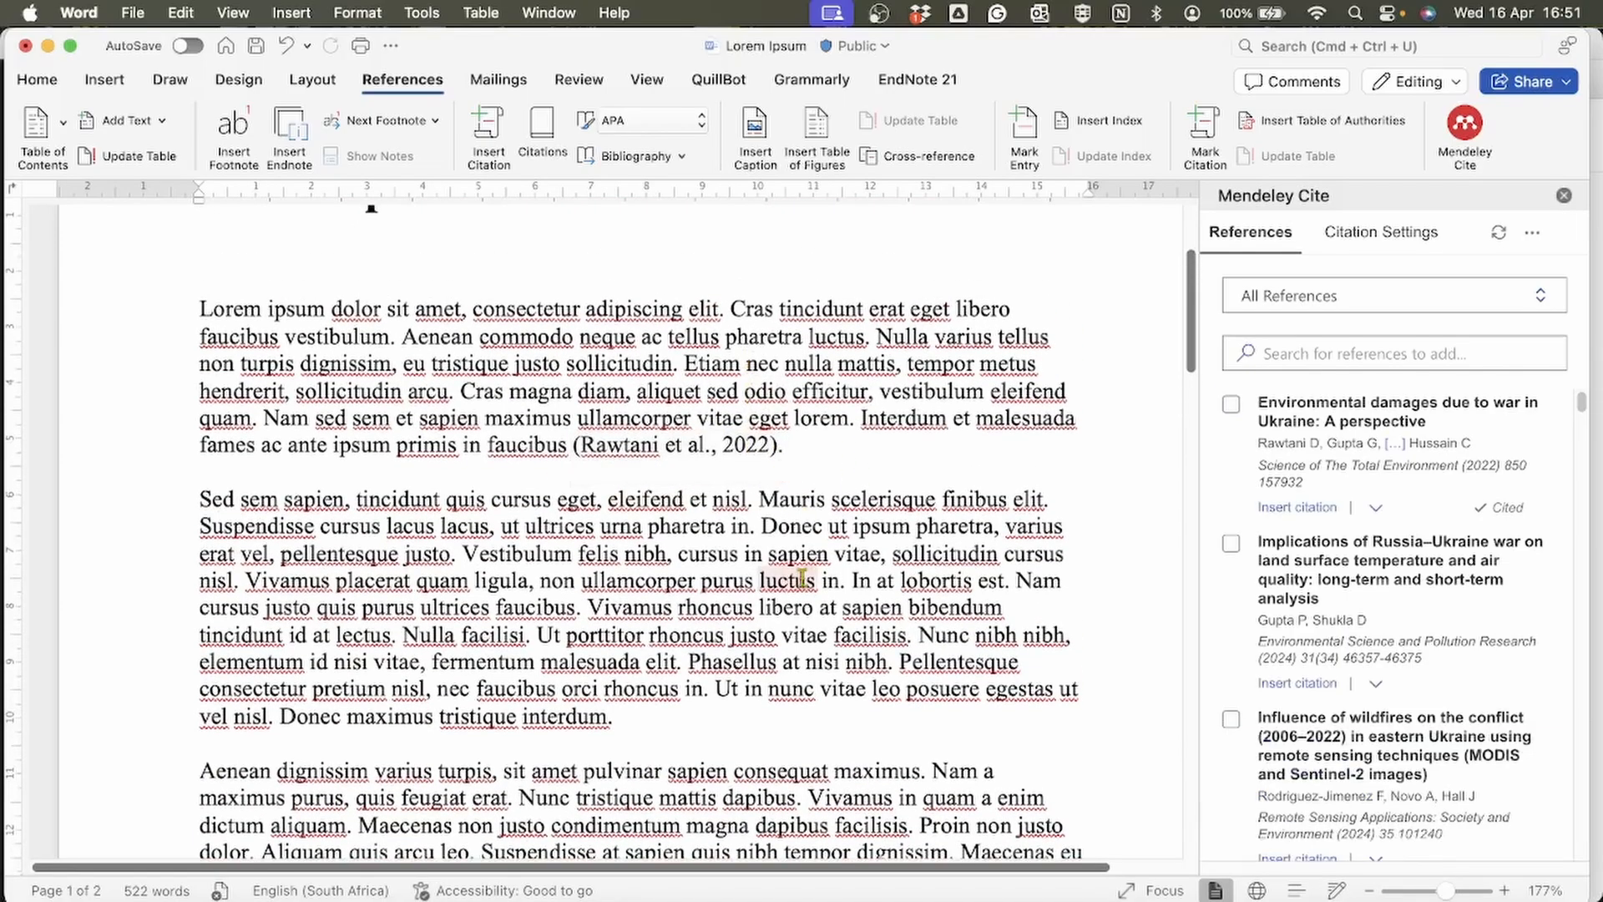
scroll(802, 576, "down", 1)
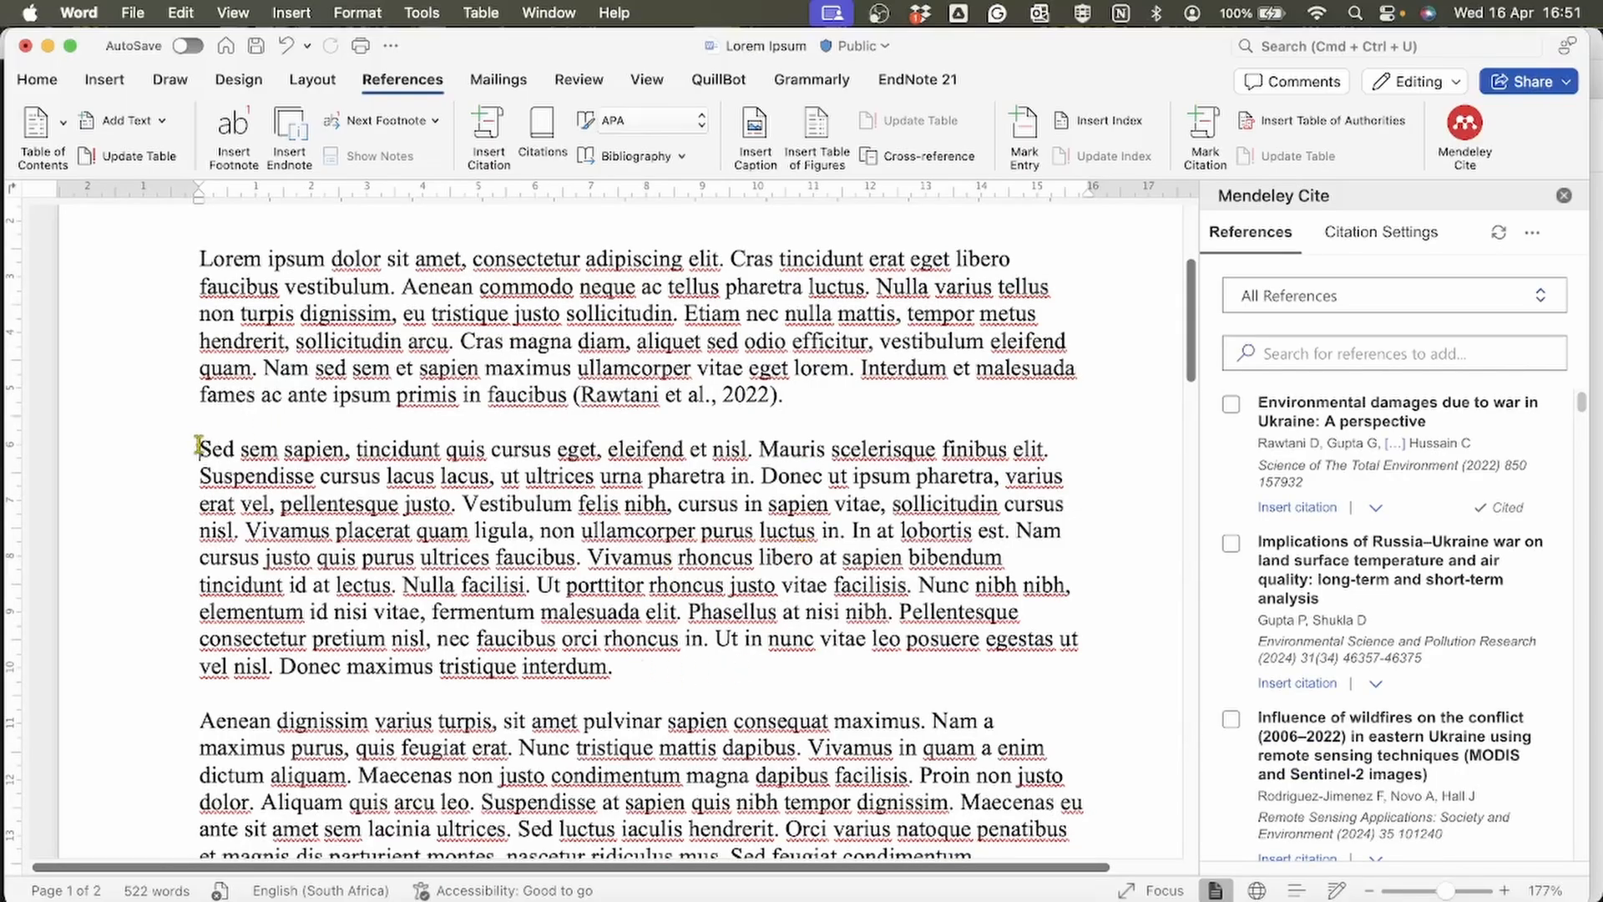
left_click(1231, 544)
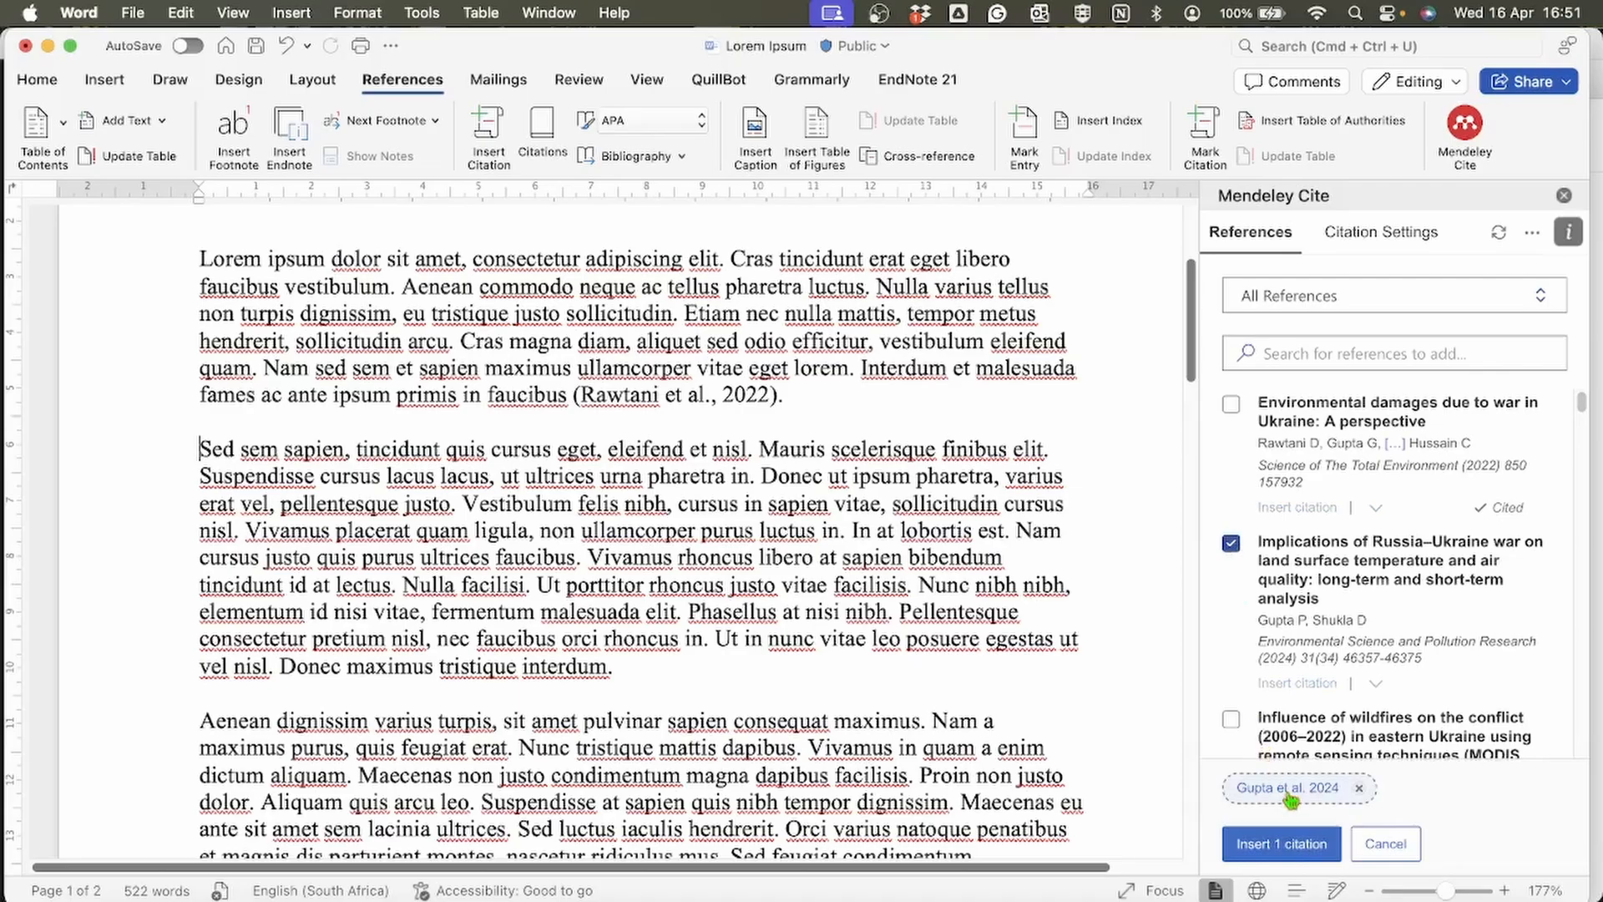
left_click(1291, 794)
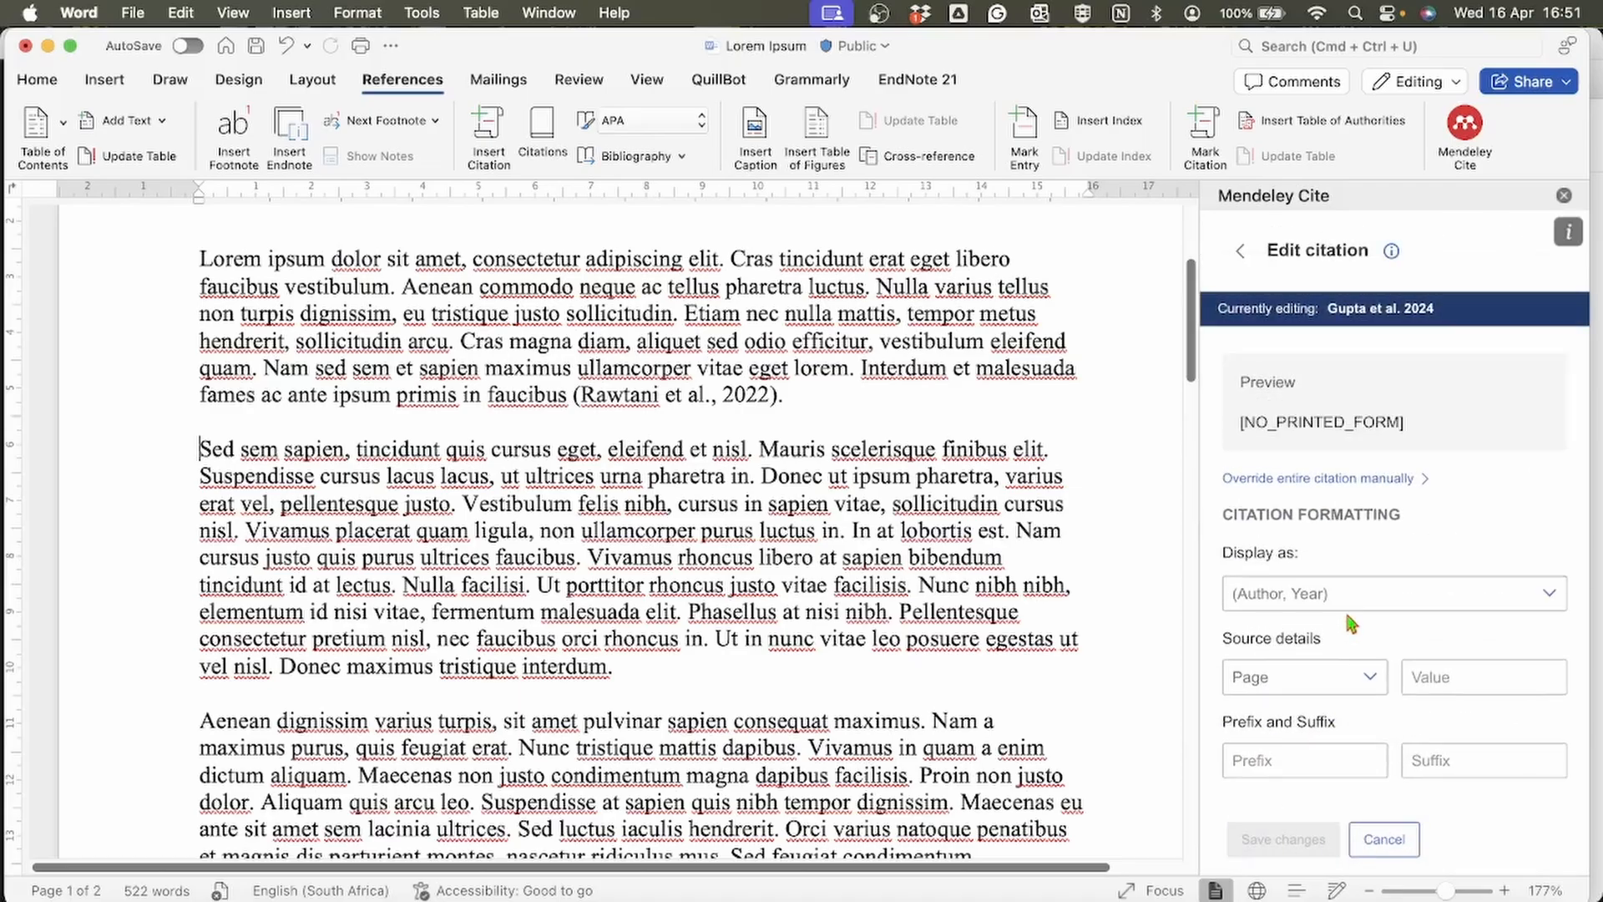
left_click(1344, 601)
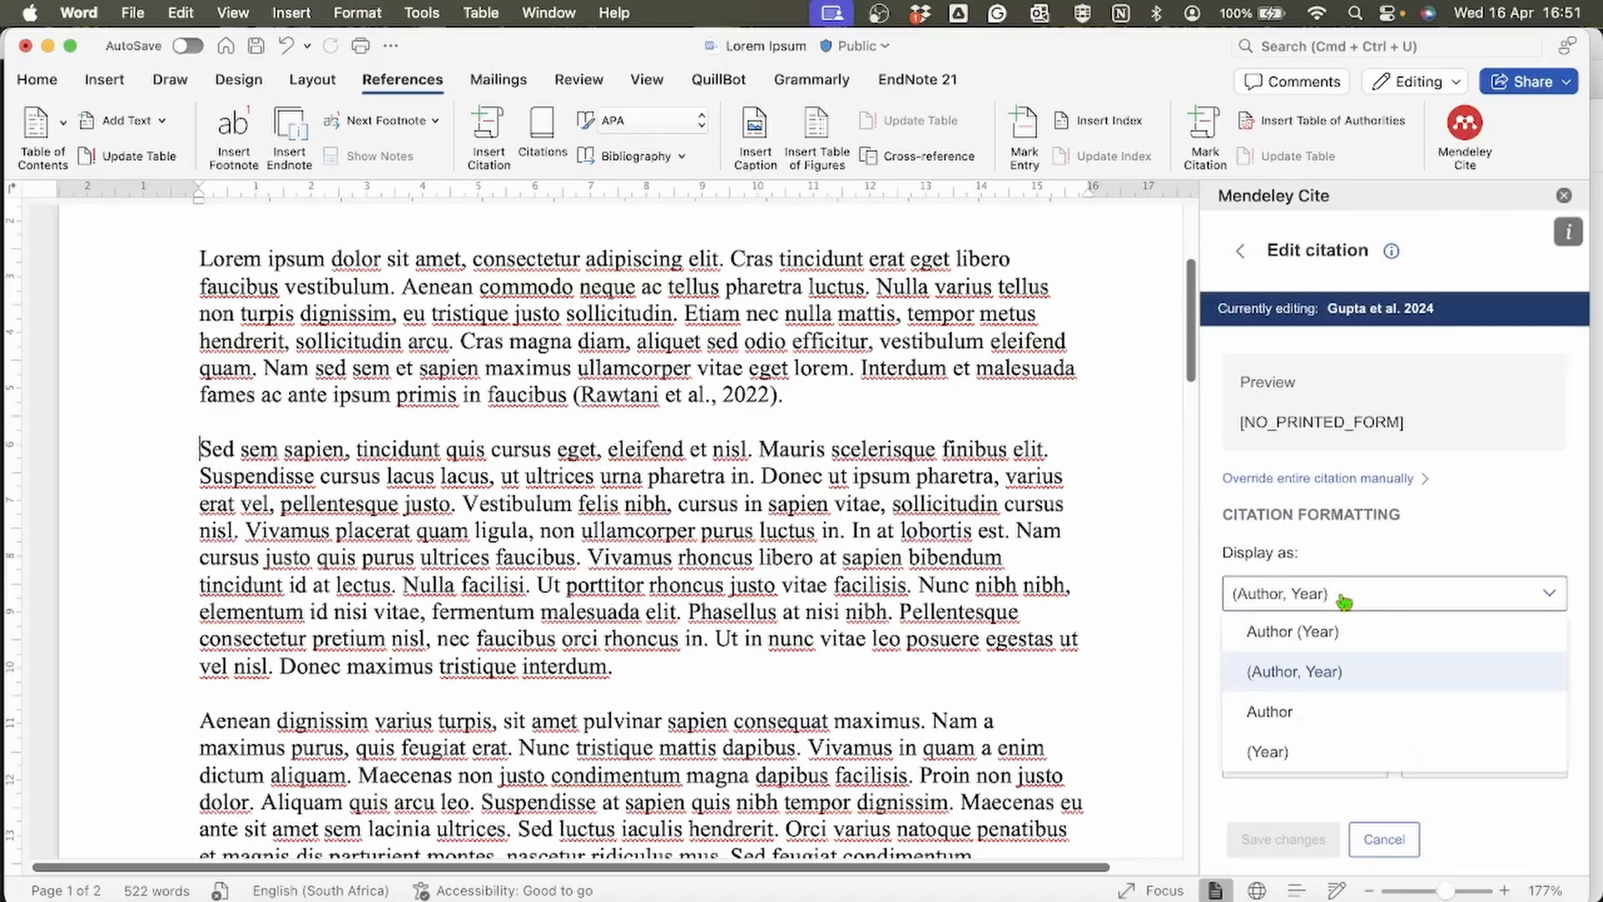
left_click(1304, 639)
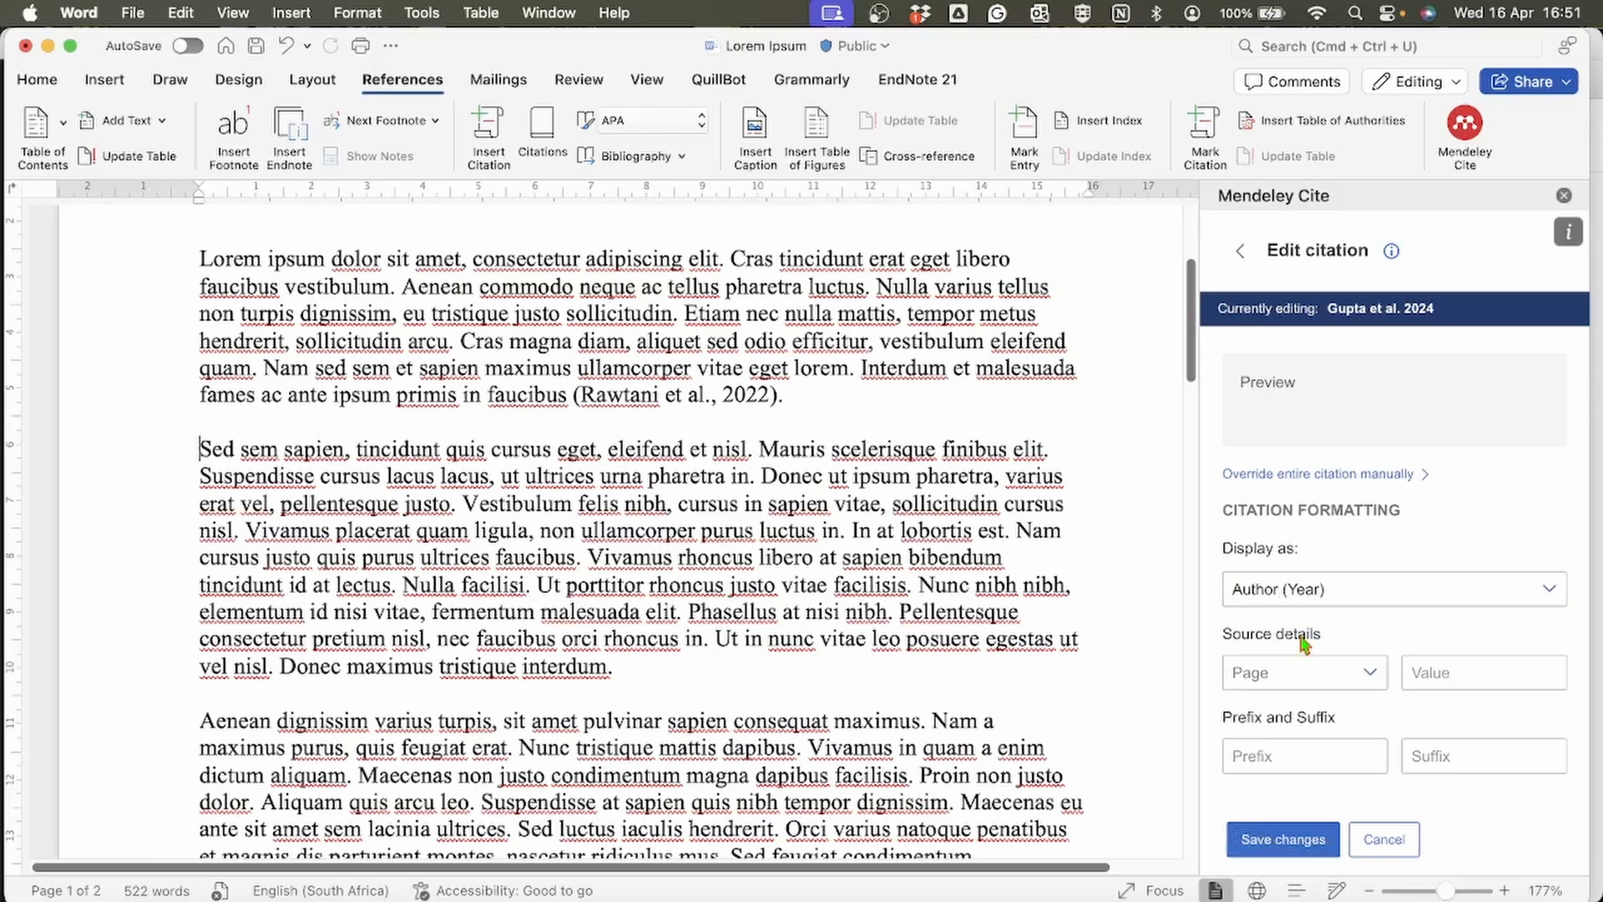
left_click(1281, 842)
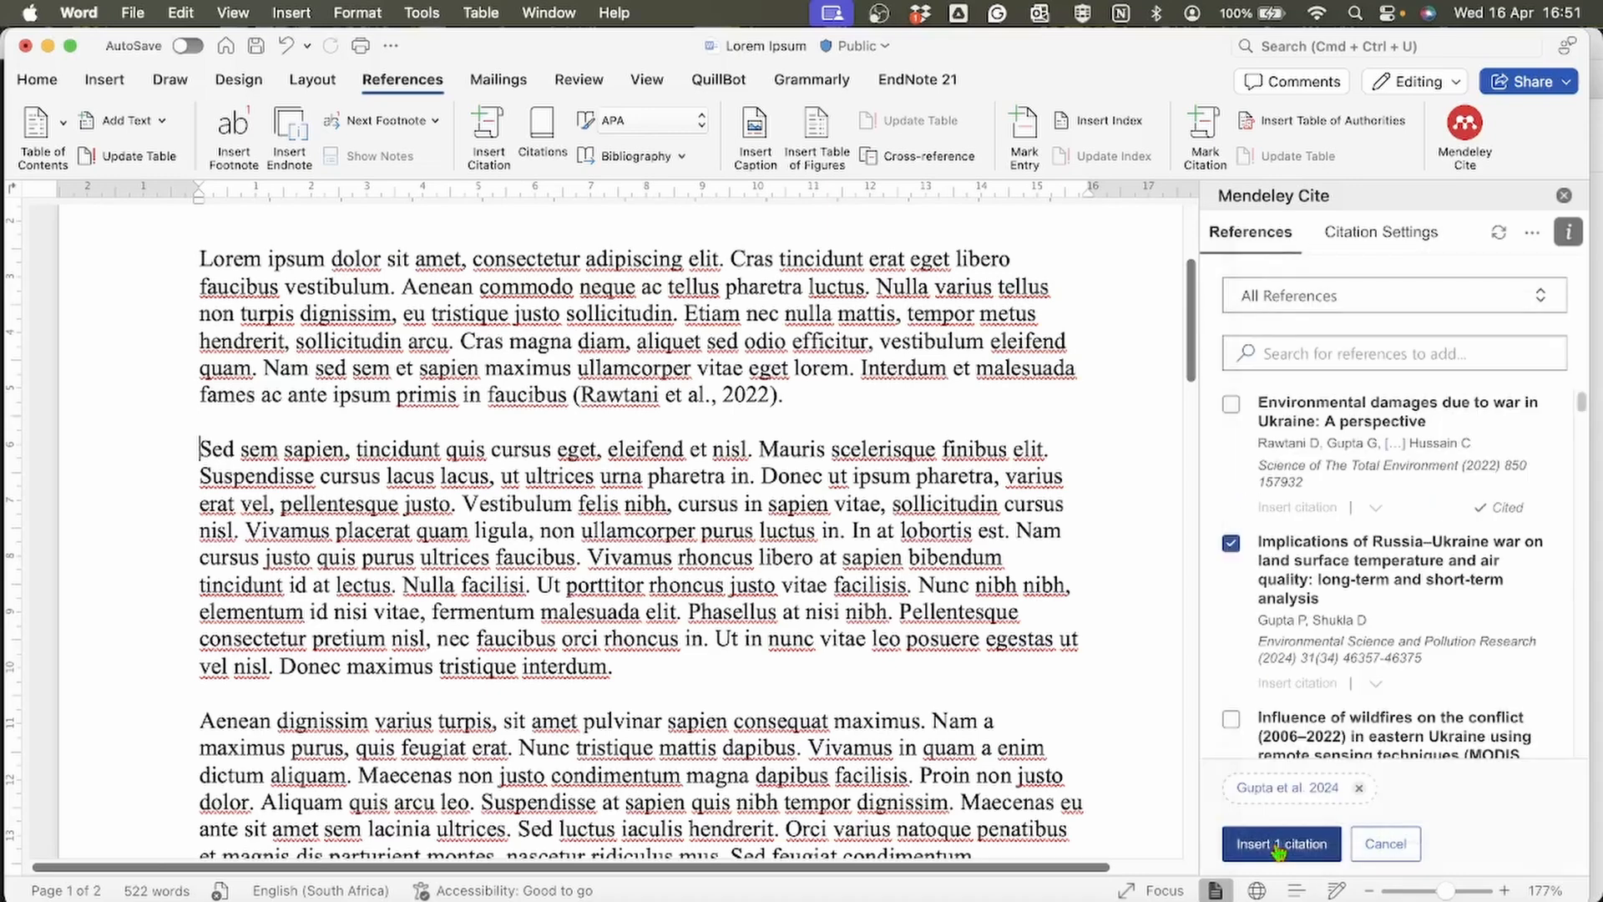
Insert the selected citation at the start of the second paragraph and add a space after it
left_click(1279, 844)
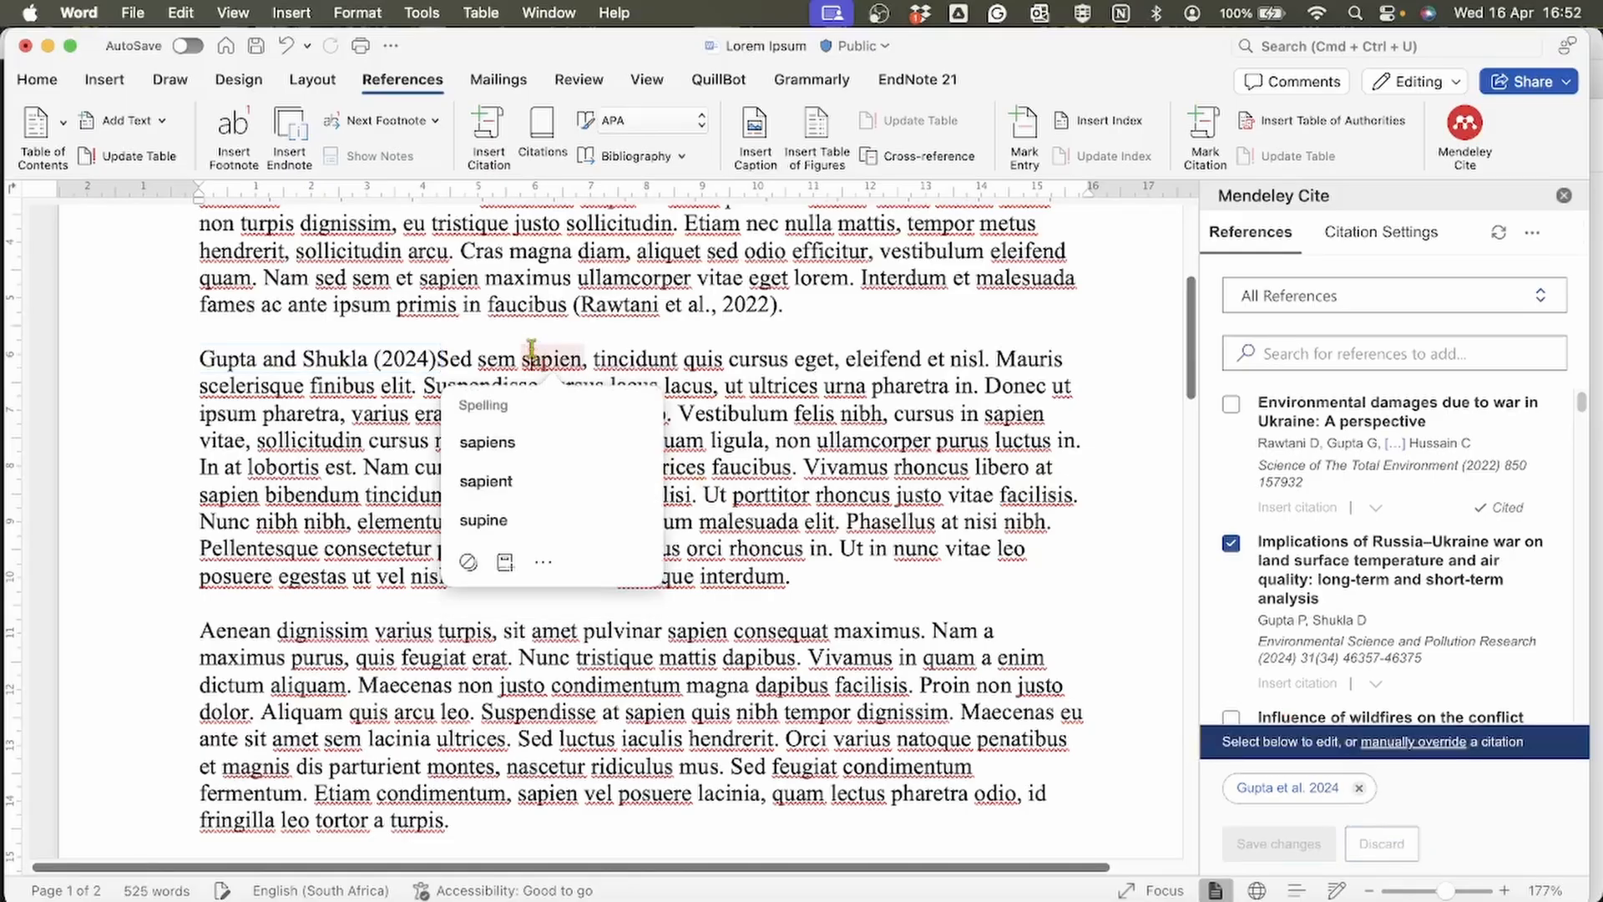
key("Left")
key("Left")
key("Left")
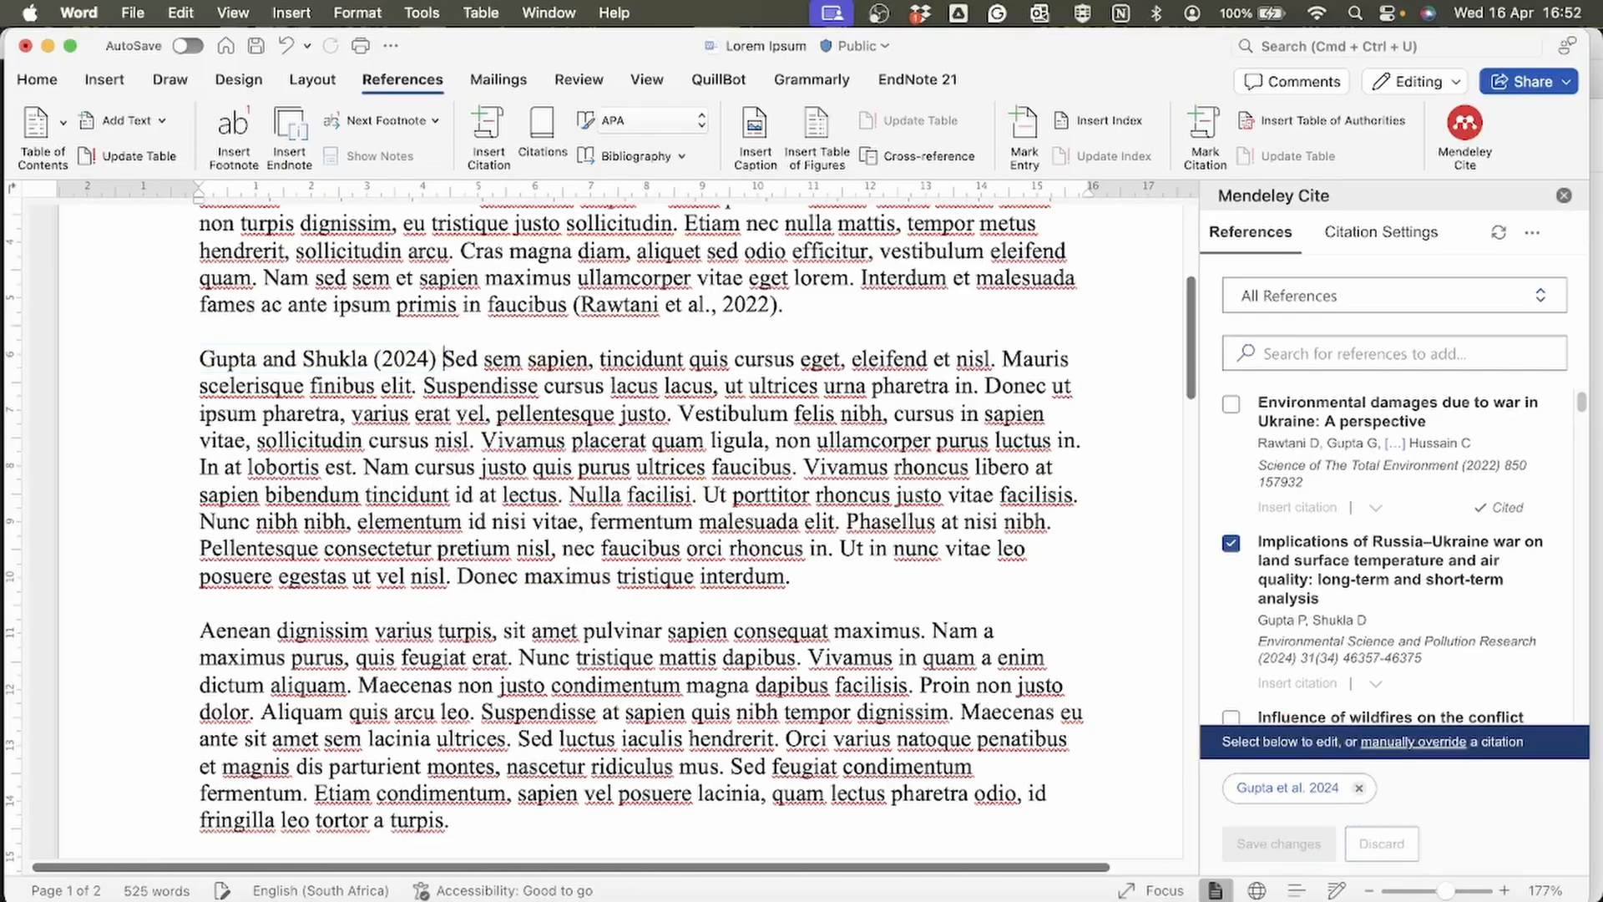
Insert one combined citation of the land surface temperature, environmental damages and wildfires references before the full stop ending the third paragraph
left_click(916, 549)
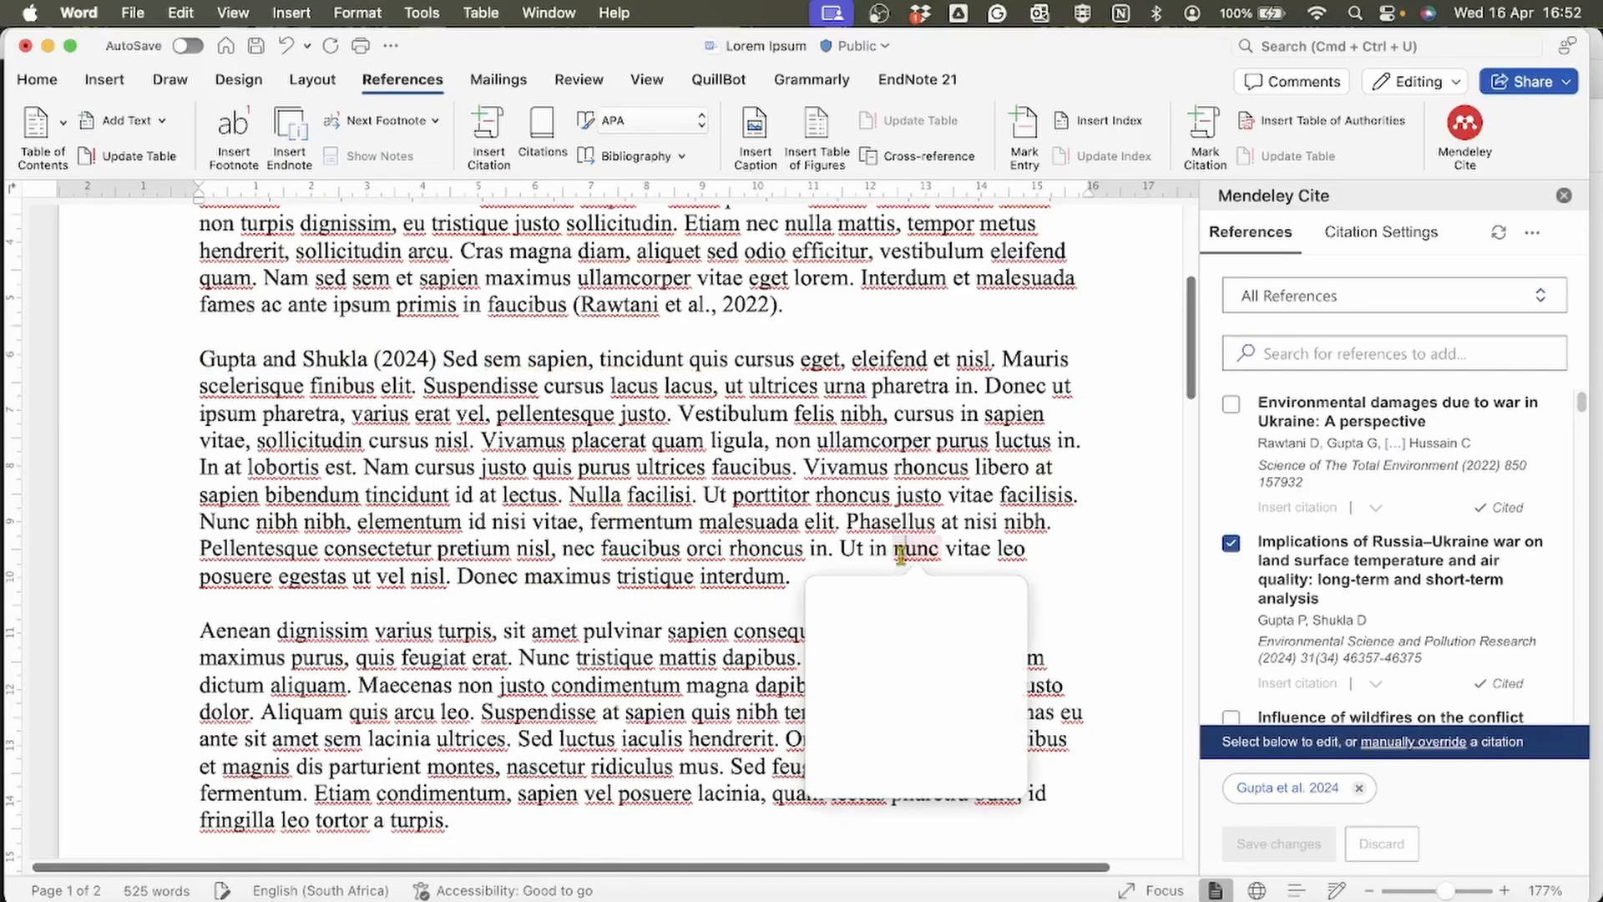
left_click(769, 569)
scroll(796, 573, "down", 4)
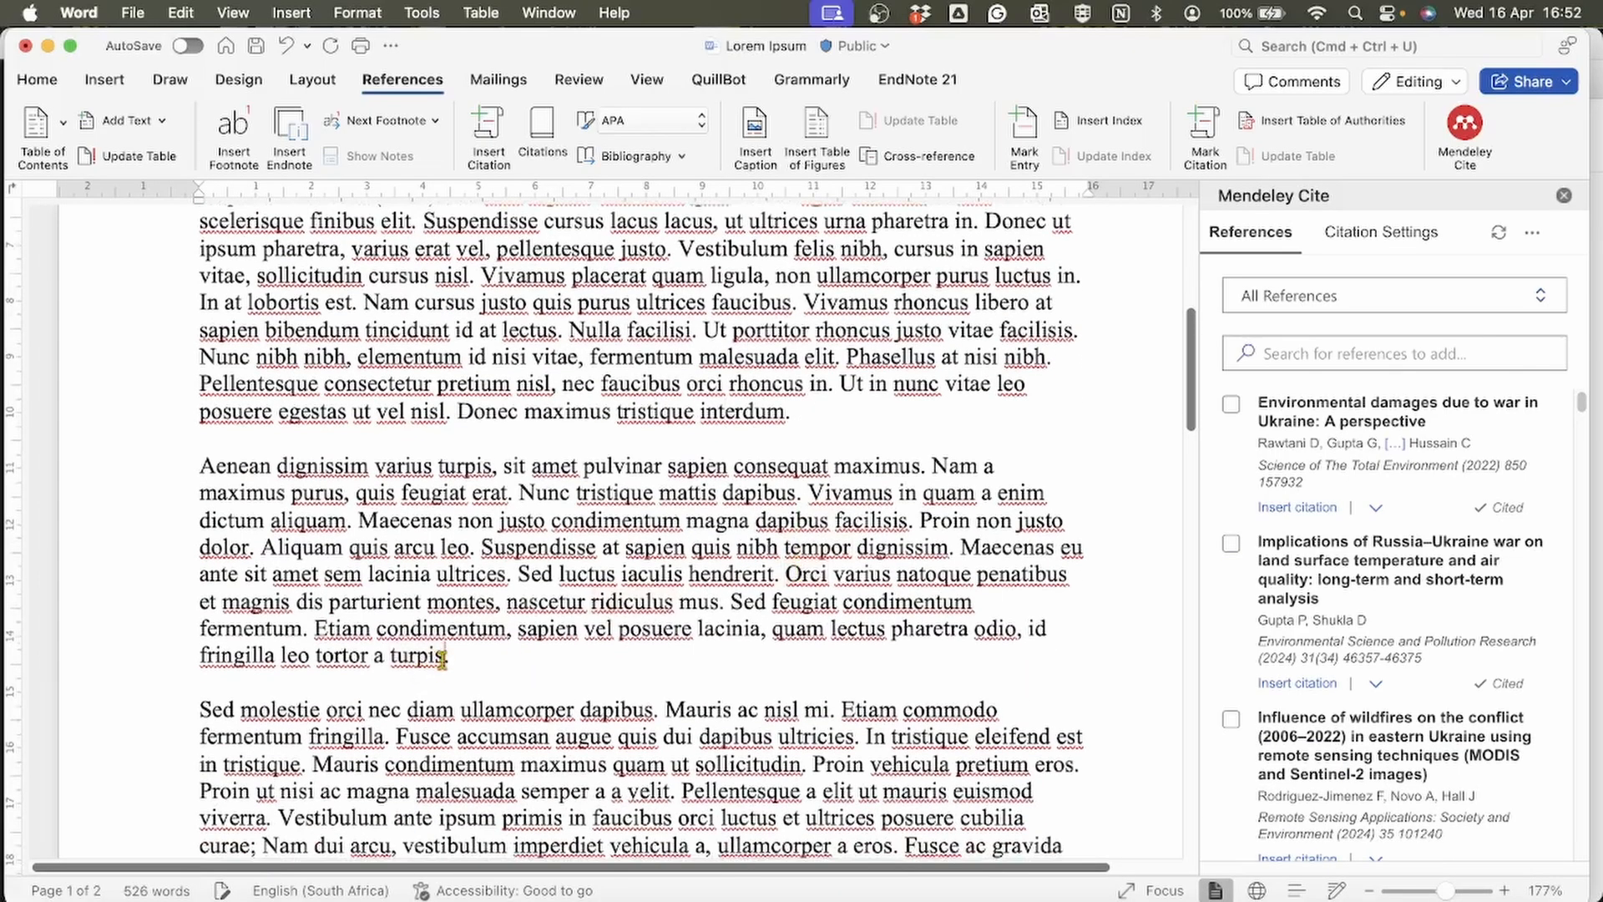
left_click(1231, 543)
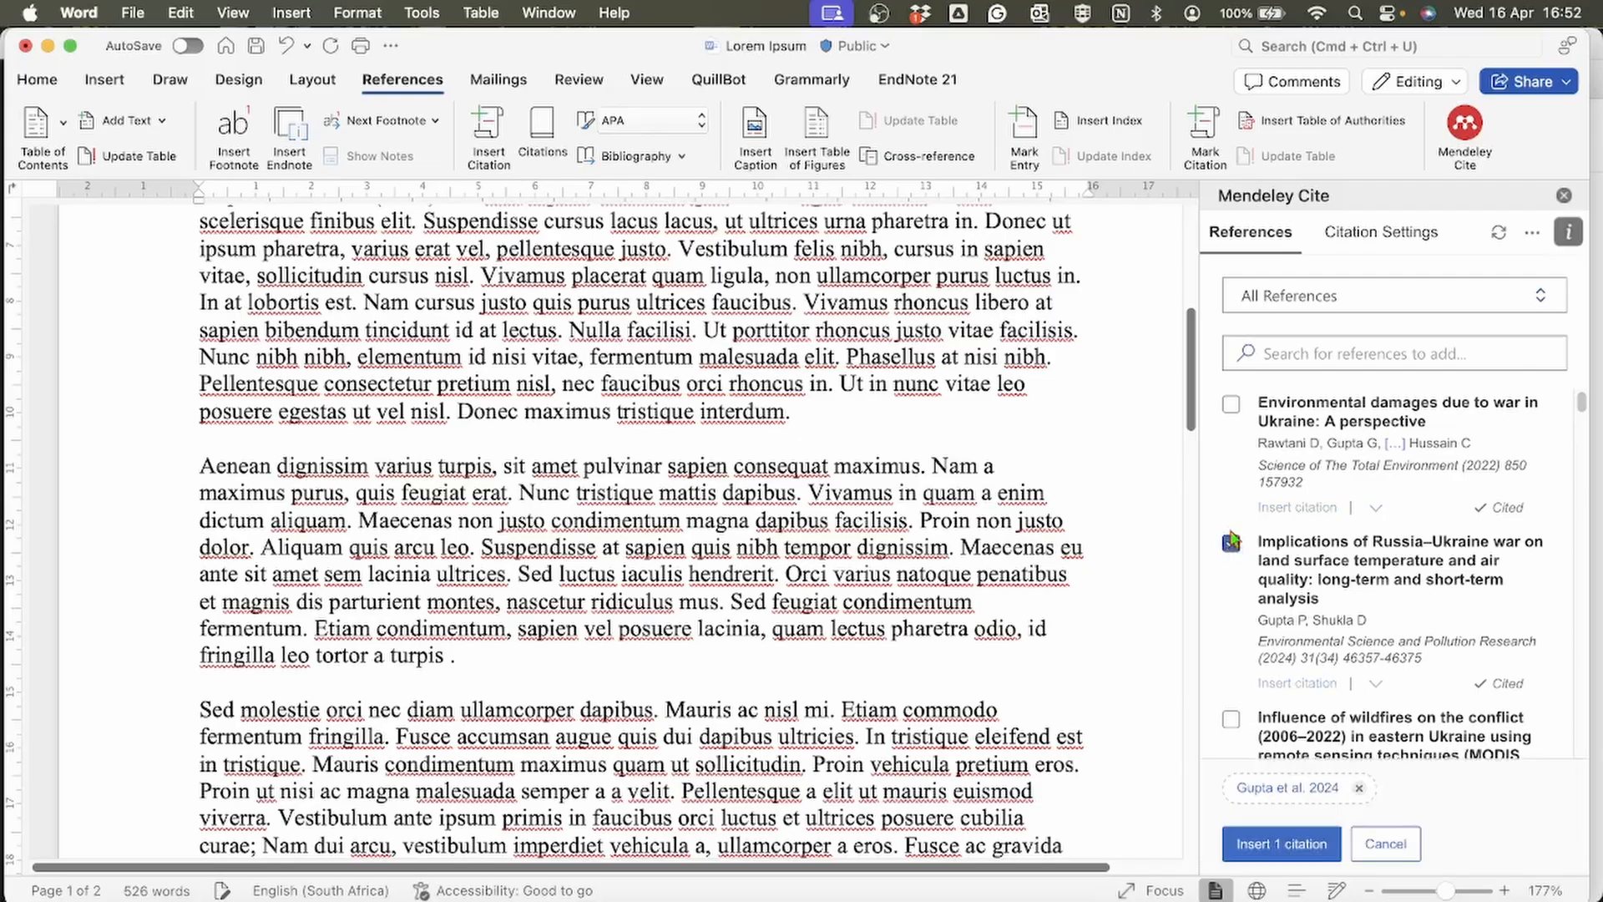
left_click(1232, 406)
left_click(1232, 720)
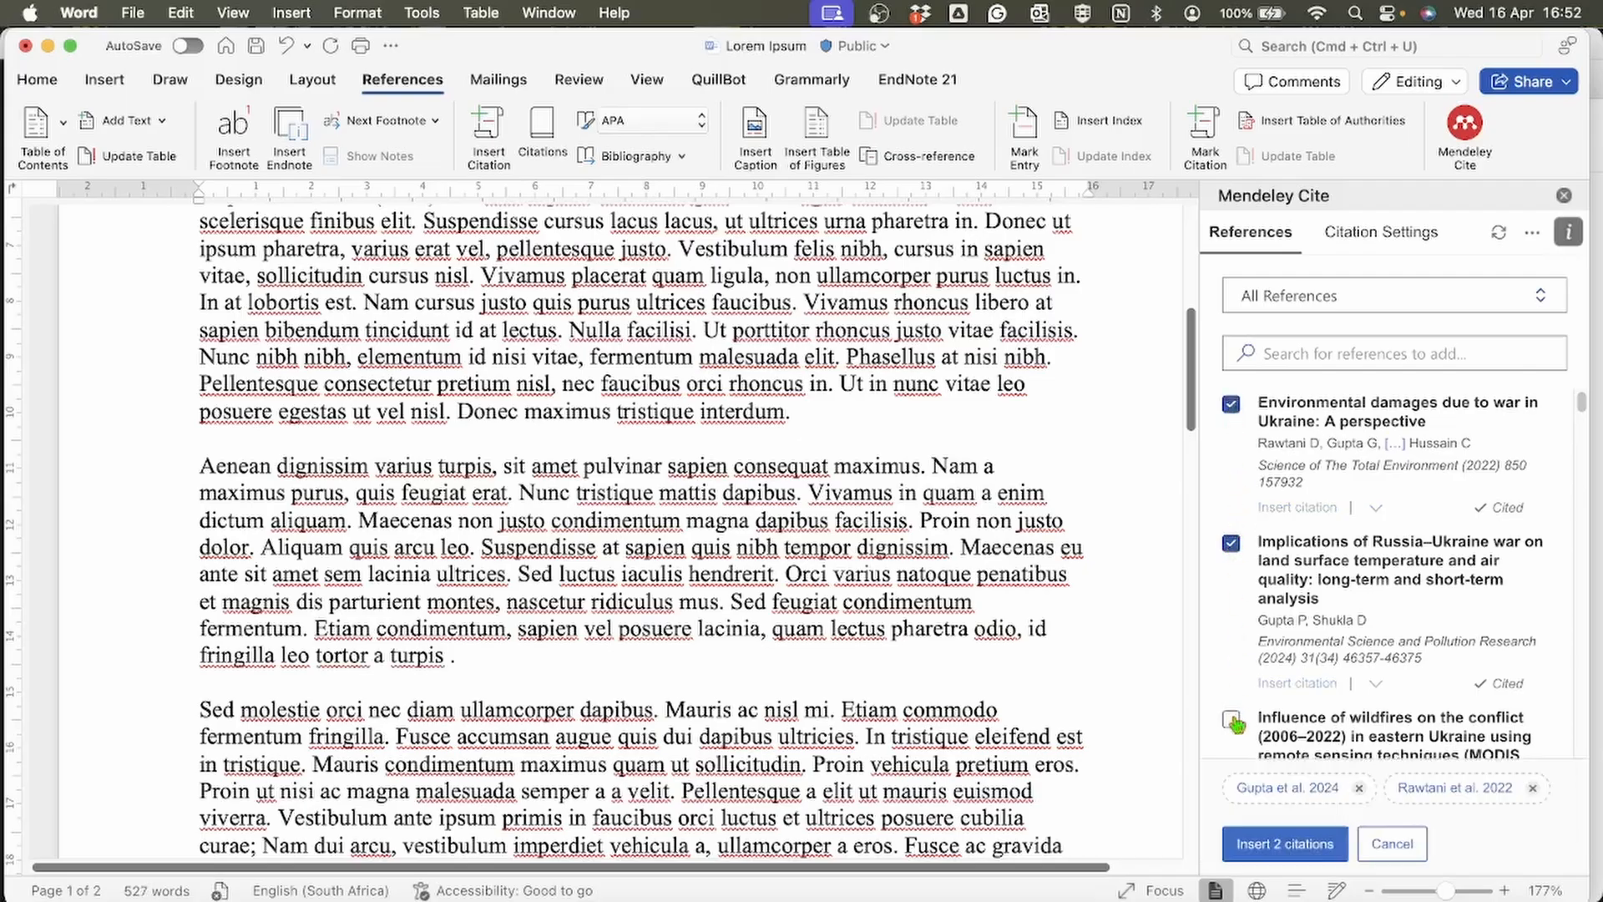
left_click(1283, 843)
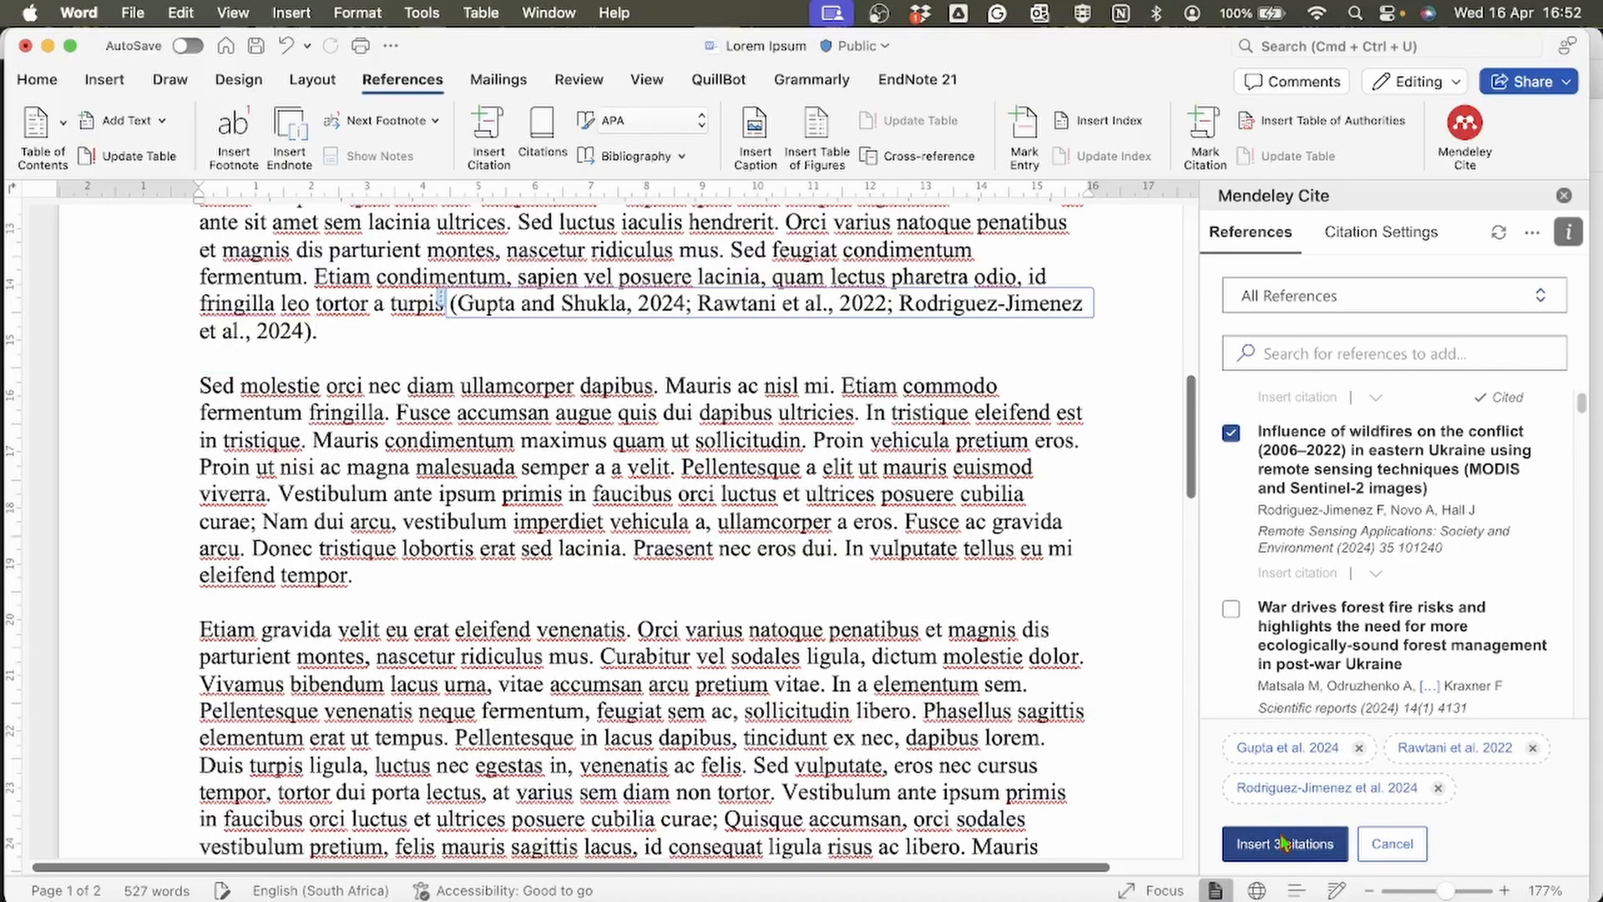
scroll(563, 542, "up", 5)
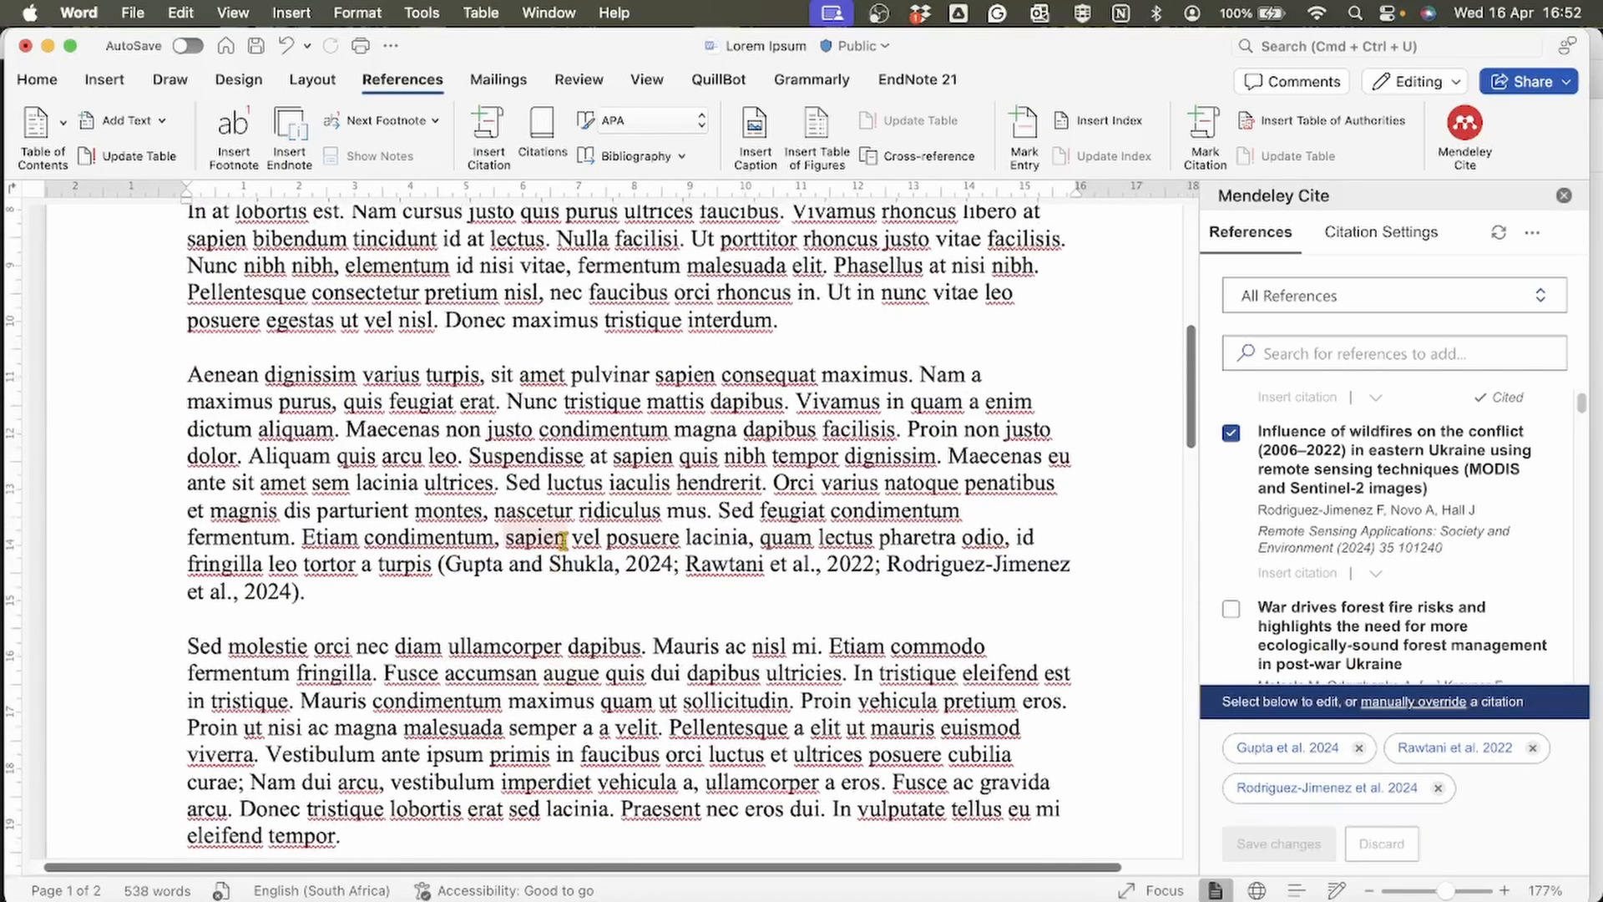
Insert the Mendeley bibliography on the empty line below the References heading at the end of the document
scroll(563, 539, "down", 4)
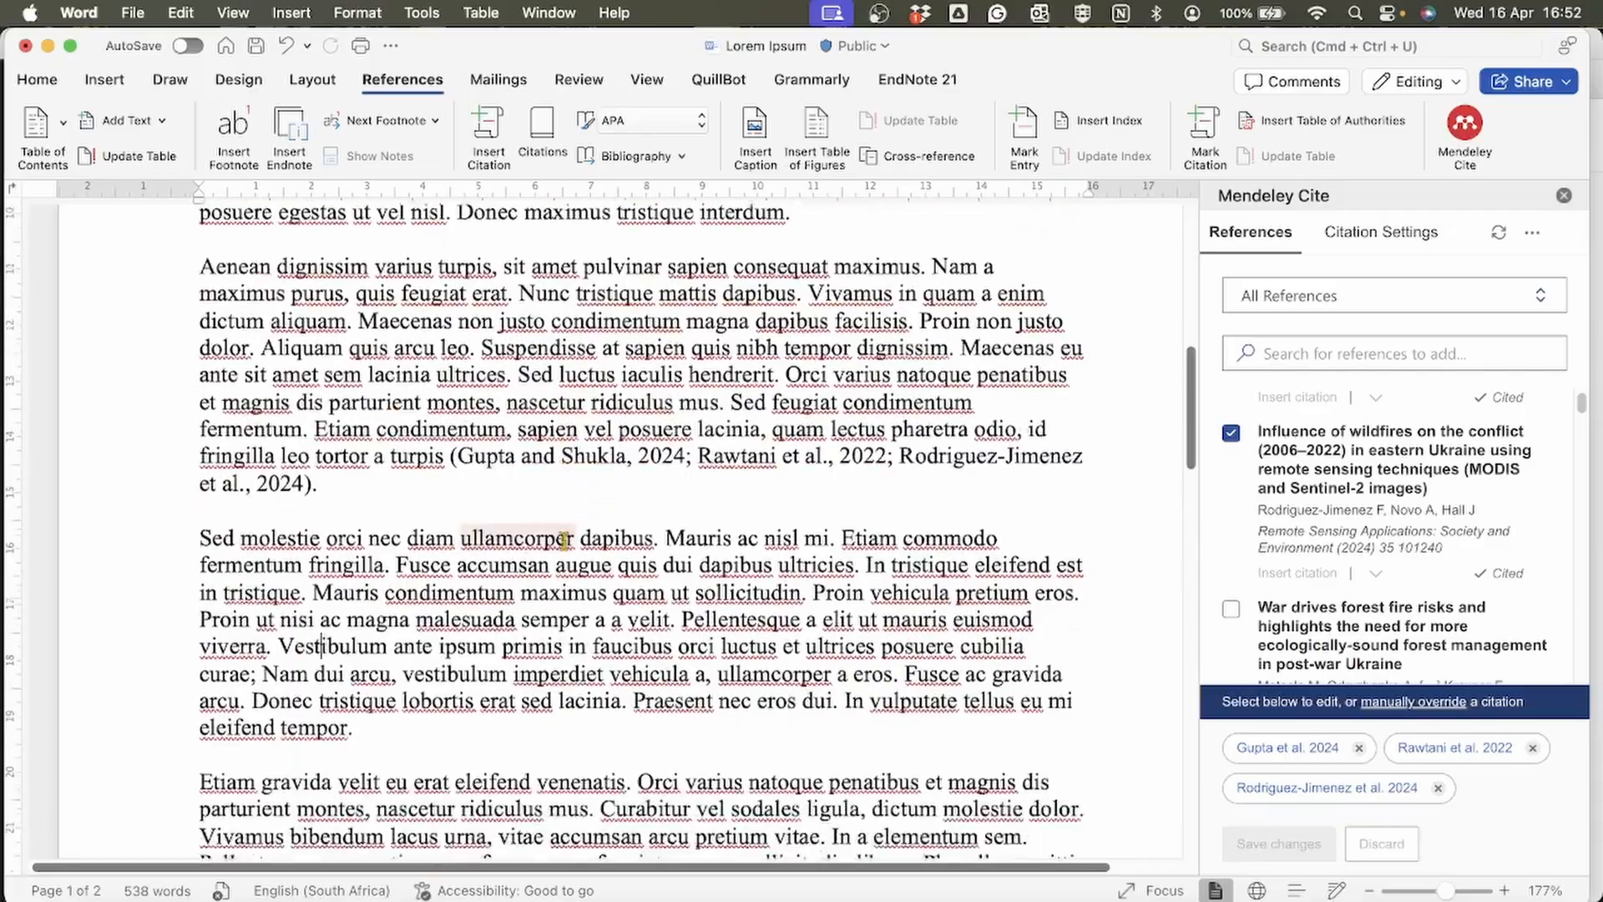
scroll(564, 541, "down", 15)
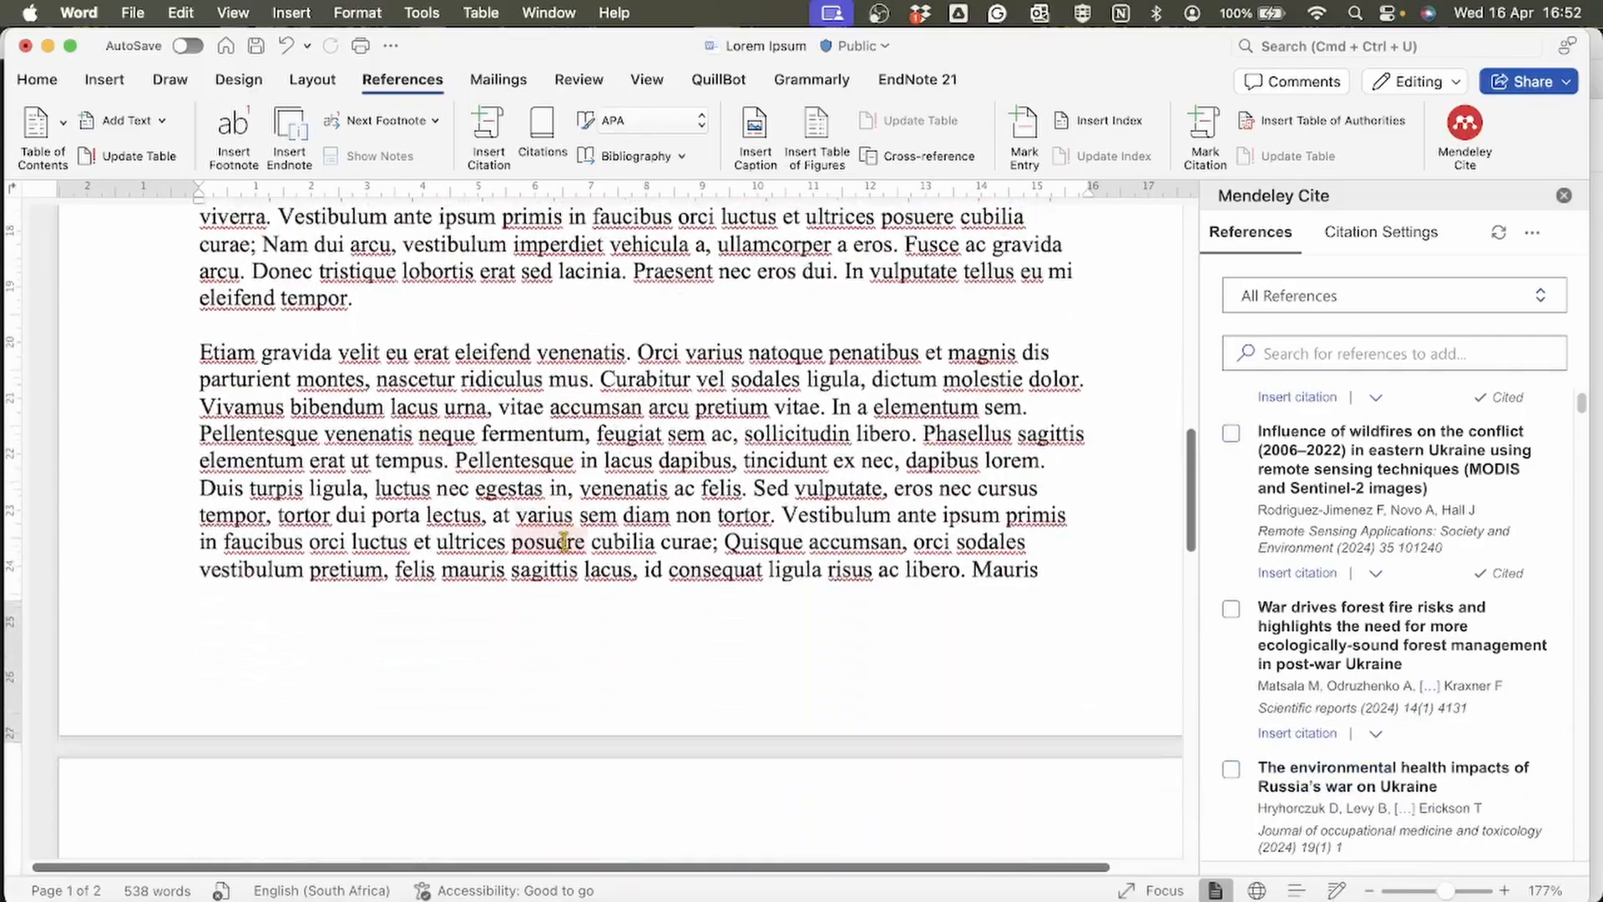
scroll(562, 540, "up", 2)
left_click(300, 449)
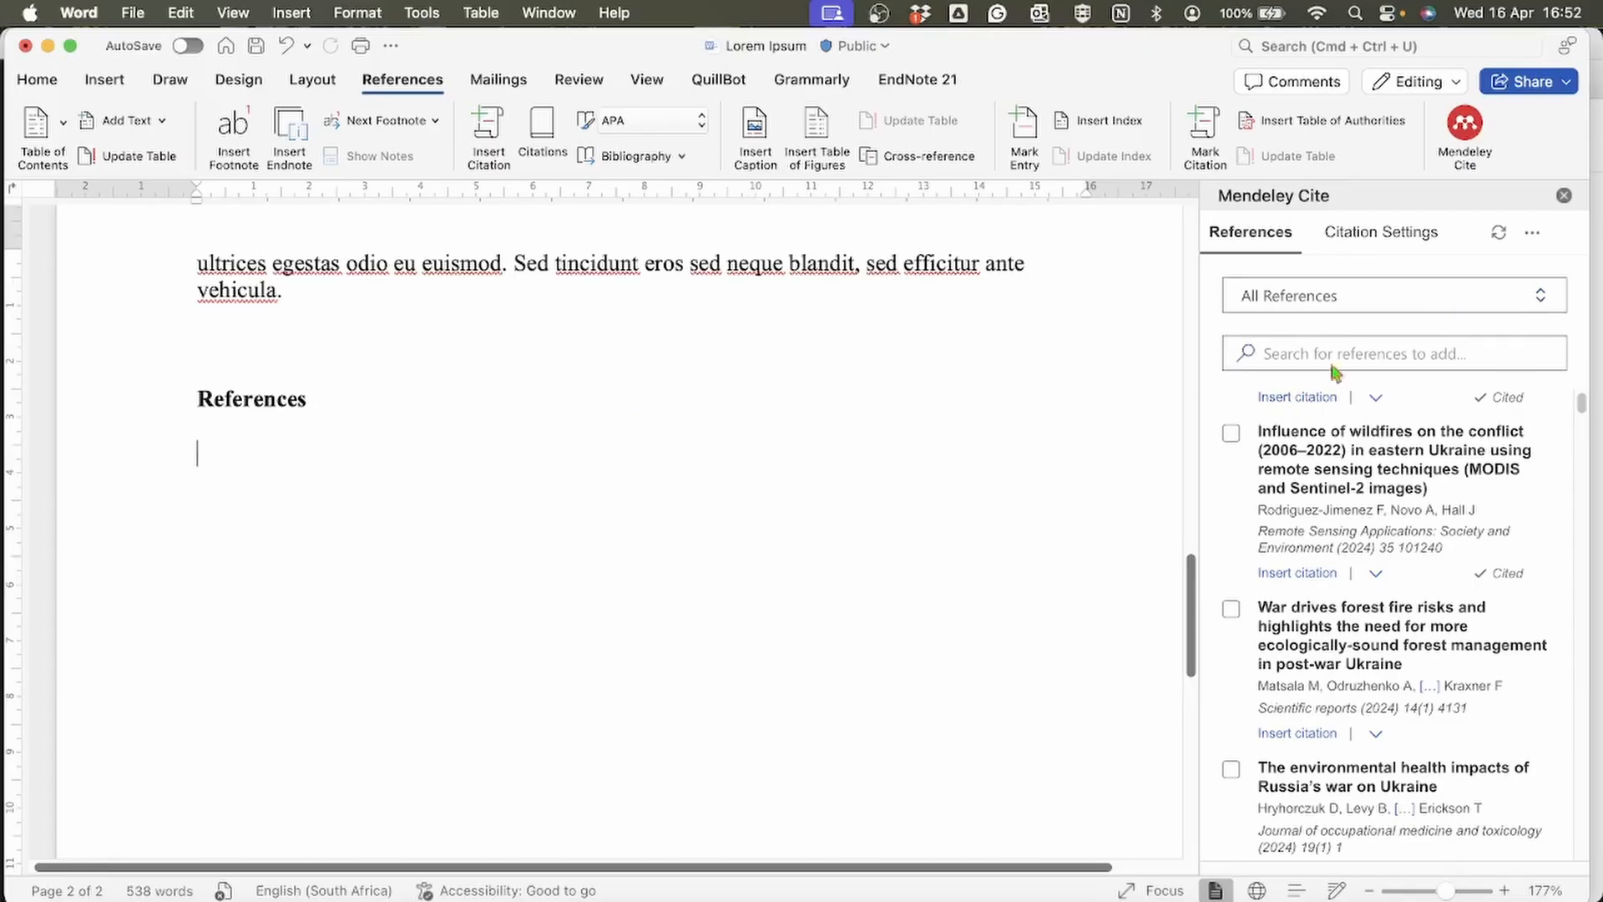
left_click(1534, 235)
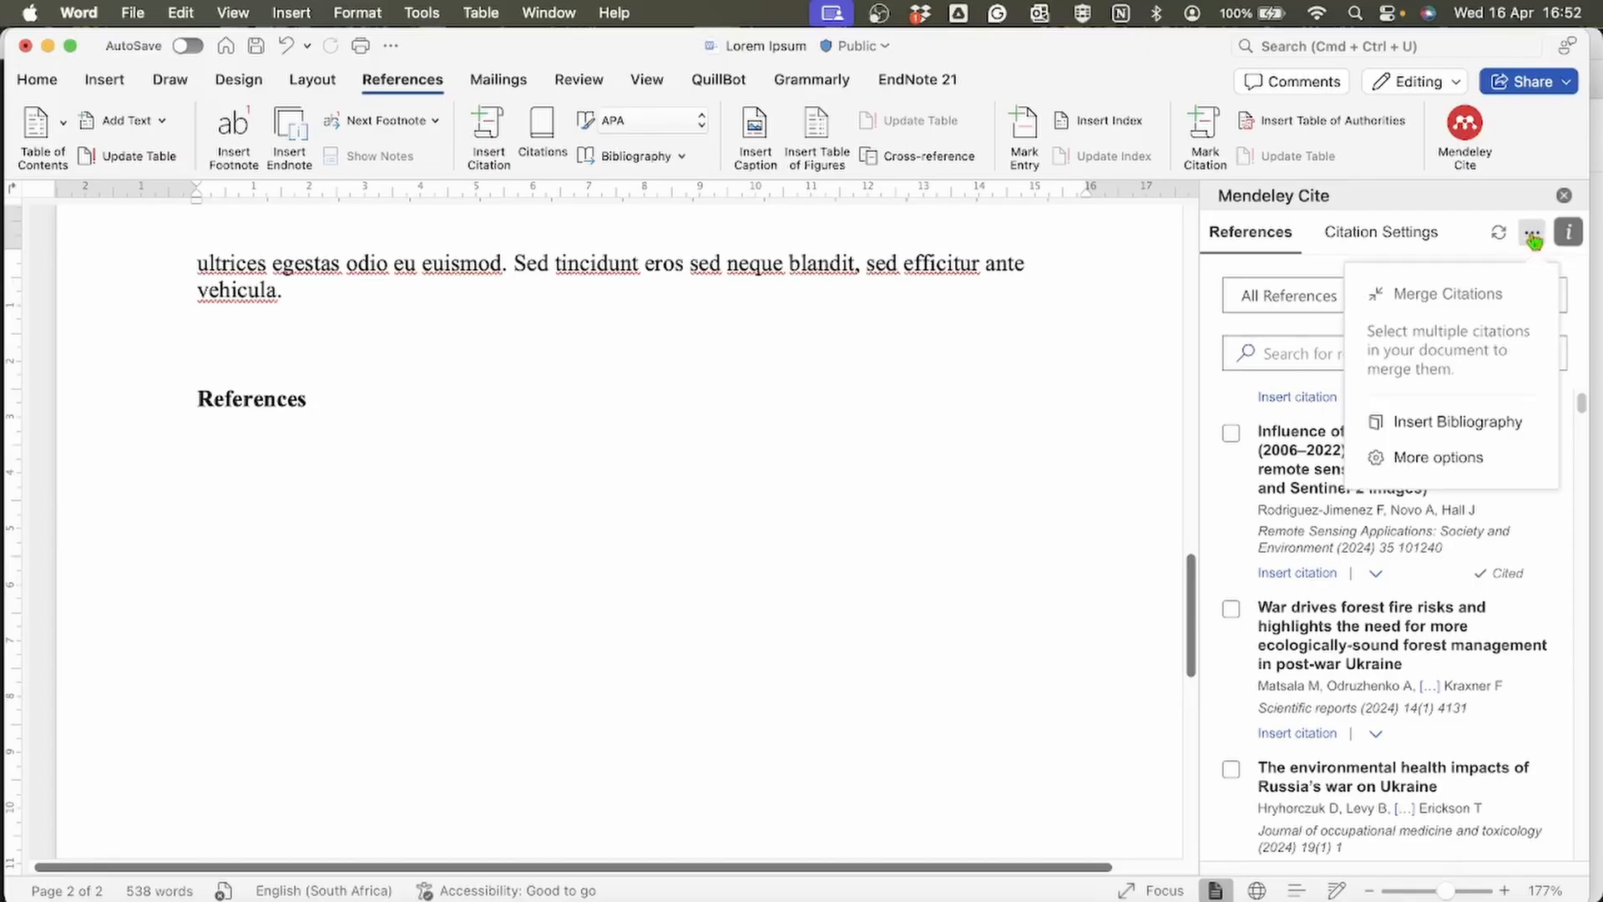
left_click(1471, 424)
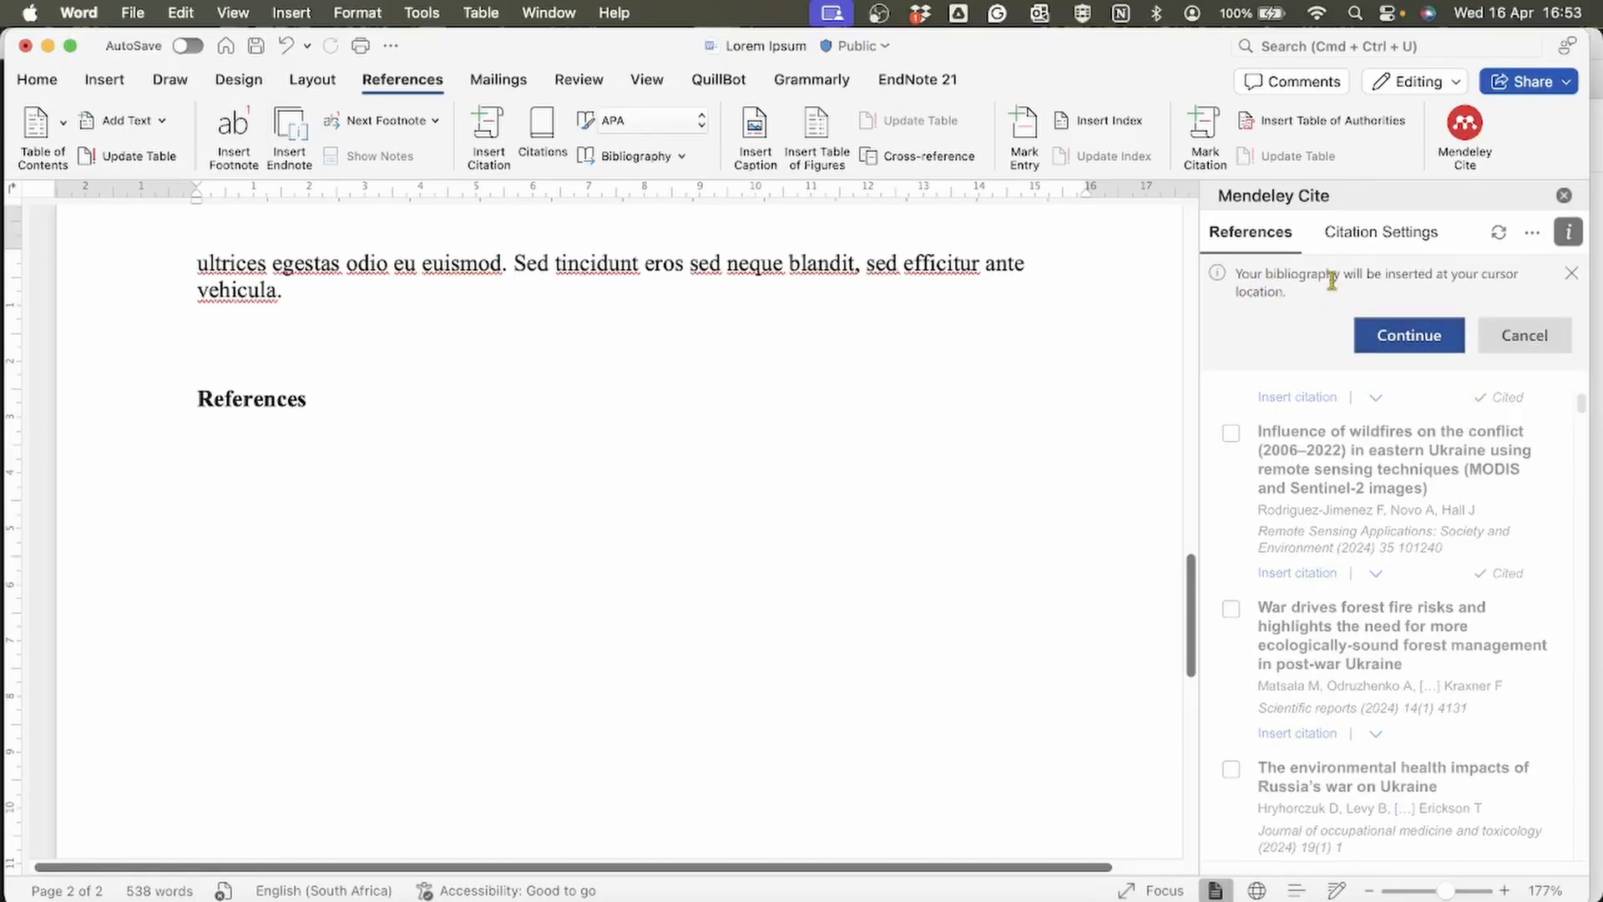
left_click(1409, 336)
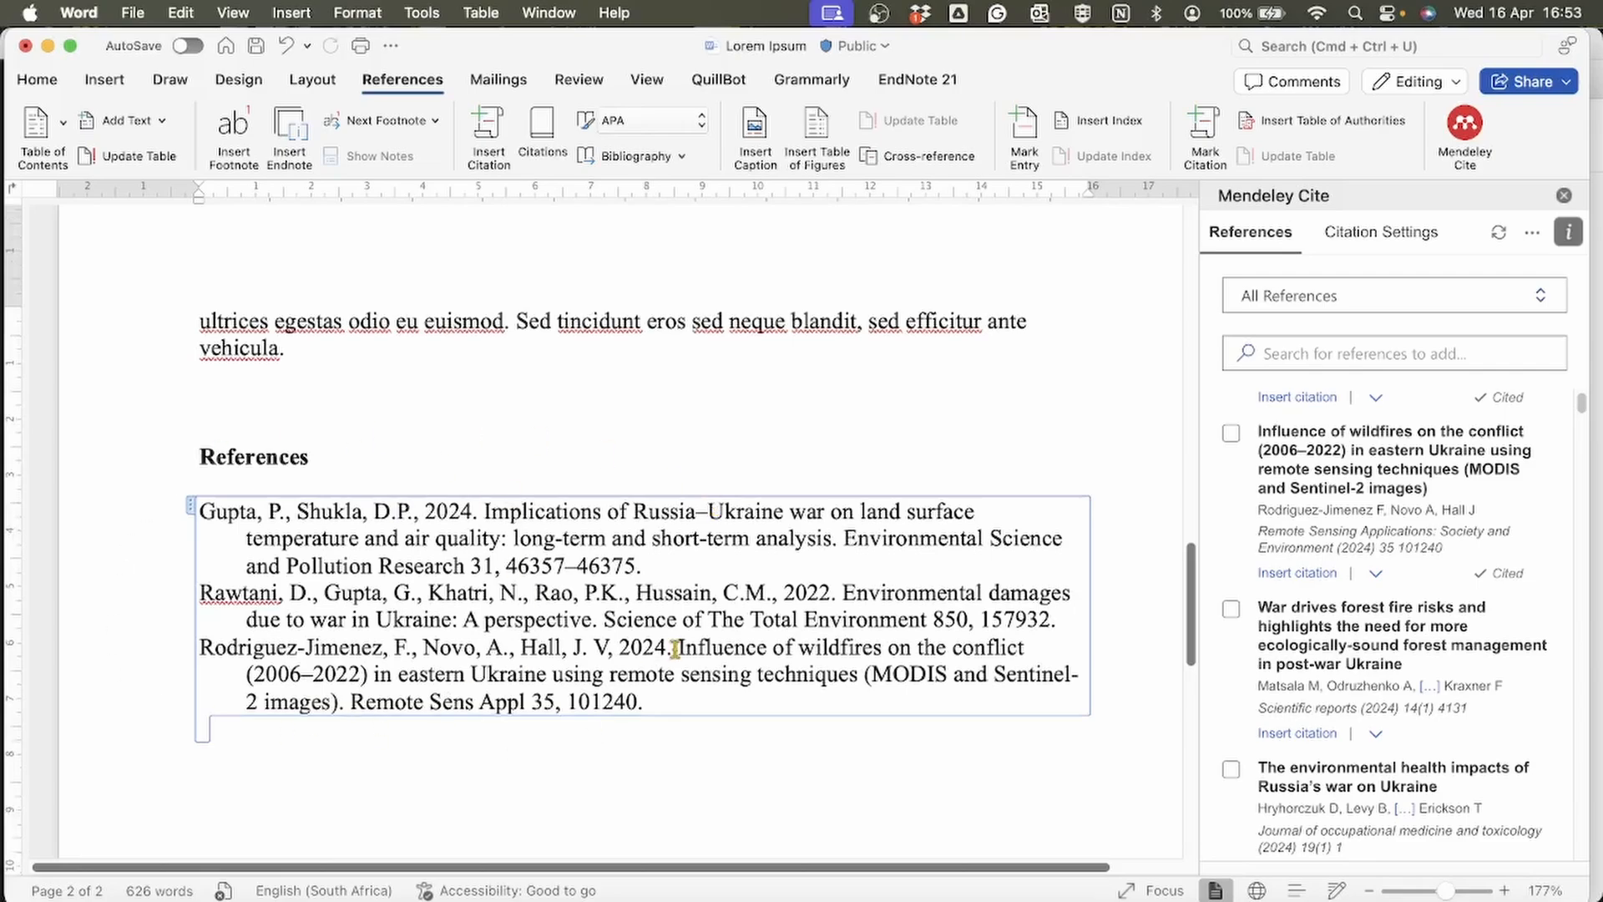
Cite "Simultaneous feature selection and SVM parameter determination in classification of hyperspectral imagery using Ant Colony Optimization" after "sollicitudin" in the first paragraph and check the bibliography
scroll(773, 485, "up", 20)
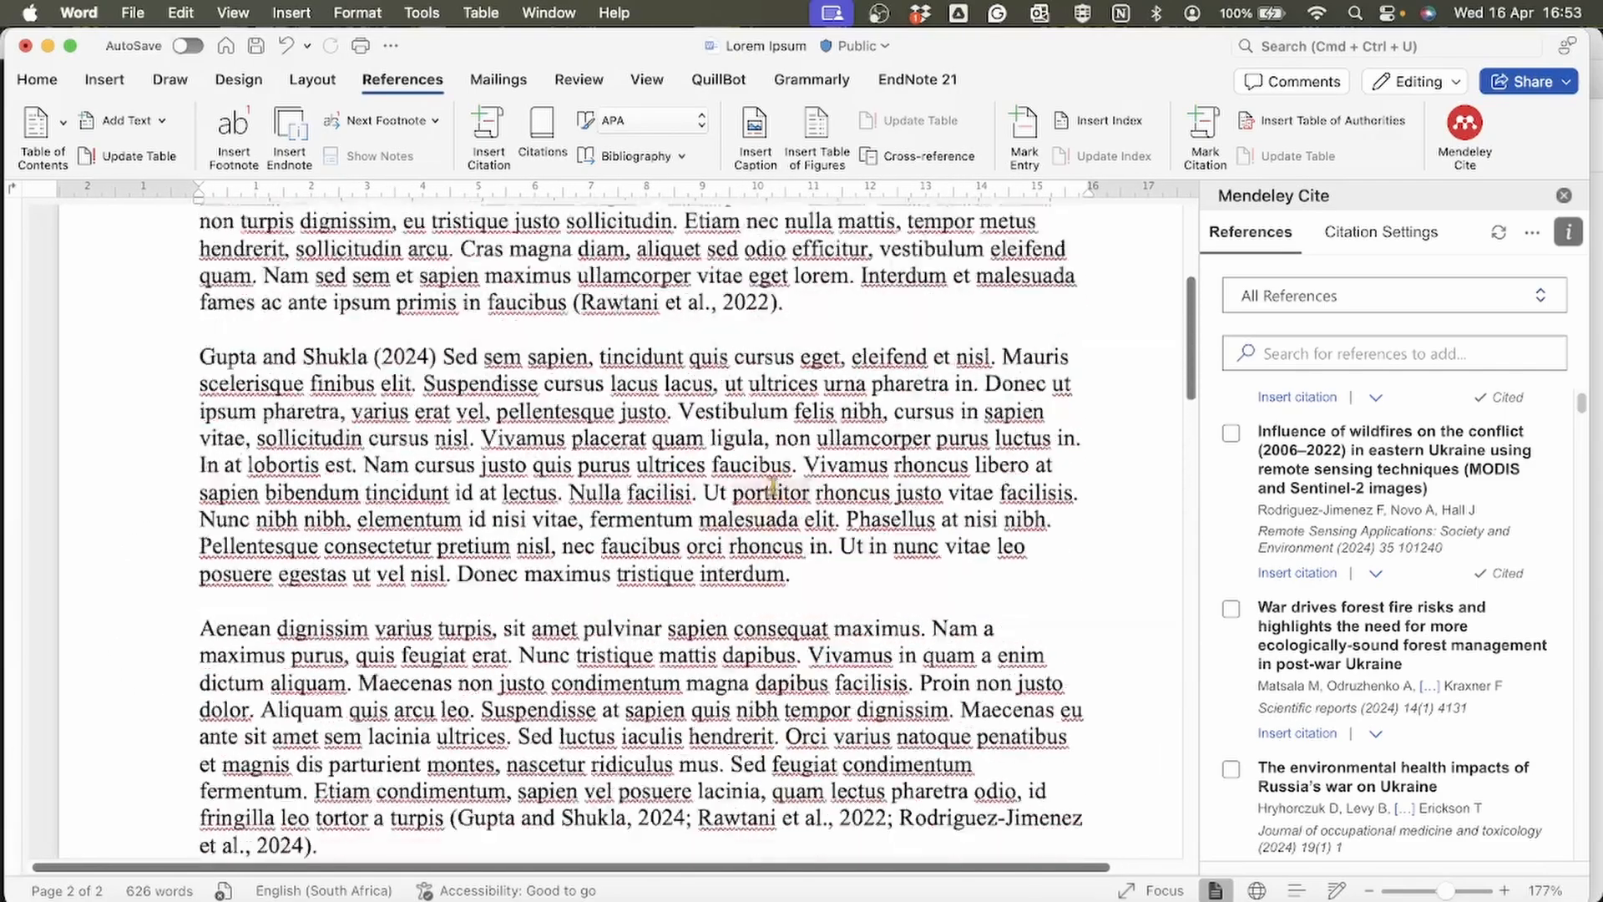
scroll(731, 535, "down", 3)
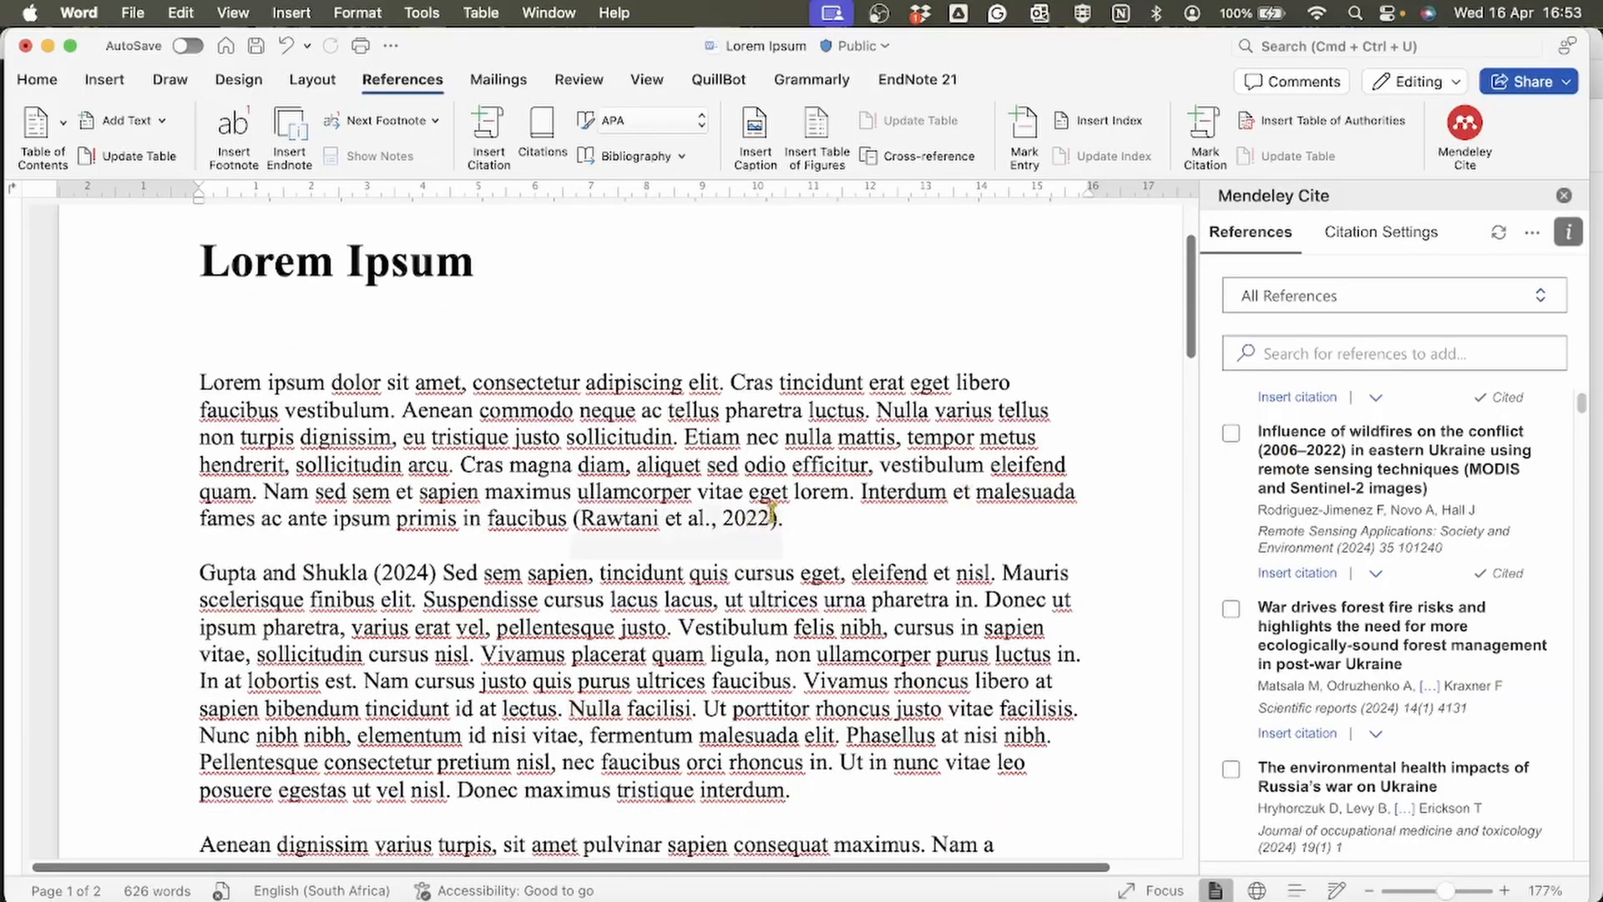
left_click(668, 444)
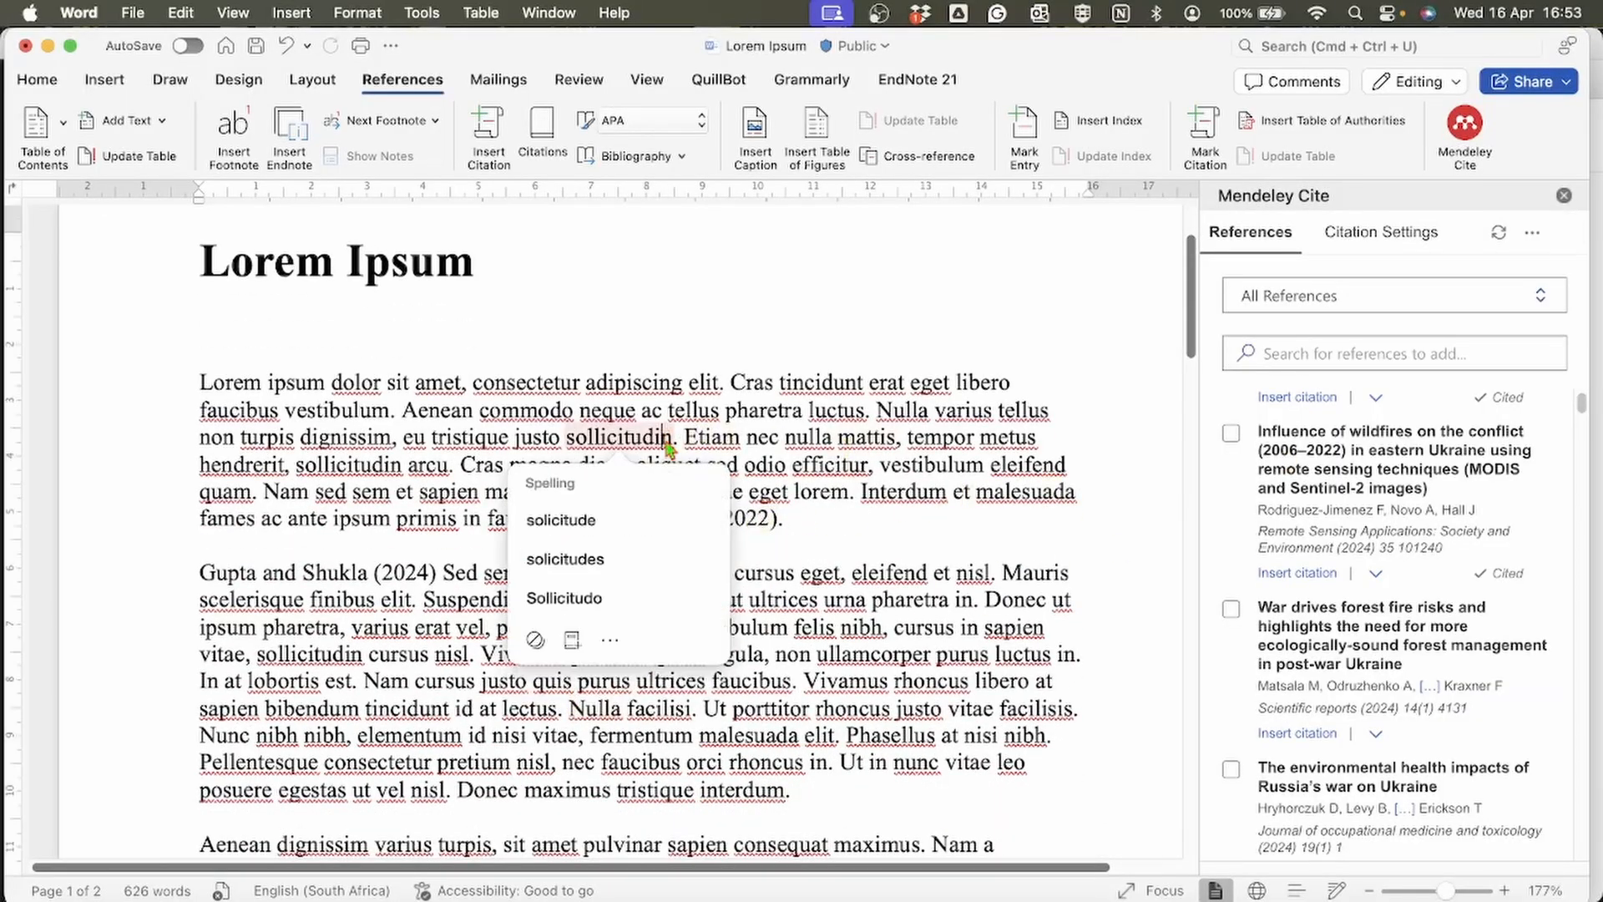
key("Right")
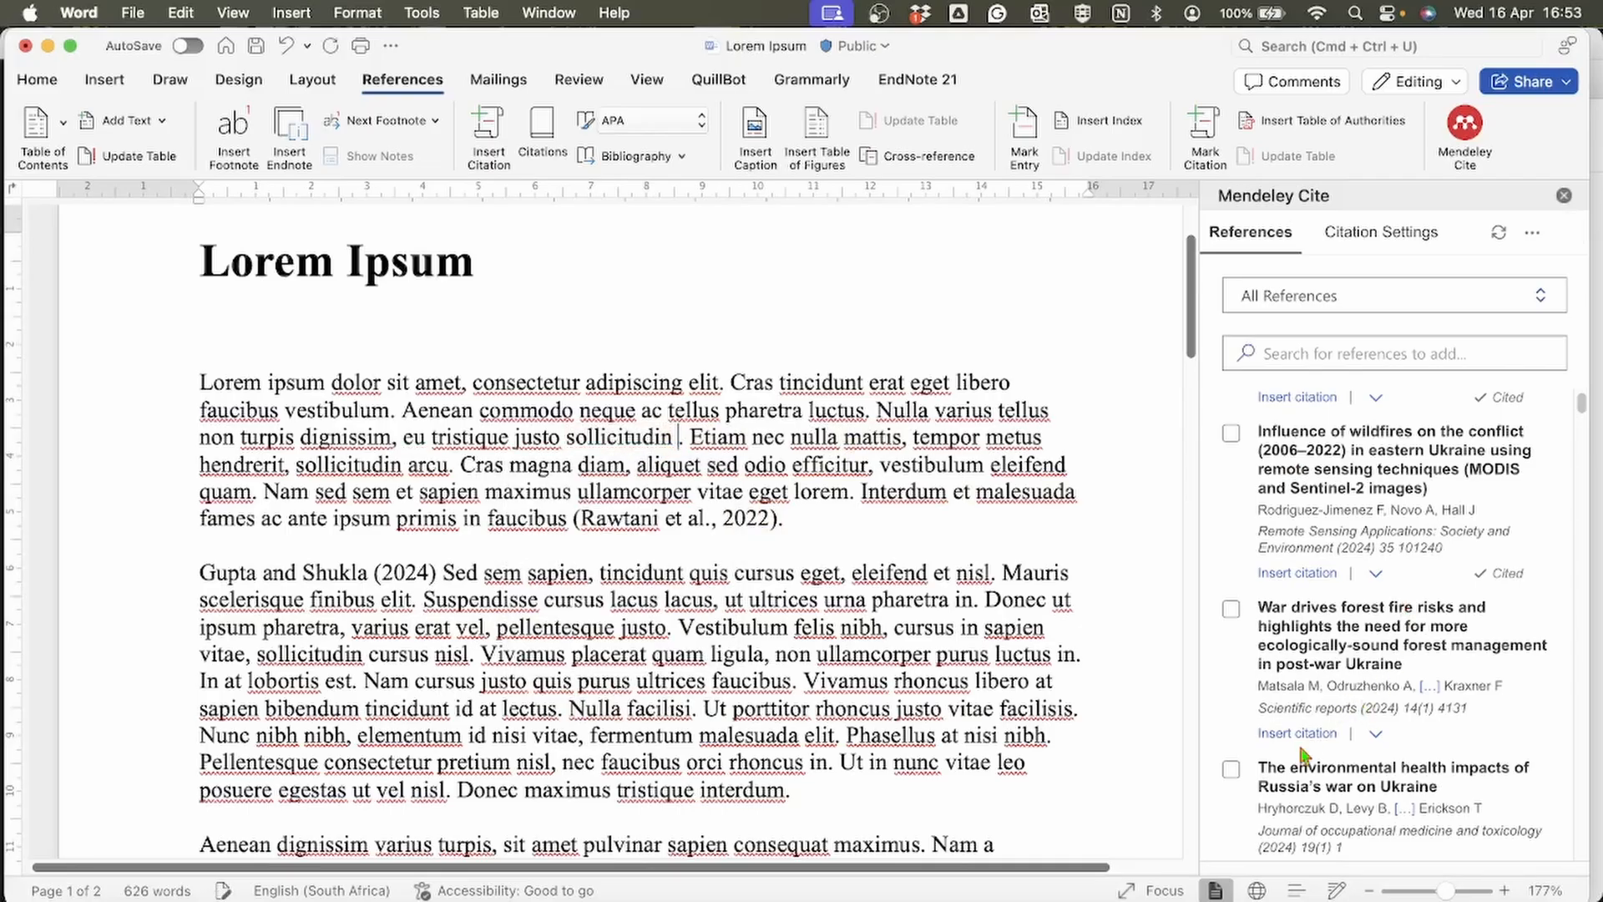
scroll(1303, 743, "down", 10)
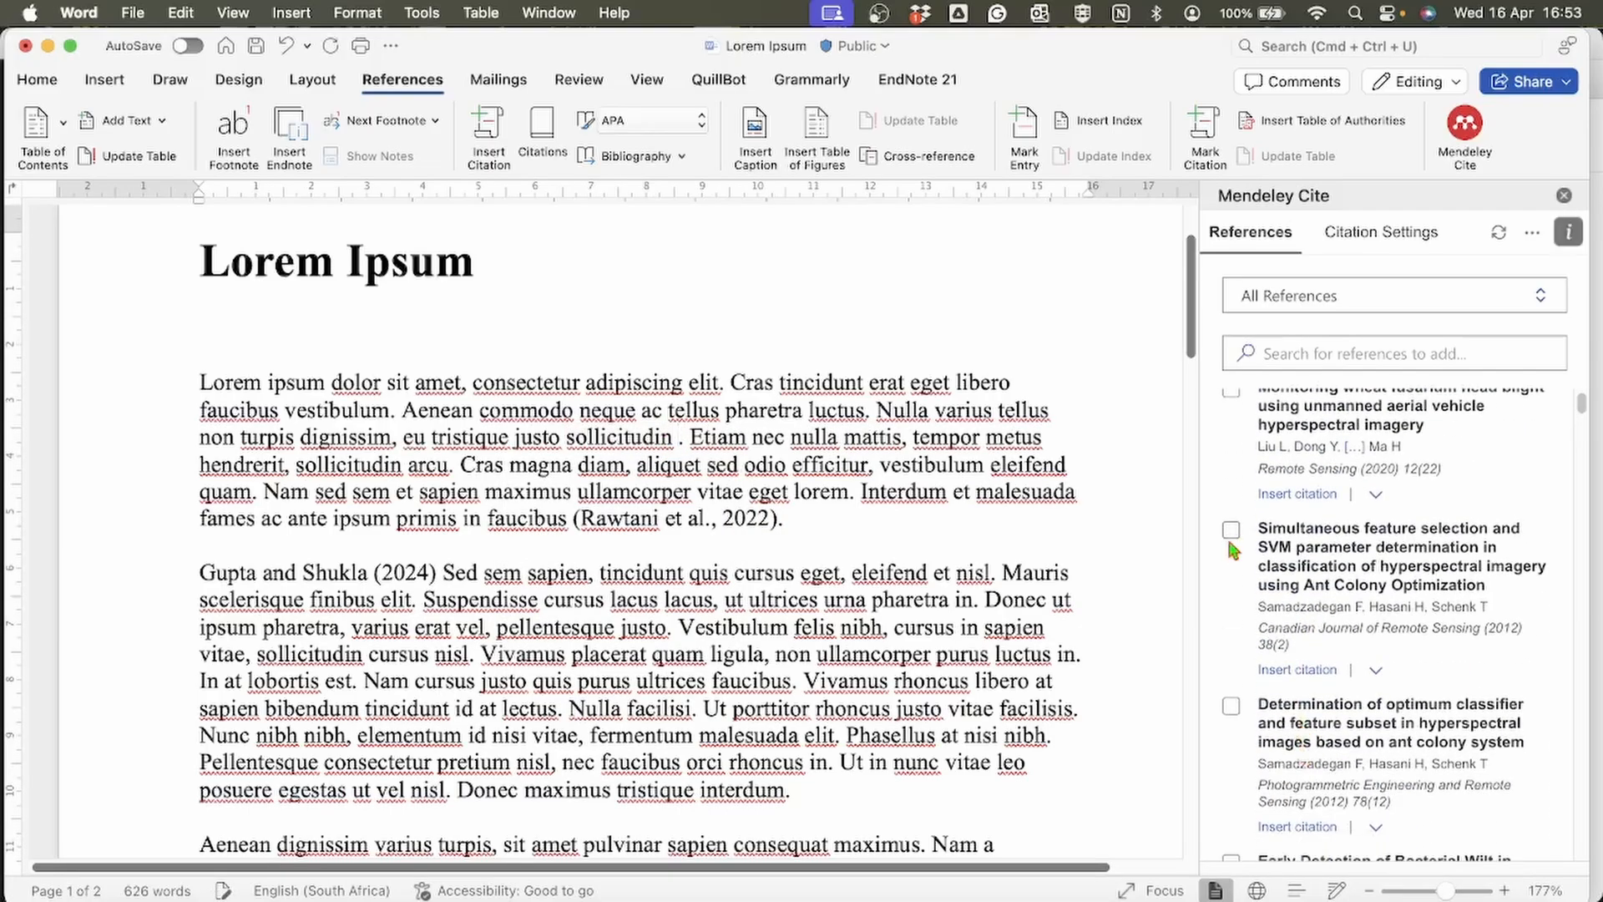
left_click(1231, 530)
left_click(1282, 844)
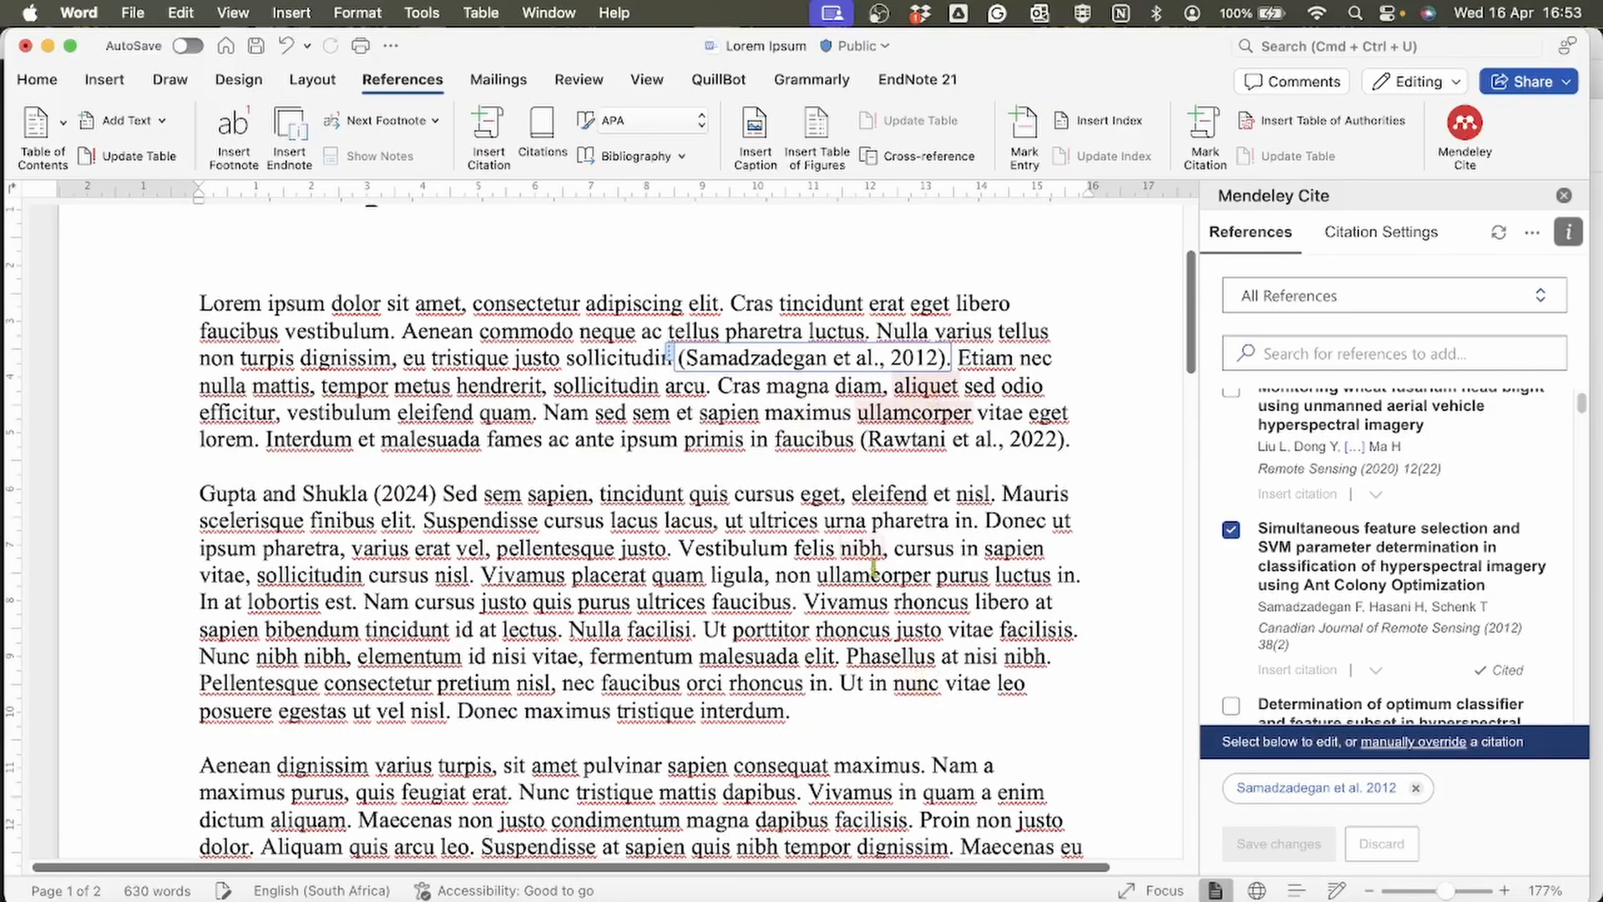
scroll(861, 607, "down", 15)
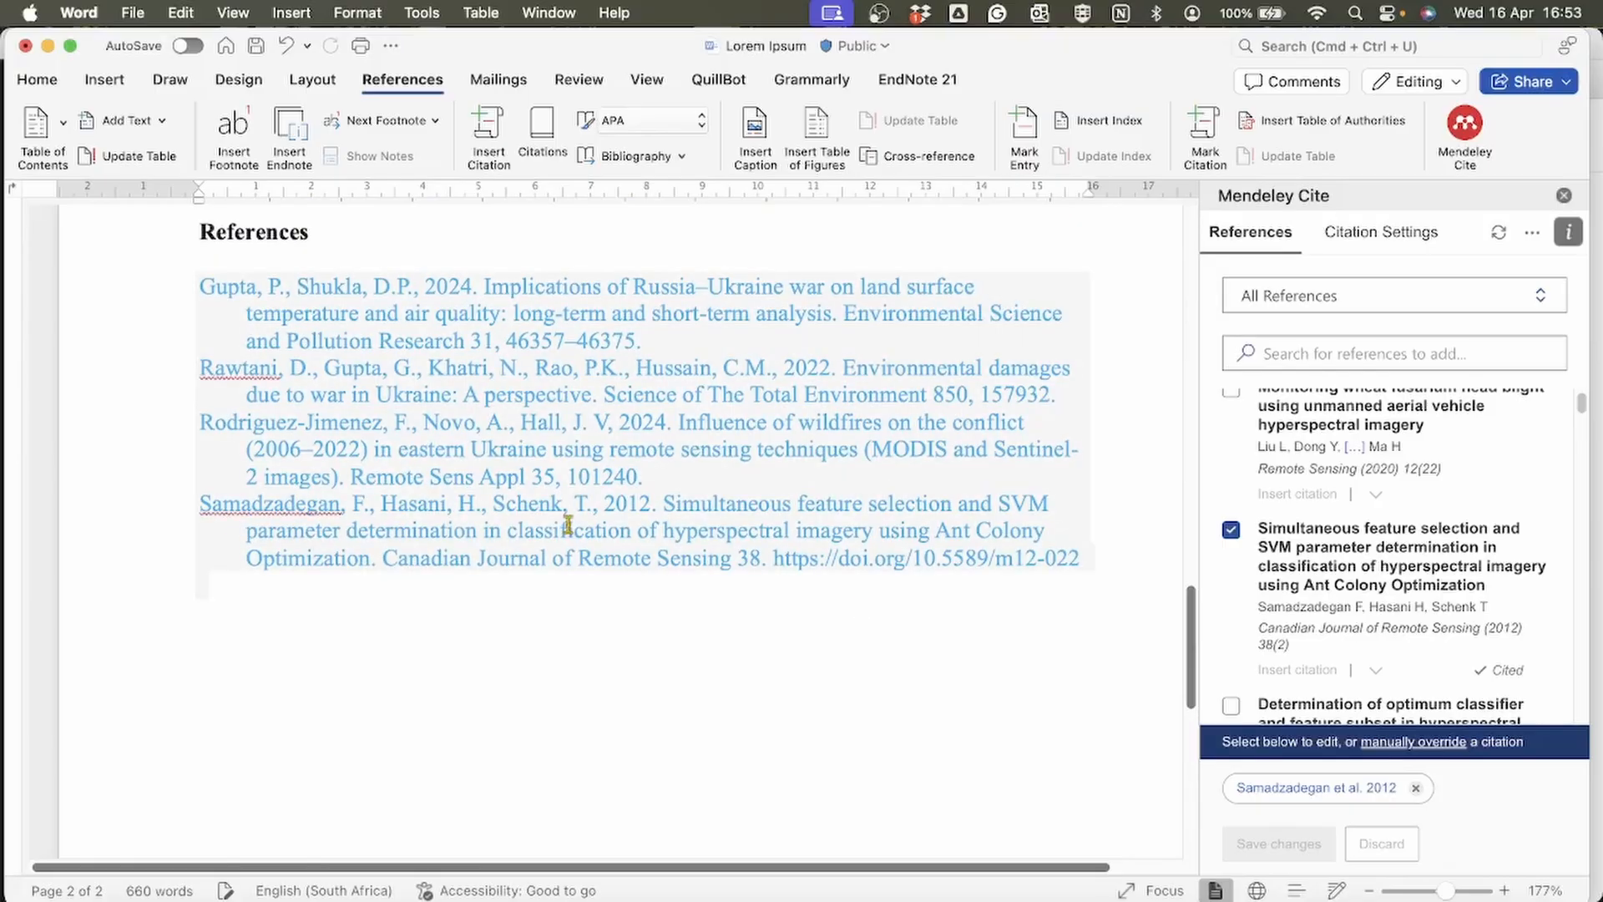
Change the document's citation style to IEEE in the Mendeley Cite citation settings
scroll(567, 524, "up", 15)
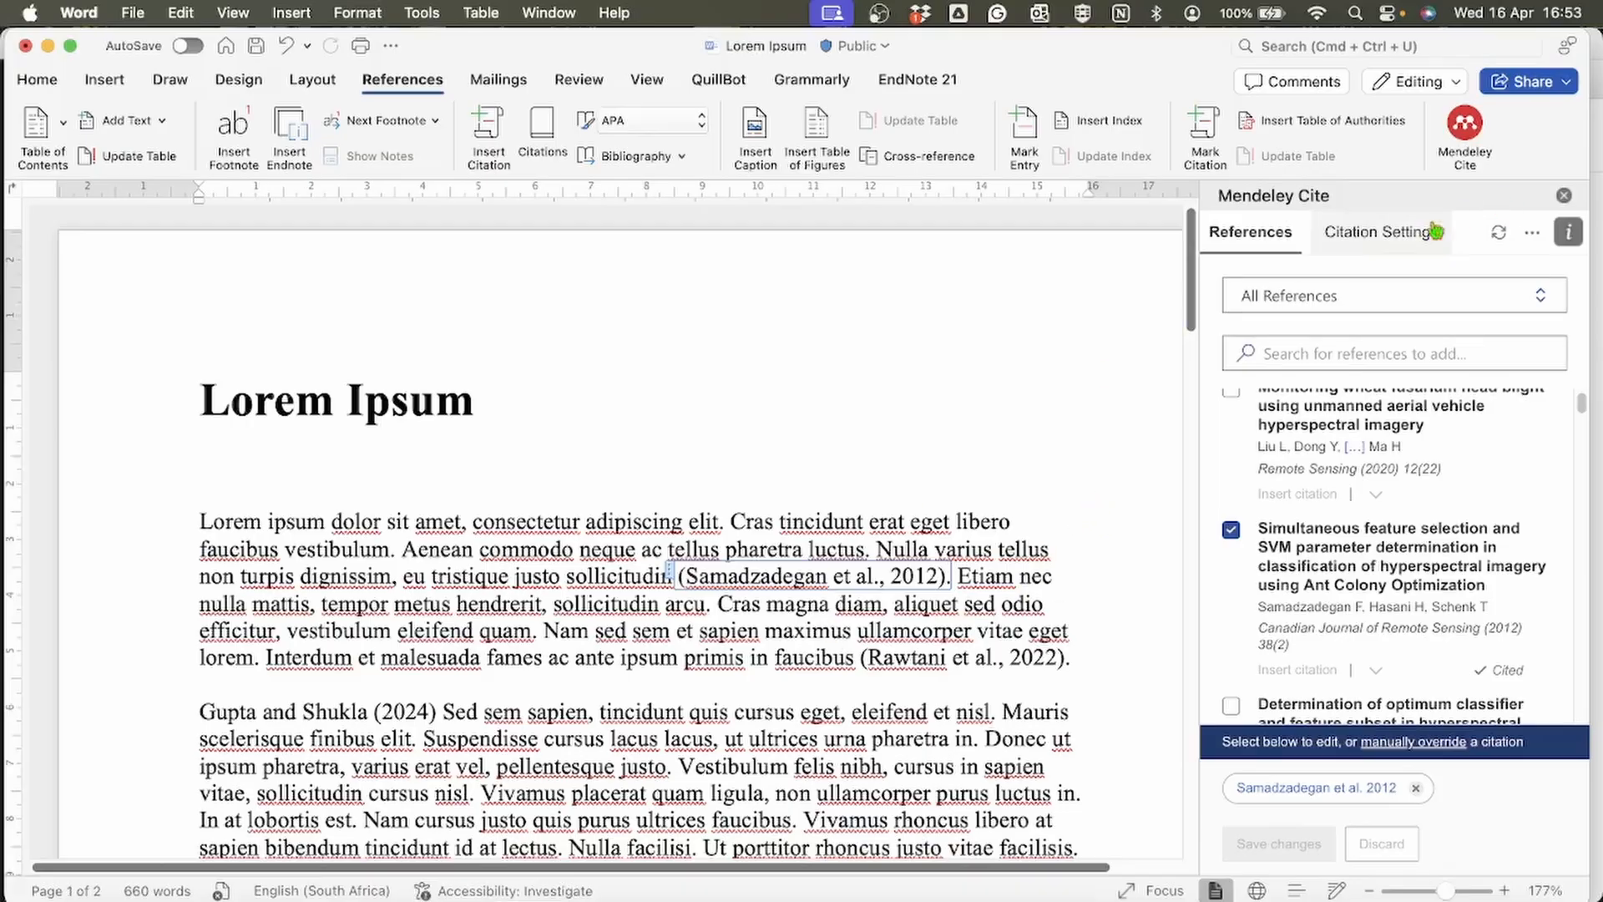
left_click(1403, 238)
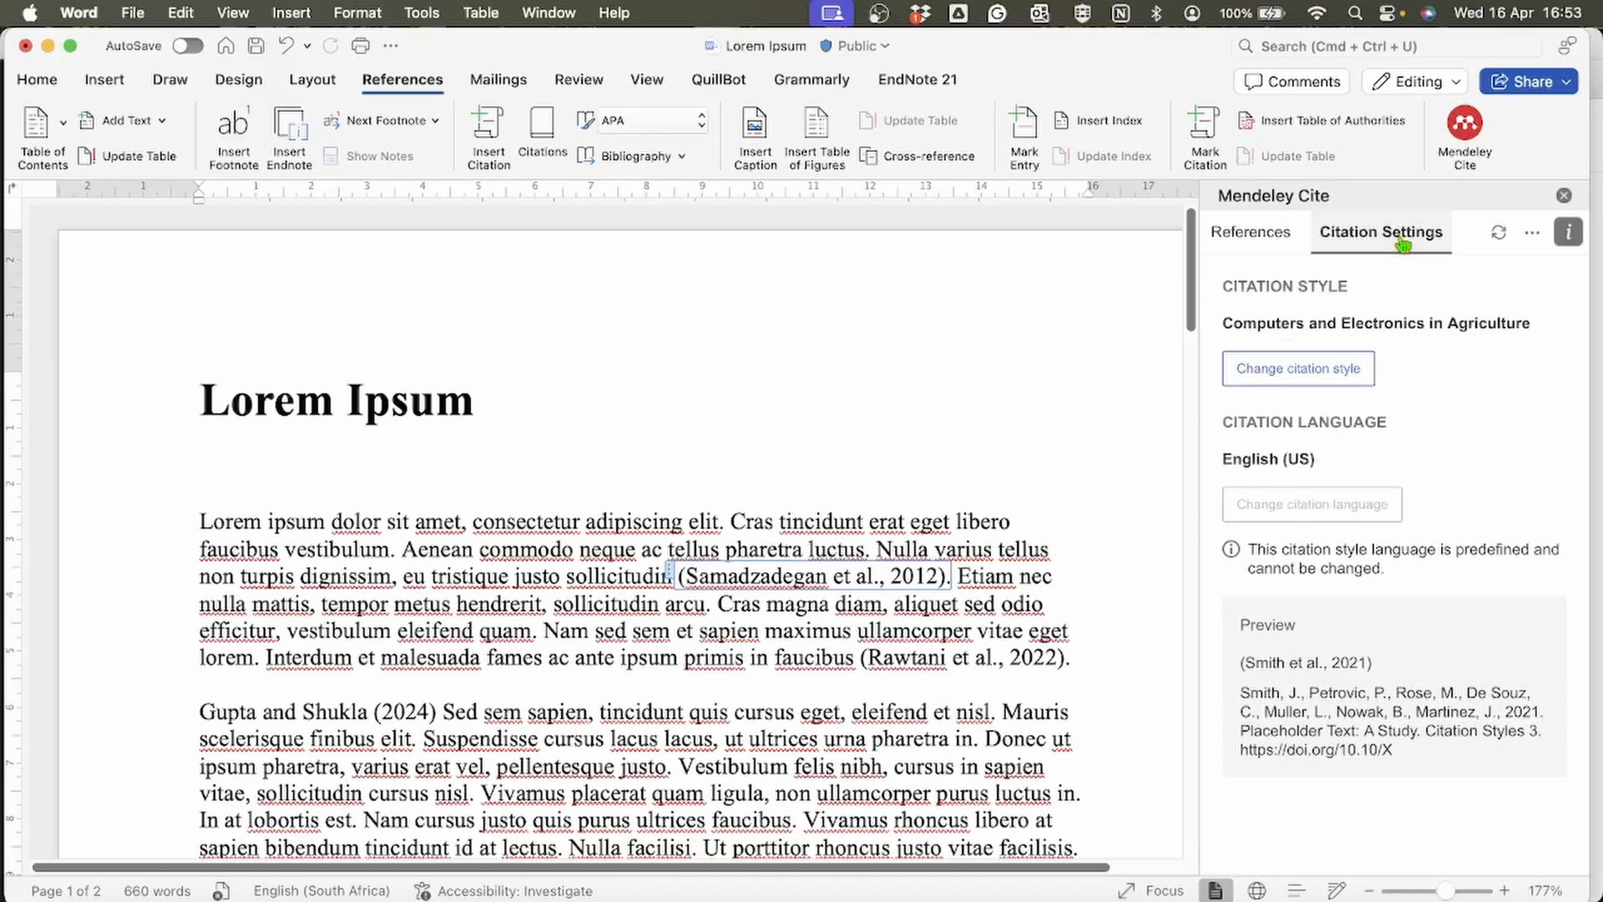
left_click(1296, 370)
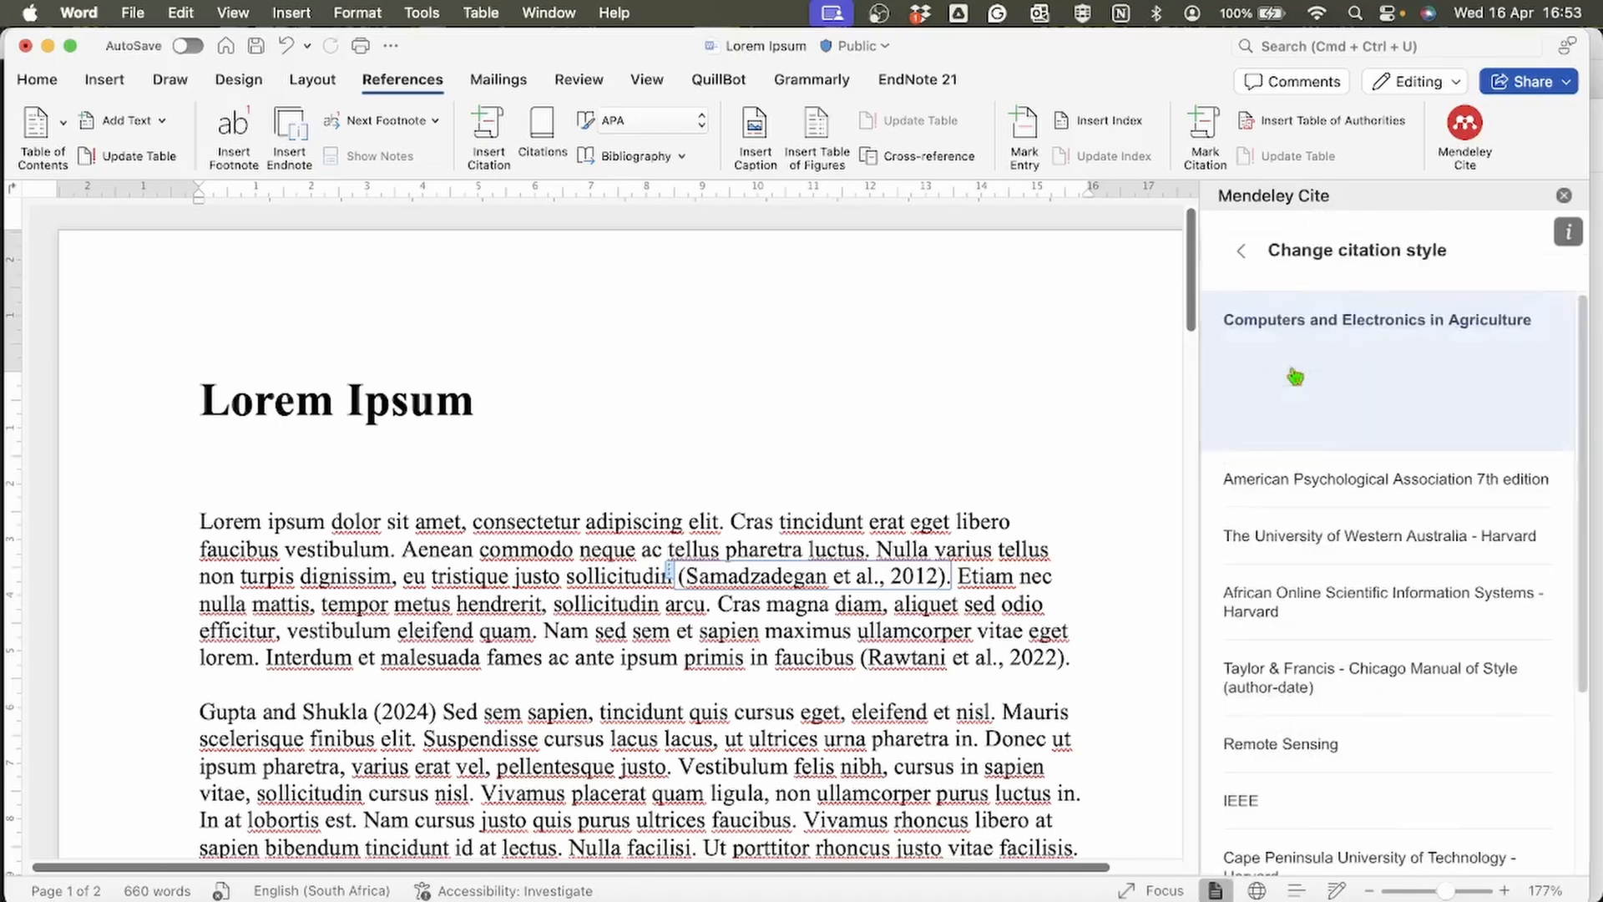
scroll(1286, 624, "down", 1)
scroll(1286, 624, "down", 3)
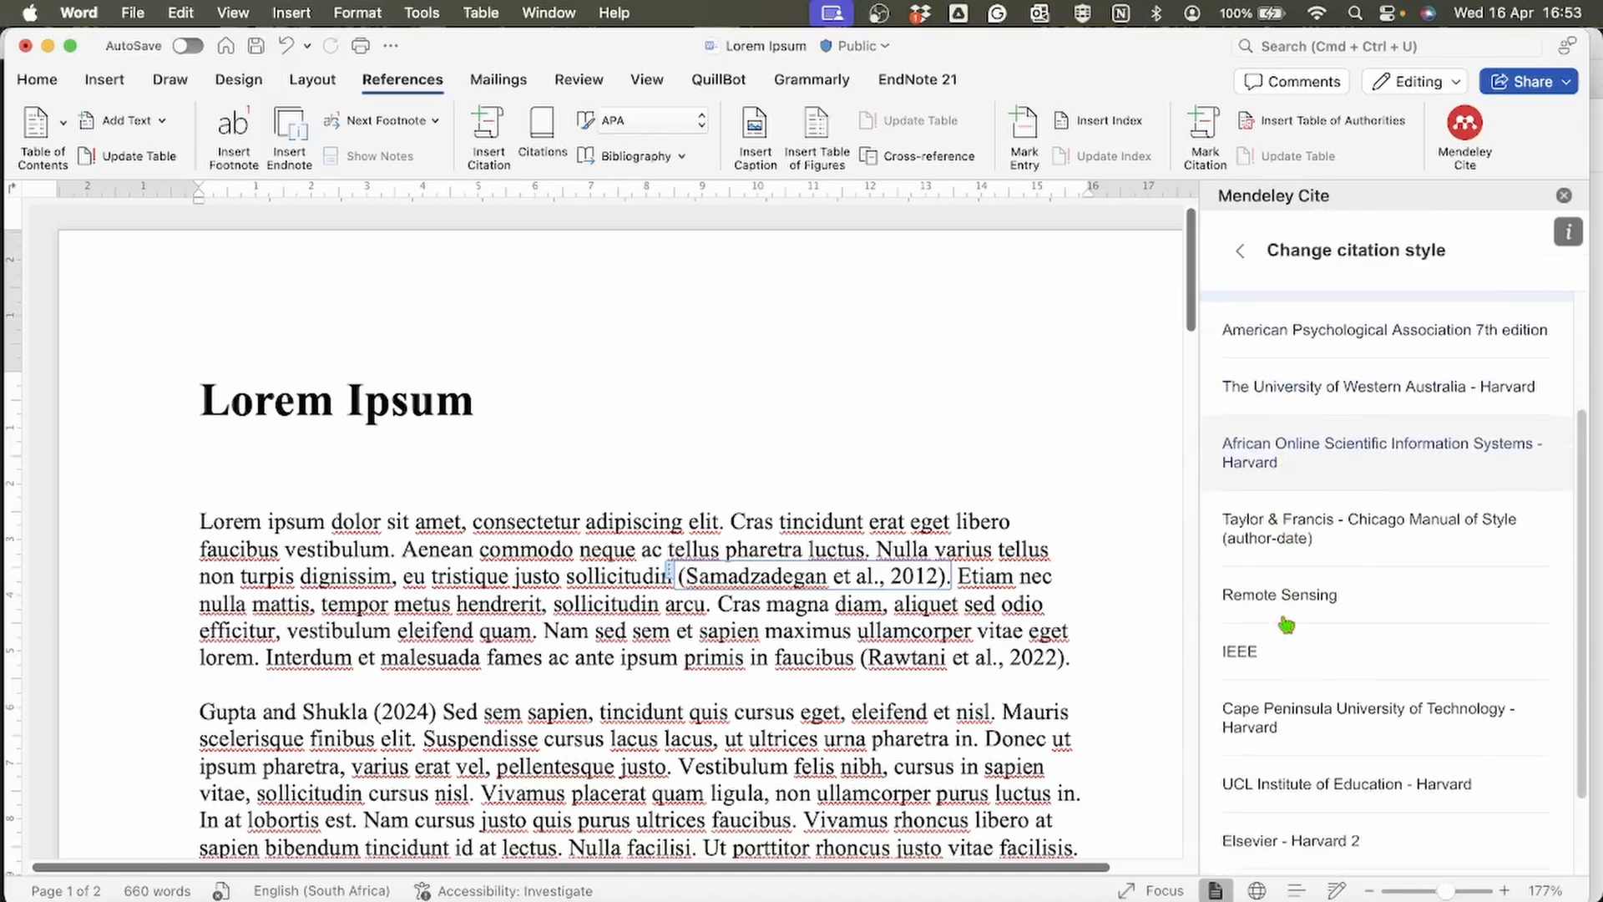
left_click(1289, 640)
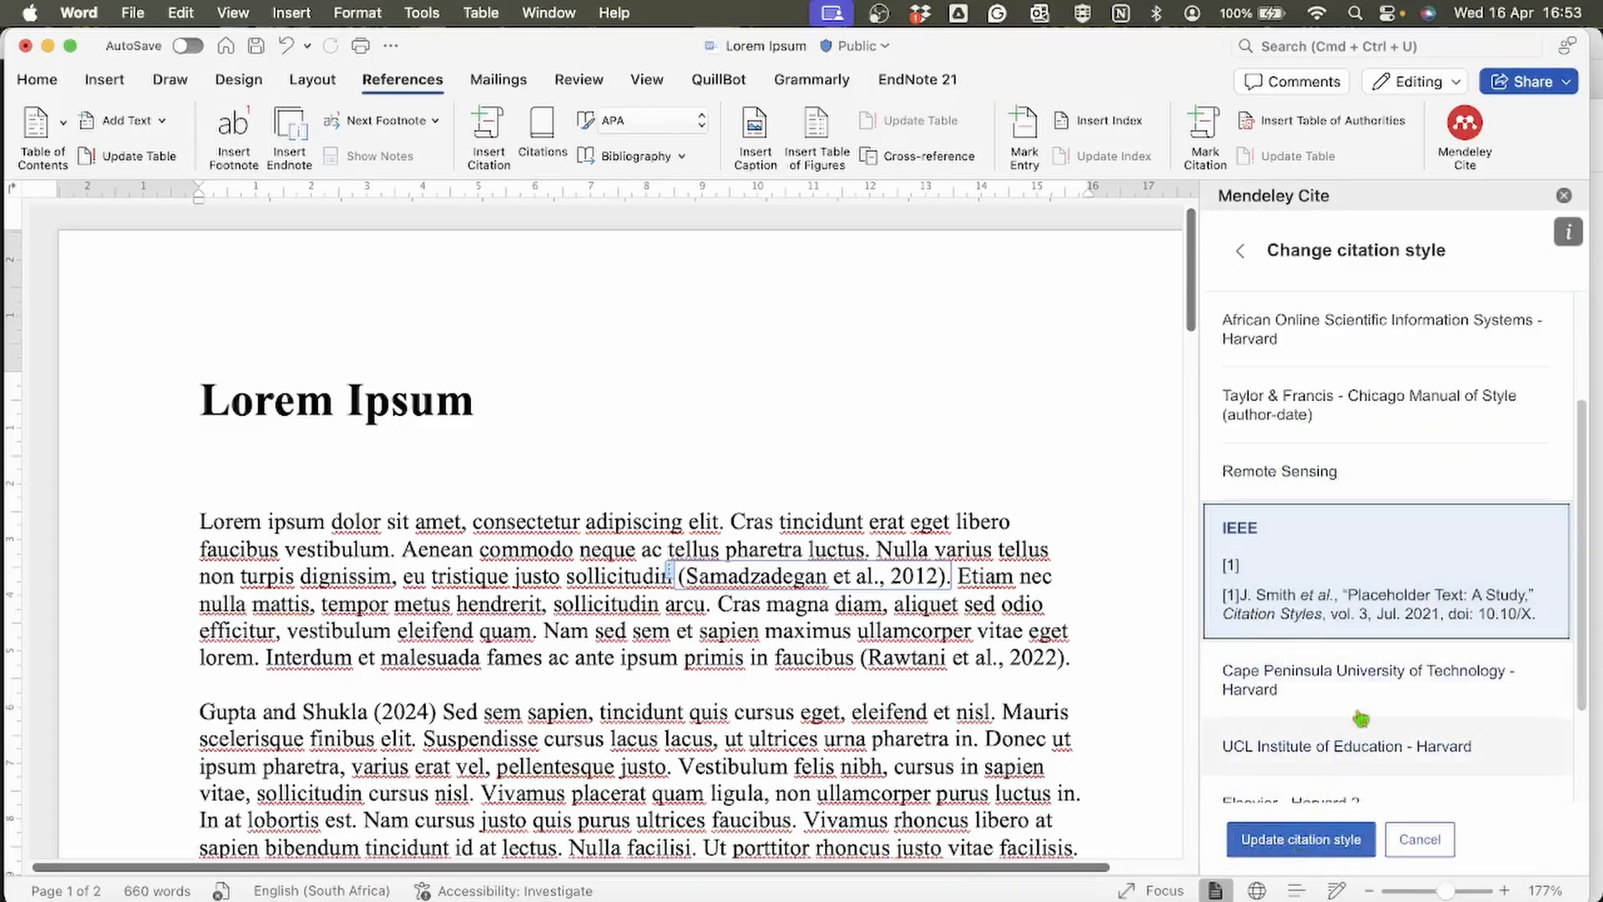
scroll(1269, 567, "down", 2)
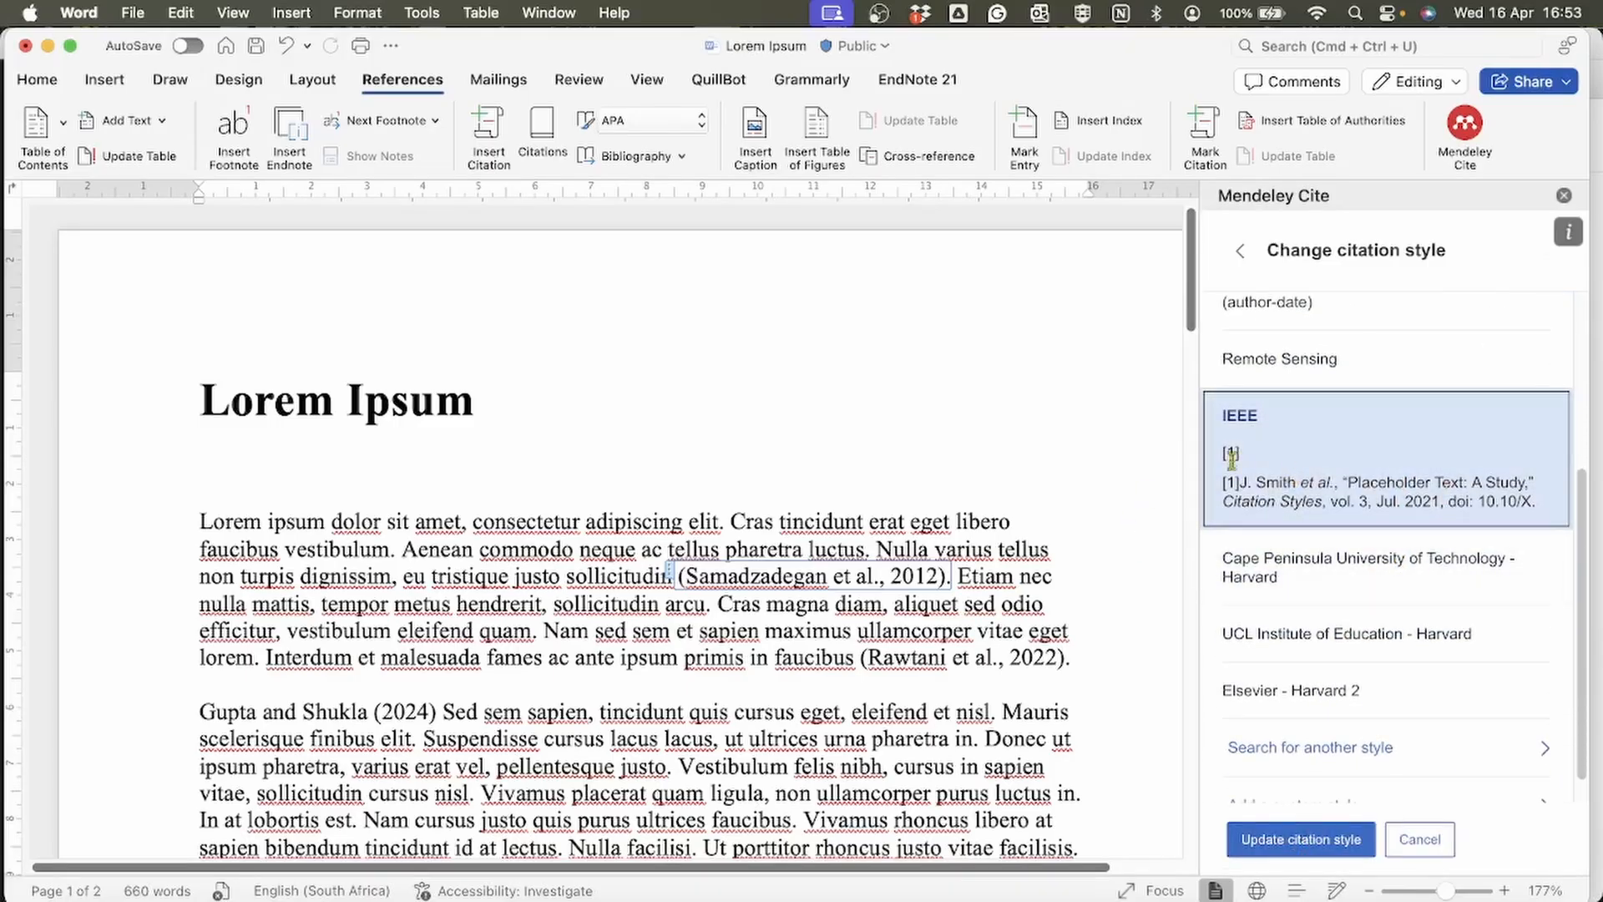
left_click(1307, 846)
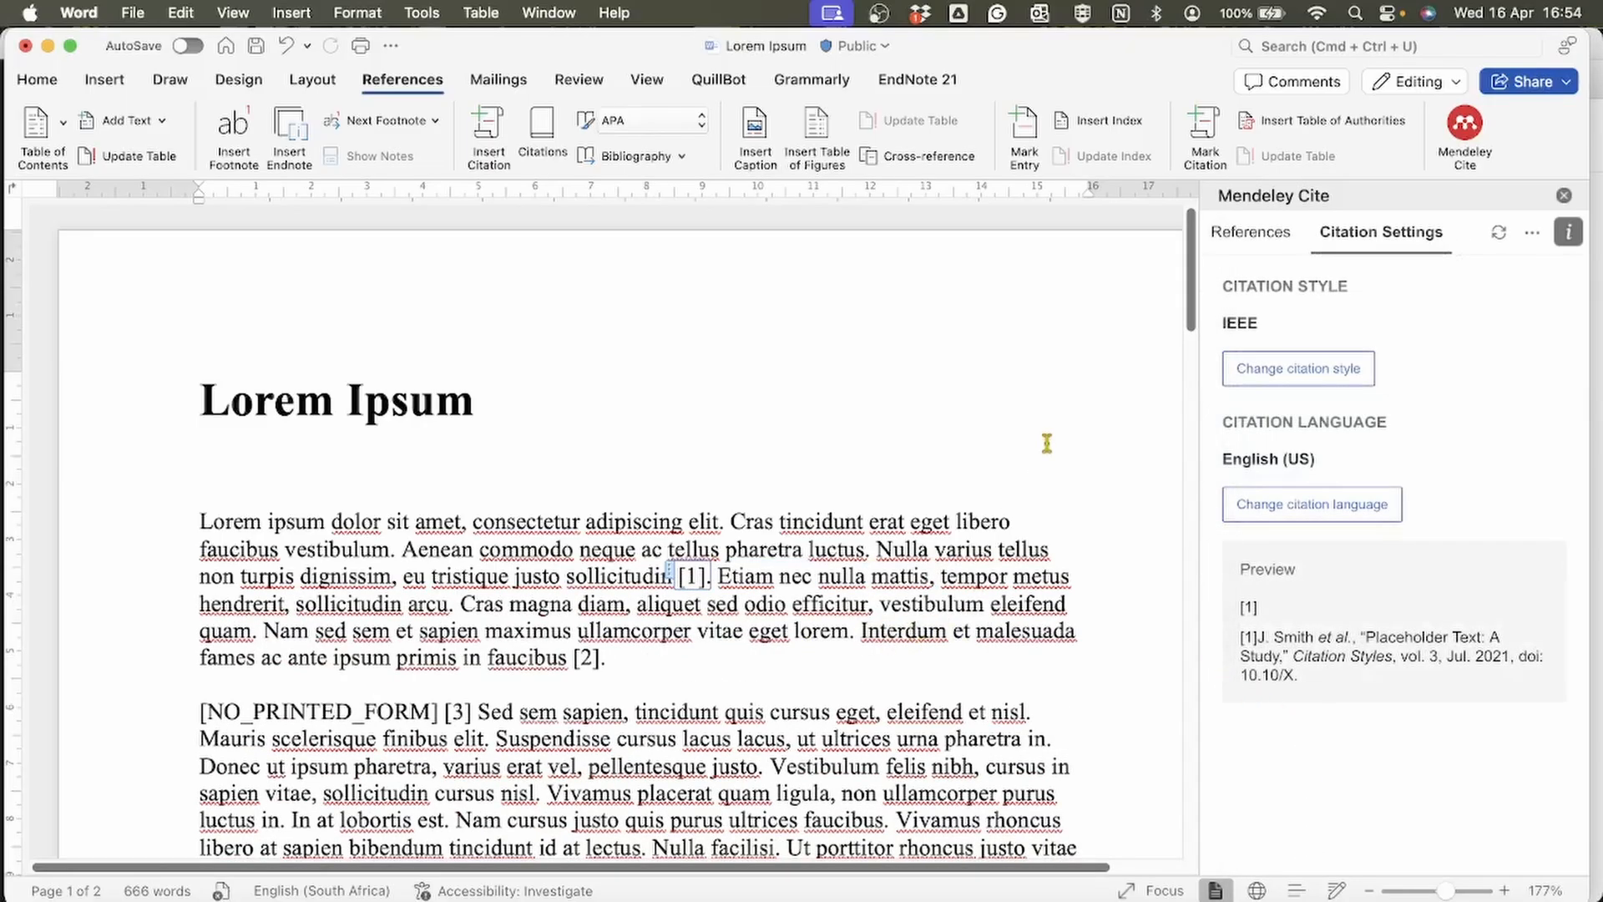
Review the reformatted citations and bibliography, and change the citation style to American Psychological Association 7th edition
scroll(780, 655, "down", 5)
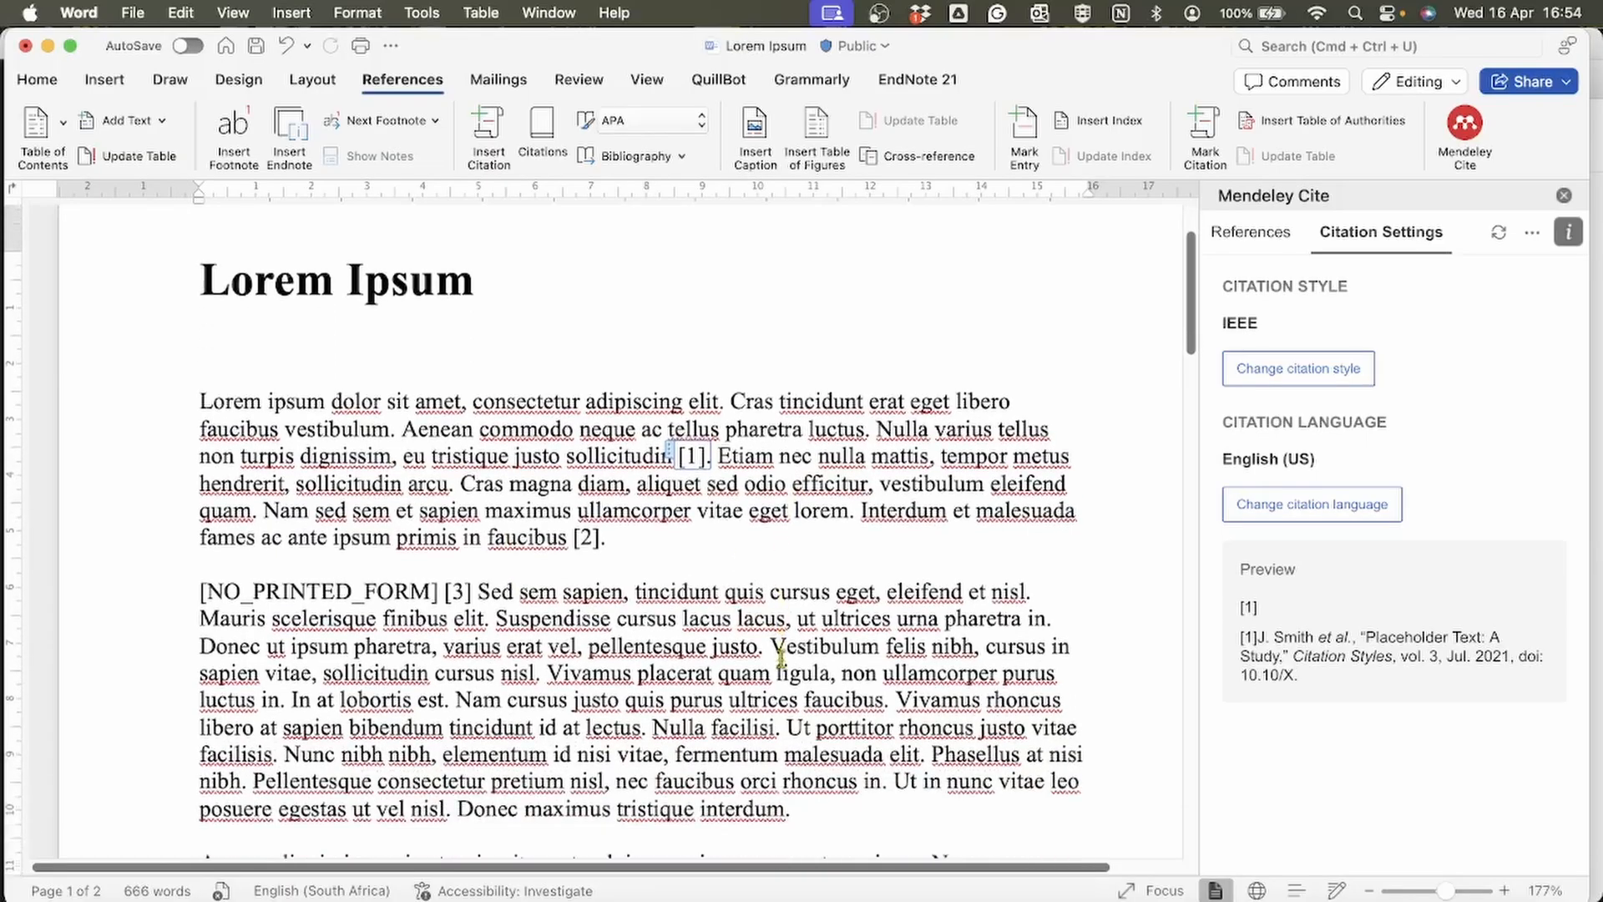
scroll(781, 660, "down", 15)
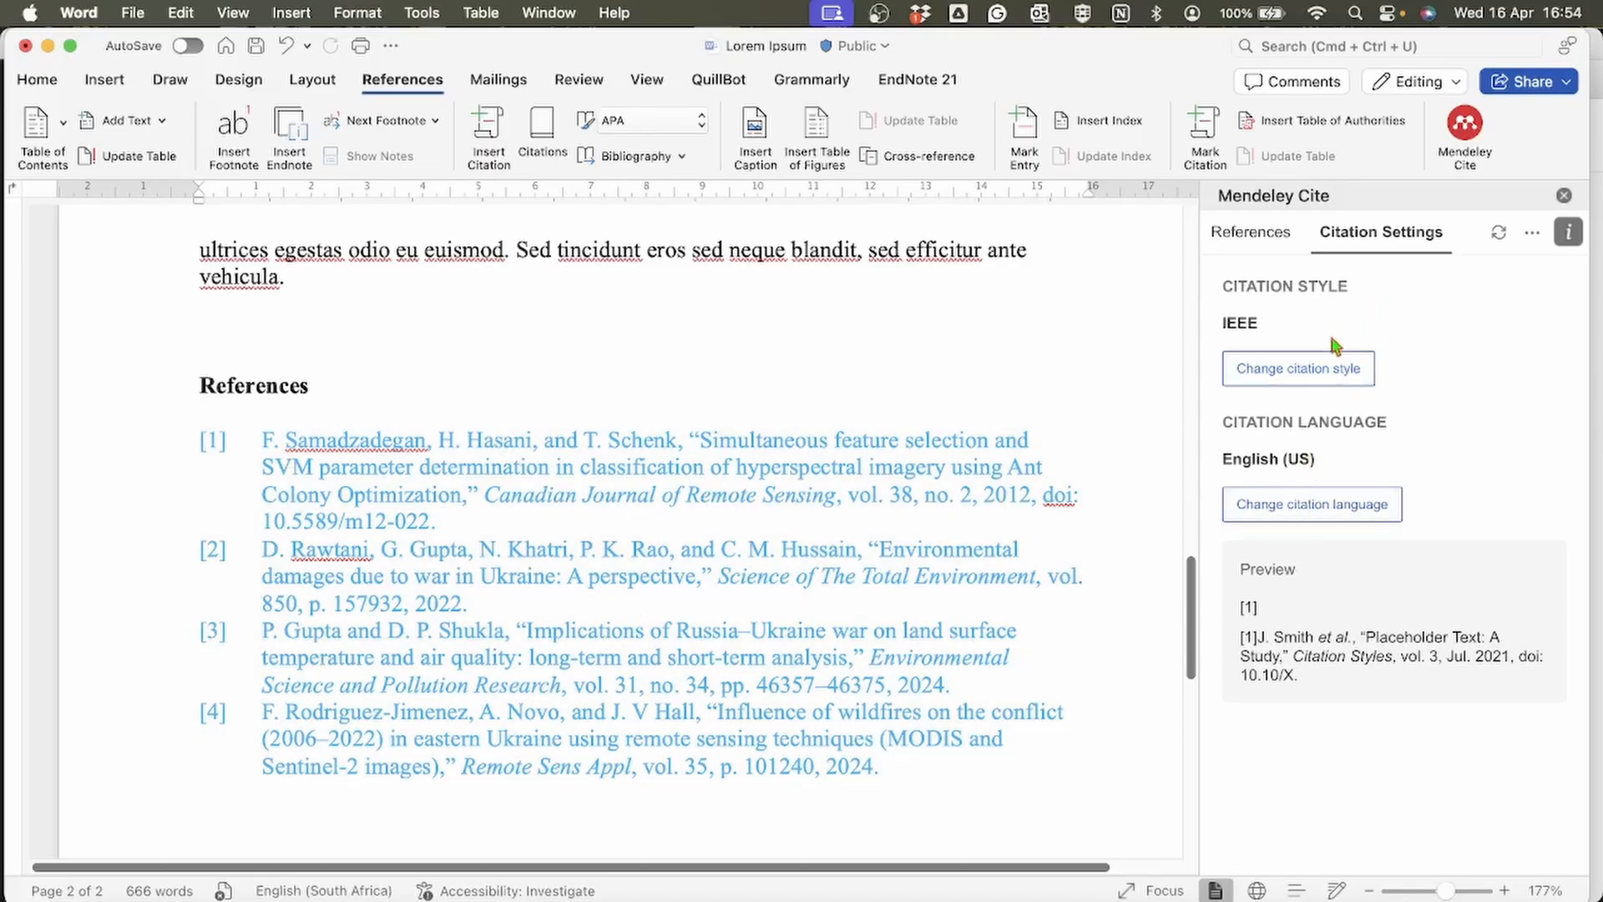
left_click(1295, 368)
scroll(1318, 719, "down", 2)
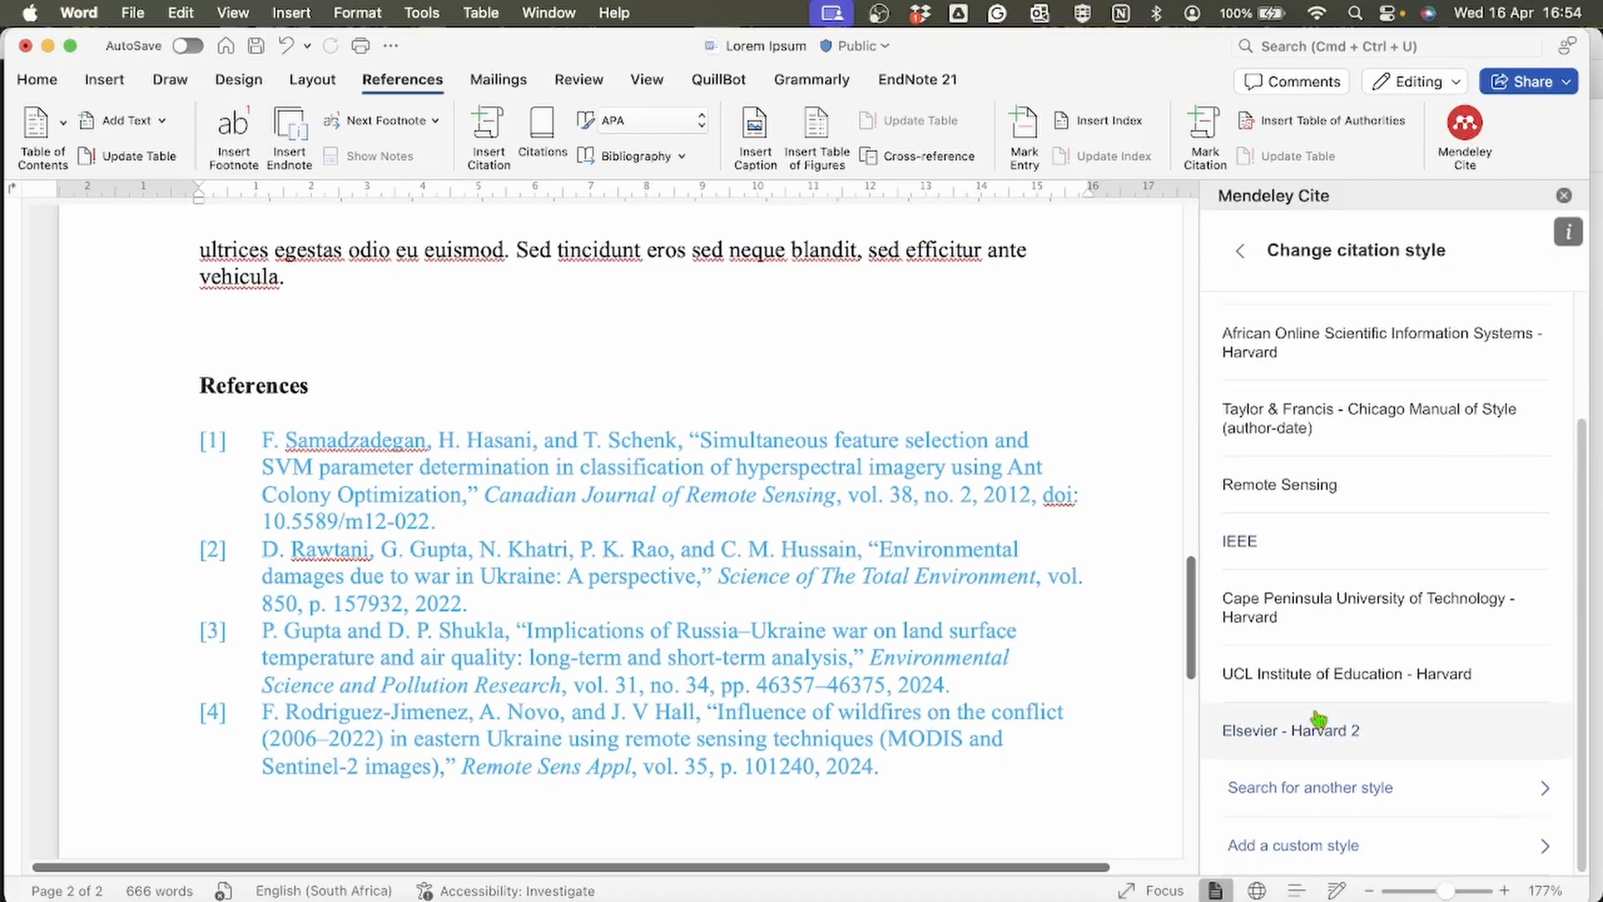
scroll(1332, 472, "up", 3)
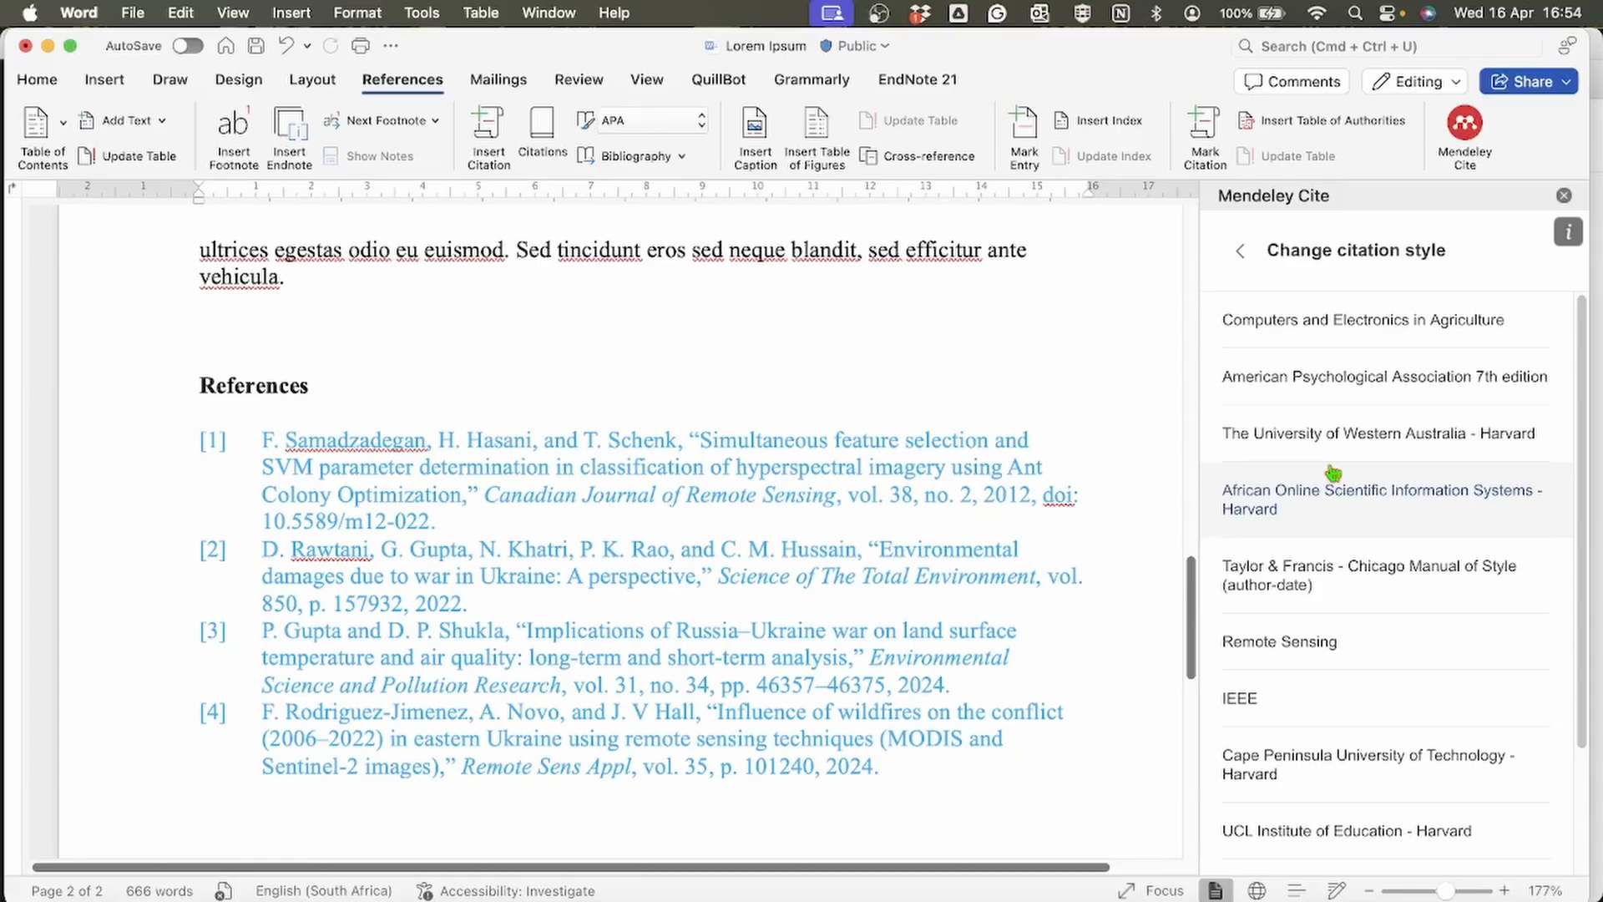
left_click(1356, 395)
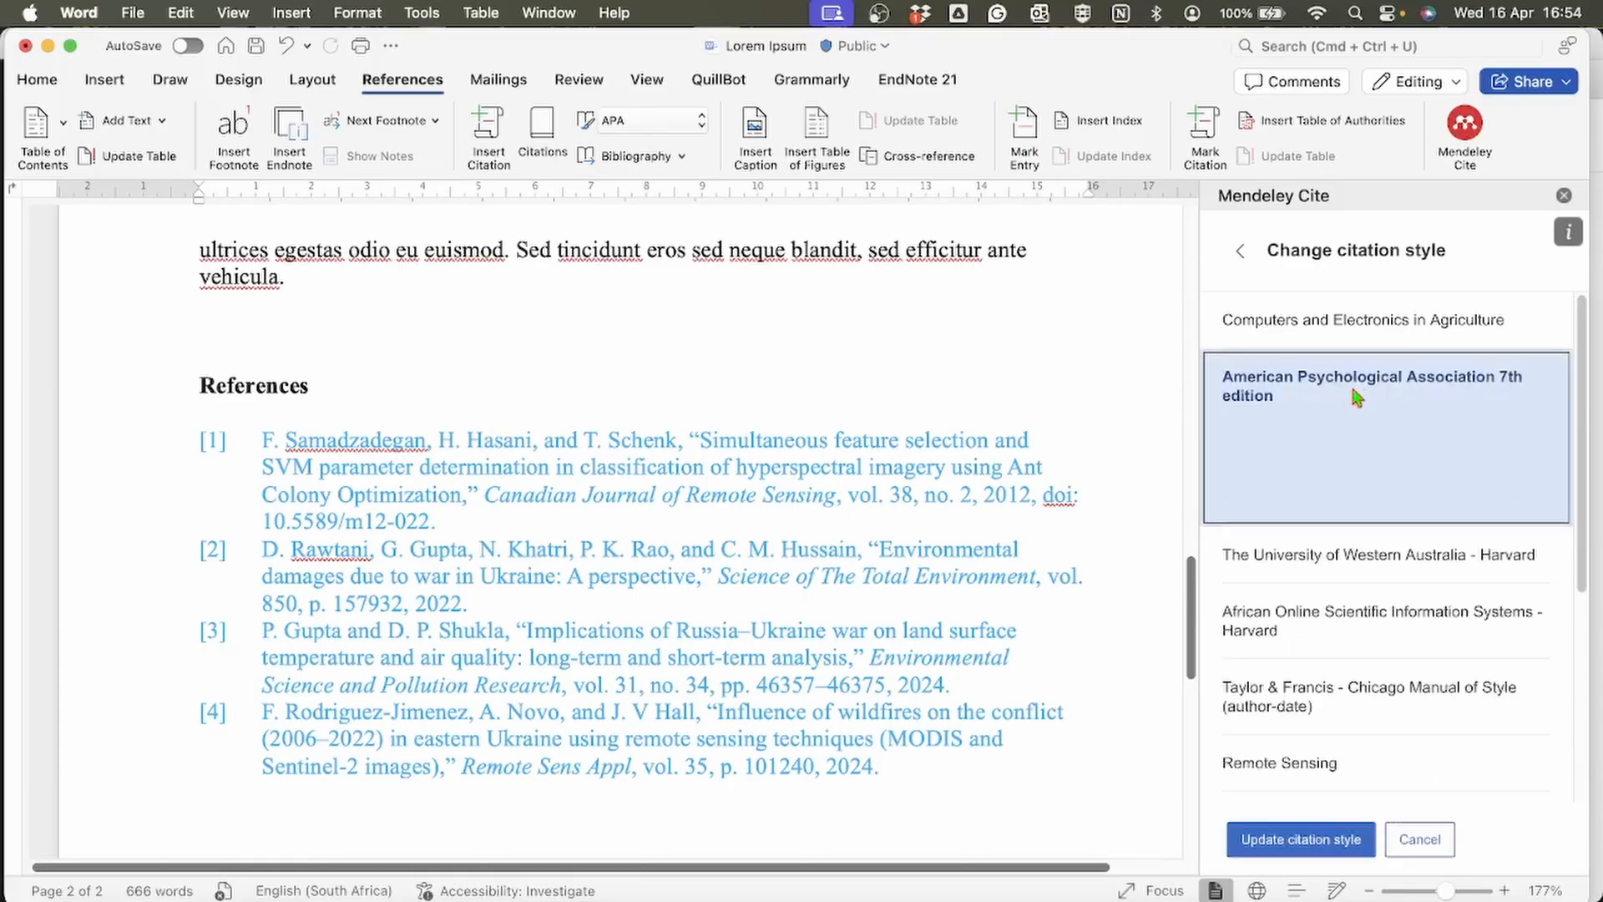
left_click(1317, 845)
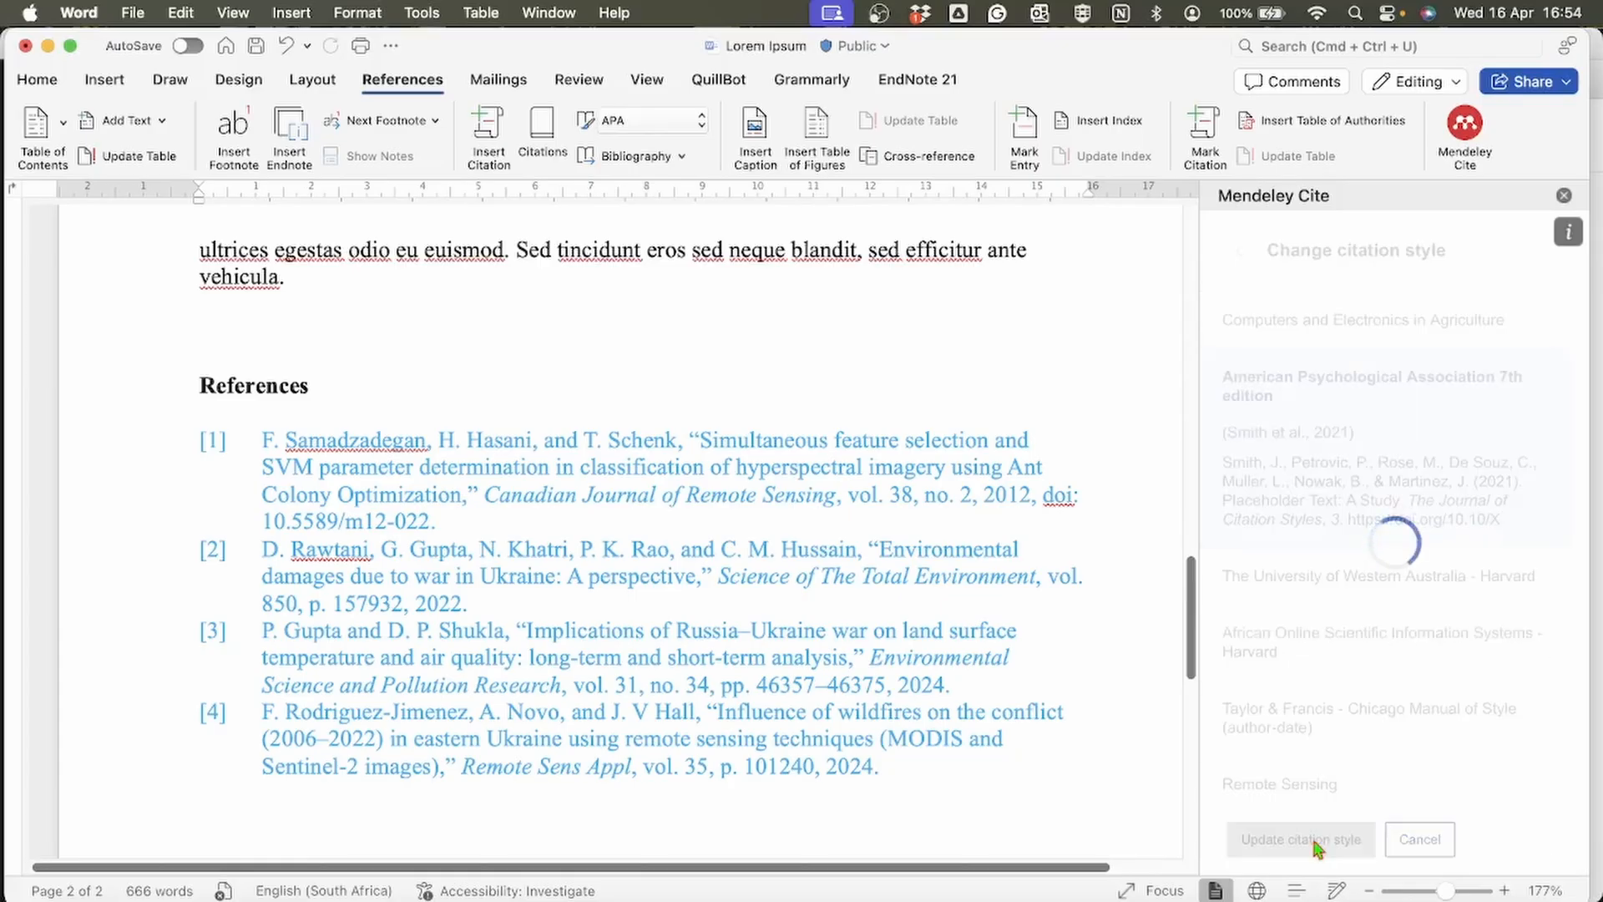
scroll(957, 416, "up", 15)
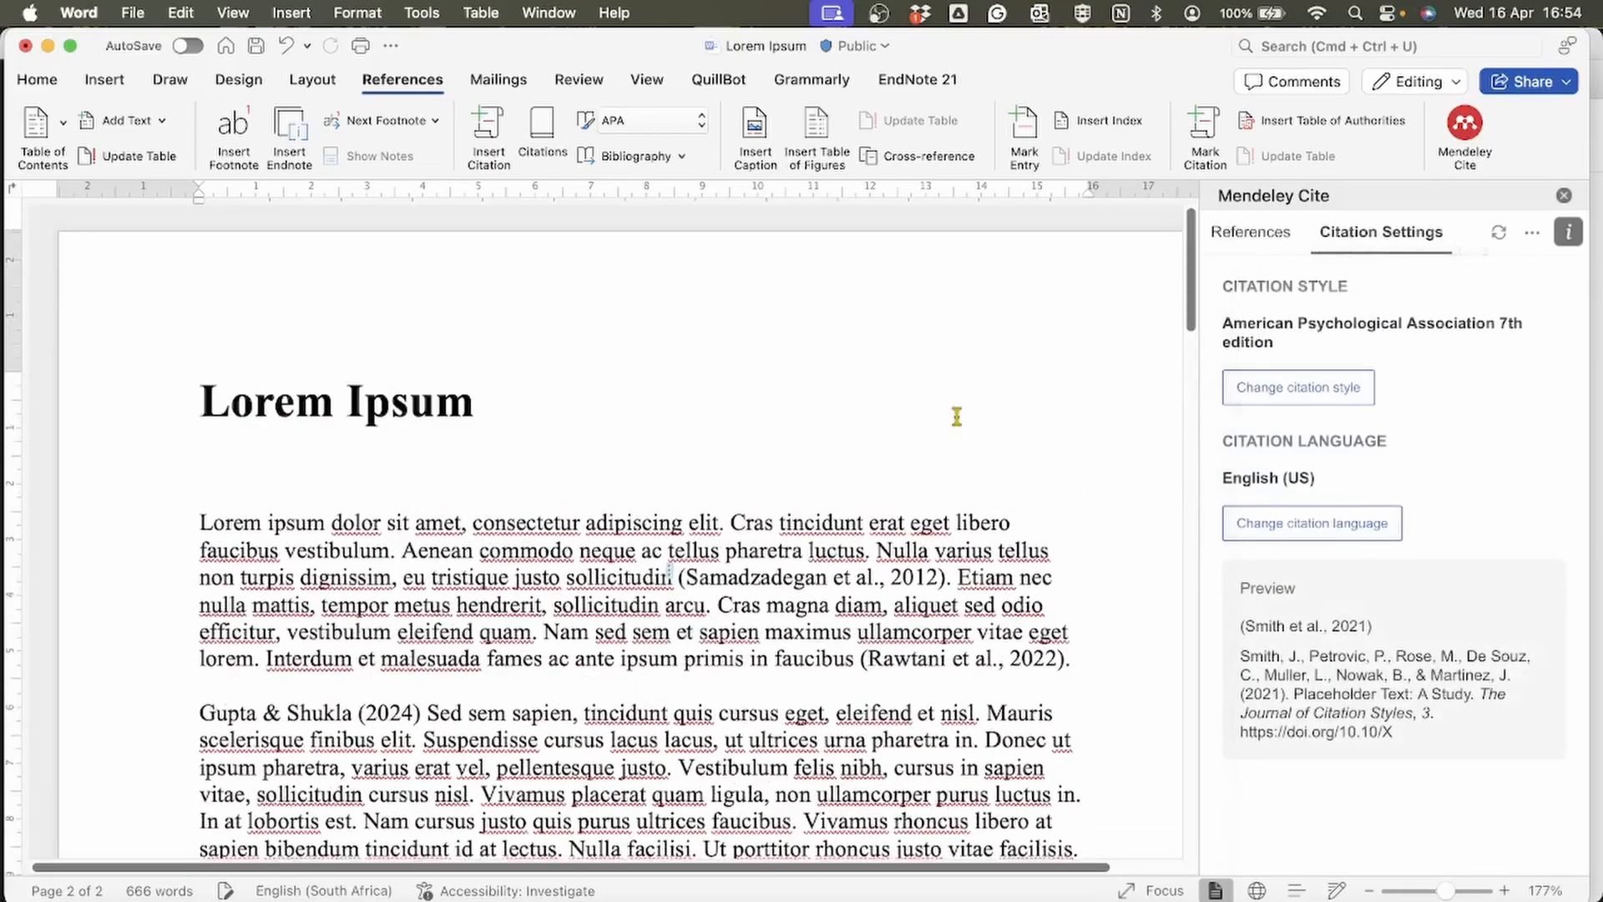